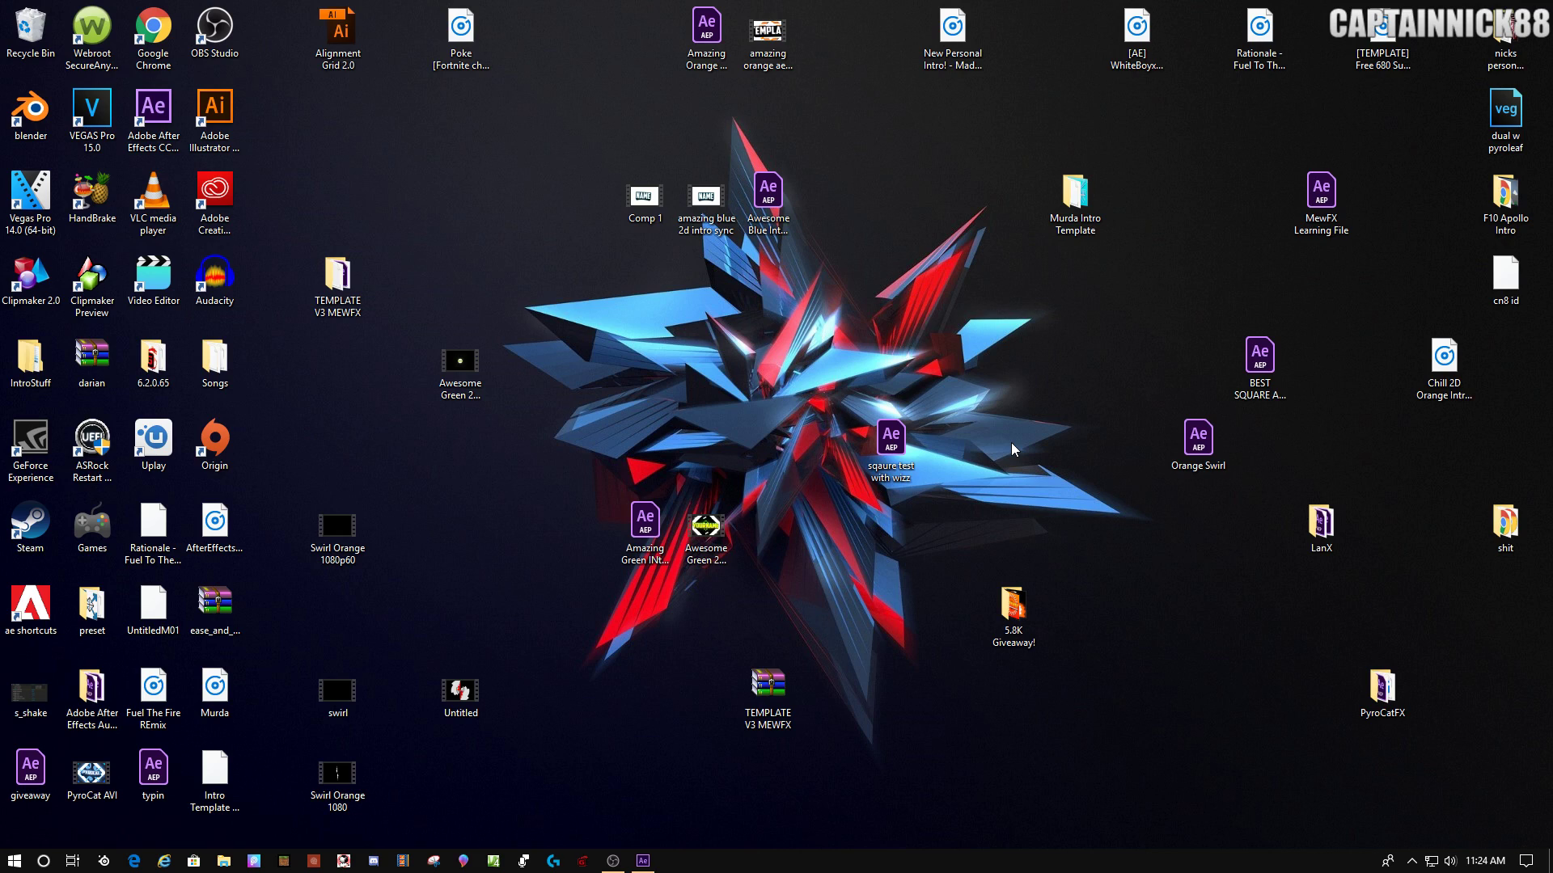
Switch to After Effects and start a new project
click(975, 364)
click(657, 861)
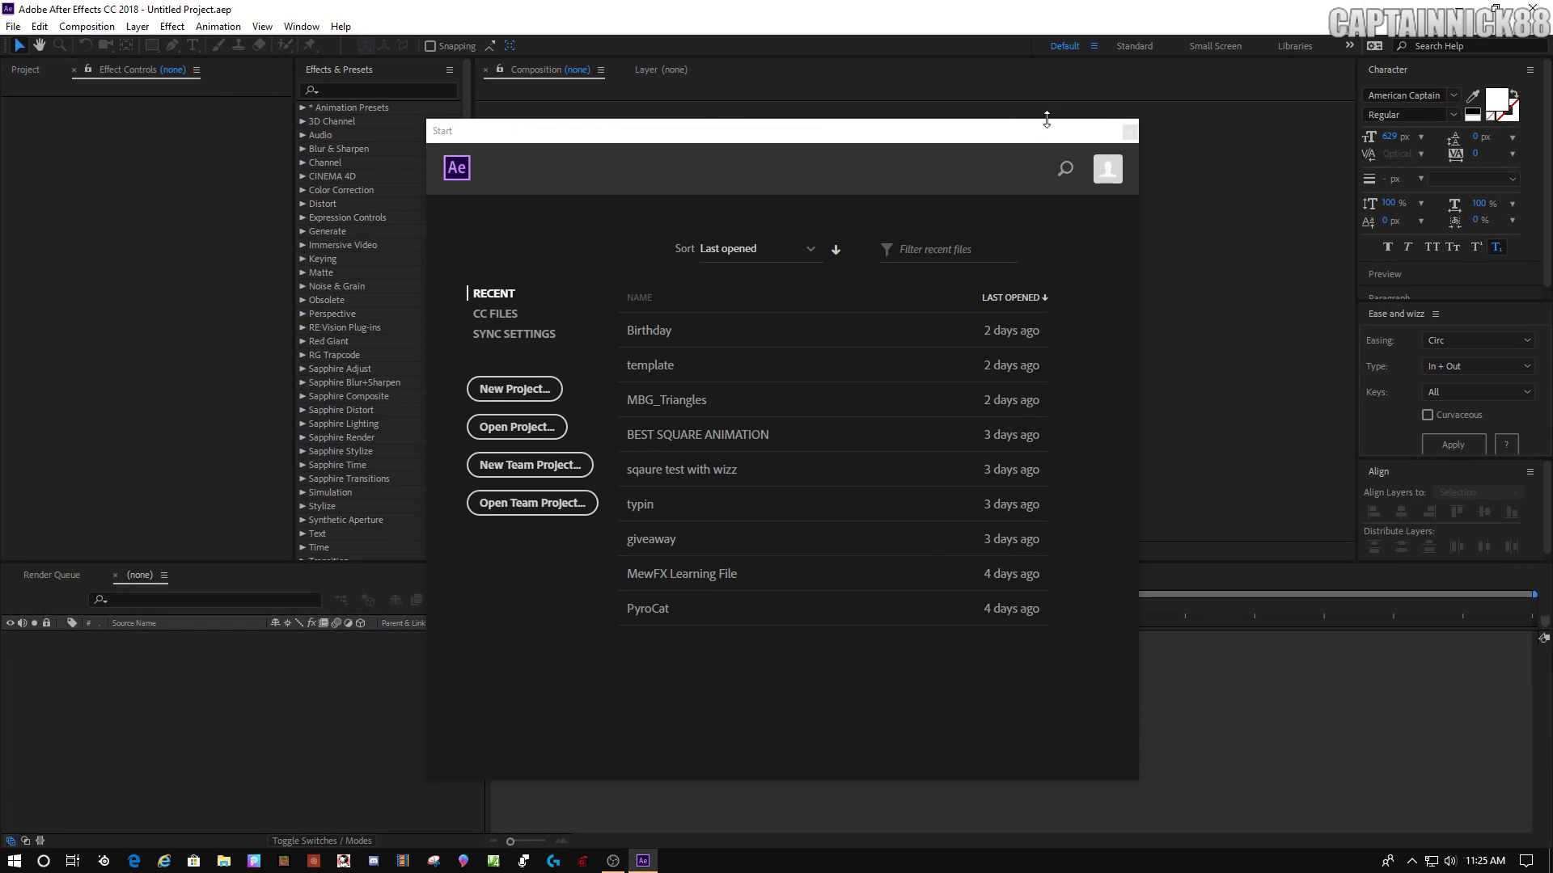
click(518, 395)
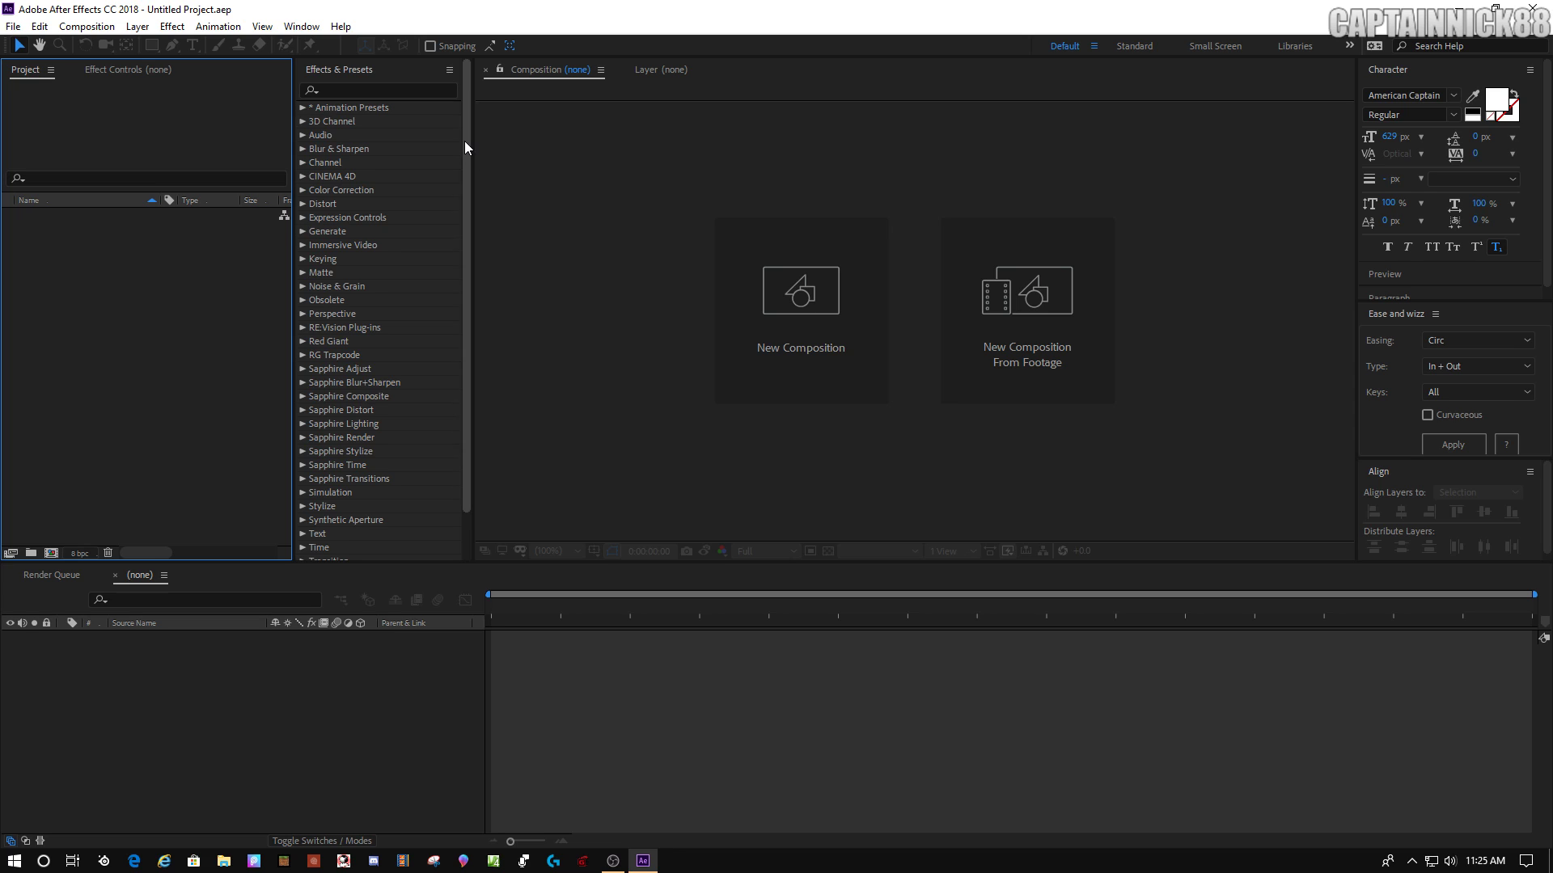
scroll(456, 283, down, 3)
scroll(464, 177, up, 3)
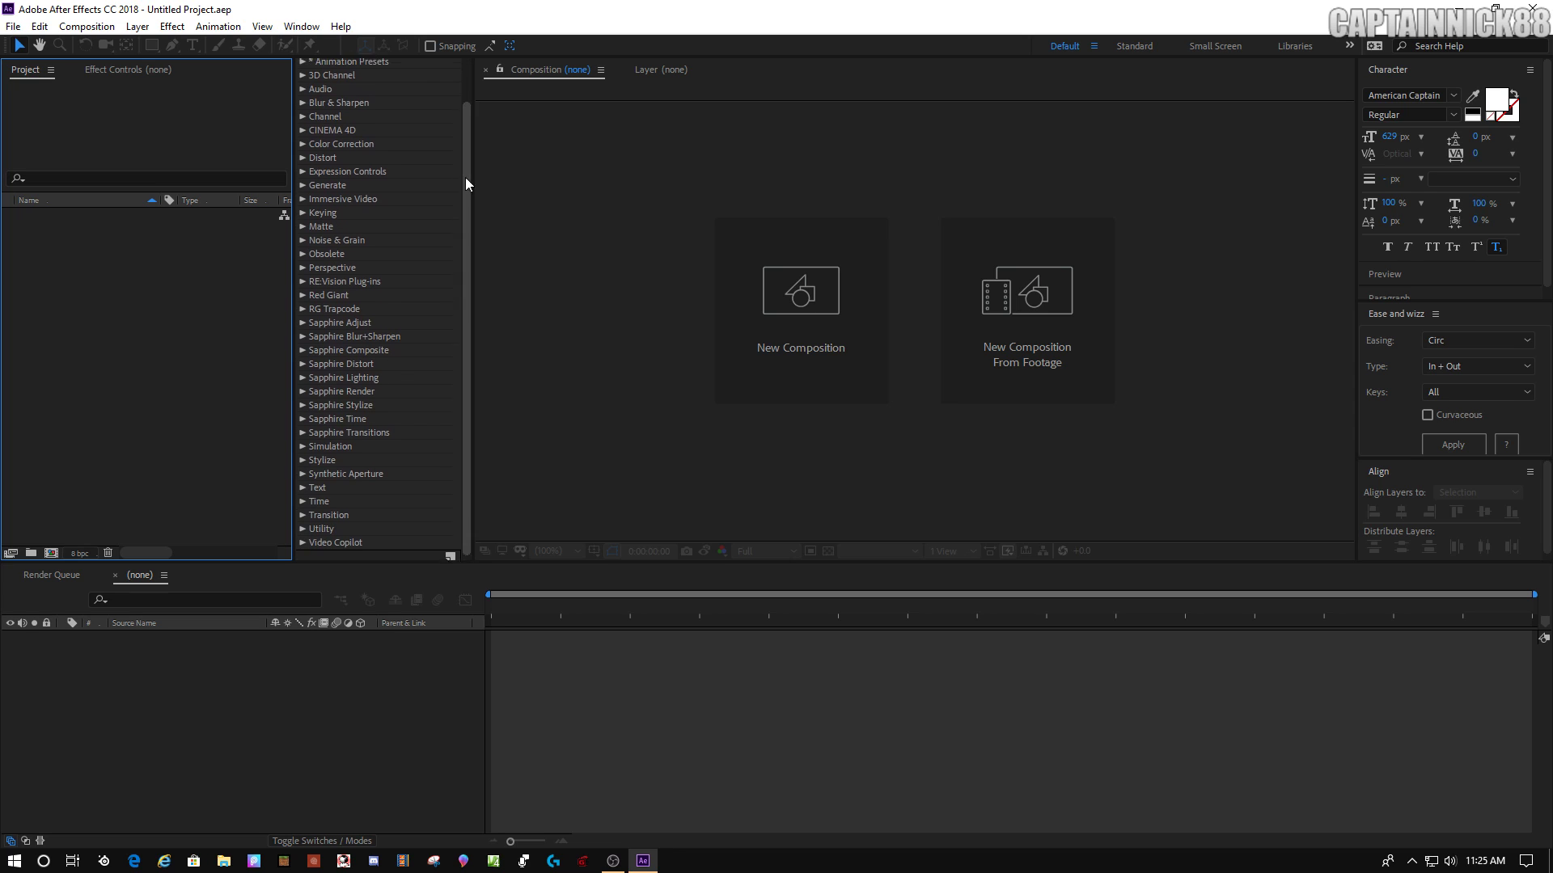
Create a new composition with a duration of 0:02:00:00, keeping the other default settings
right_click(104, 270)
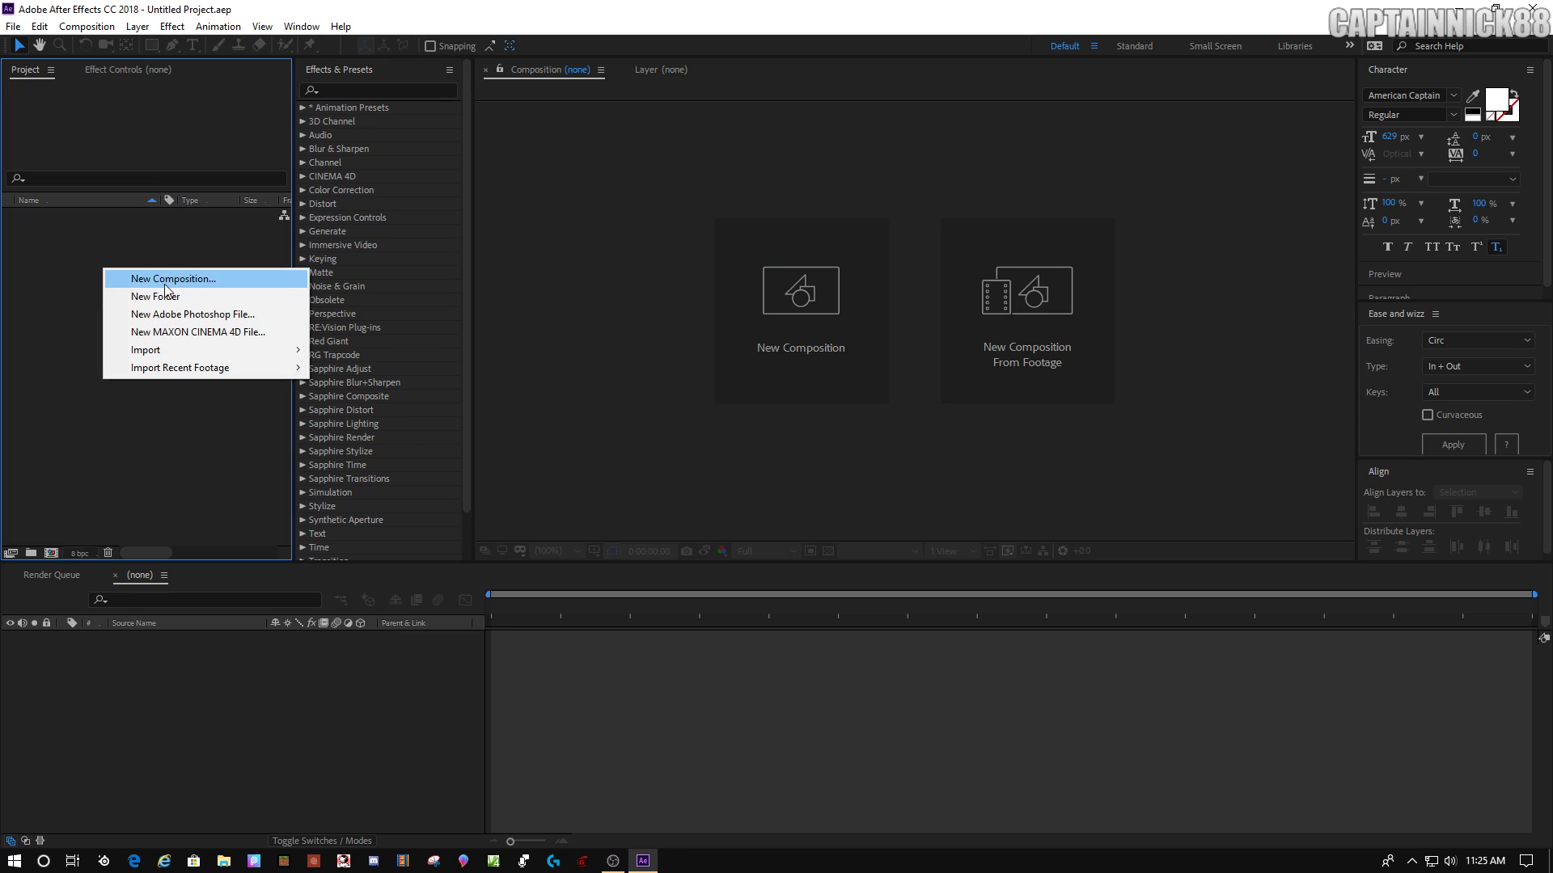
click(201, 279)
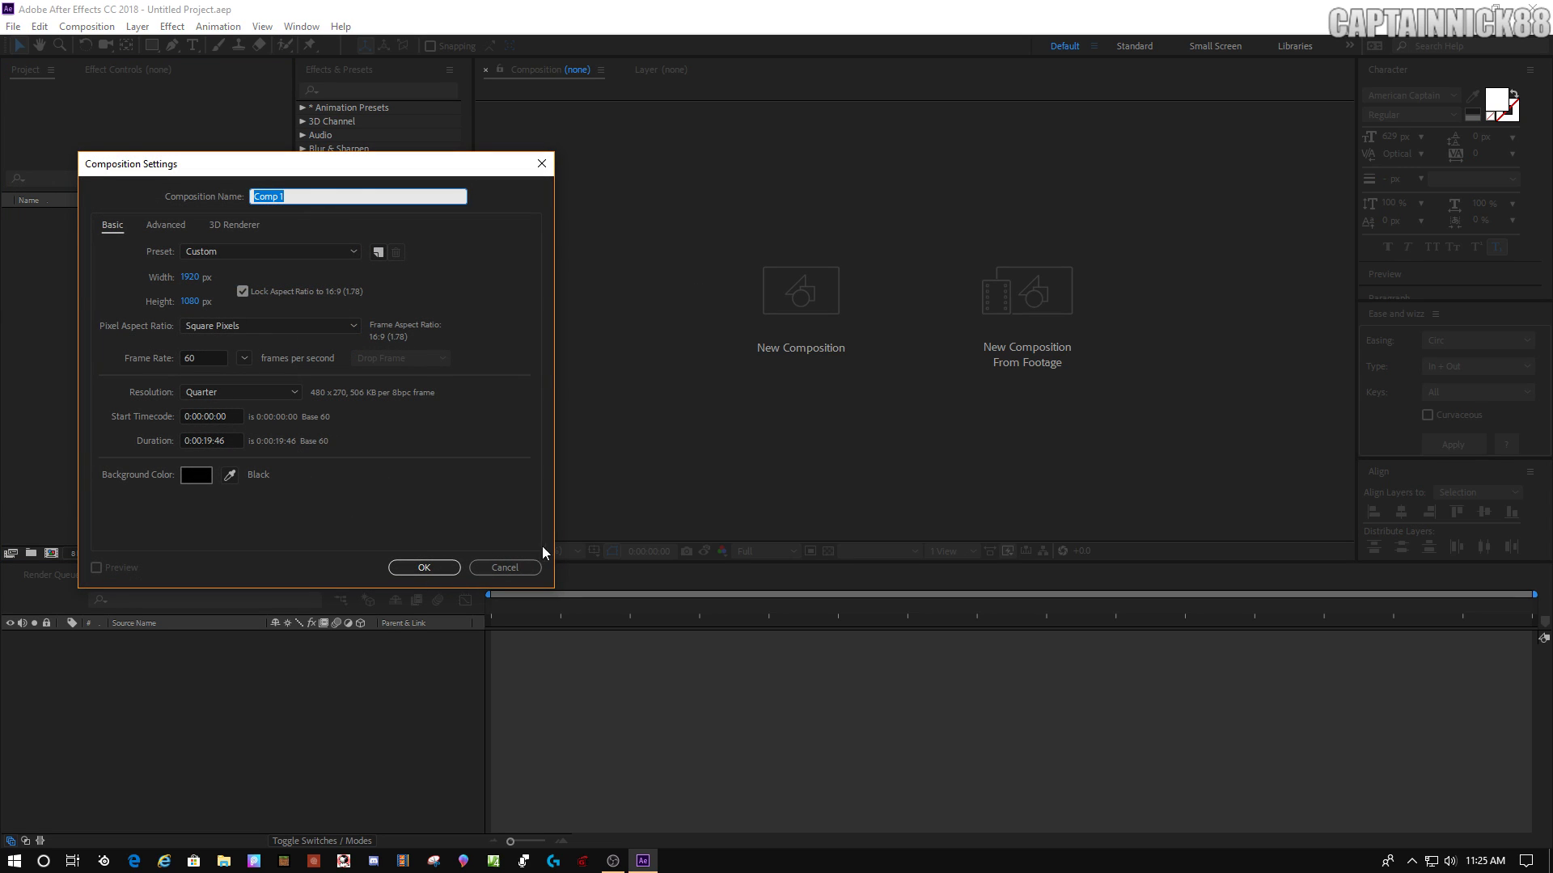
click(207, 440)
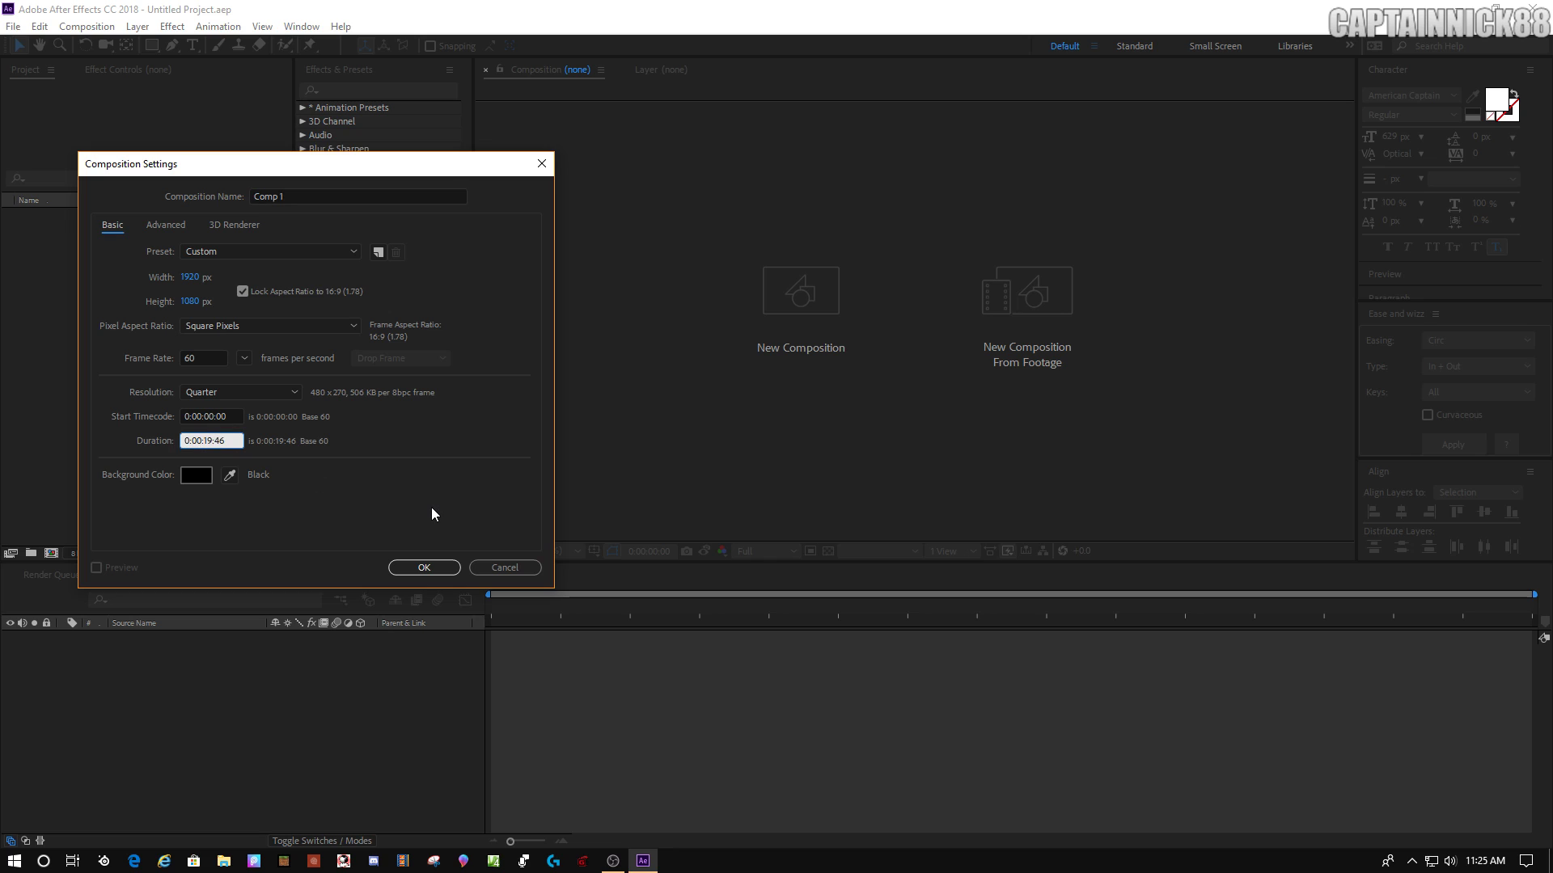
key(BackSpace)
key(BackSpace)
key(BackSpace)
key(BackSpace)
text(2:)
key(Delete)
key(Delete)
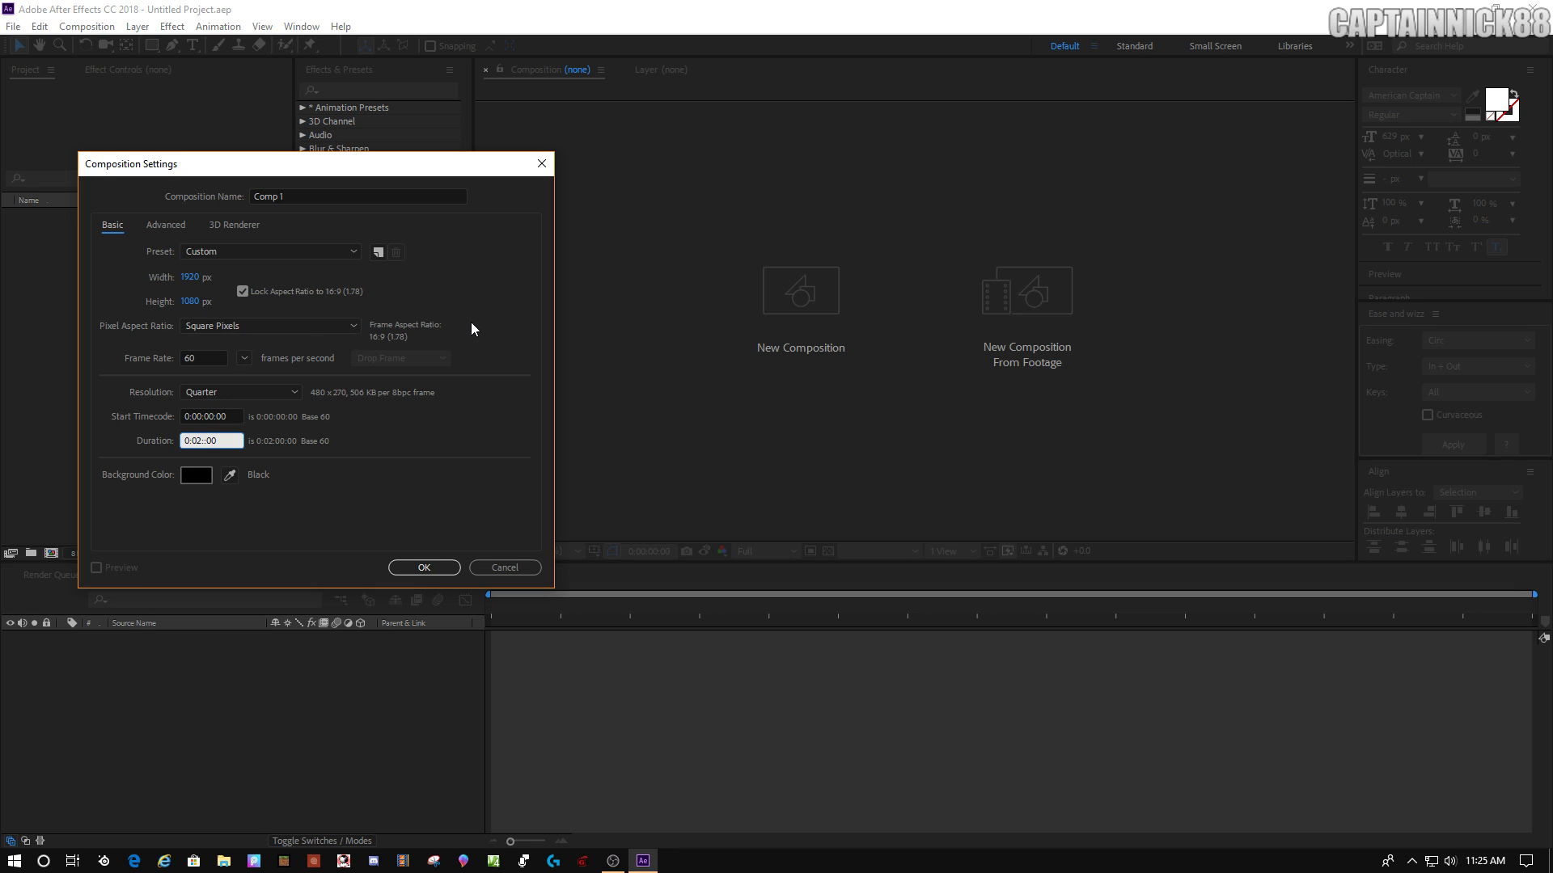
click(415, 569)
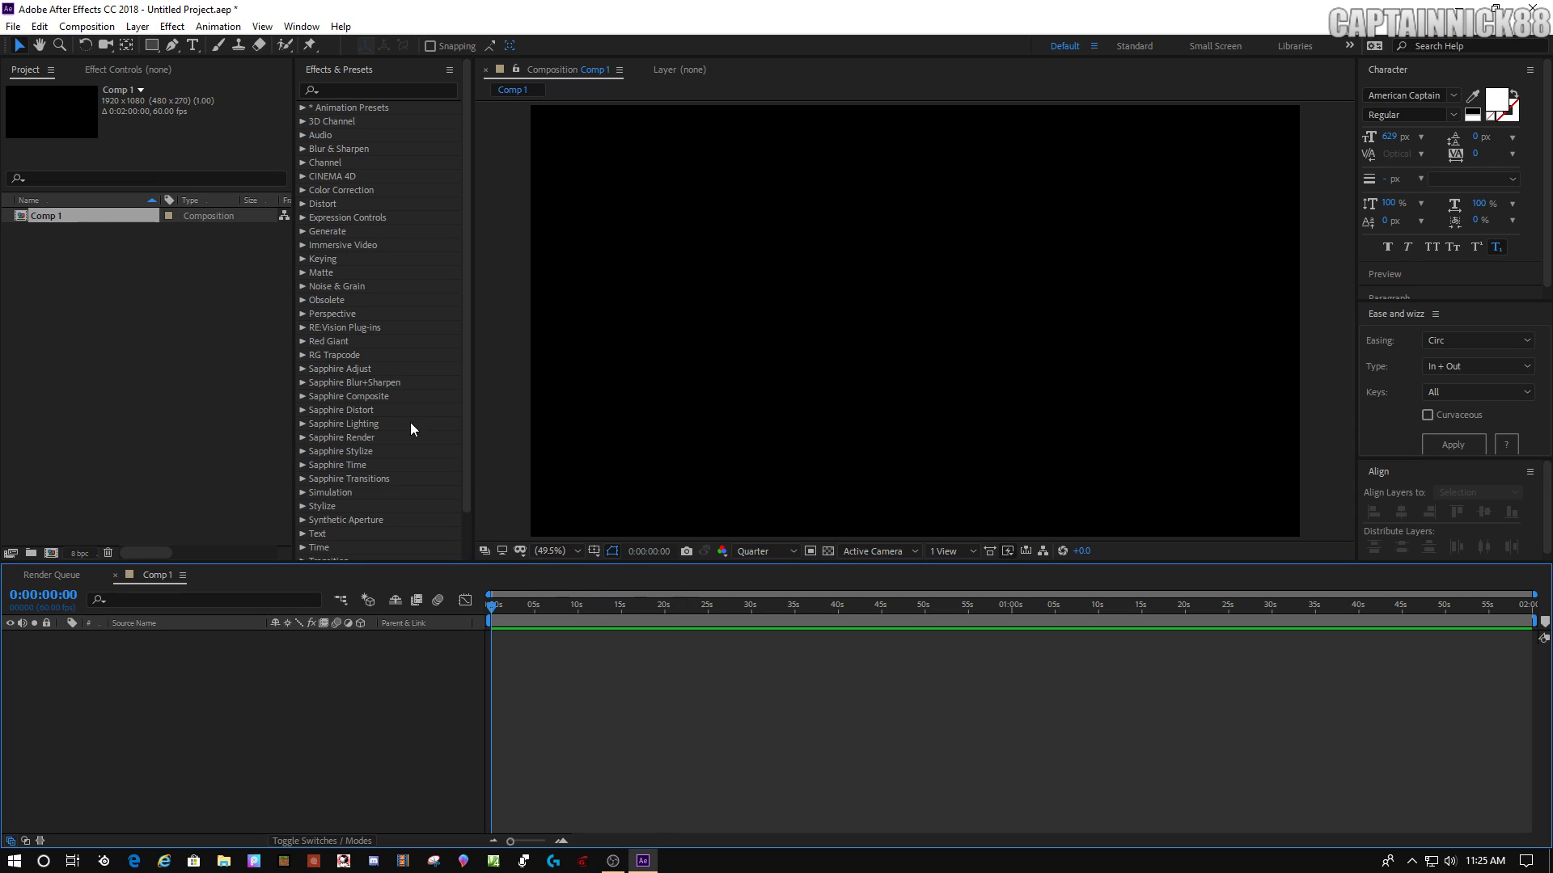
Add a text layer reading YOURTEXT in the composition
click(192, 45)
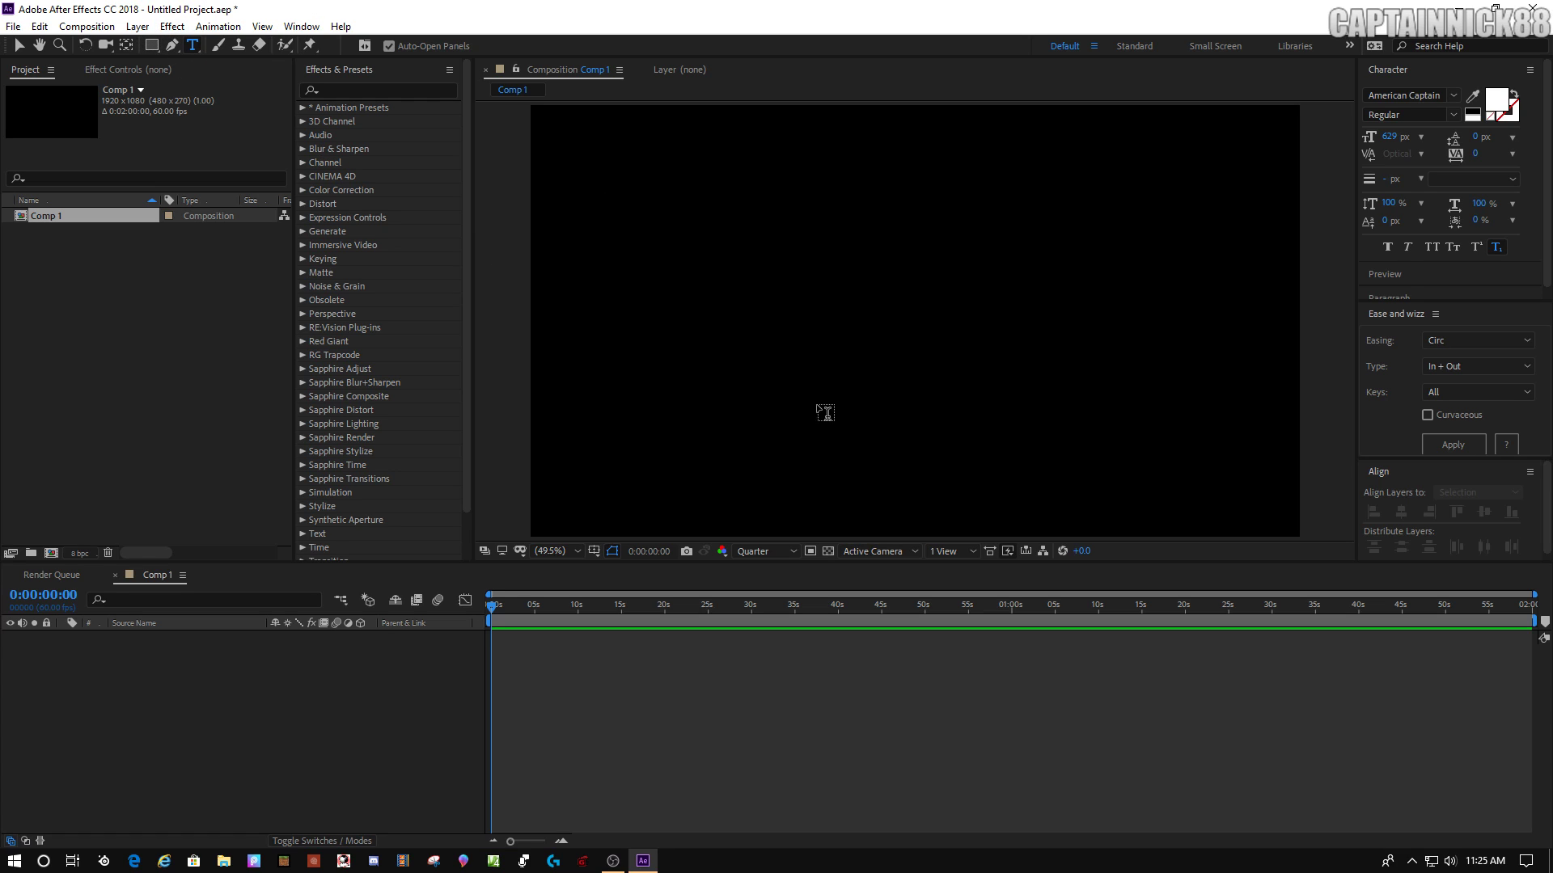
click(841, 318)
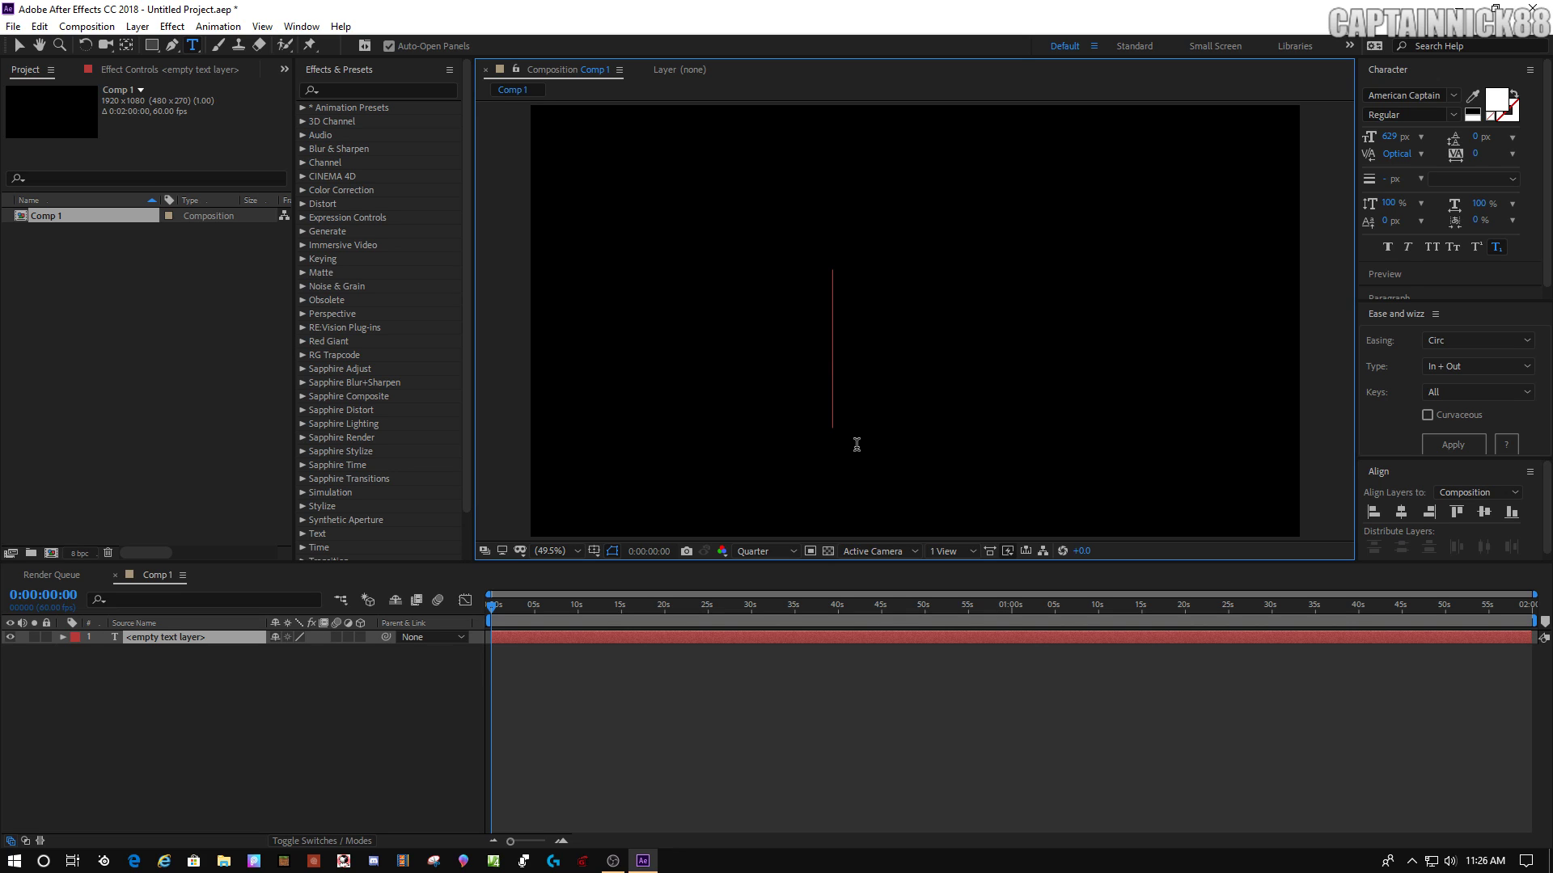
text(YOURTEXT)
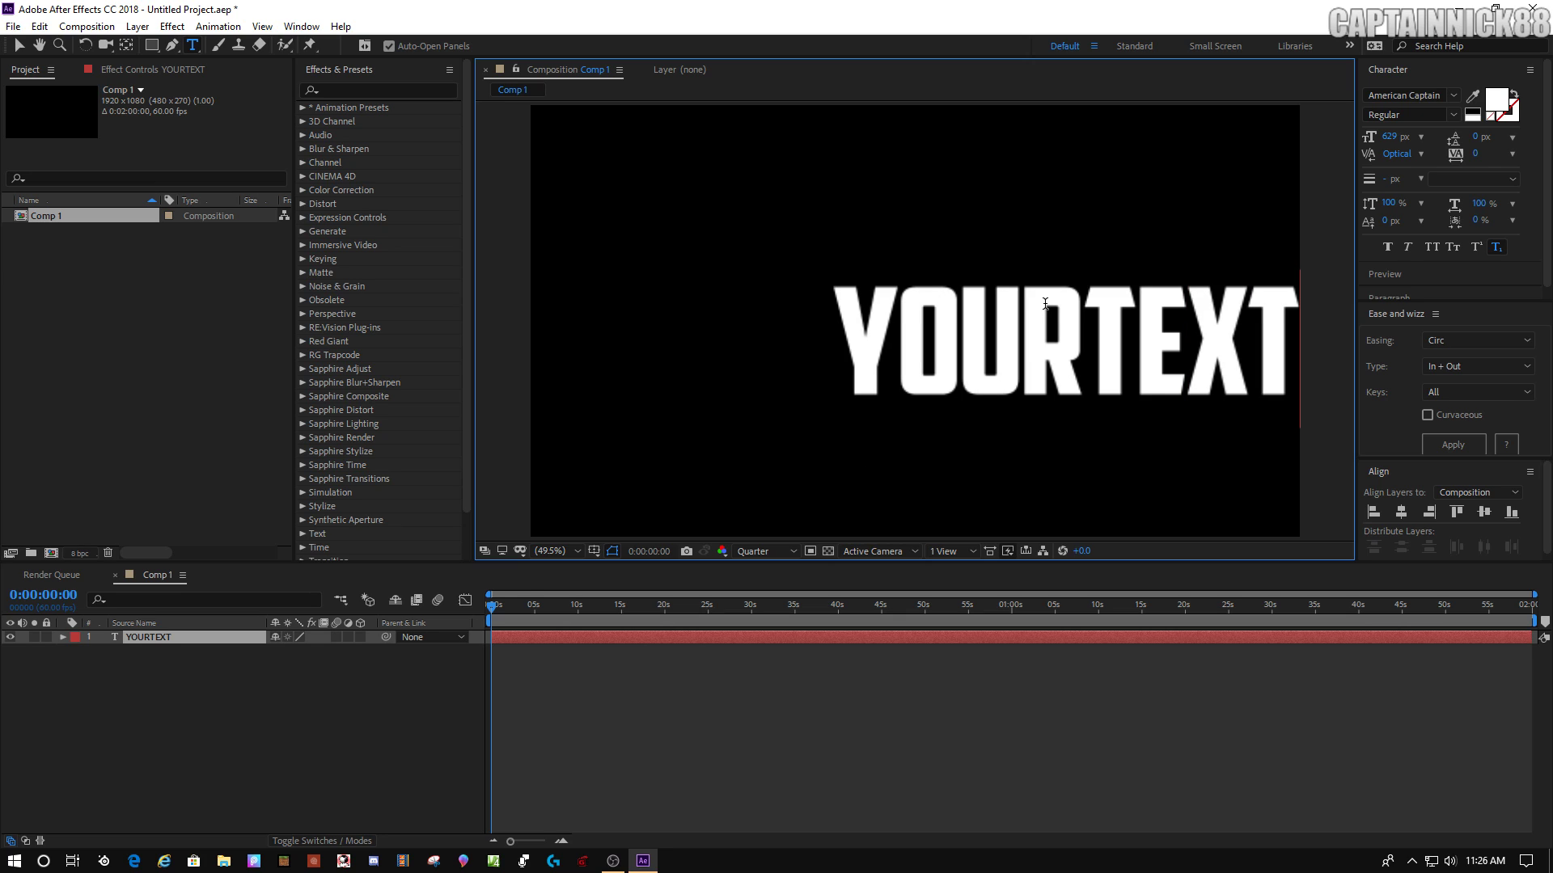
click(326, 690)
key(space)
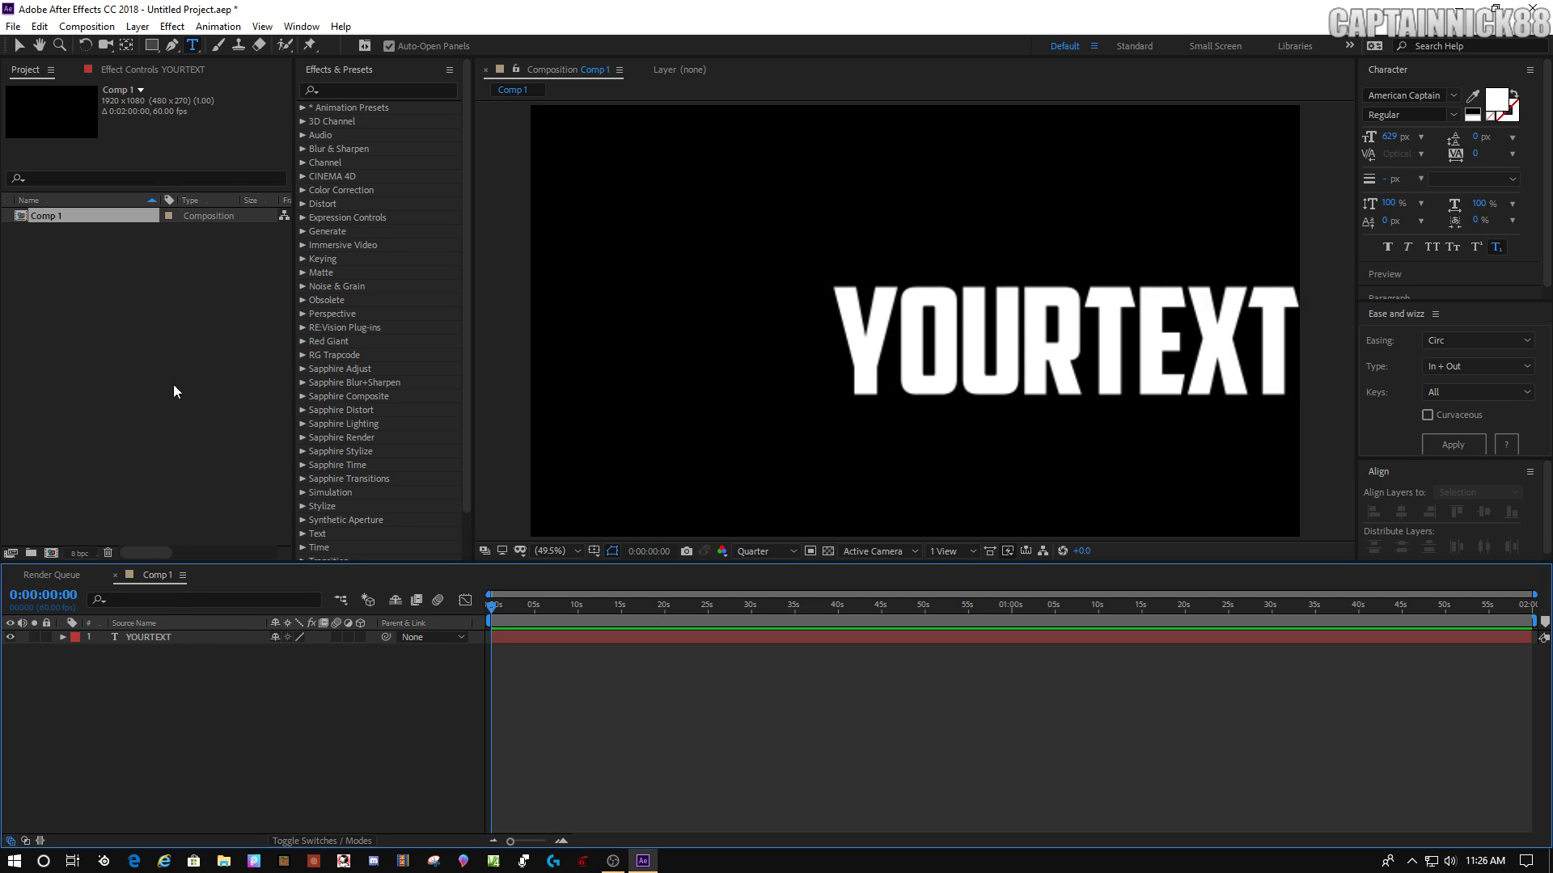
Center the anchor point of the YOURTEXT layer and align the text to the horizontal and vertical center of the composition
click(18, 48)
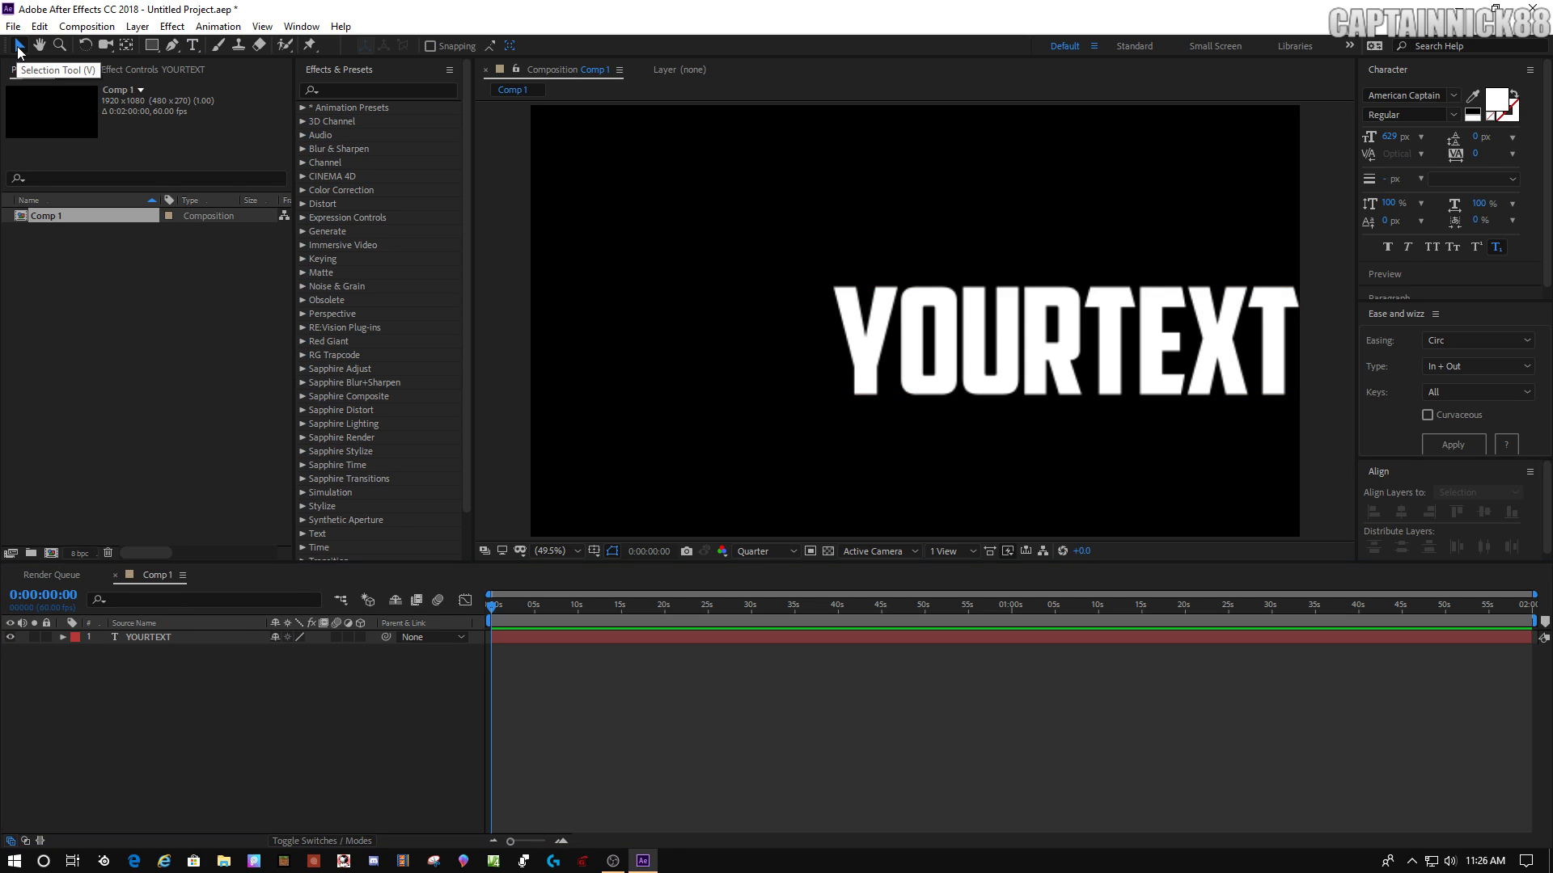
click(175, 647)
click(173, 636)
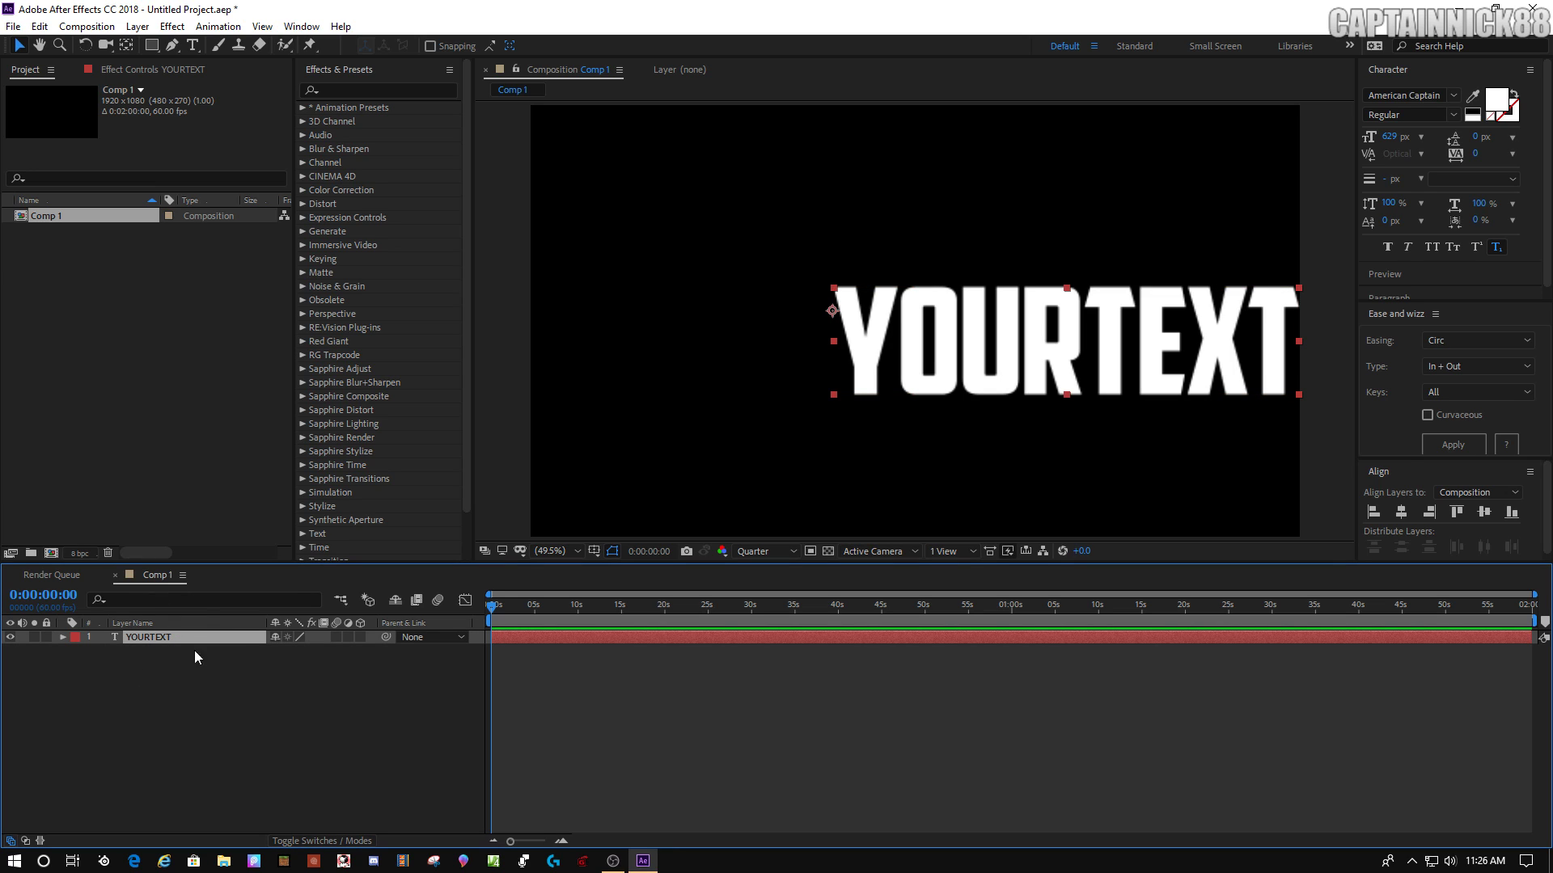
click(127, 49)
key(ctrl+alt+Home)
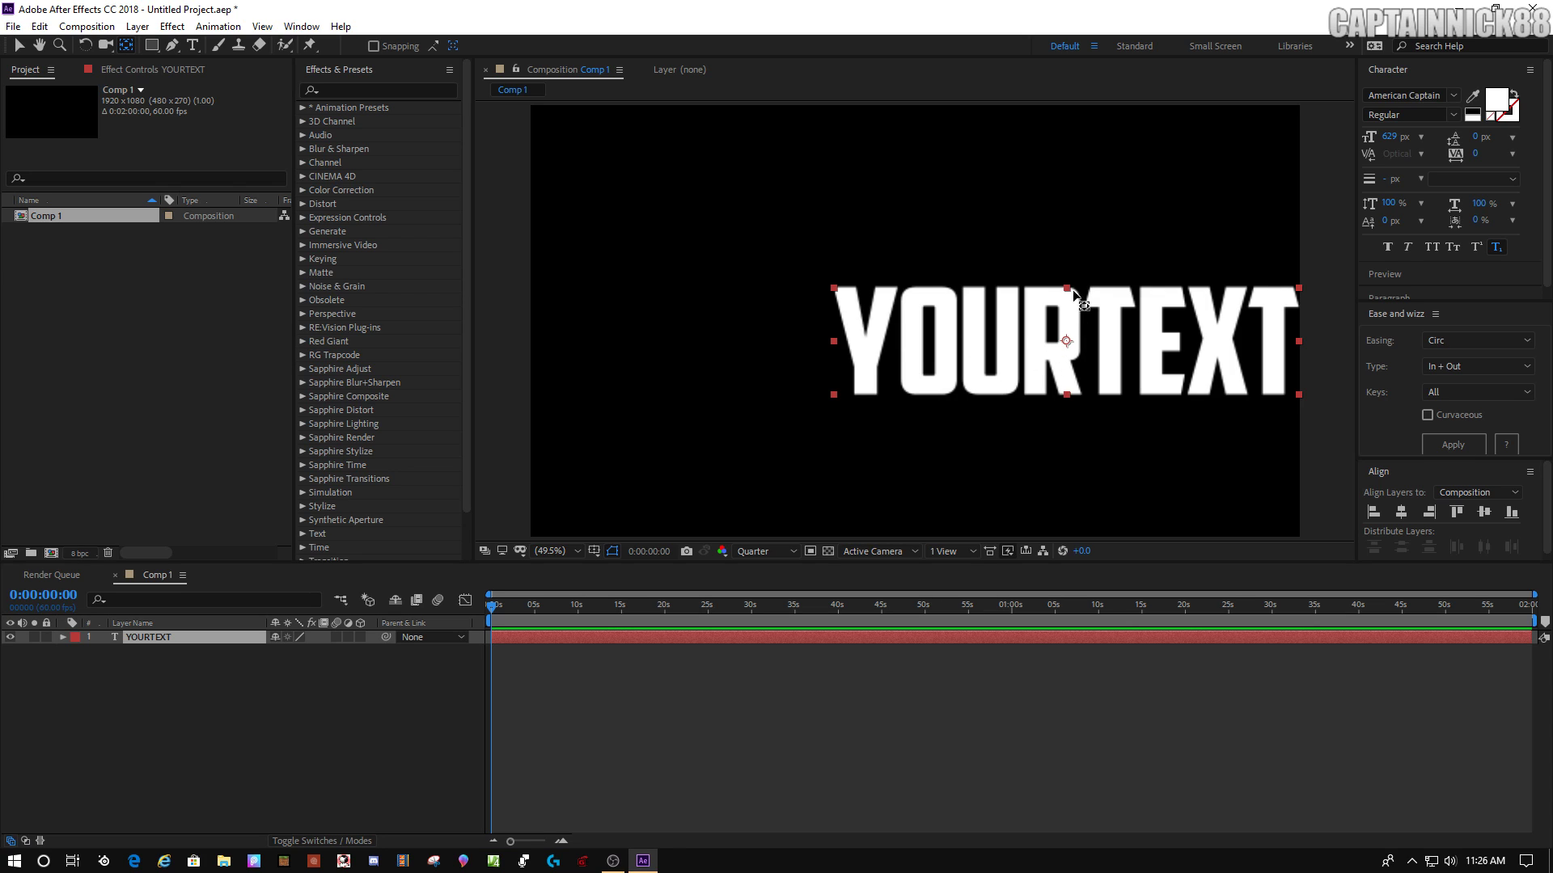
click(1401, 512)
click(1484, 512)
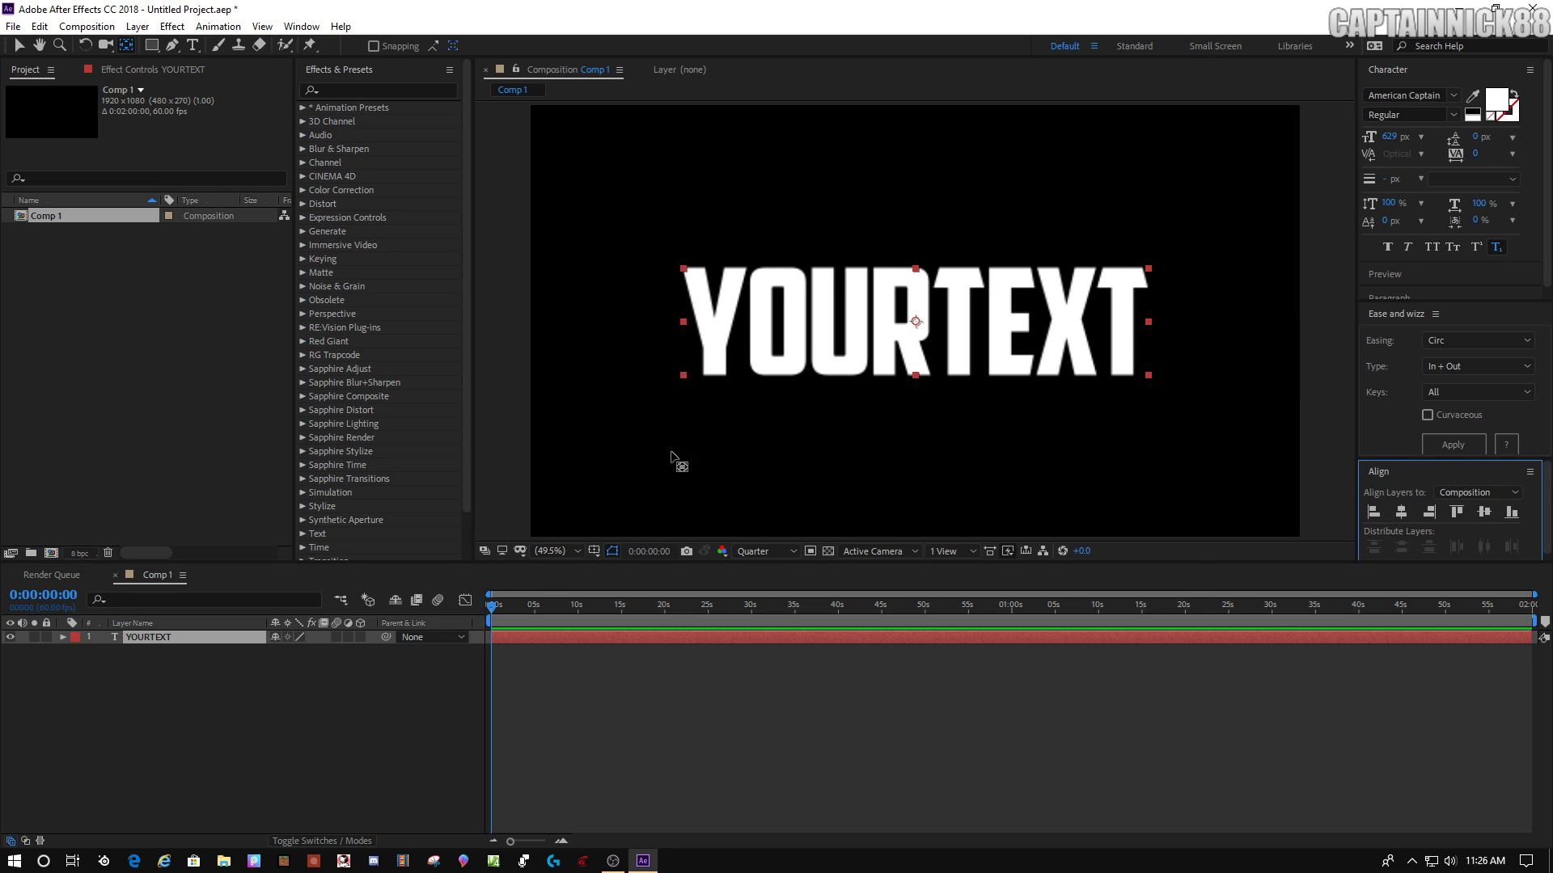
click(409, 701)
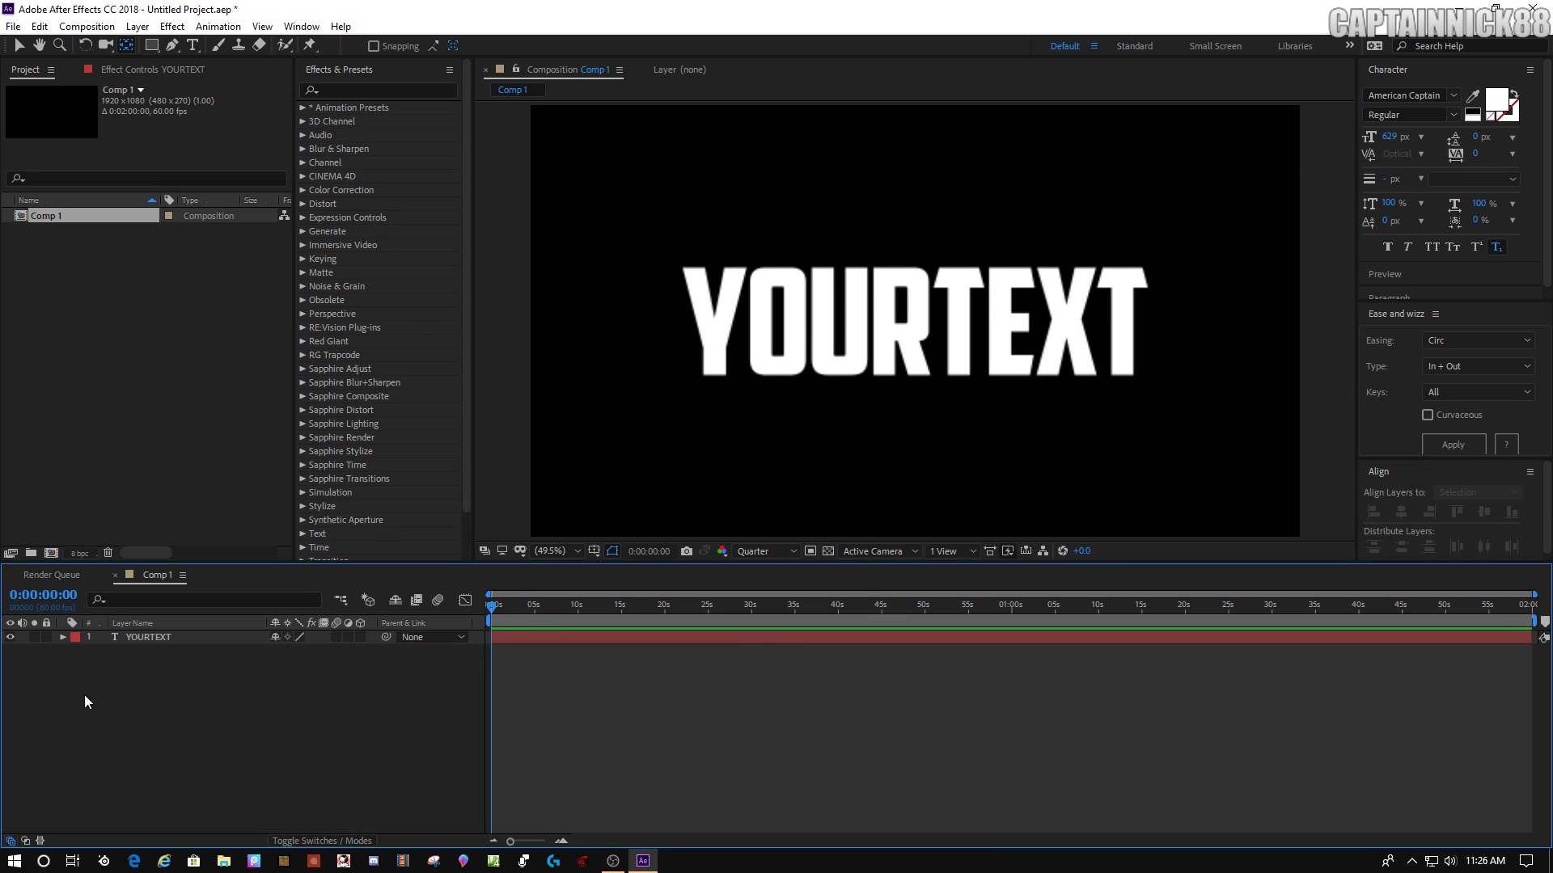
Create shapes from the YOURTEXT layer and move the resulting outlines layer below the original text layer
click(207, 639)
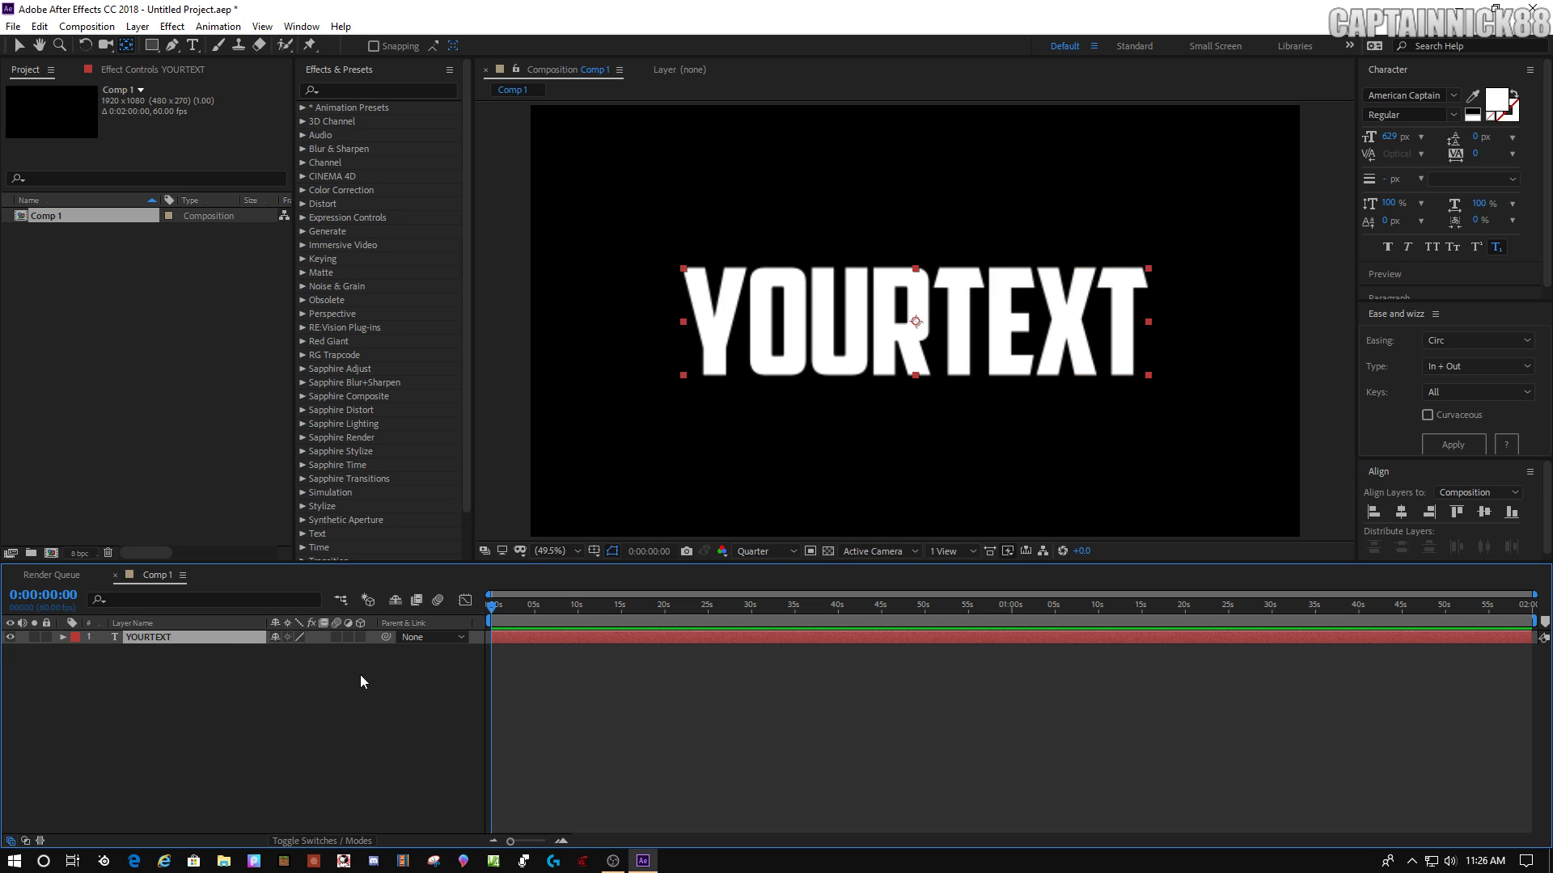
right_click(149, 641)
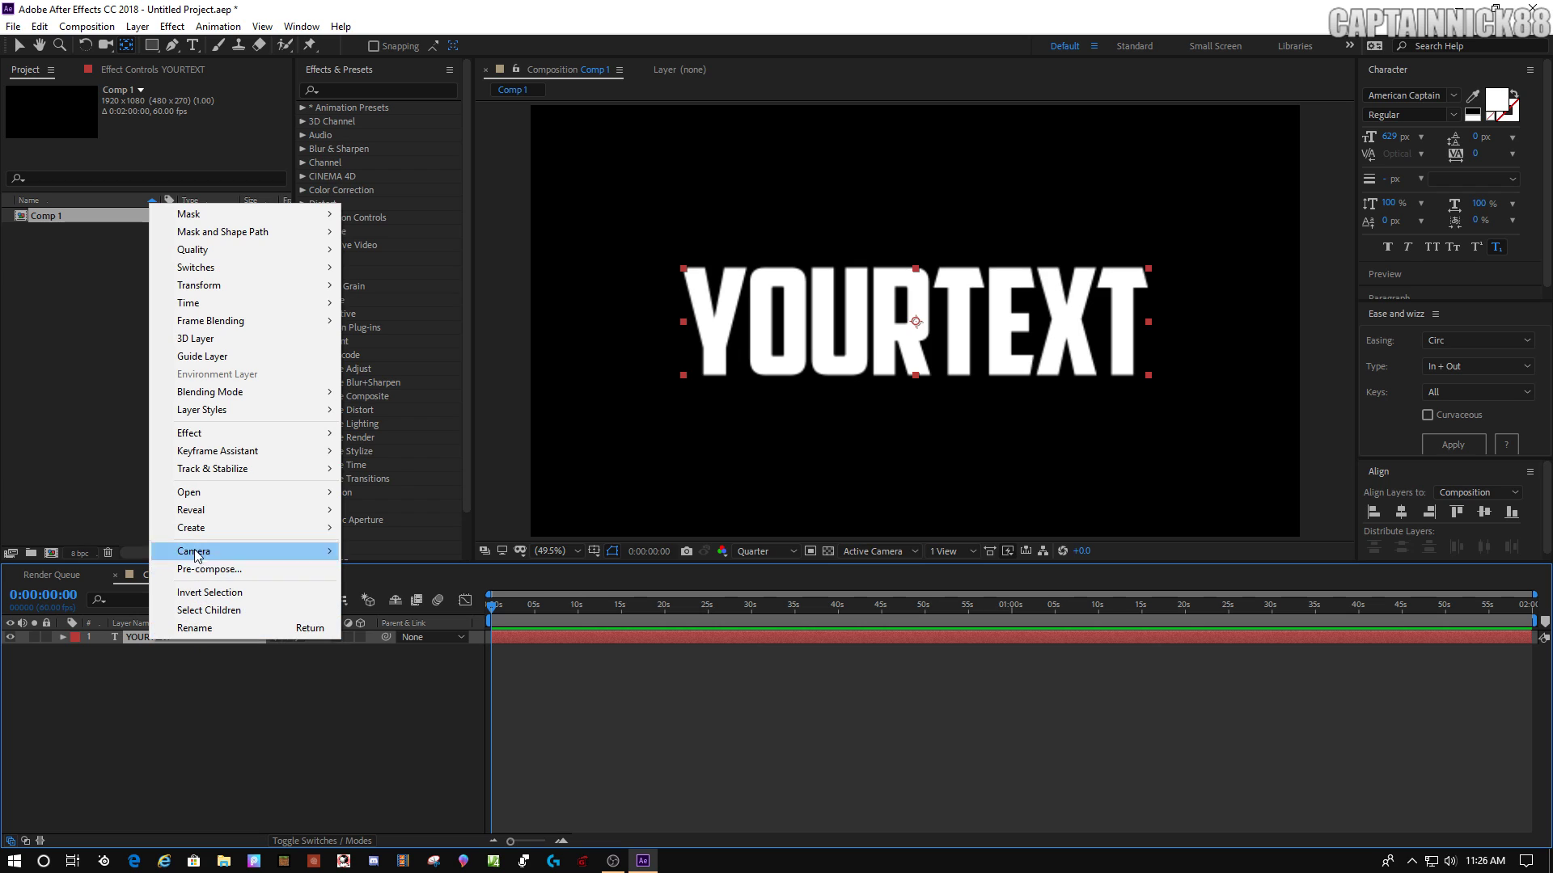
mouse_move(199, 534)
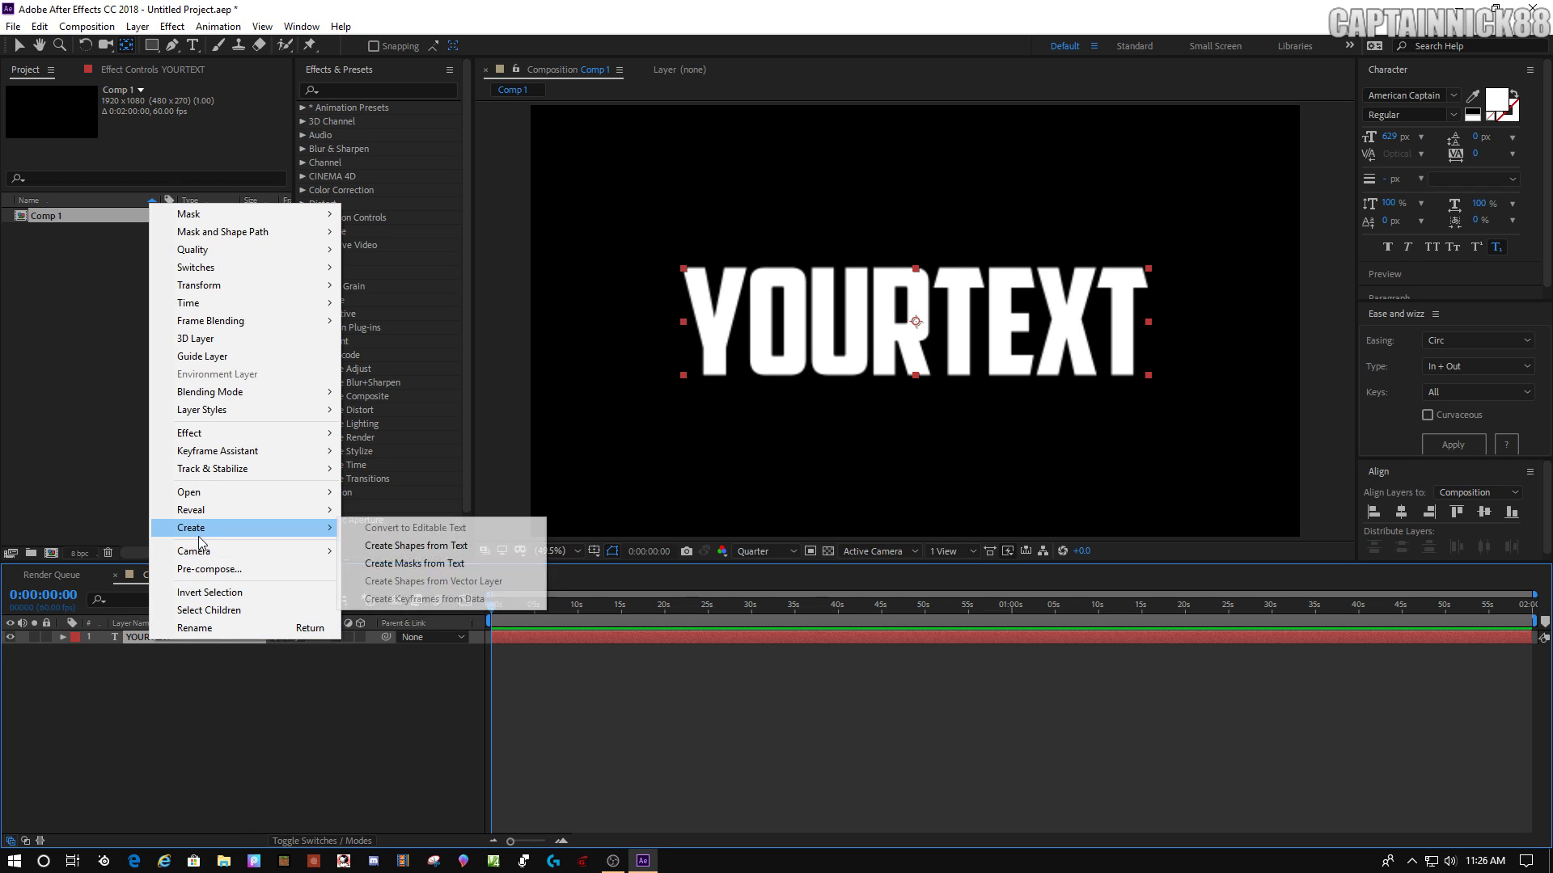
click(419, 548)
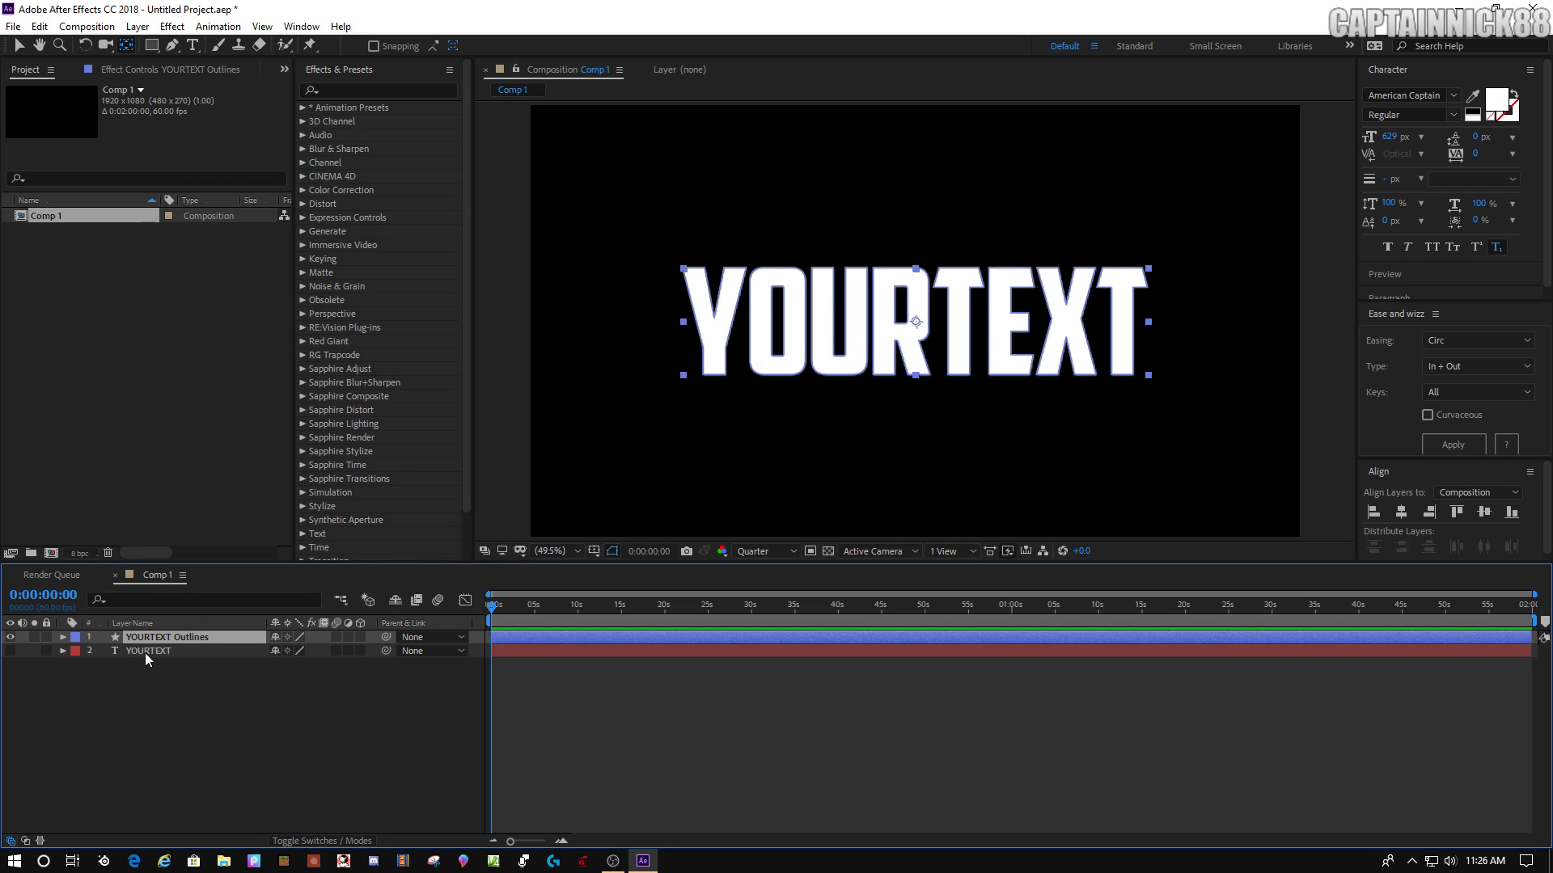
drag(172, 637, 170, 654)
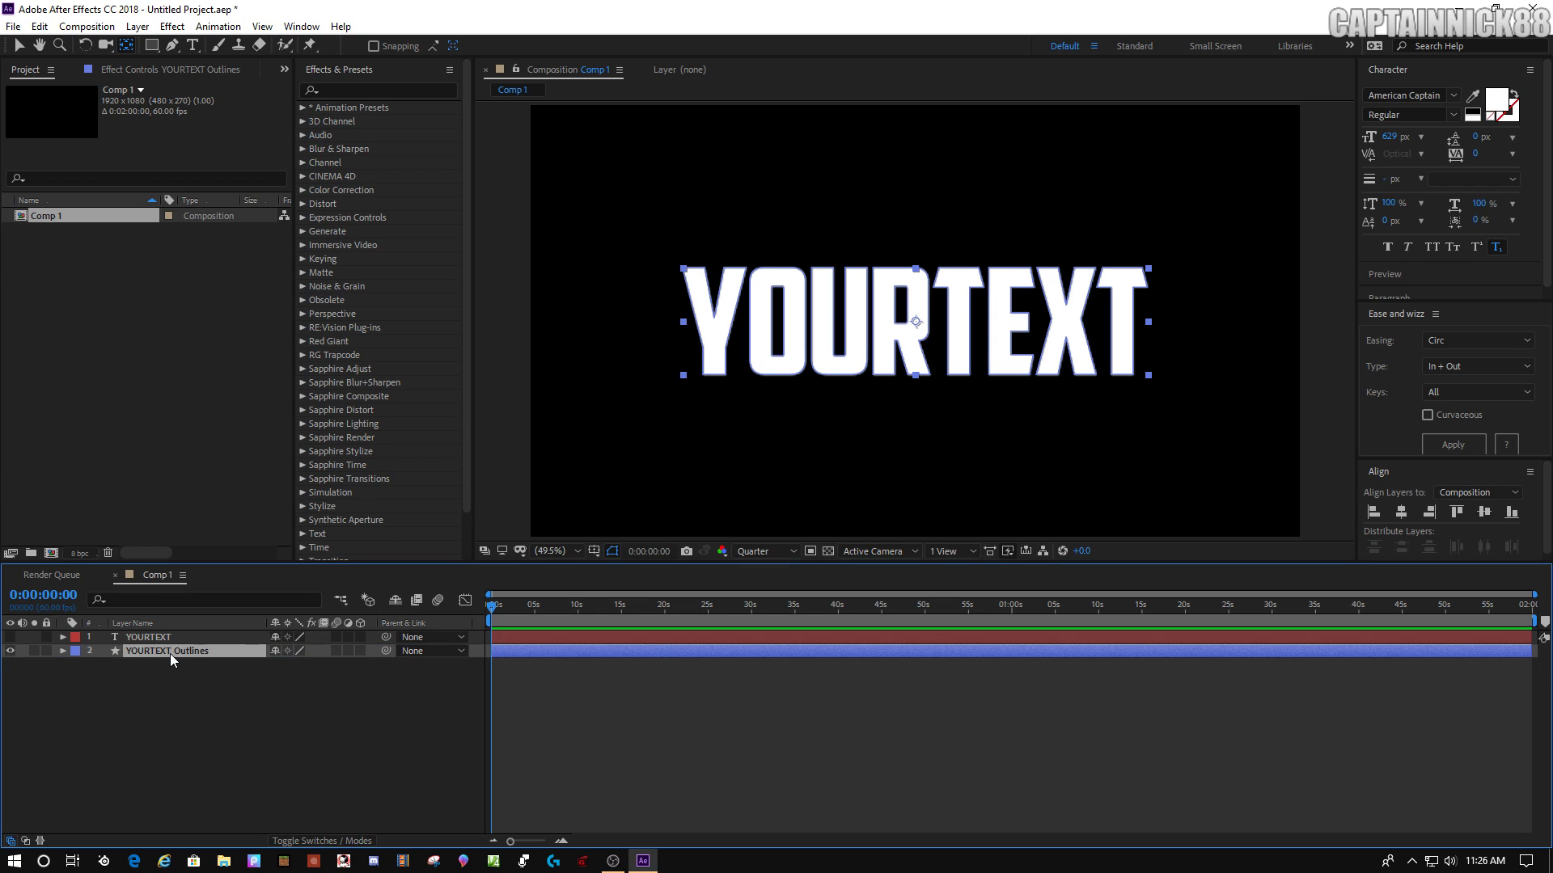
click(276, 722)
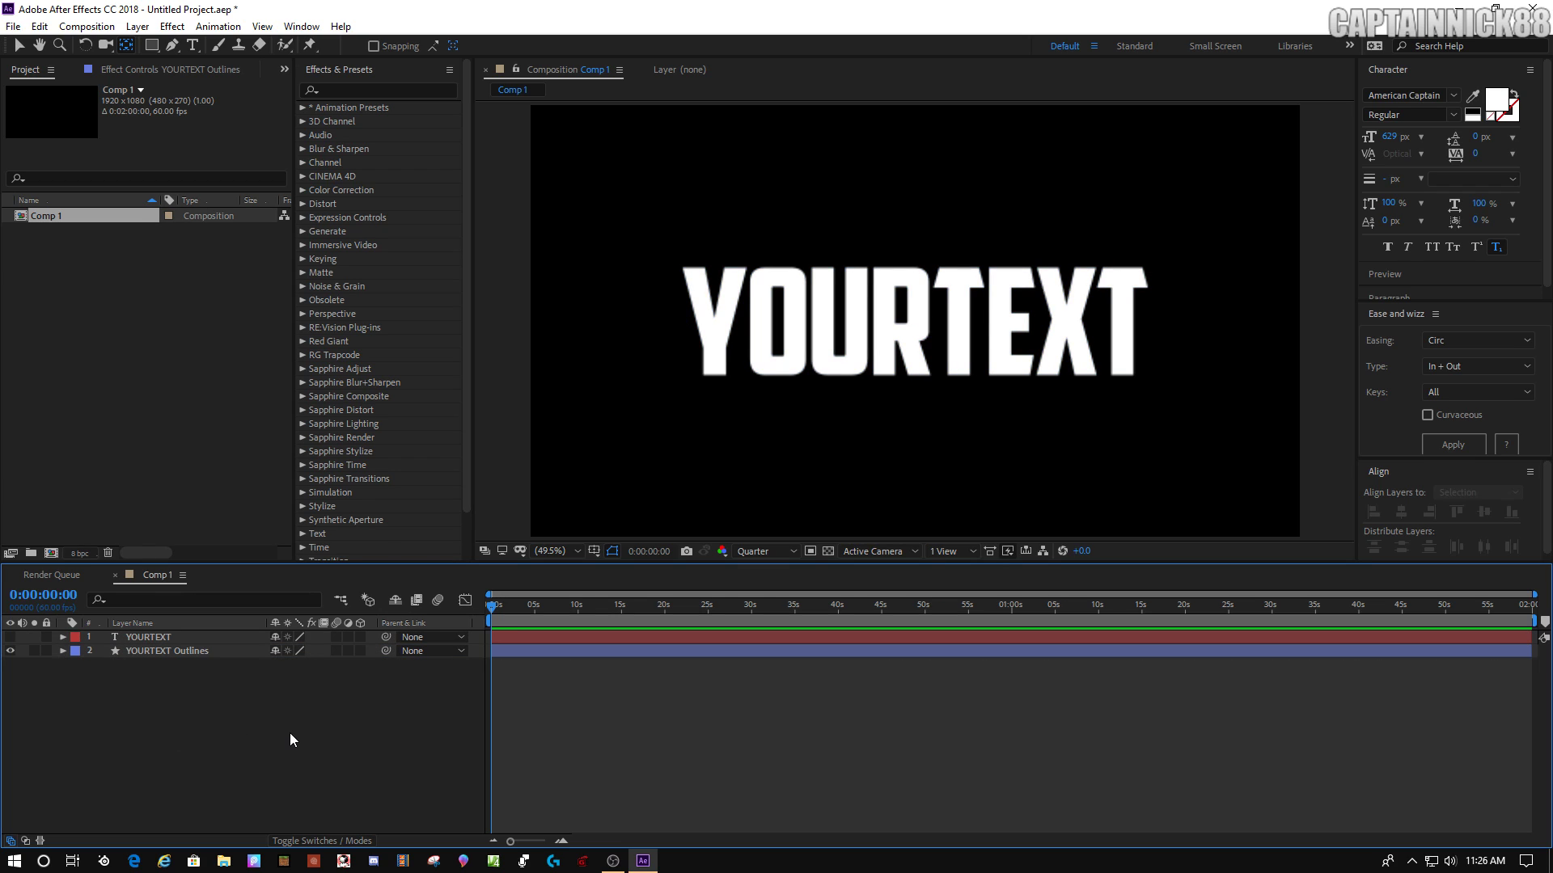
click(63, 638)
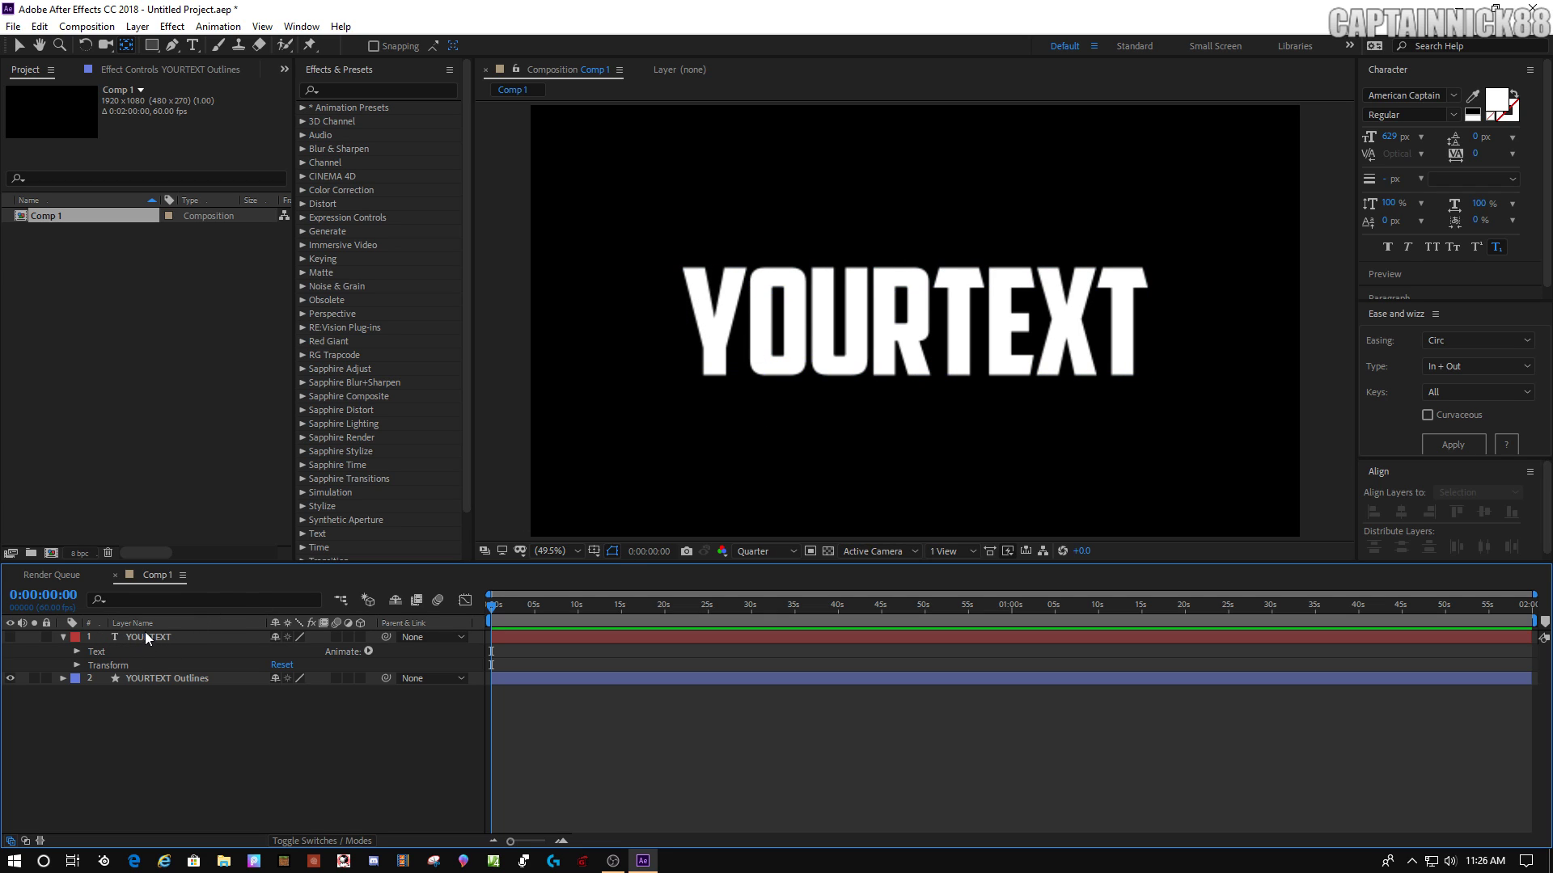
click(63, 637)
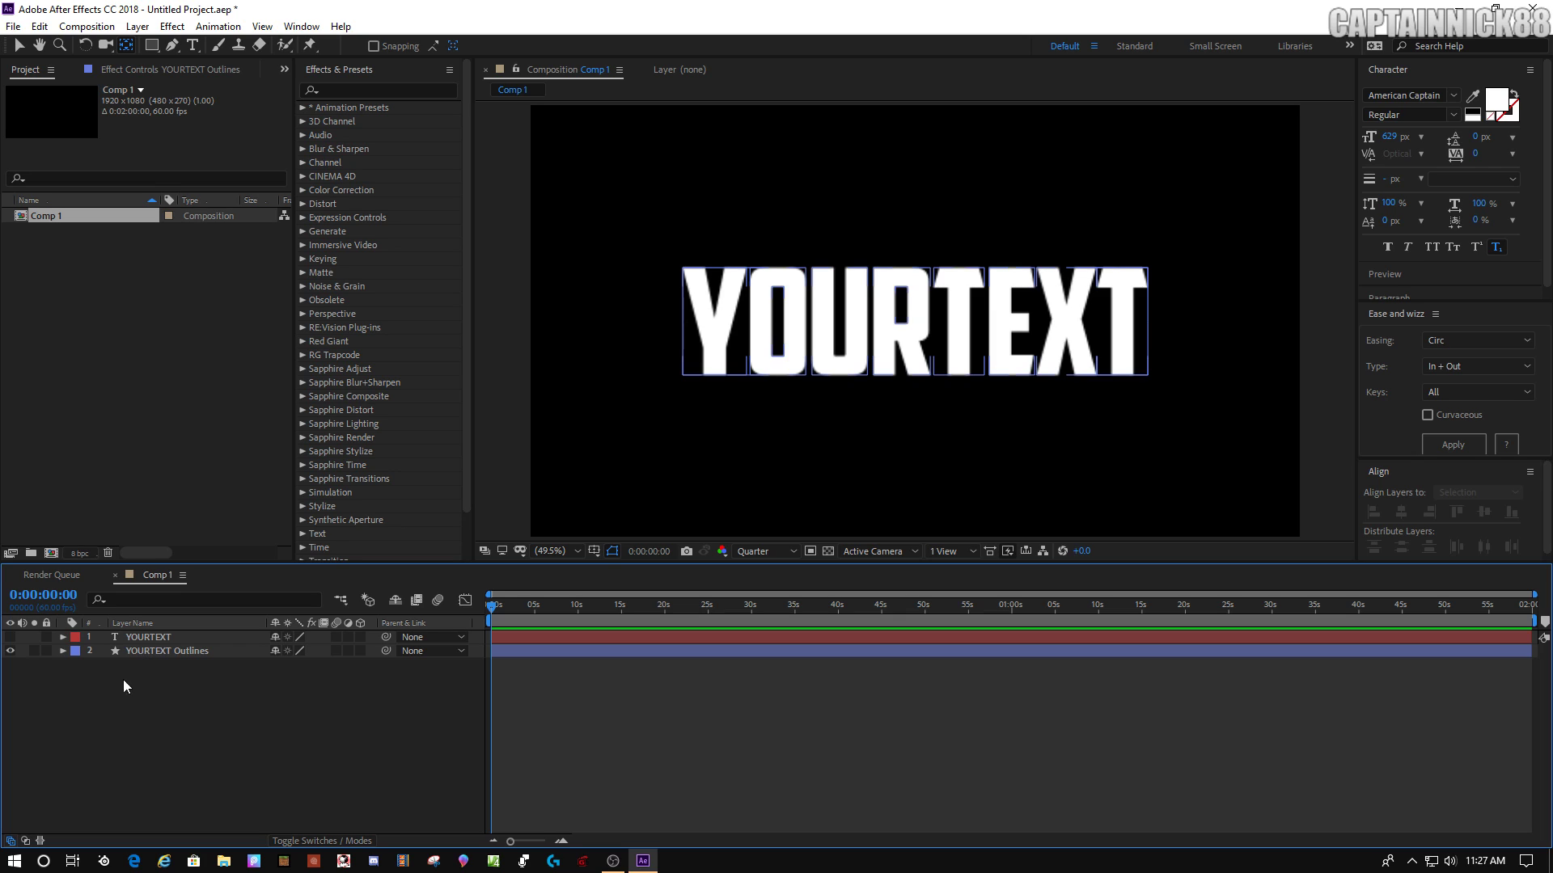
Add an empty group to the outlines layer's contents and move all the letter shapes into it
click(62, 651)
click(76, 666)
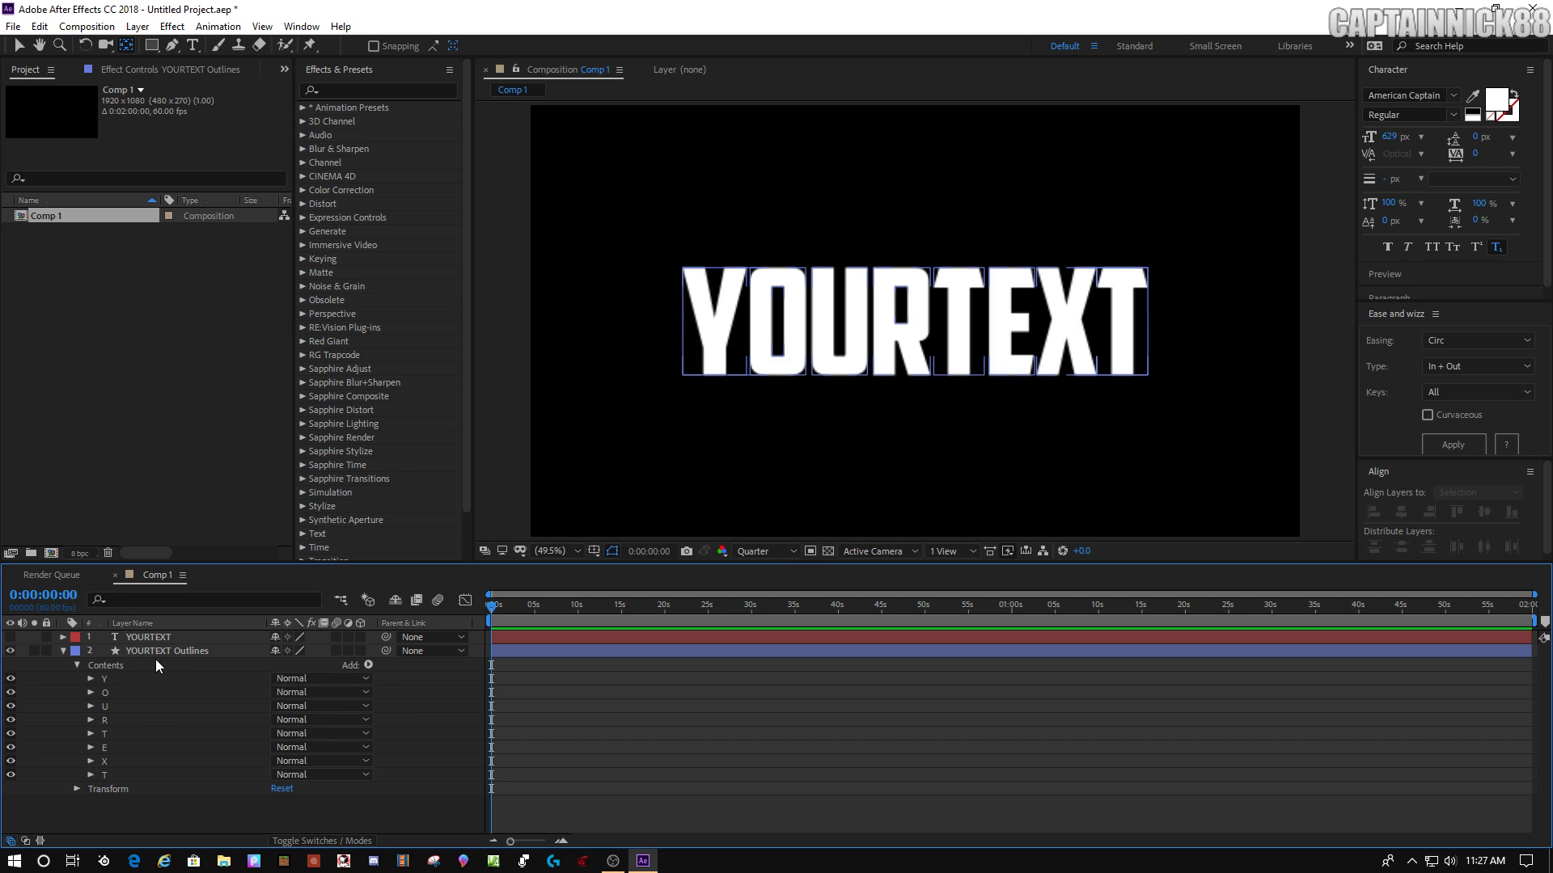
click(101, 666)
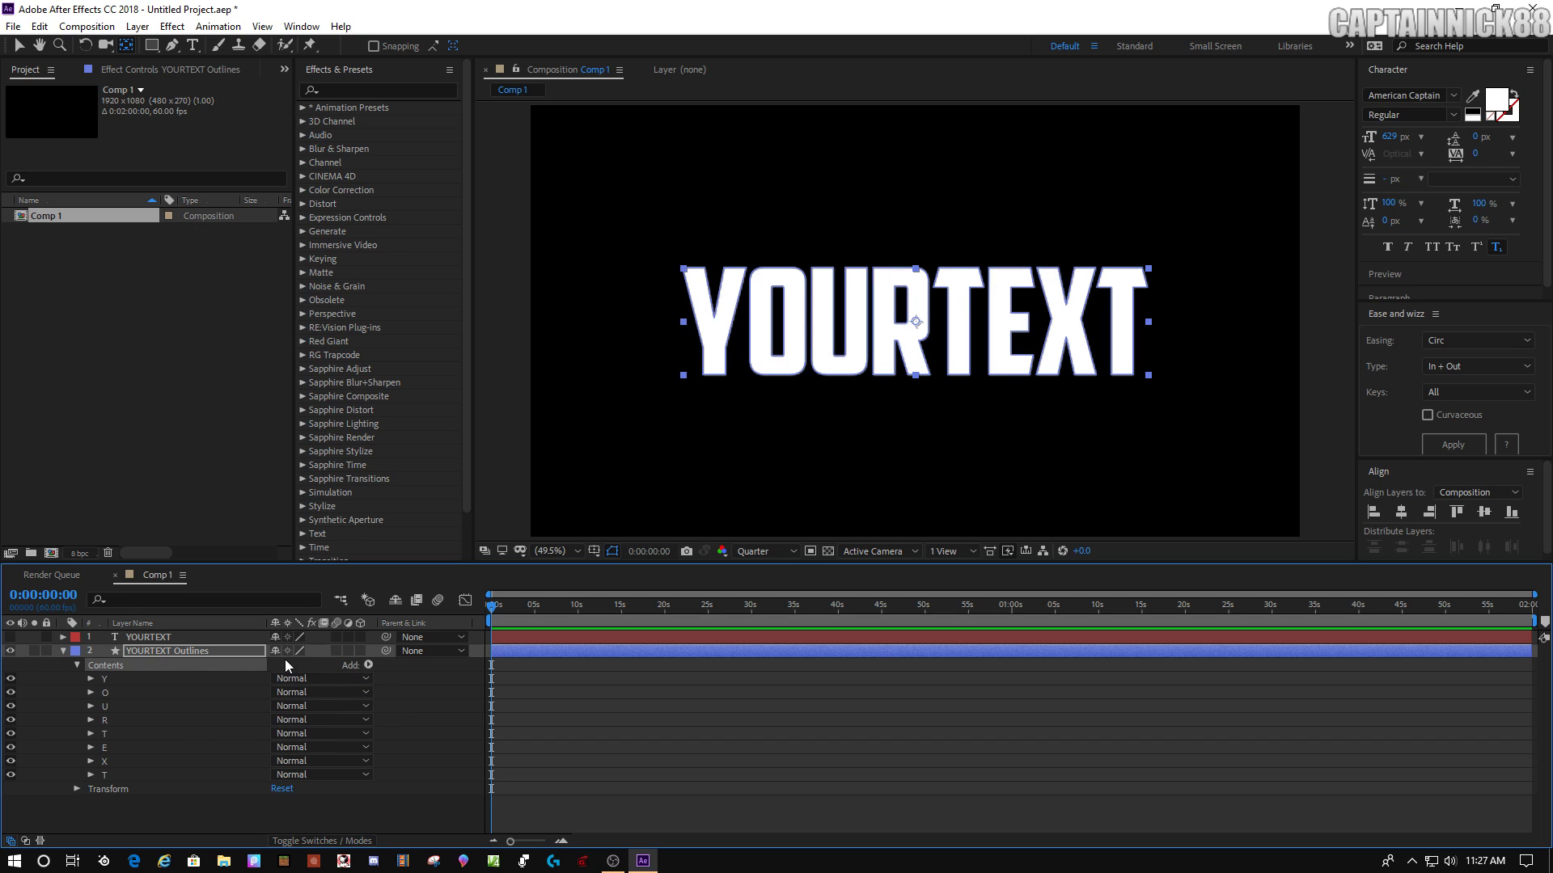
click(367, 665)
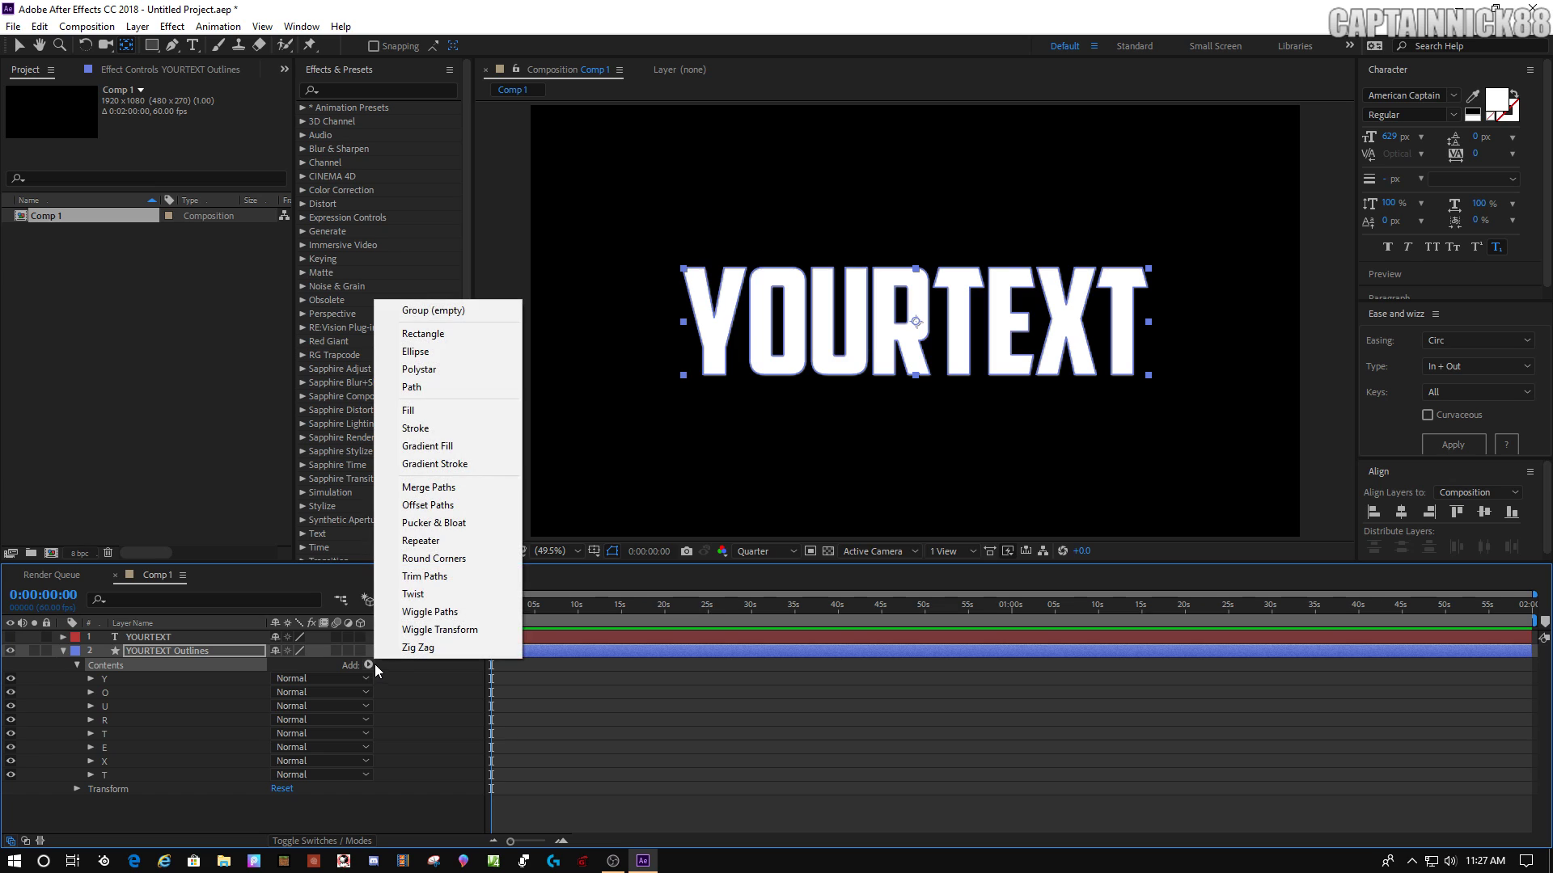
click(453, 312)
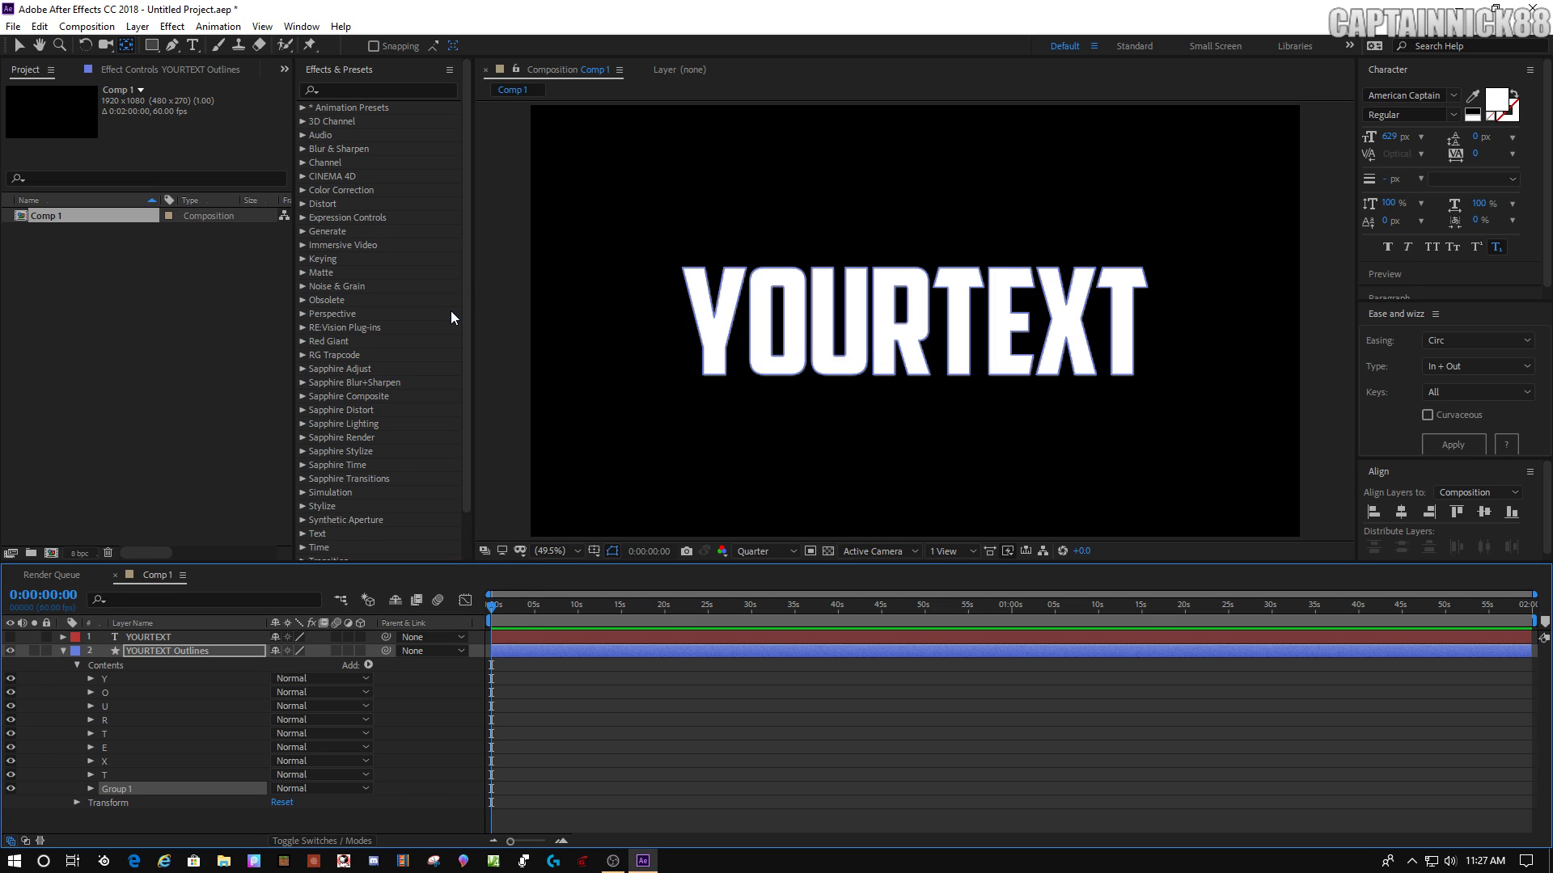
click(66, 677)
drag(65, 676, 129, 788)
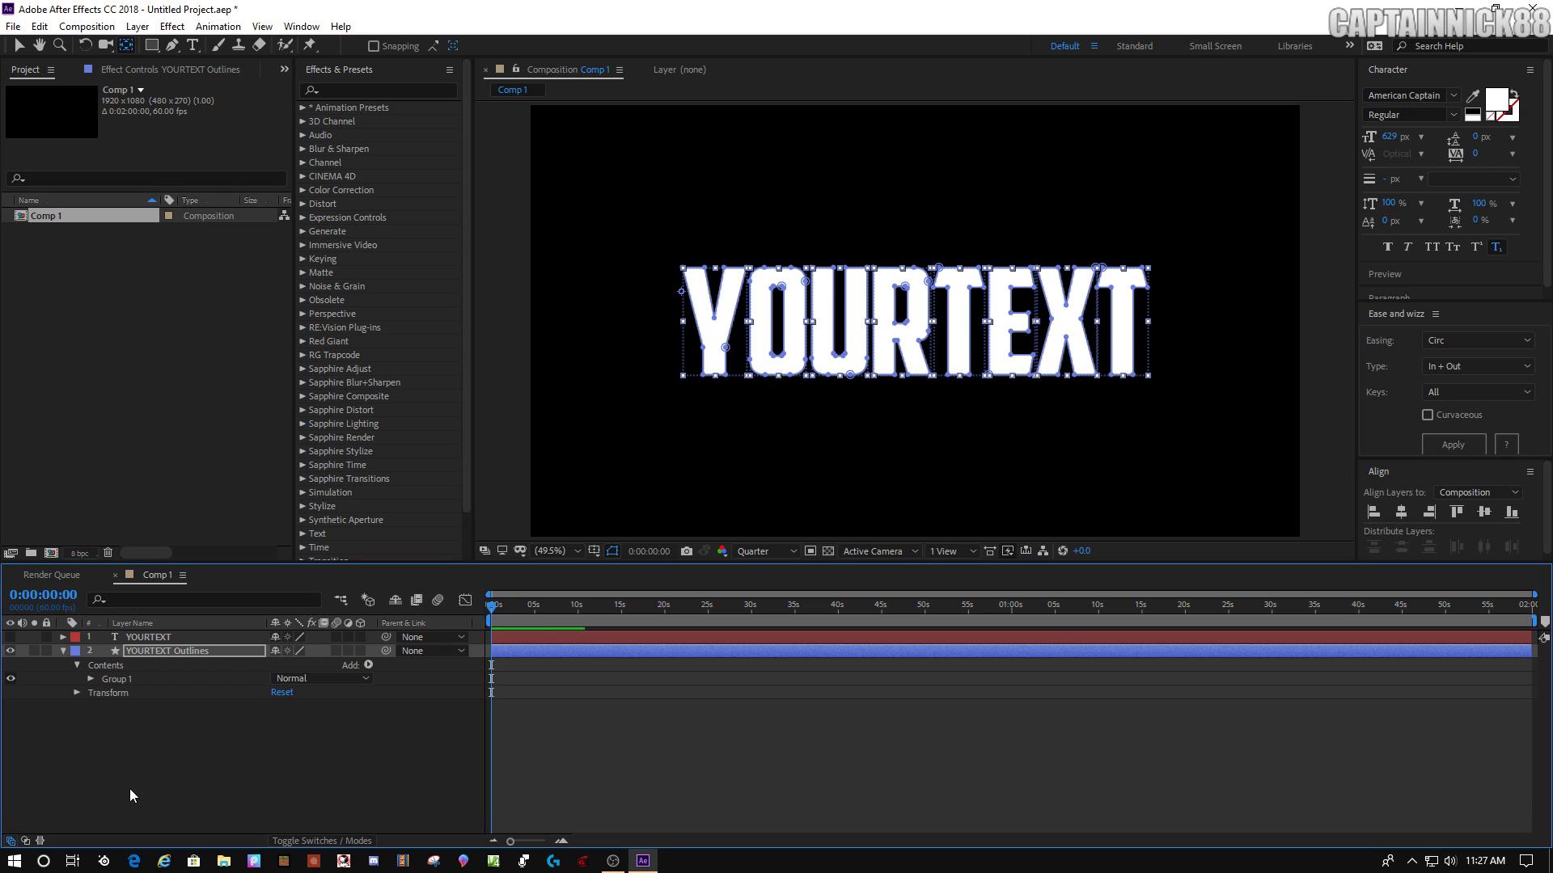
Add a stroke to the group containing all the letters of the outlines layer
click(123, 681)
click(90, 679)
click(89, 678)
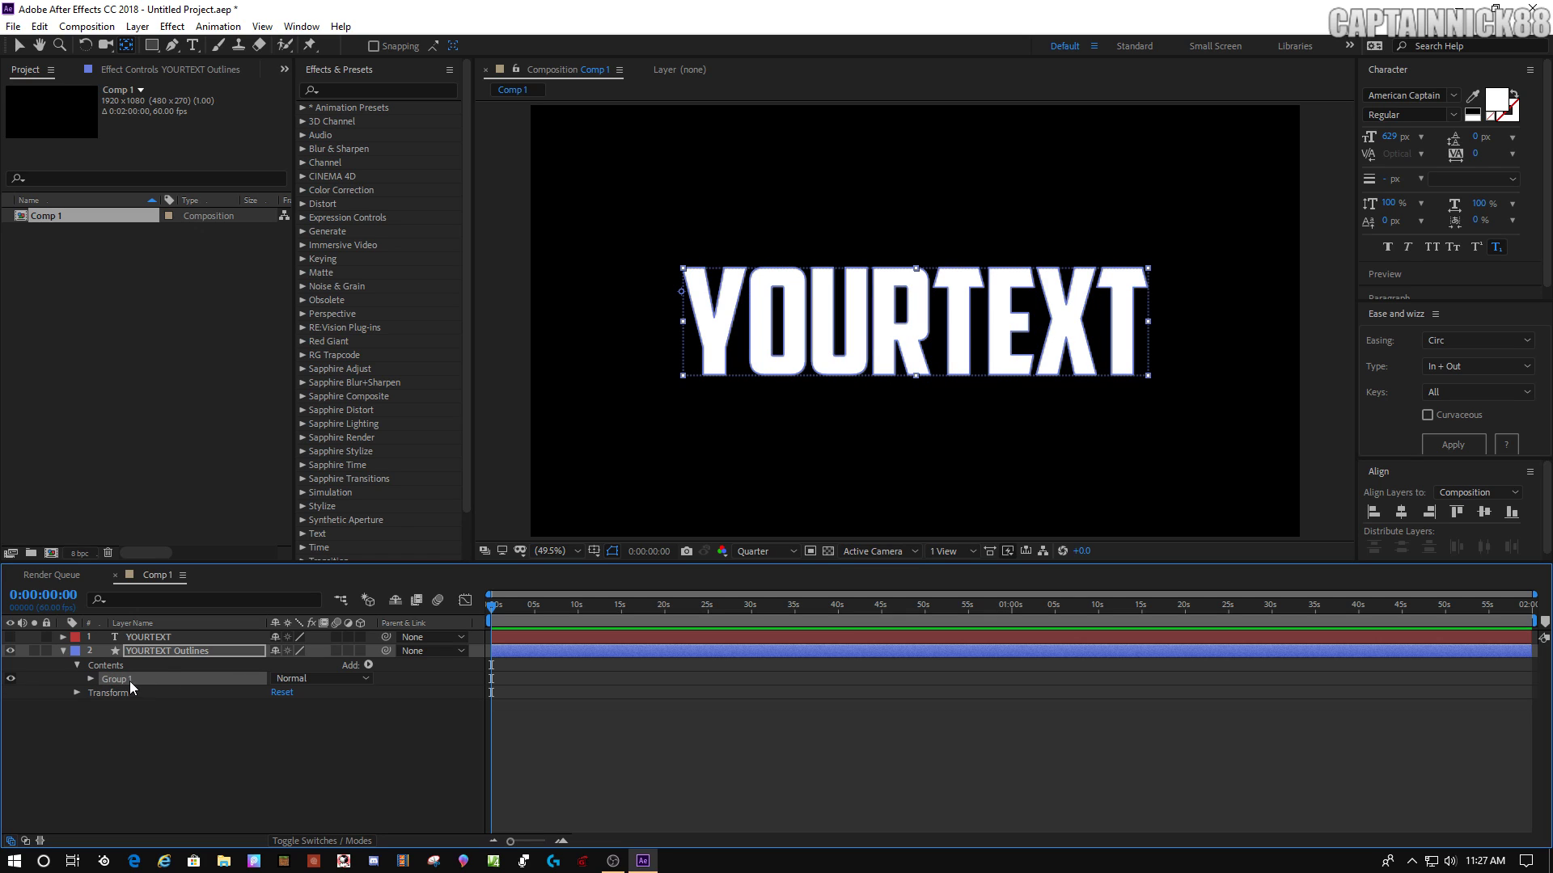
click(368, 666)
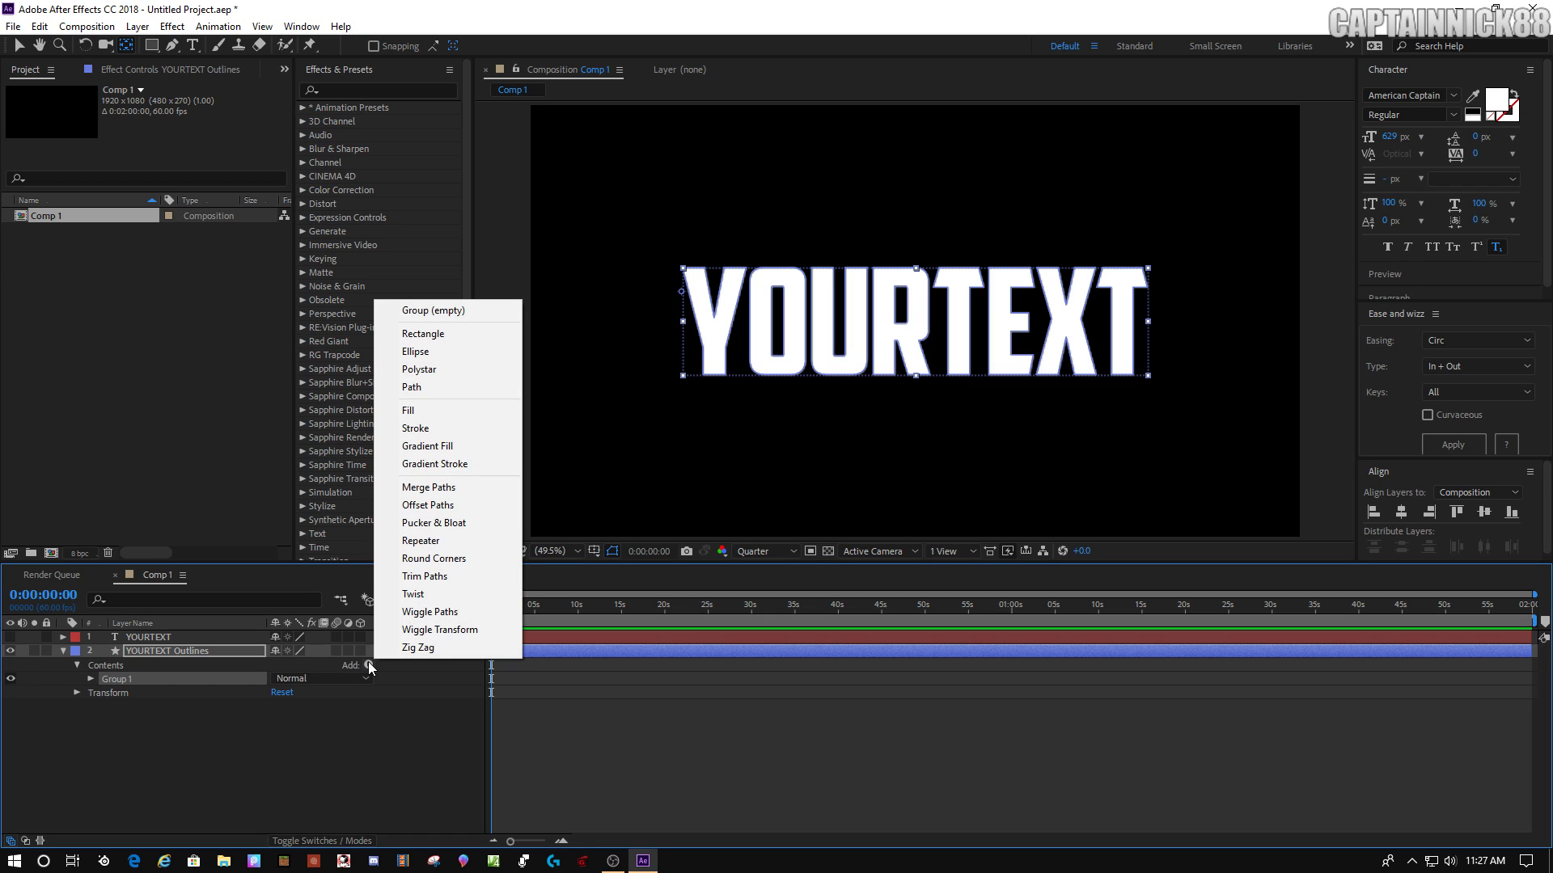
click(417, 429)
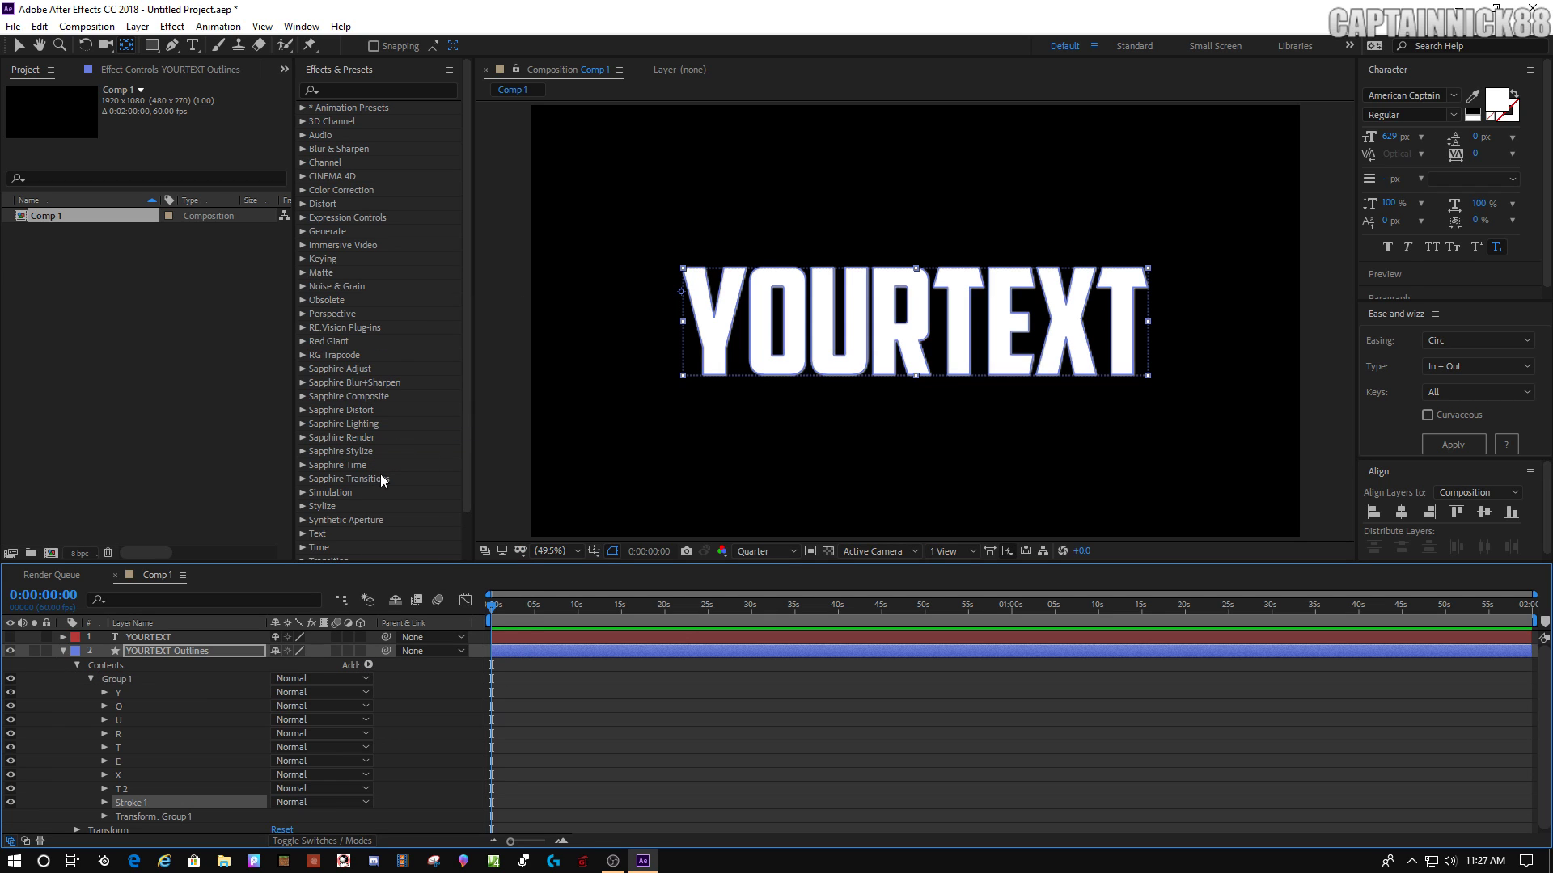
Set the color of the letter group's stroke to dark gray
click(104, 799)
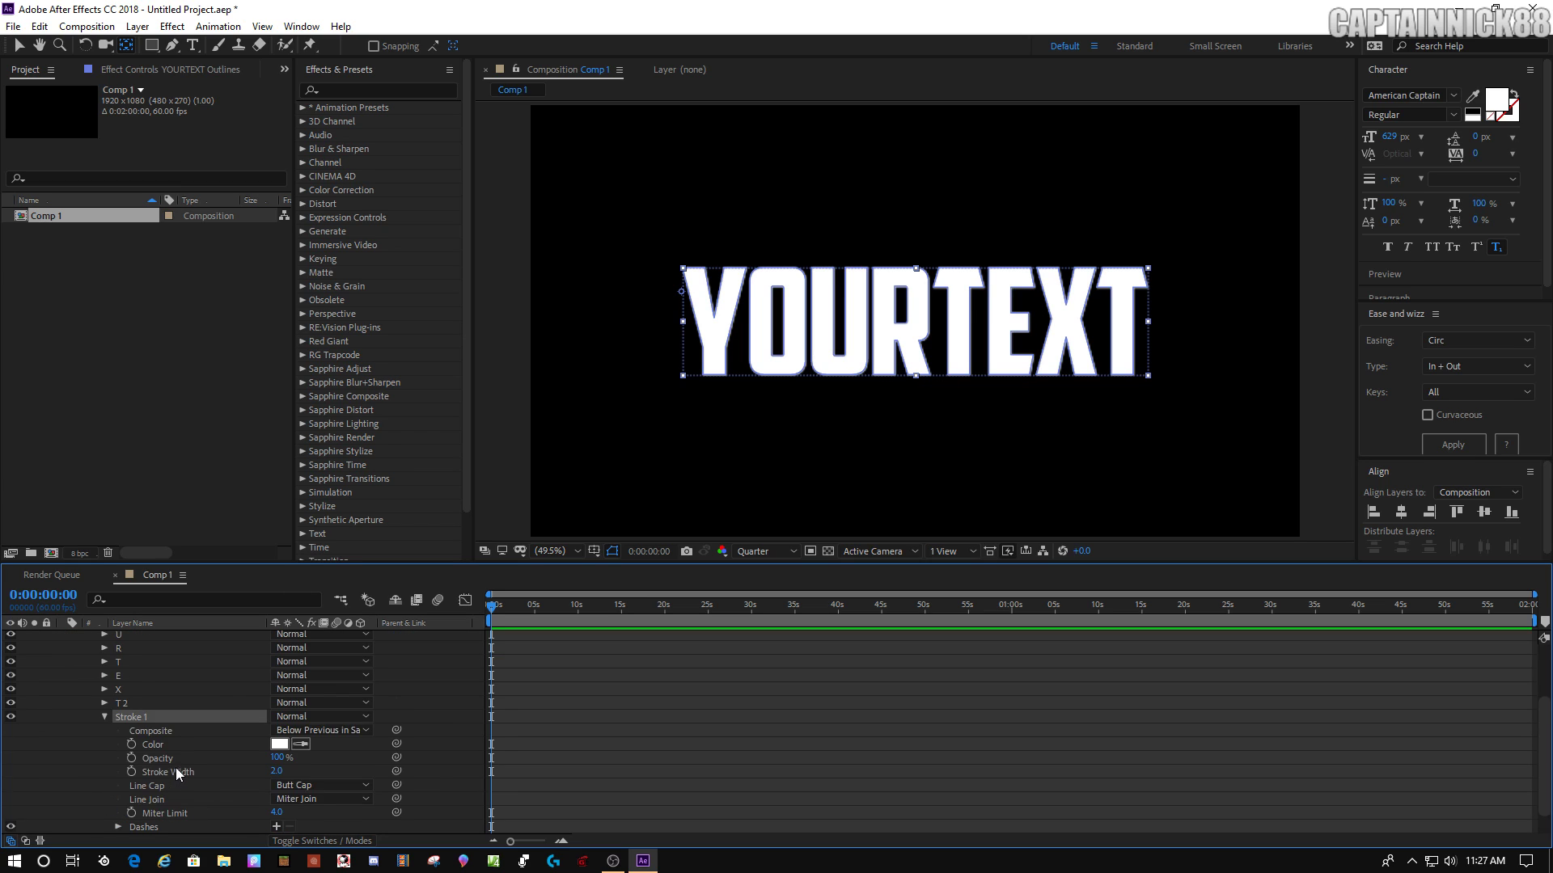
click(279, 717)
mouse_move(347, 469)
mouse_down()
mouse_move(318, 506)
mouse_move(454, 440)
mouse_move(338, 529)
mouse_move(317, 509)
mouse_up()
click(689, 346)
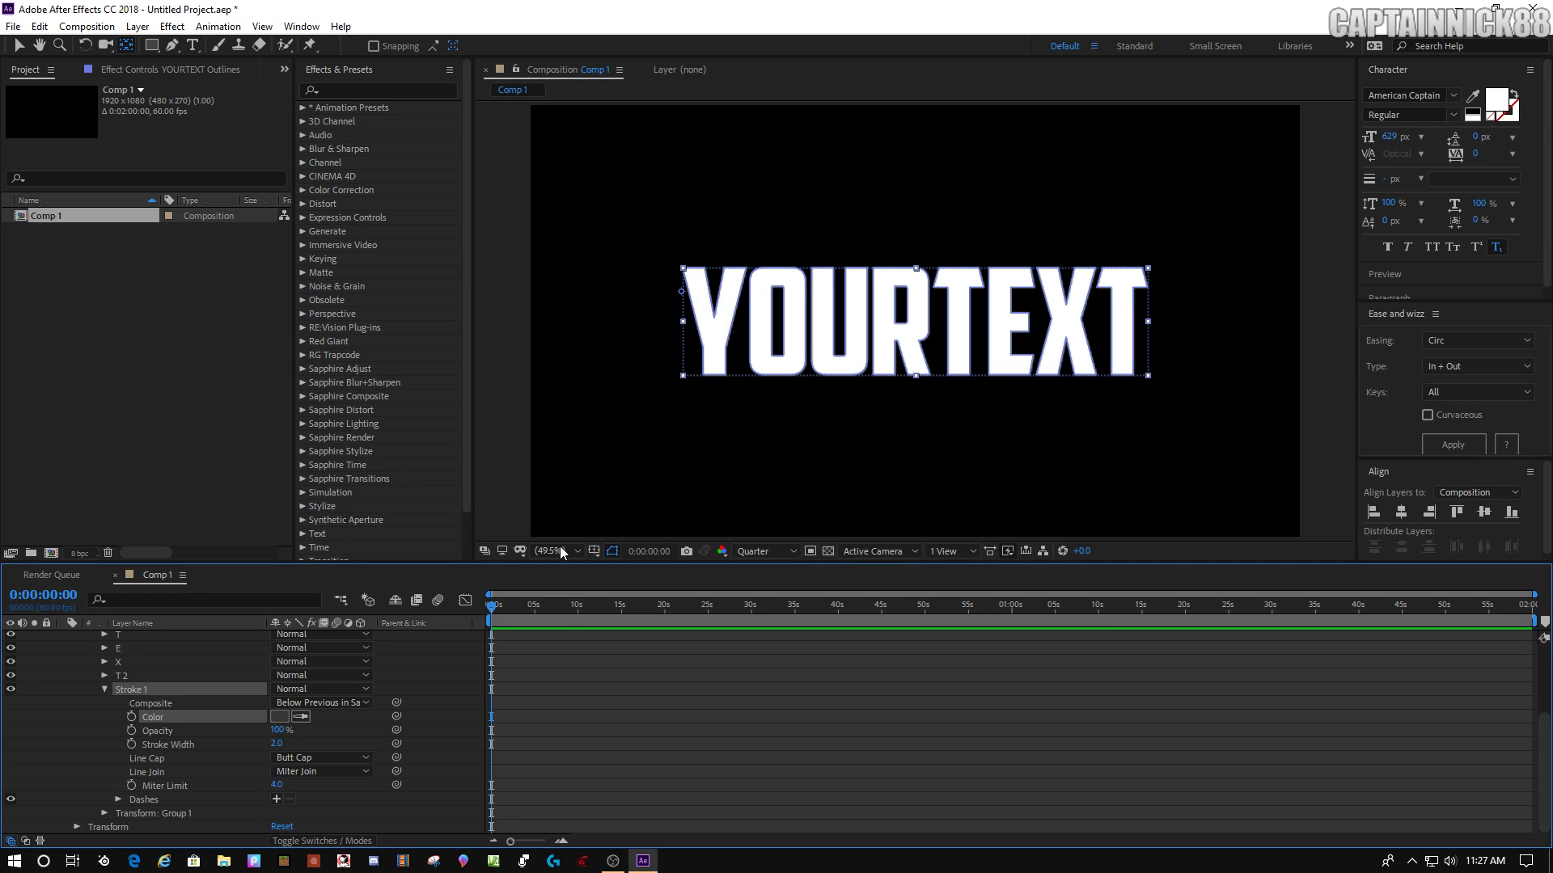
Show the transparency grid behind the text in the composition preview
click(827, 551)
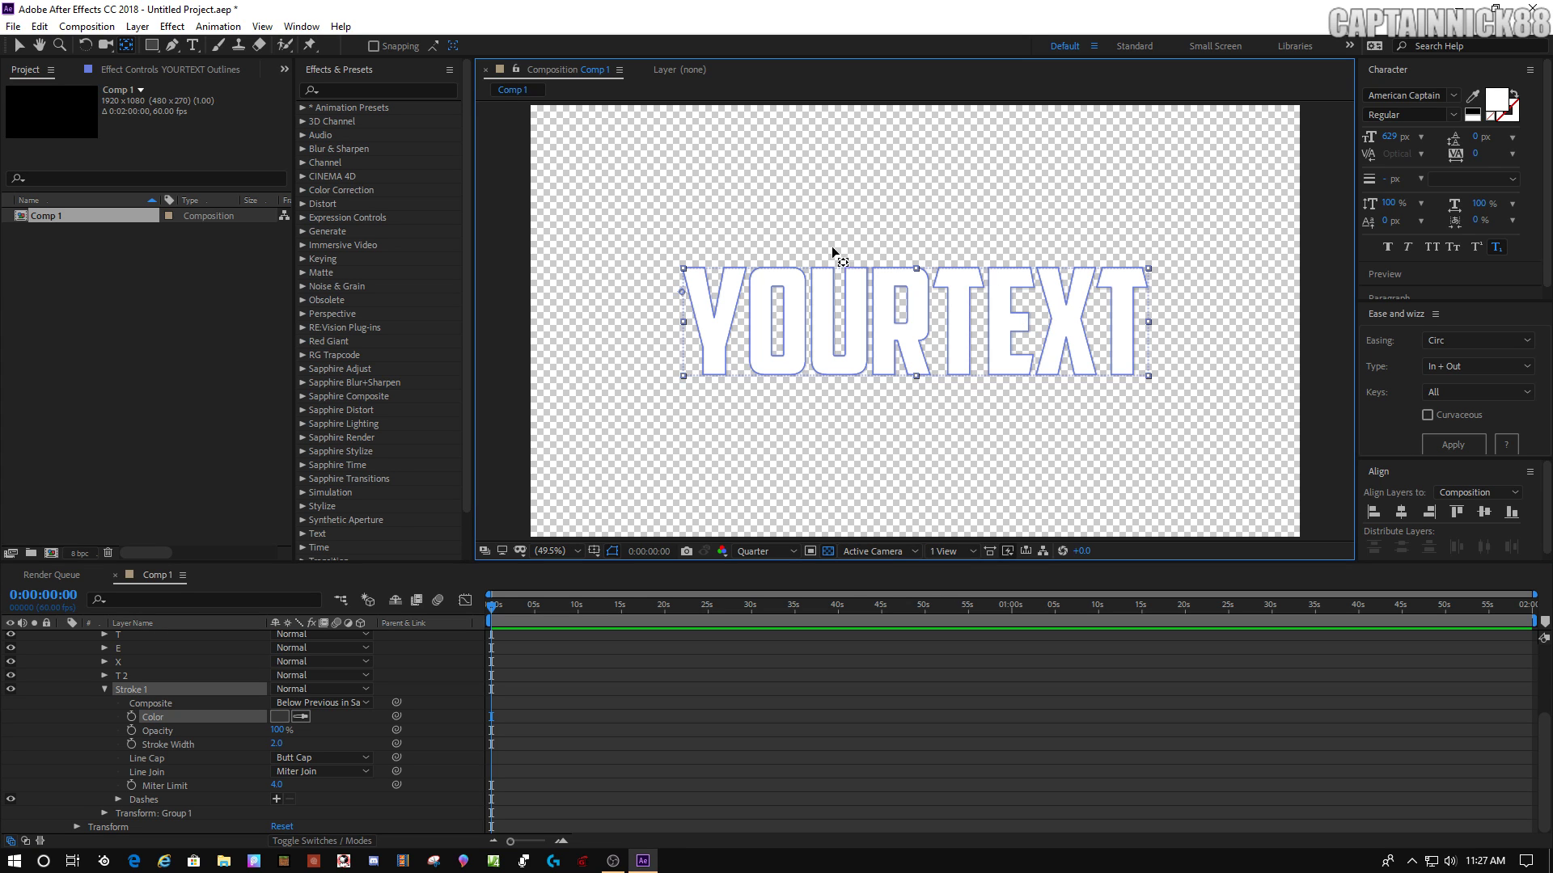
click(829, 552)
click(828, 552)
click(828, 551)
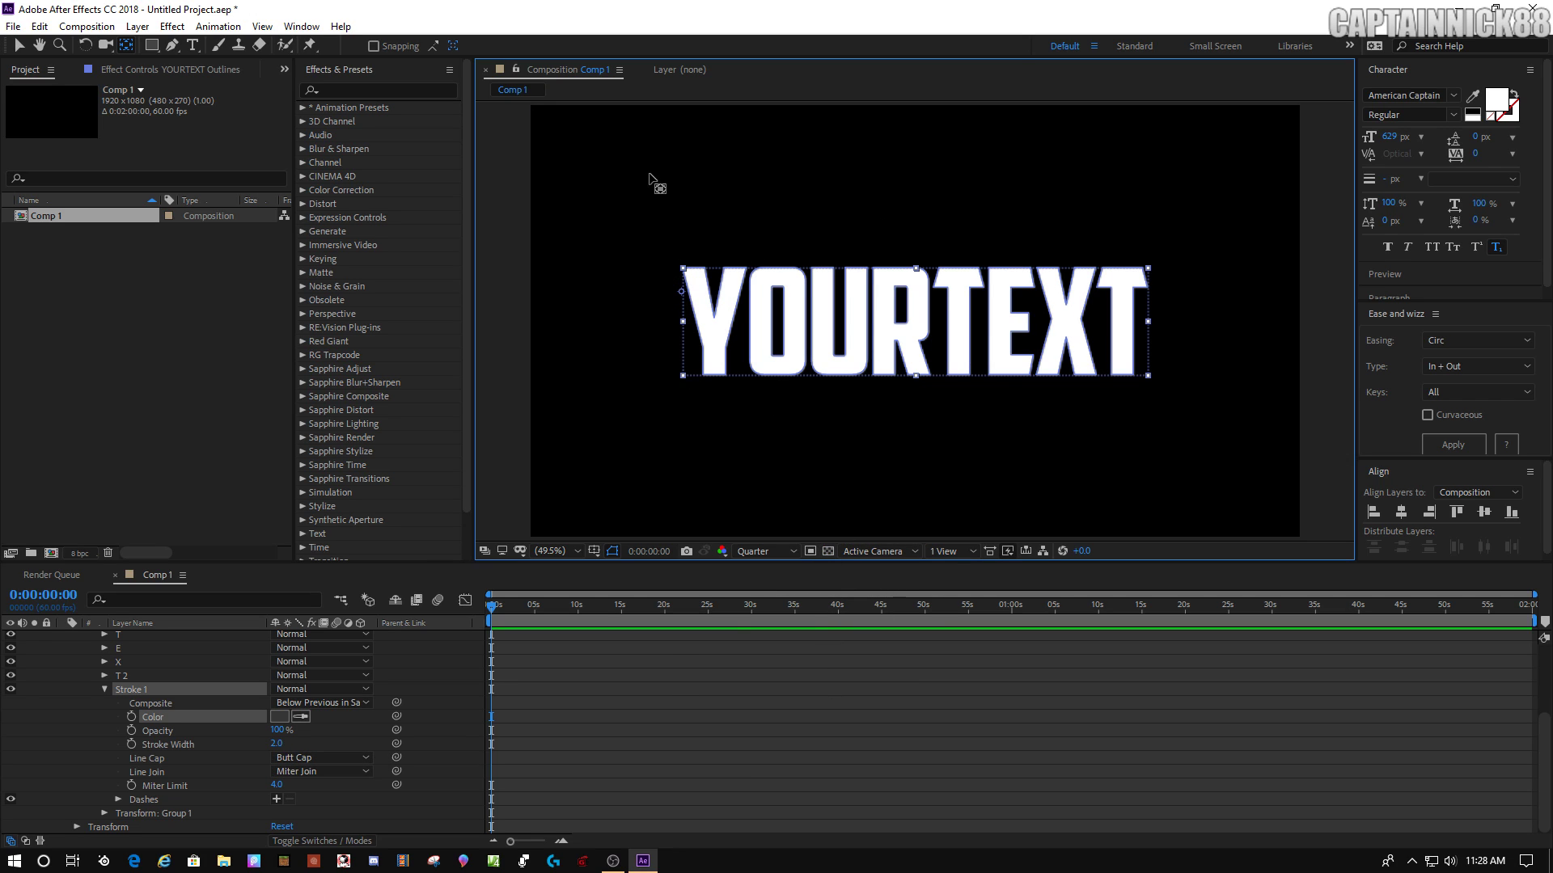
click(827, 552)
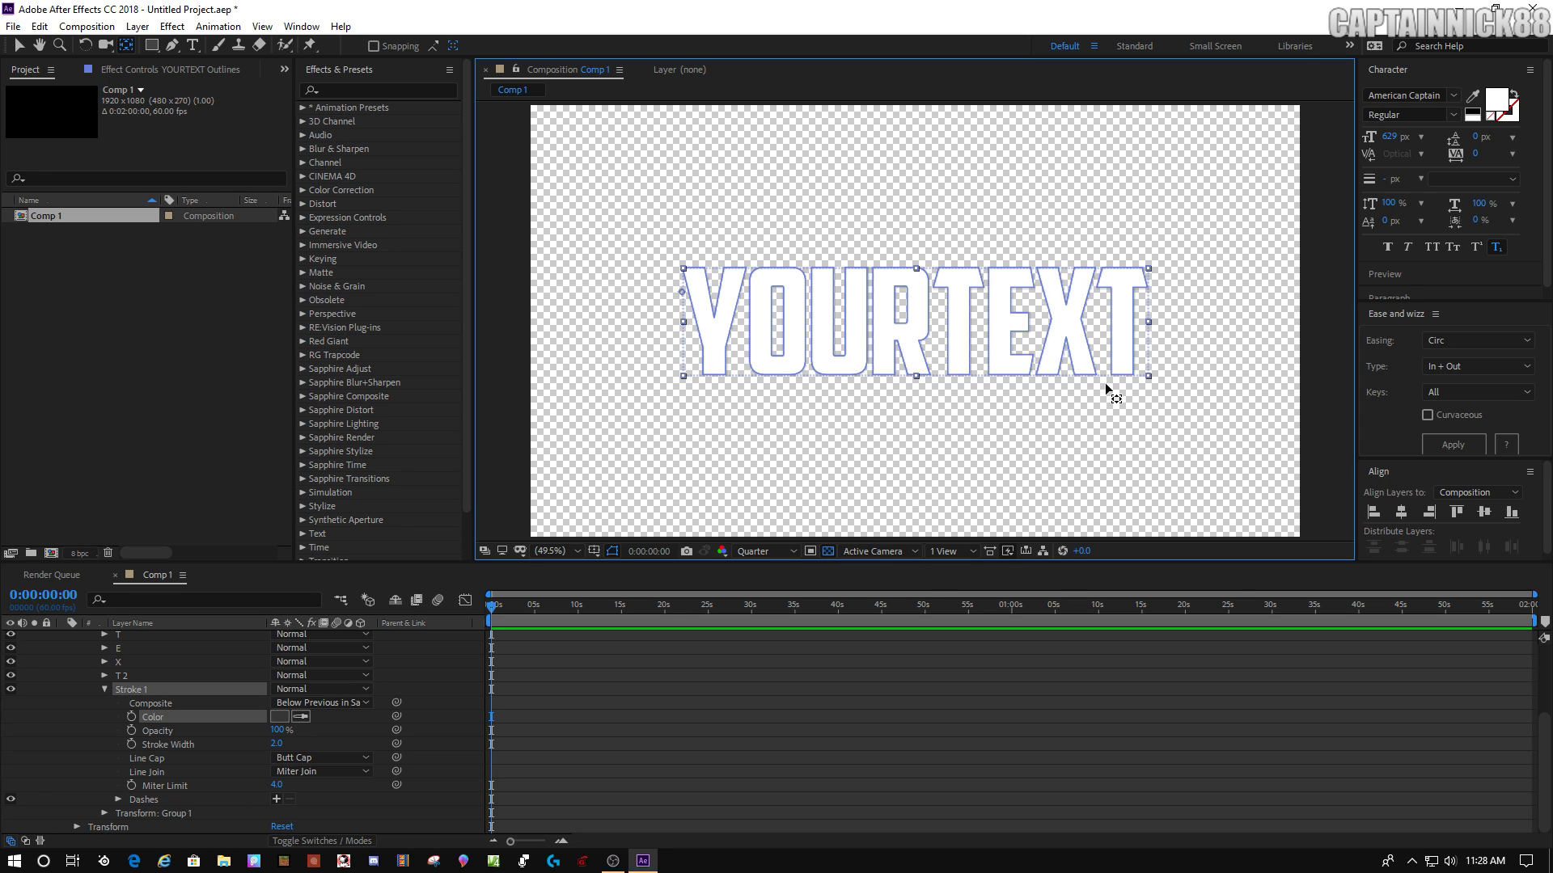
Adjust the color of the letter group's stroke to a neutral dark gray
click(280, 717)
drag(459, 517, 326, 520)
click(689, 347)
Try stroke widths of 15 and 20 on the letter group's stroke
click(275, 744)
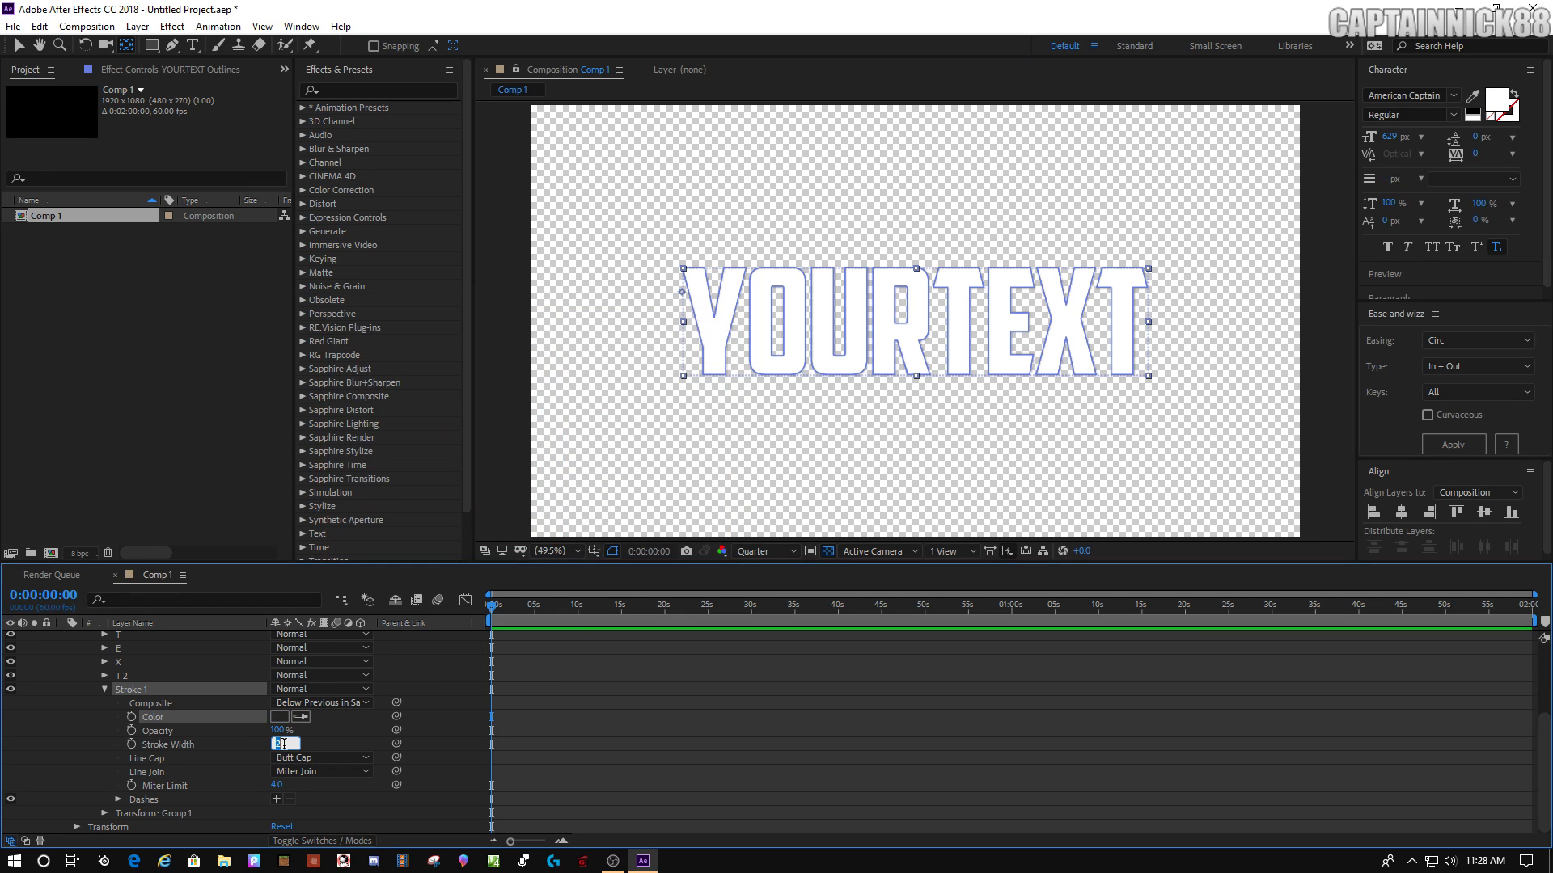
click(440, 749)
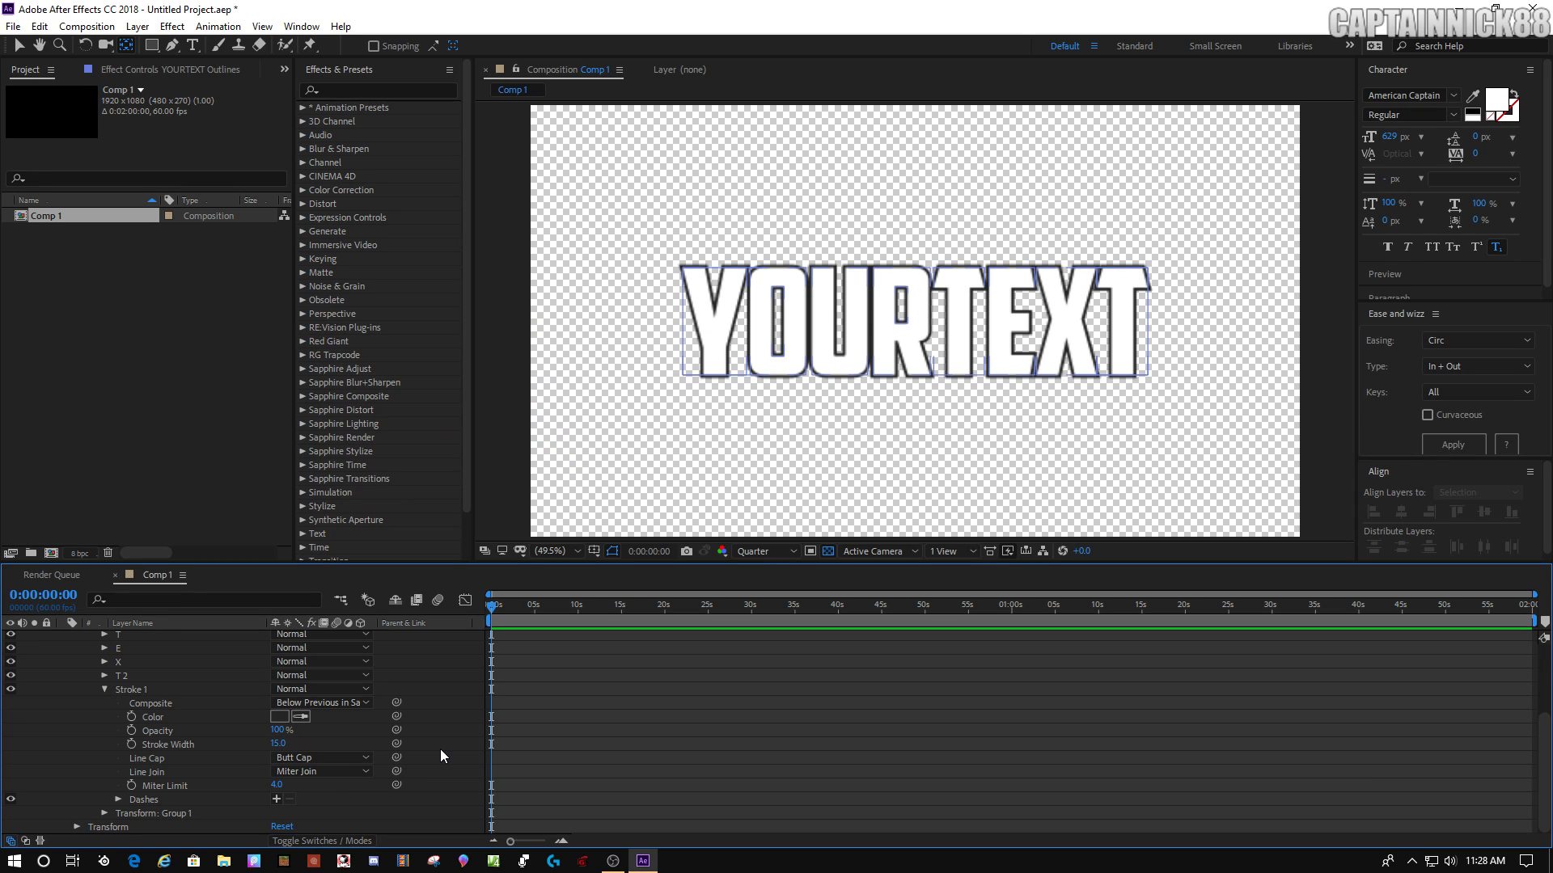
click(280, 743)
text(20)
key(Return)
Set the composition preview resolution to Full
click(763, 527)
click(765, 551)
click(759, 608)
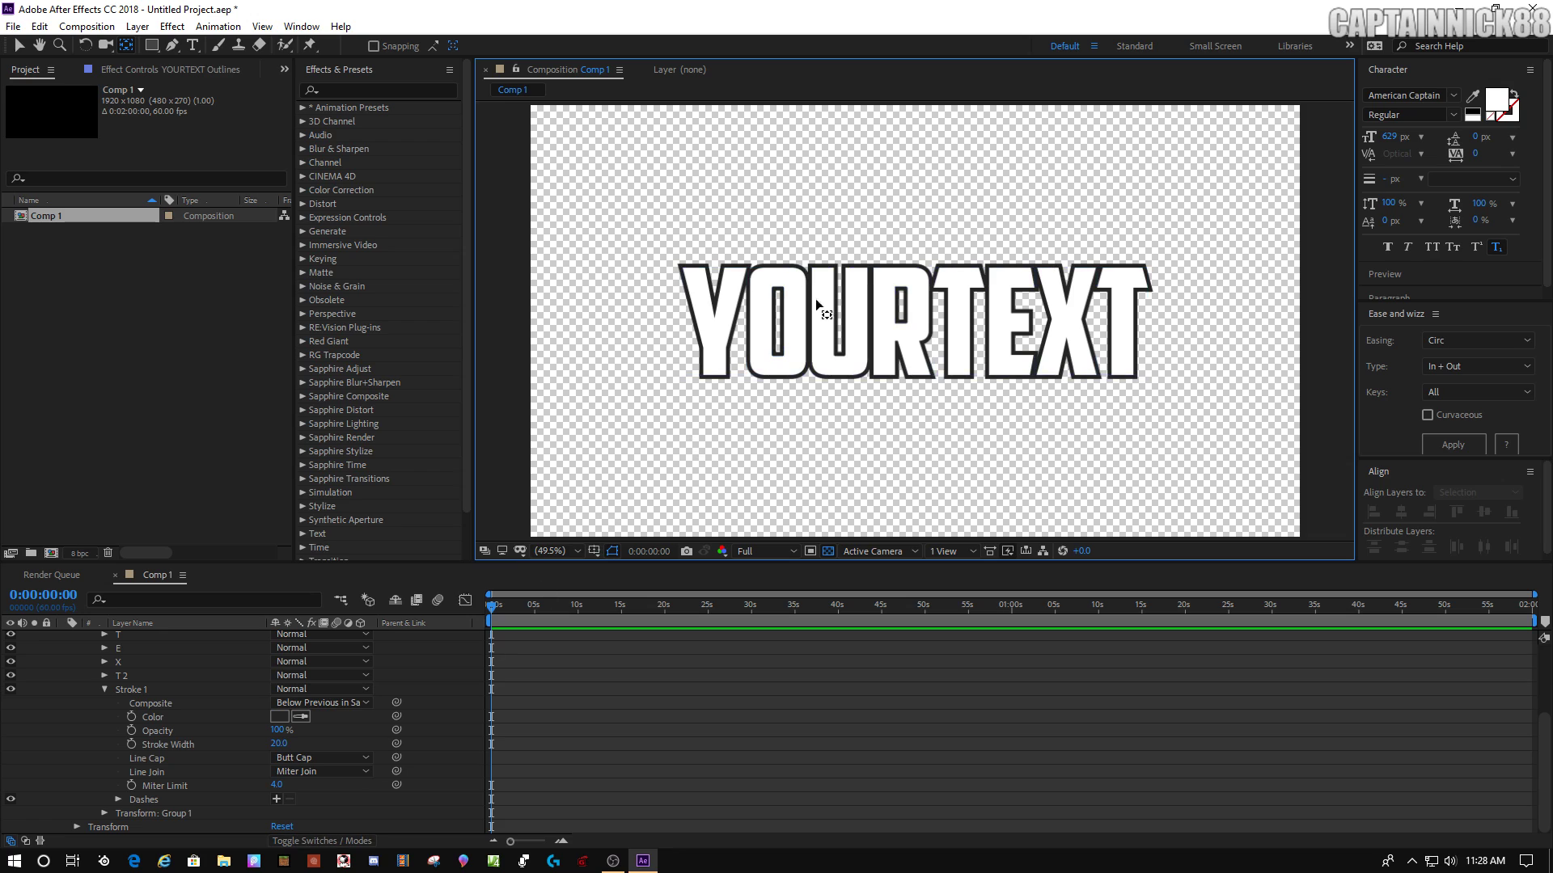
Try a width of 30 for the stroke around the letters
click(279, 743)
text(30)
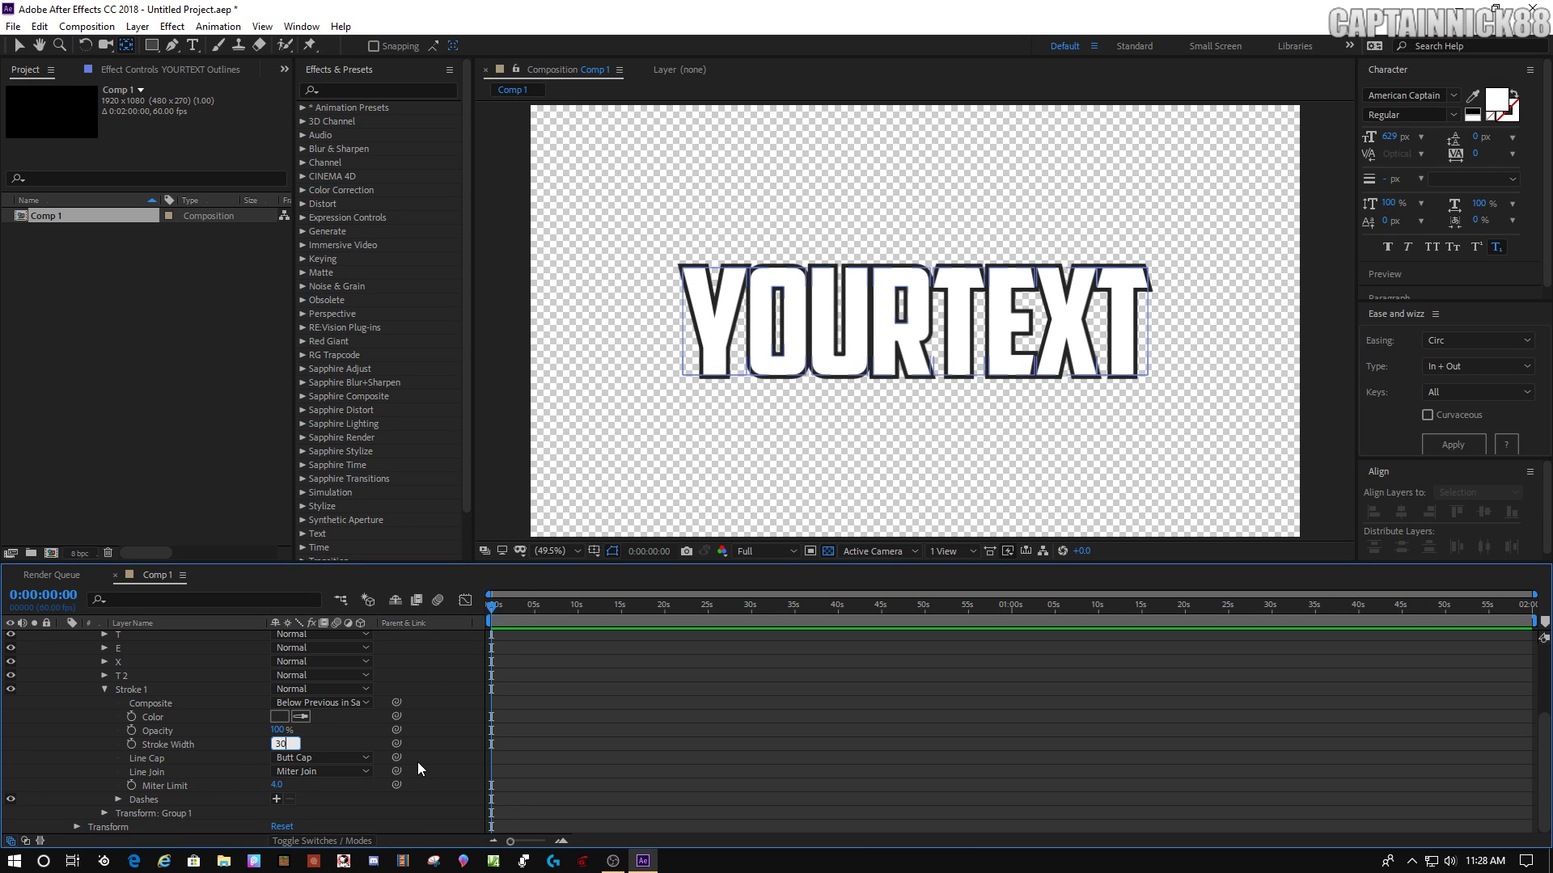
key(Return)
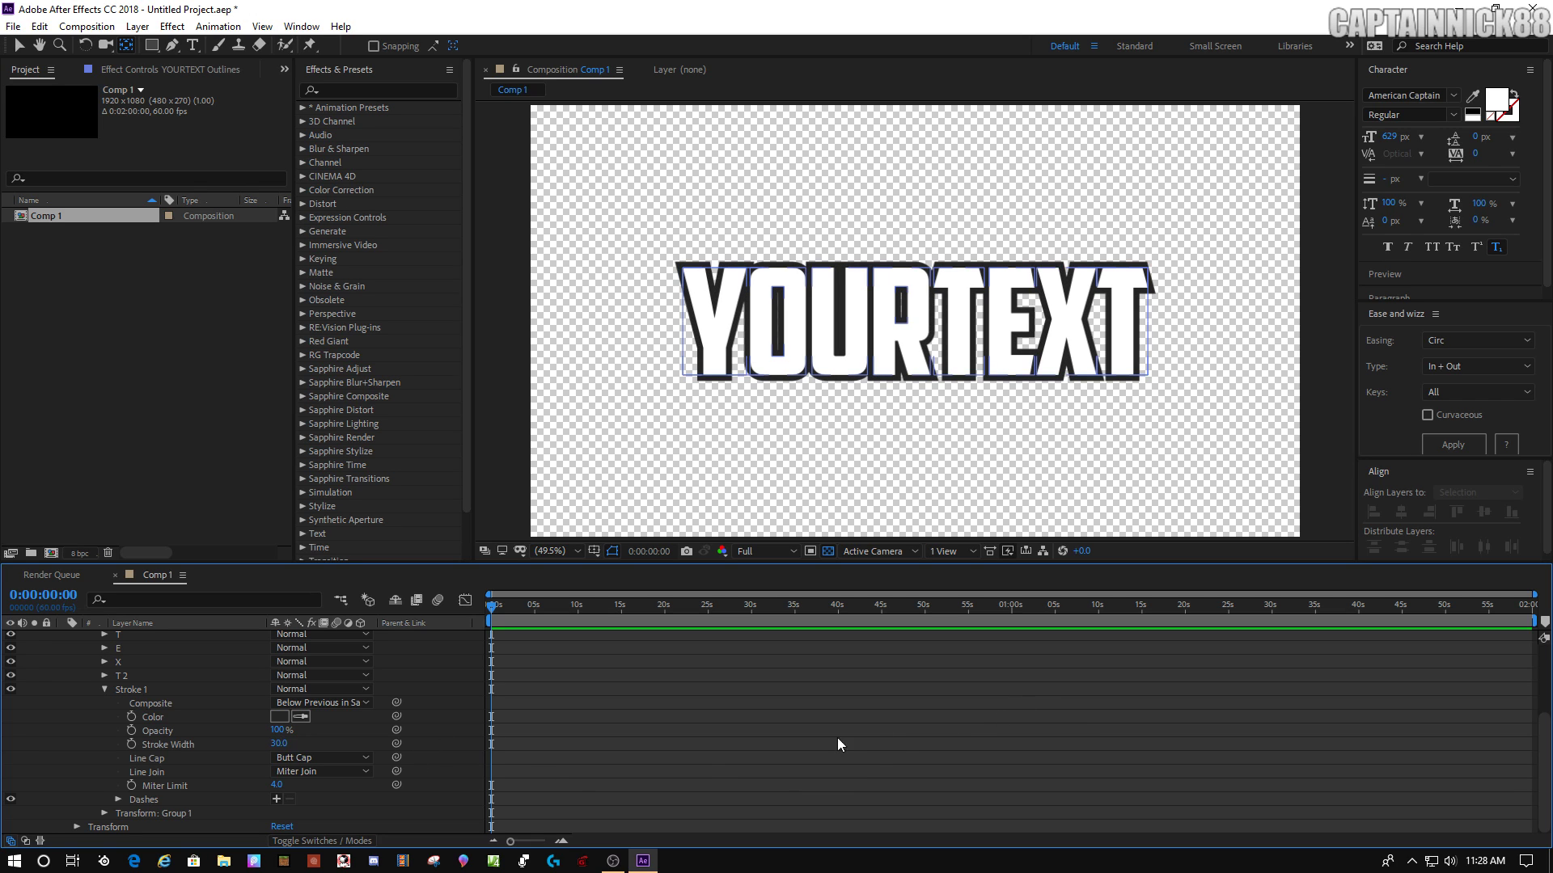
Set the stroke width of the letter group to 25
click(279, 744)
text(25)
key(Return)
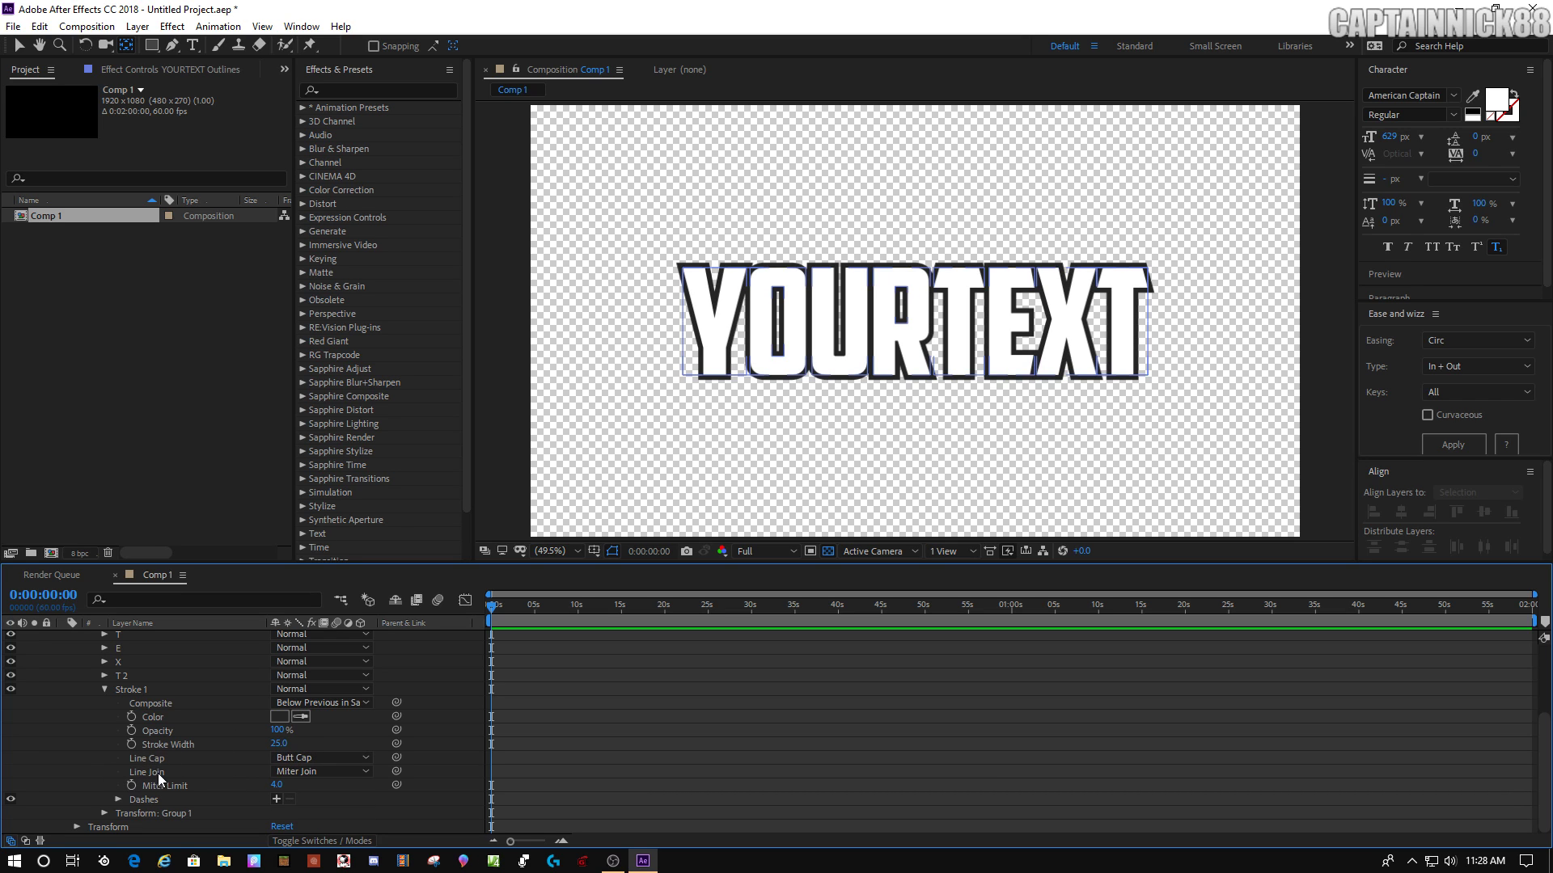
Set the stroke's line cap to Round Cap and its line join to Round Join
click(322, 758)
click(307, 786)
click(322, 771)
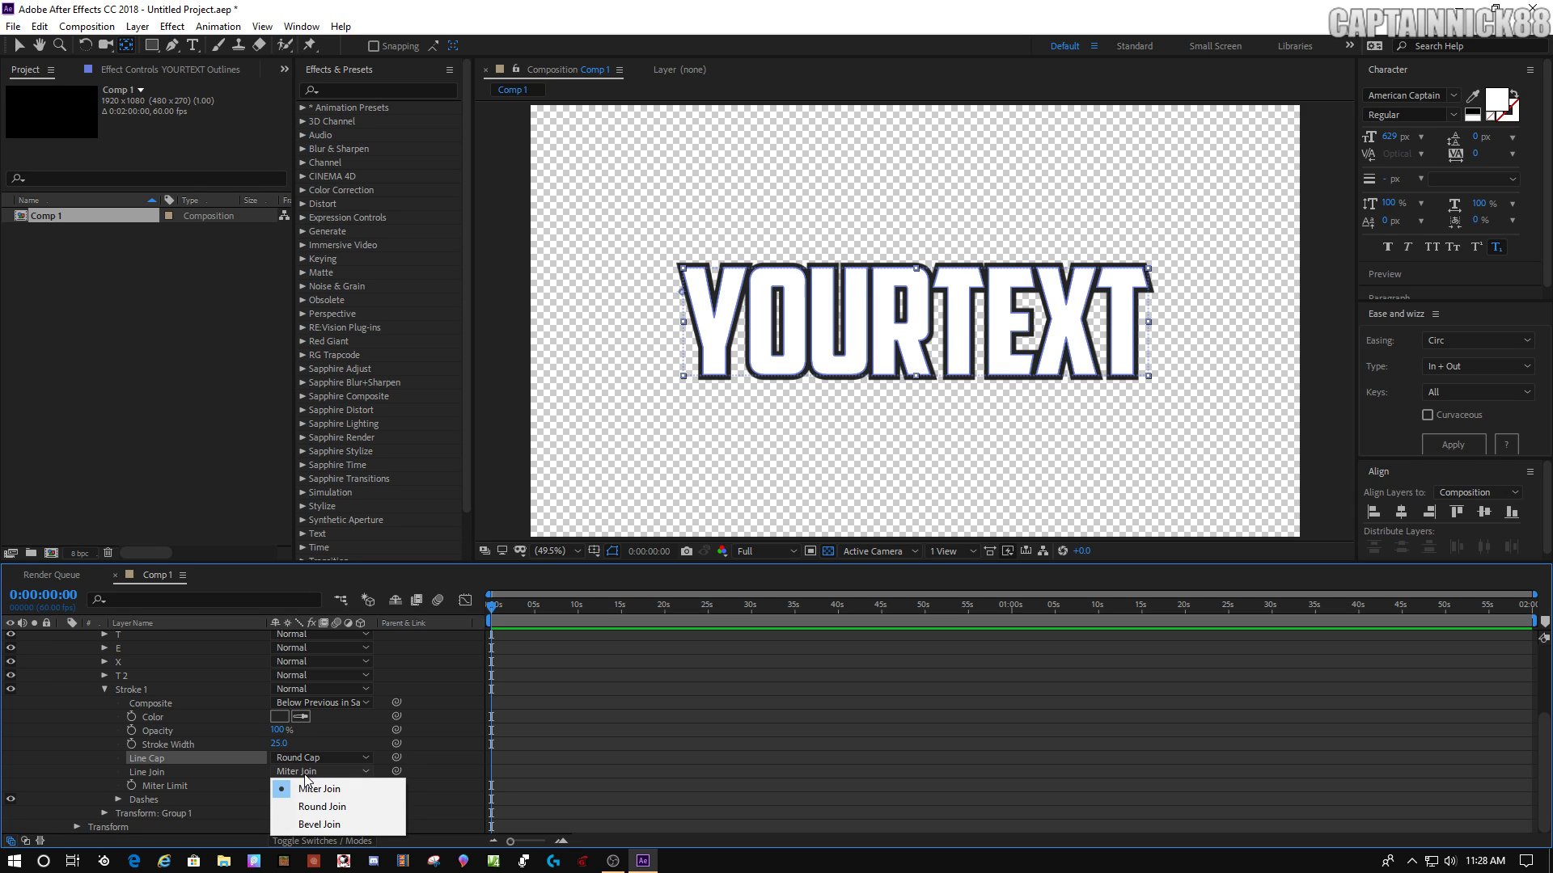
click(313, 806)
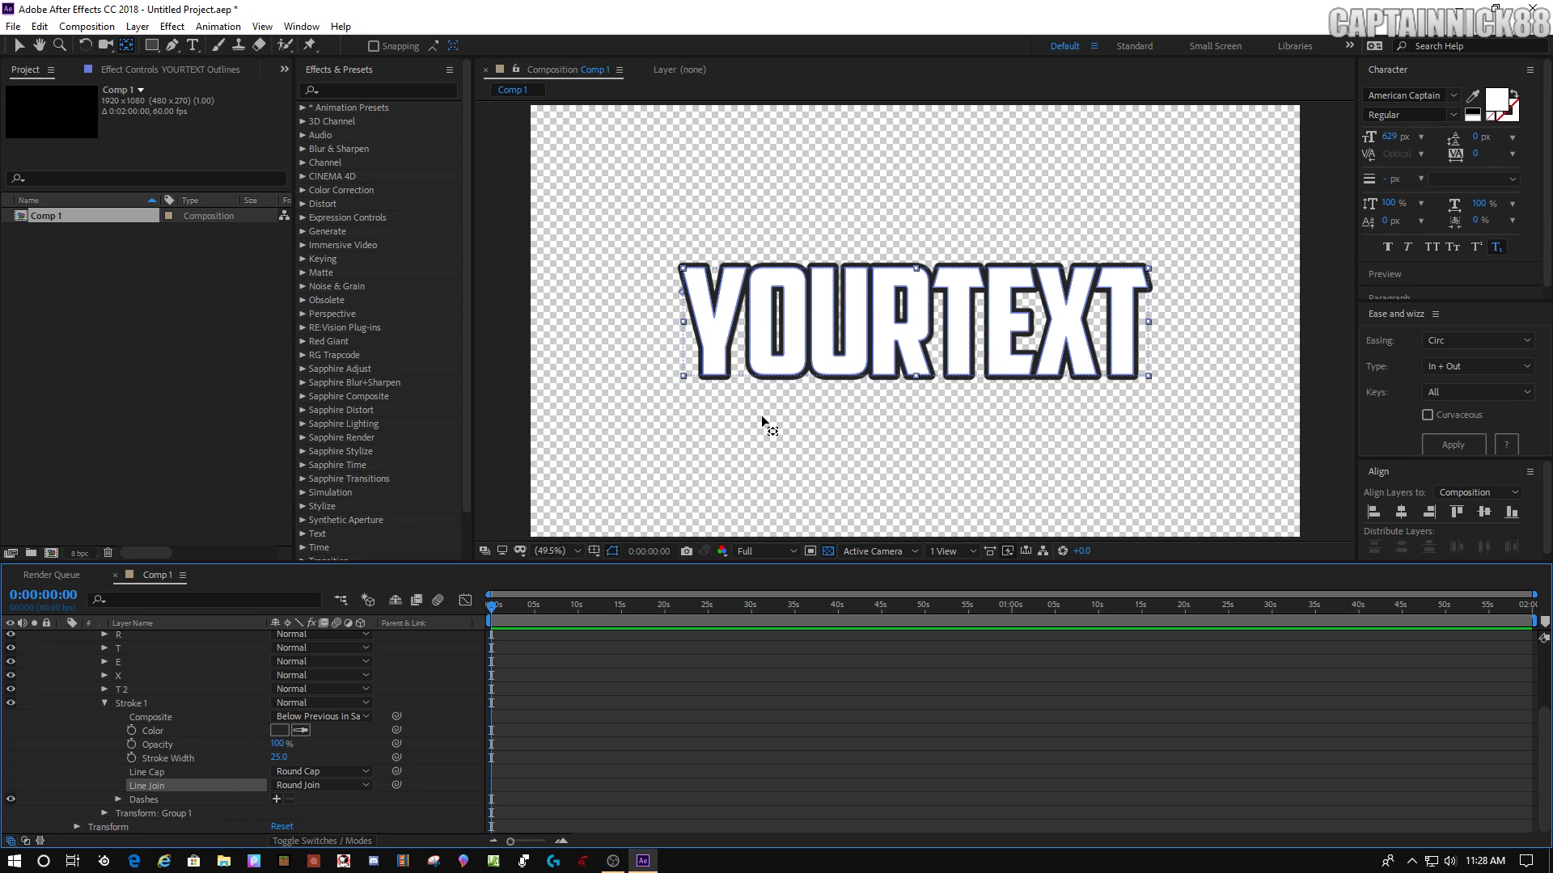
Collapse Group 1 in the outlines layer and duplicate it
scroll(192, 735, up, 3)
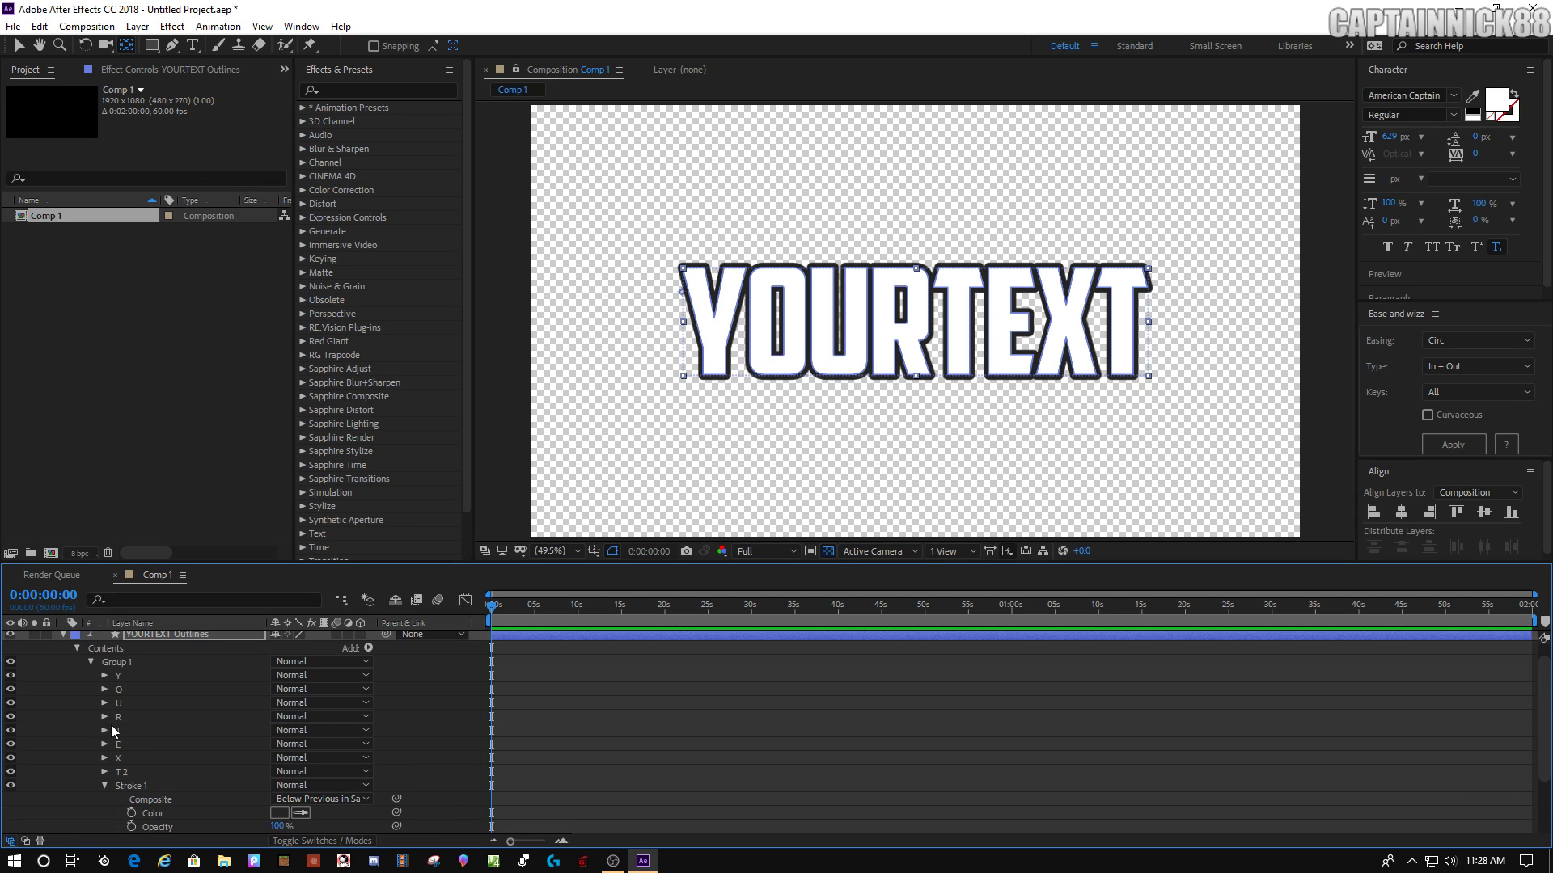
click(90, 678)
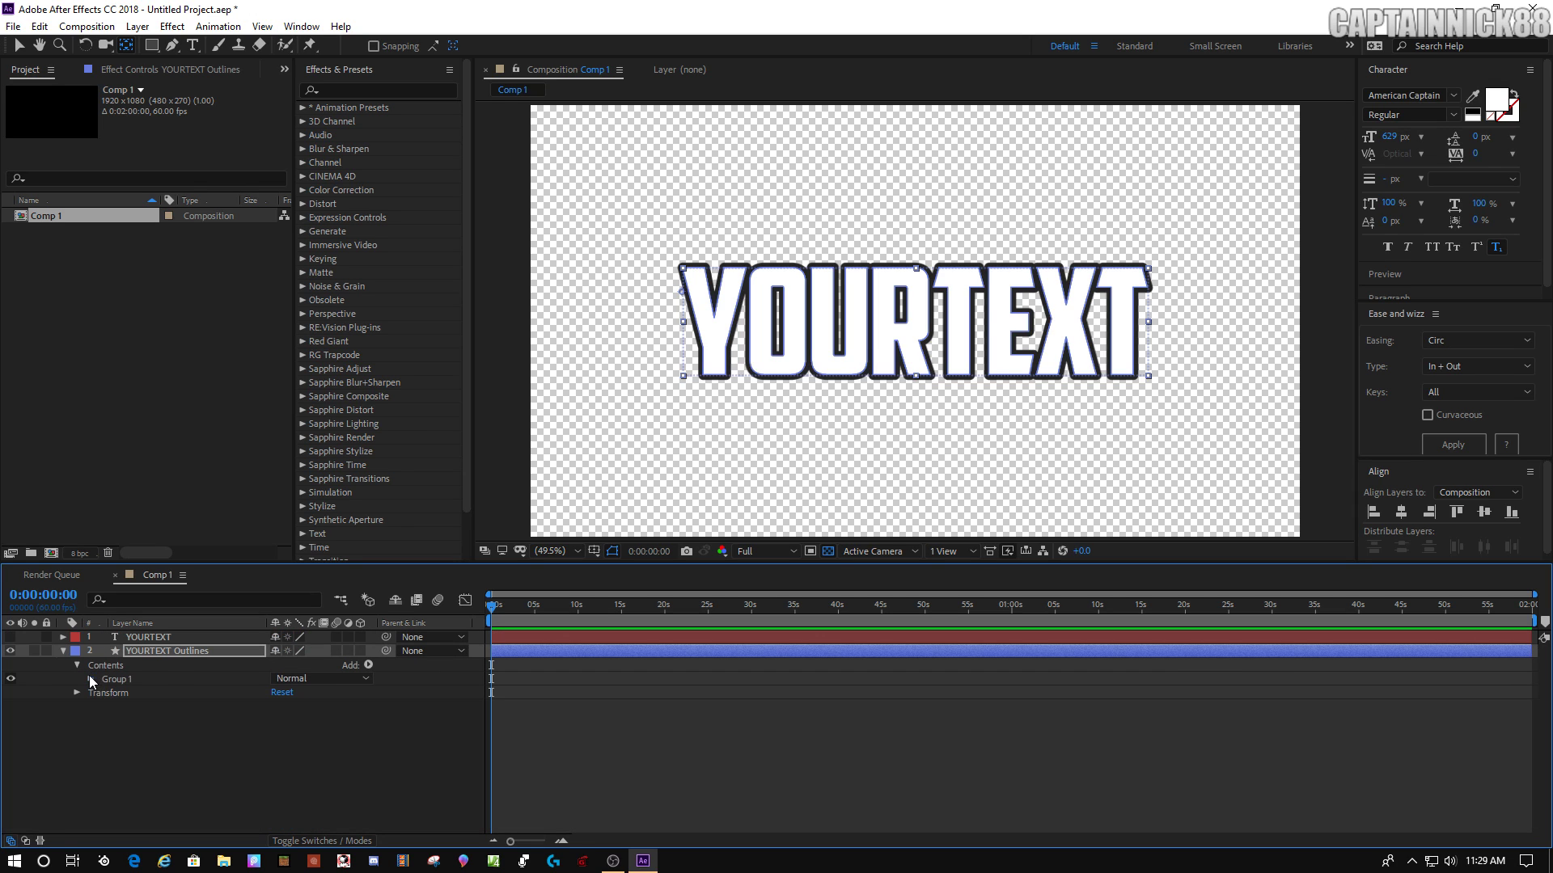
click(153, 681)
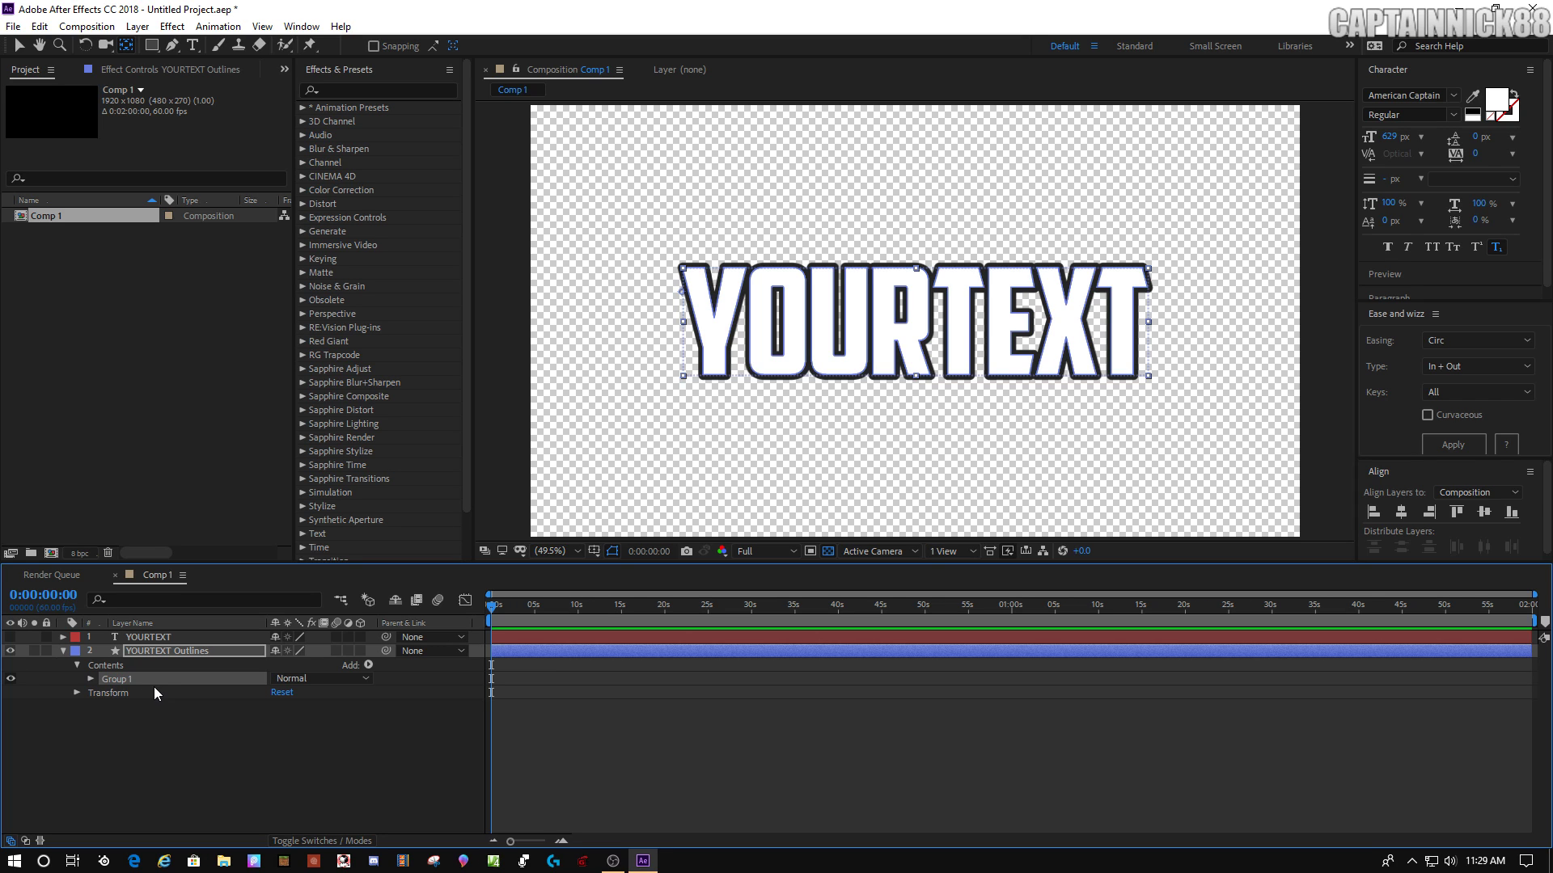
key(ctrl+d)
drag(113, 683, 123, 702)
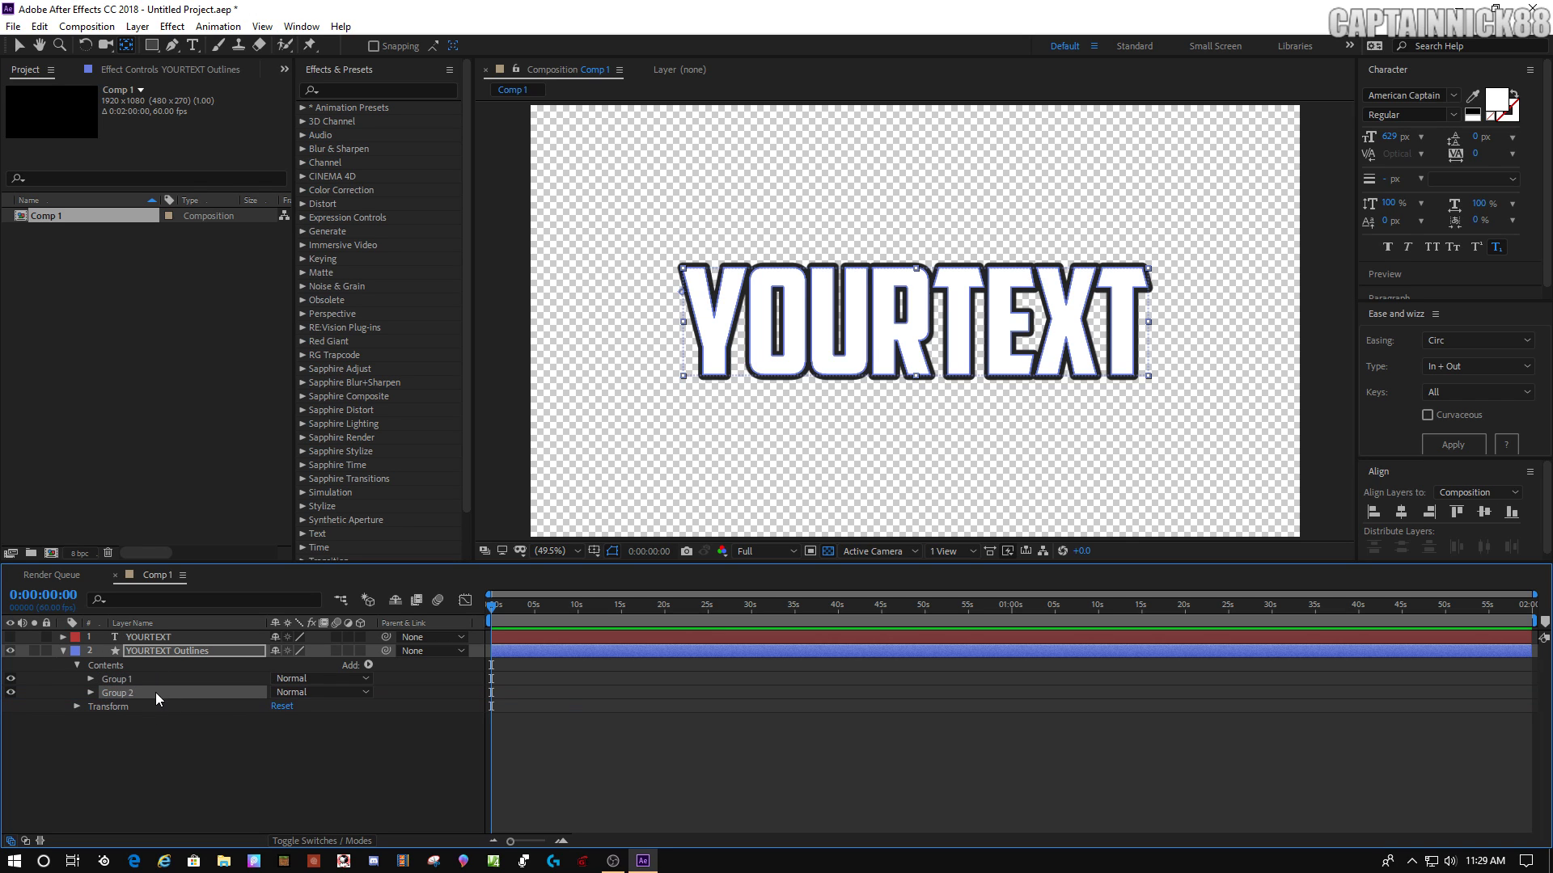
Set the stroke color of the duplicated Group 2 to near-black 101010
click(90, 692)
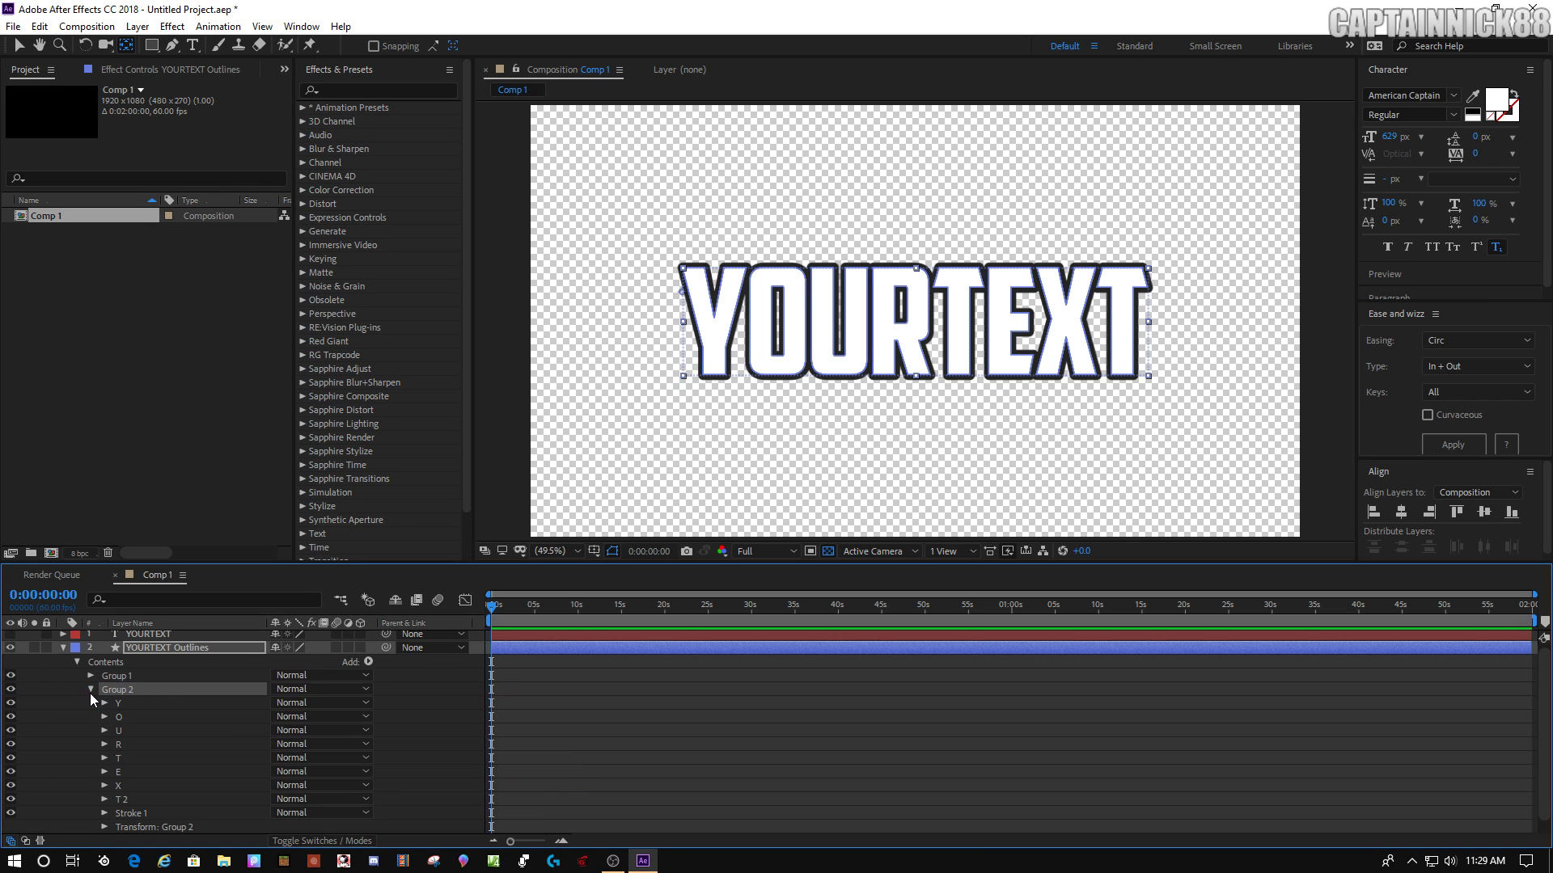
scroll(195, 706, down, 1)
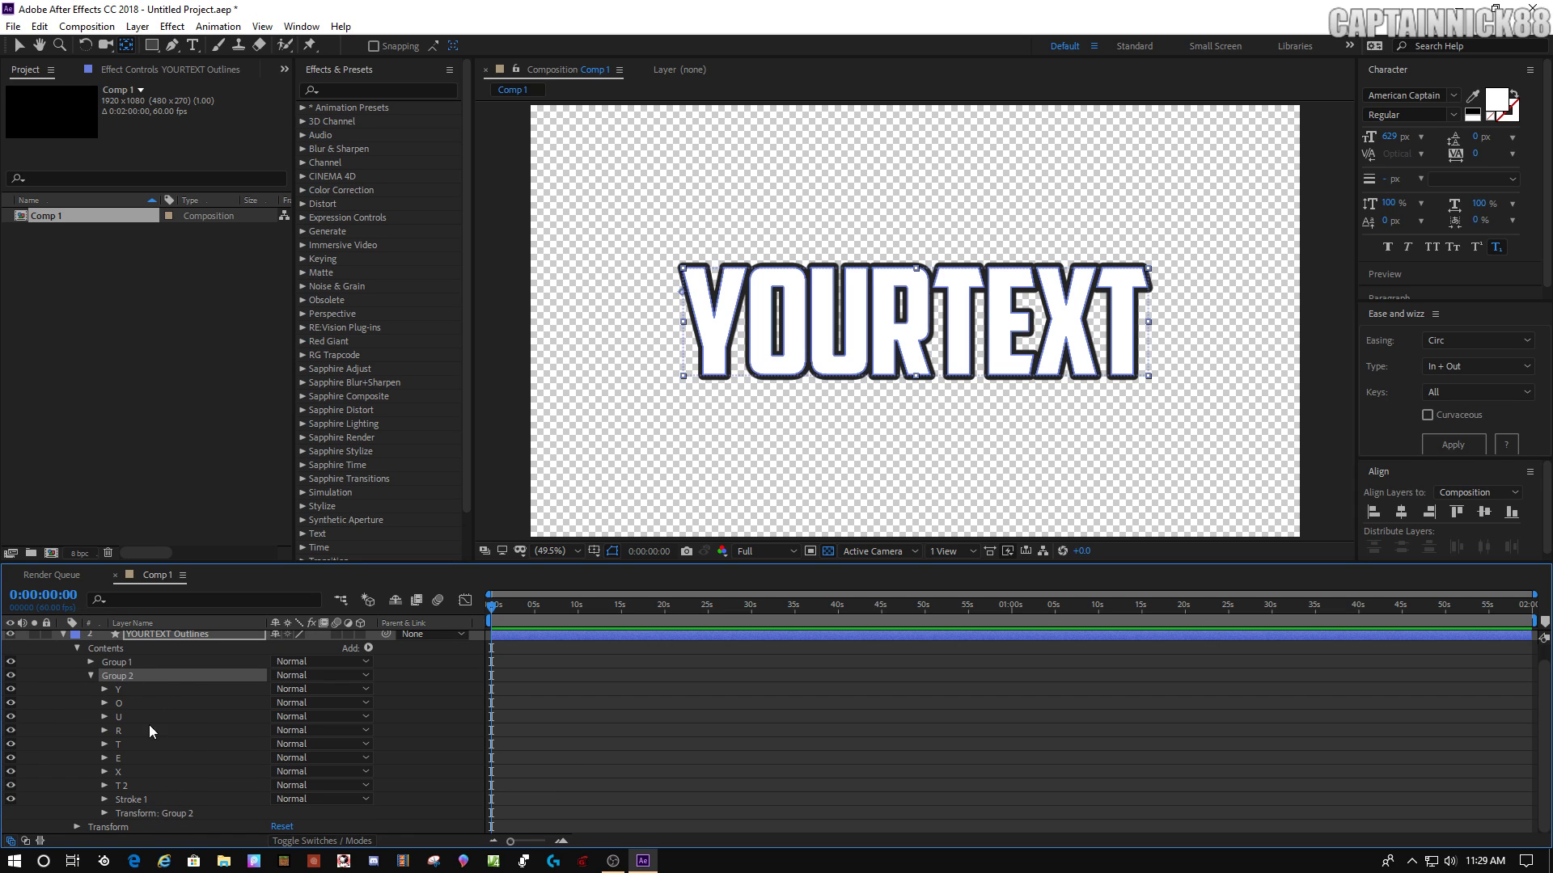
click(105, 799)
scroll(106, 800, down, 3)
click(279, 730)
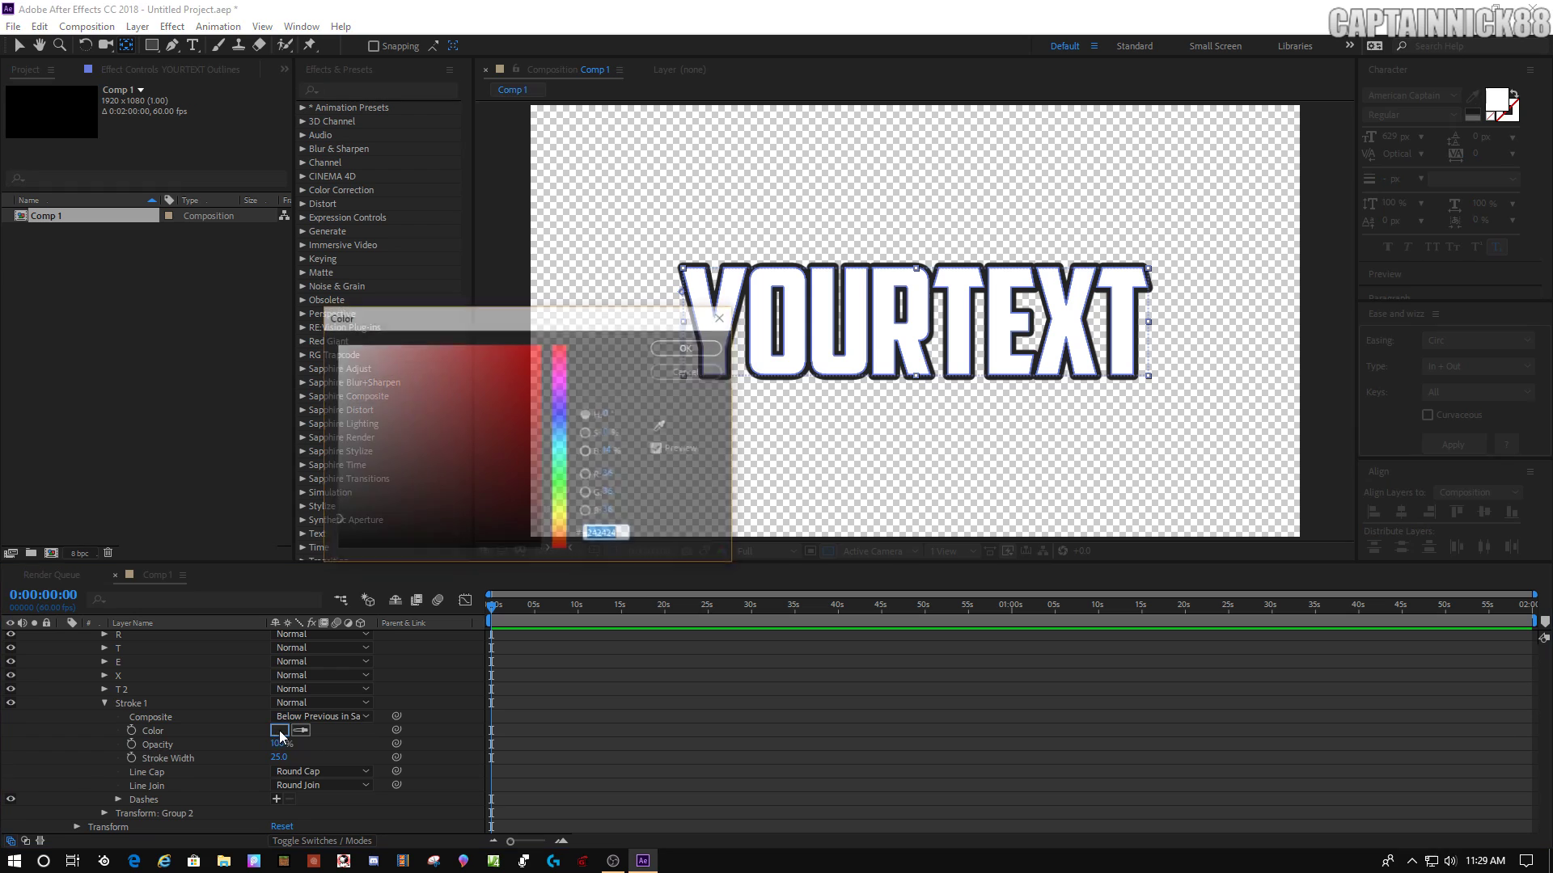
click(335, 536)
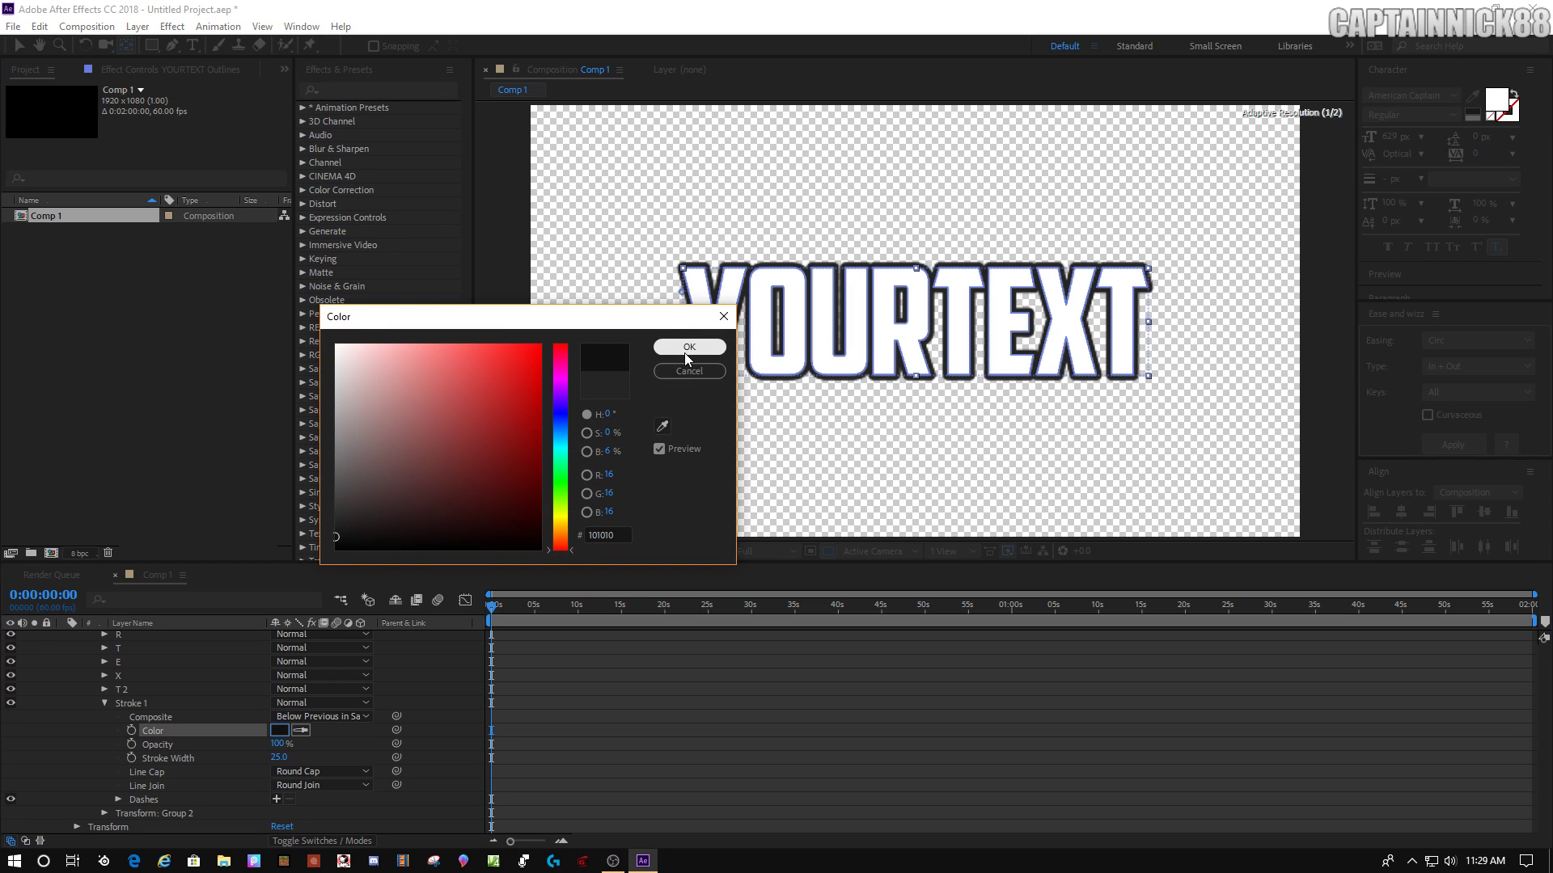
click(687, 347)
Add a Repeater to Group 2 of the outlines layer
scroll(76, 672, up, 3)
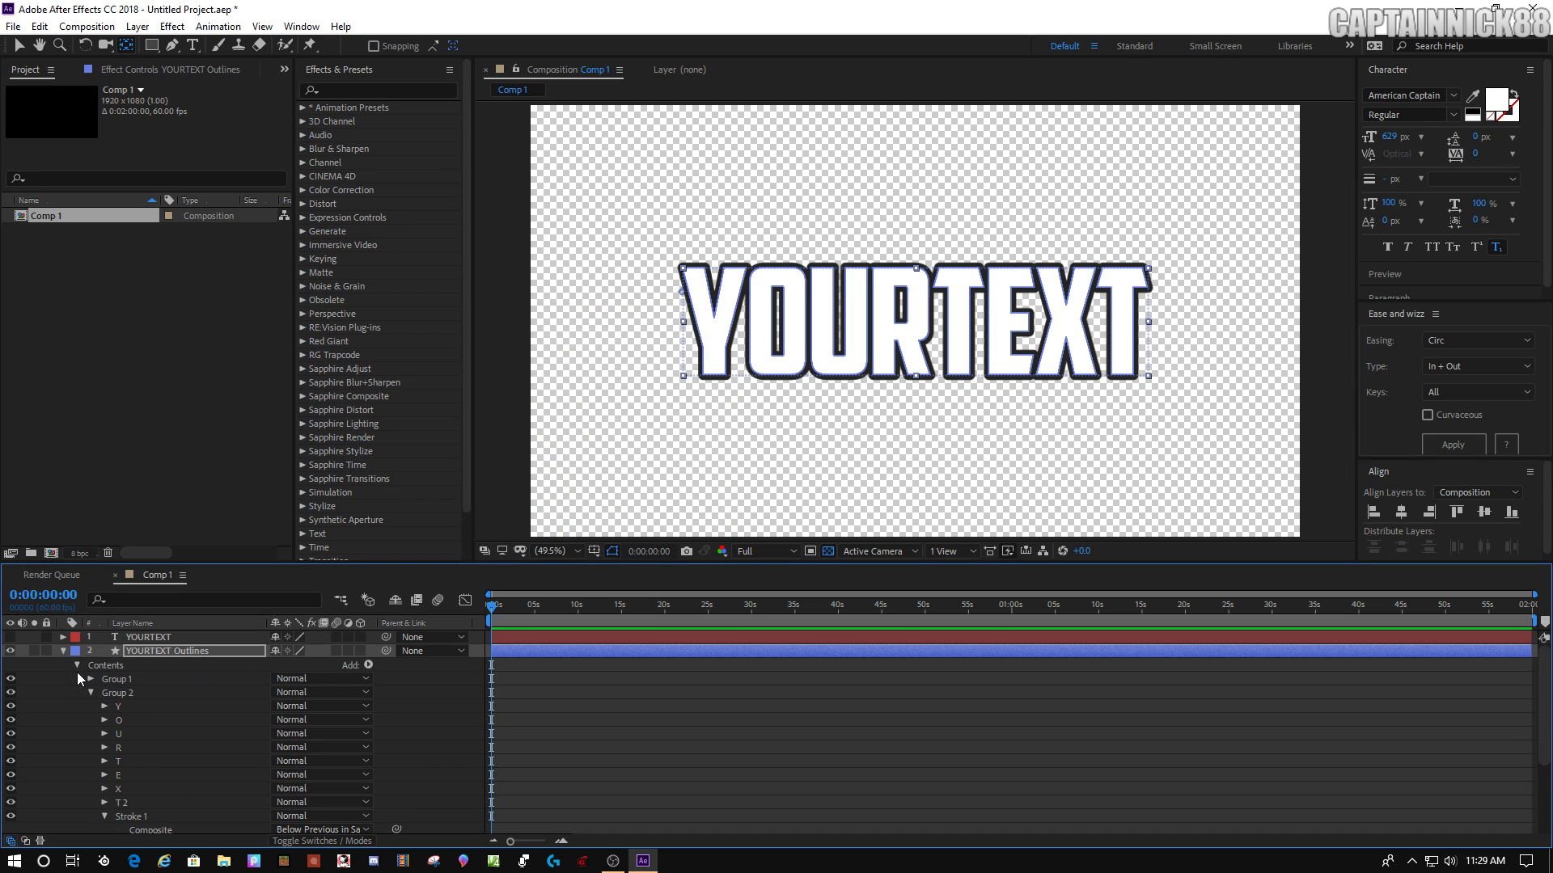
click(121, 693)
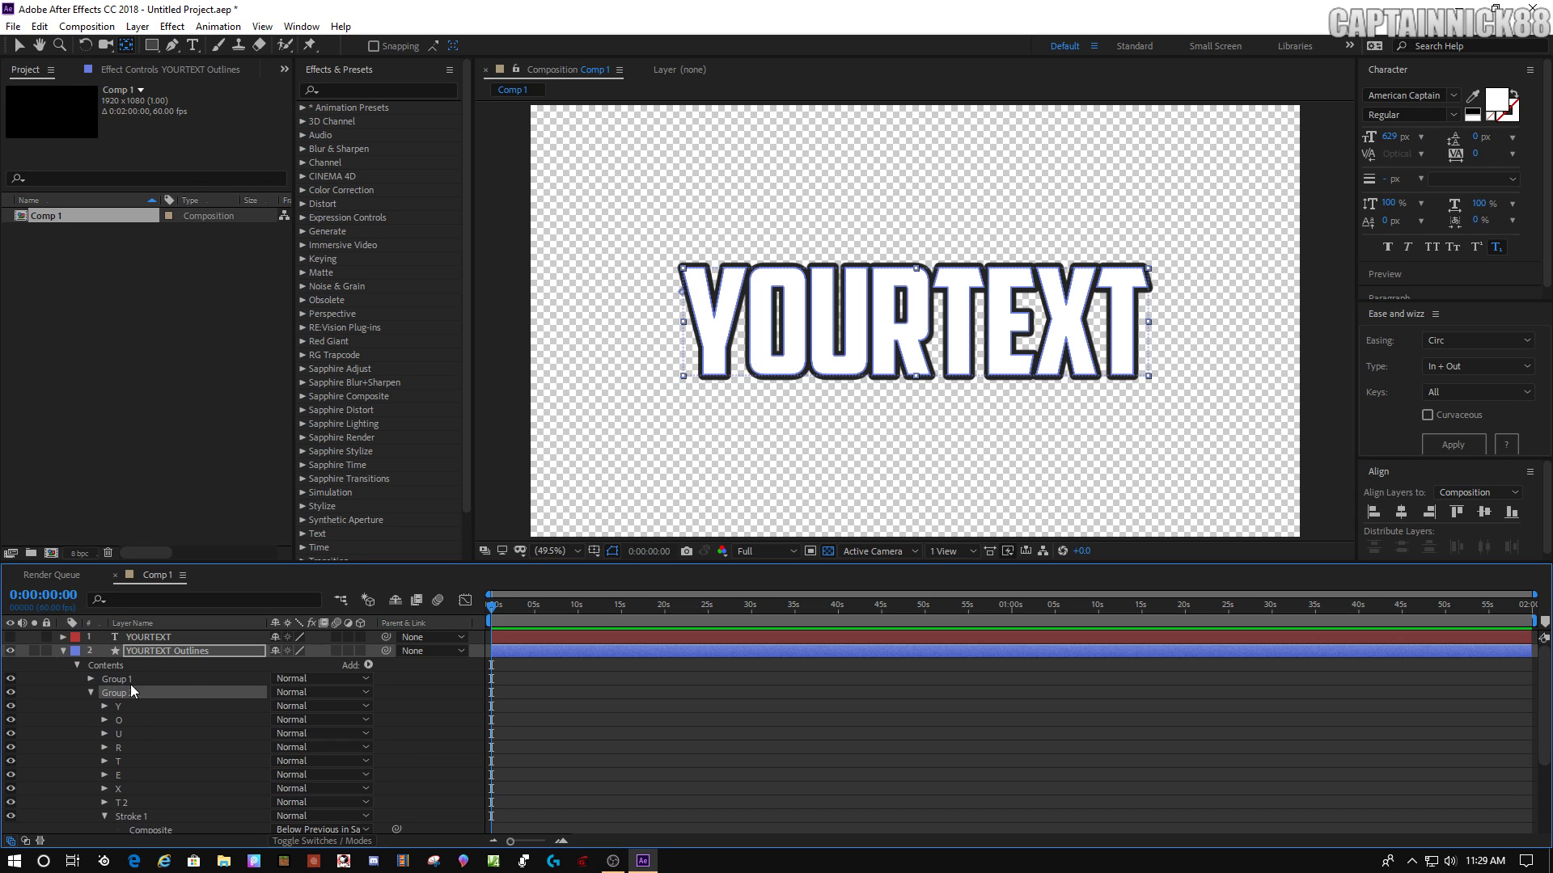
click(361, 665)
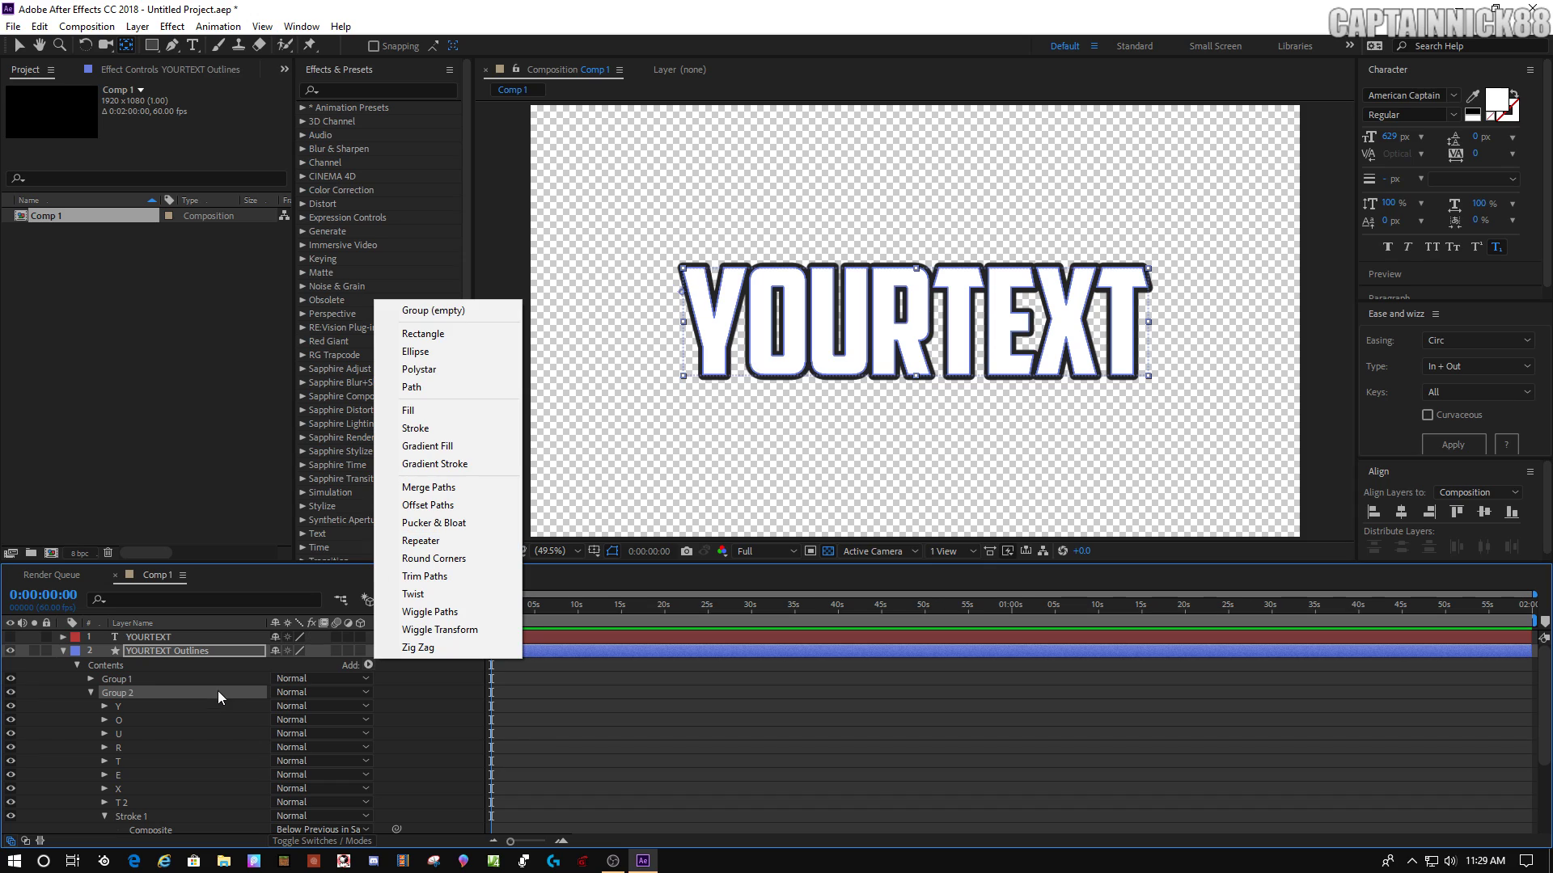
click(167, 654)
scroll(154, 687, down, 5)
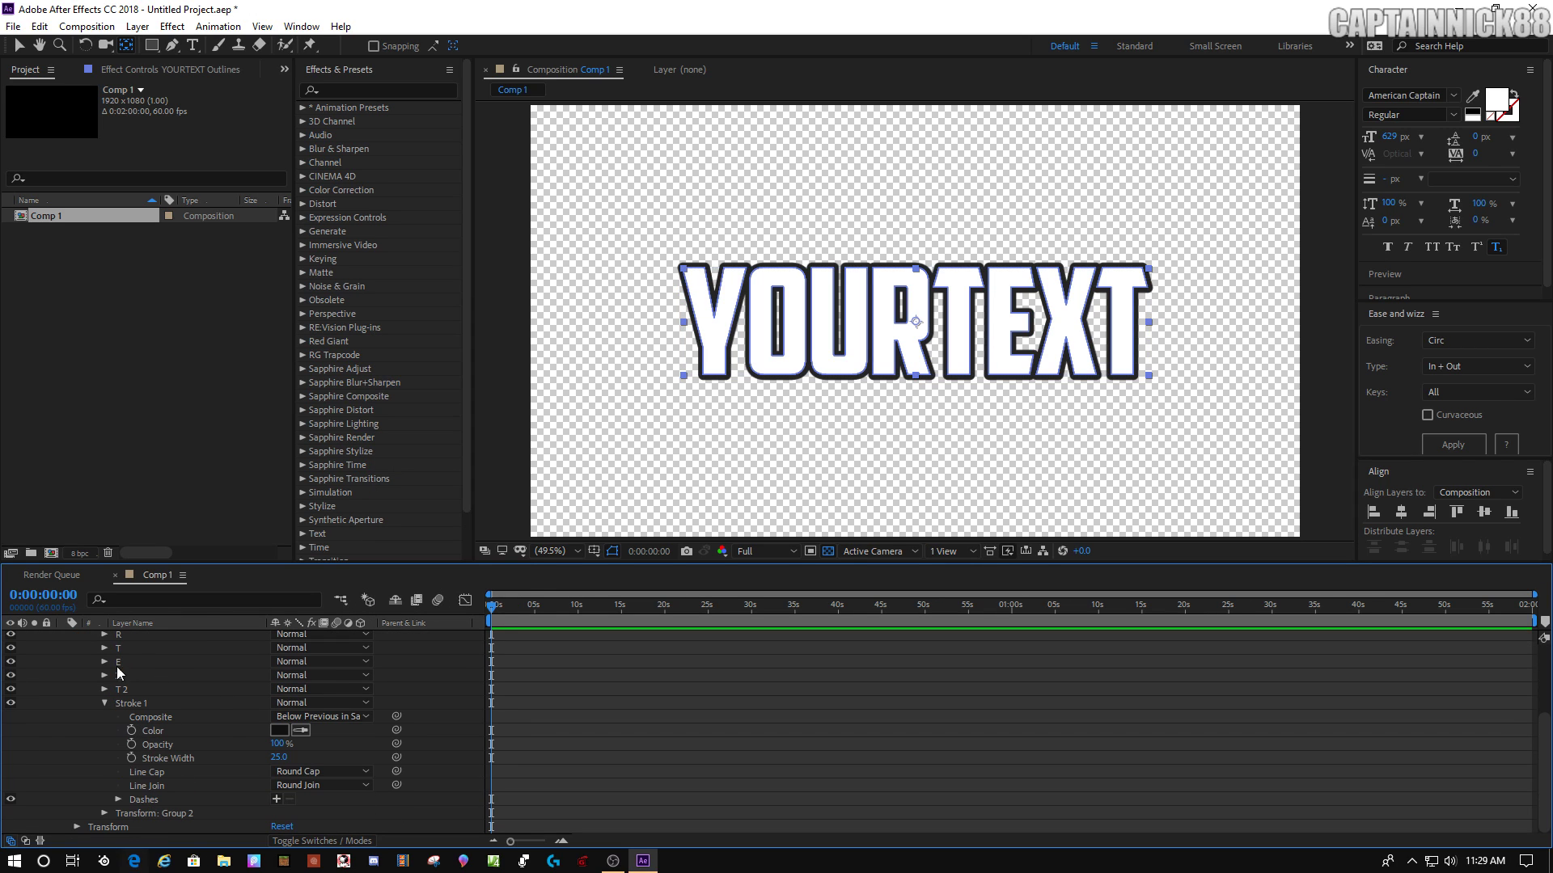
scroll(152, 757, up, 5)
click(167, 692)
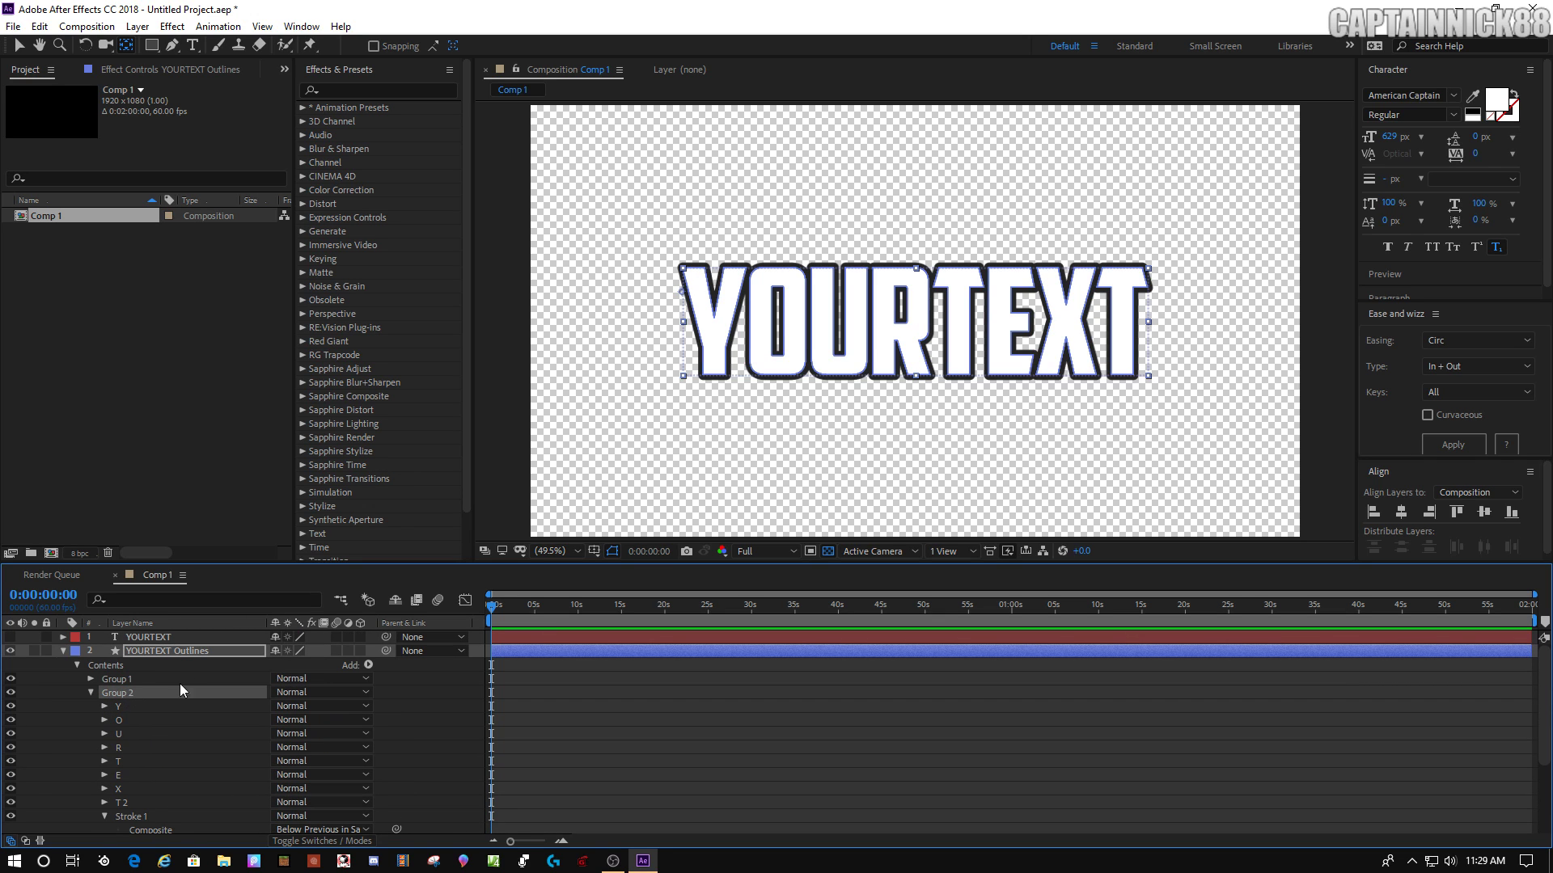
click(367, 665)
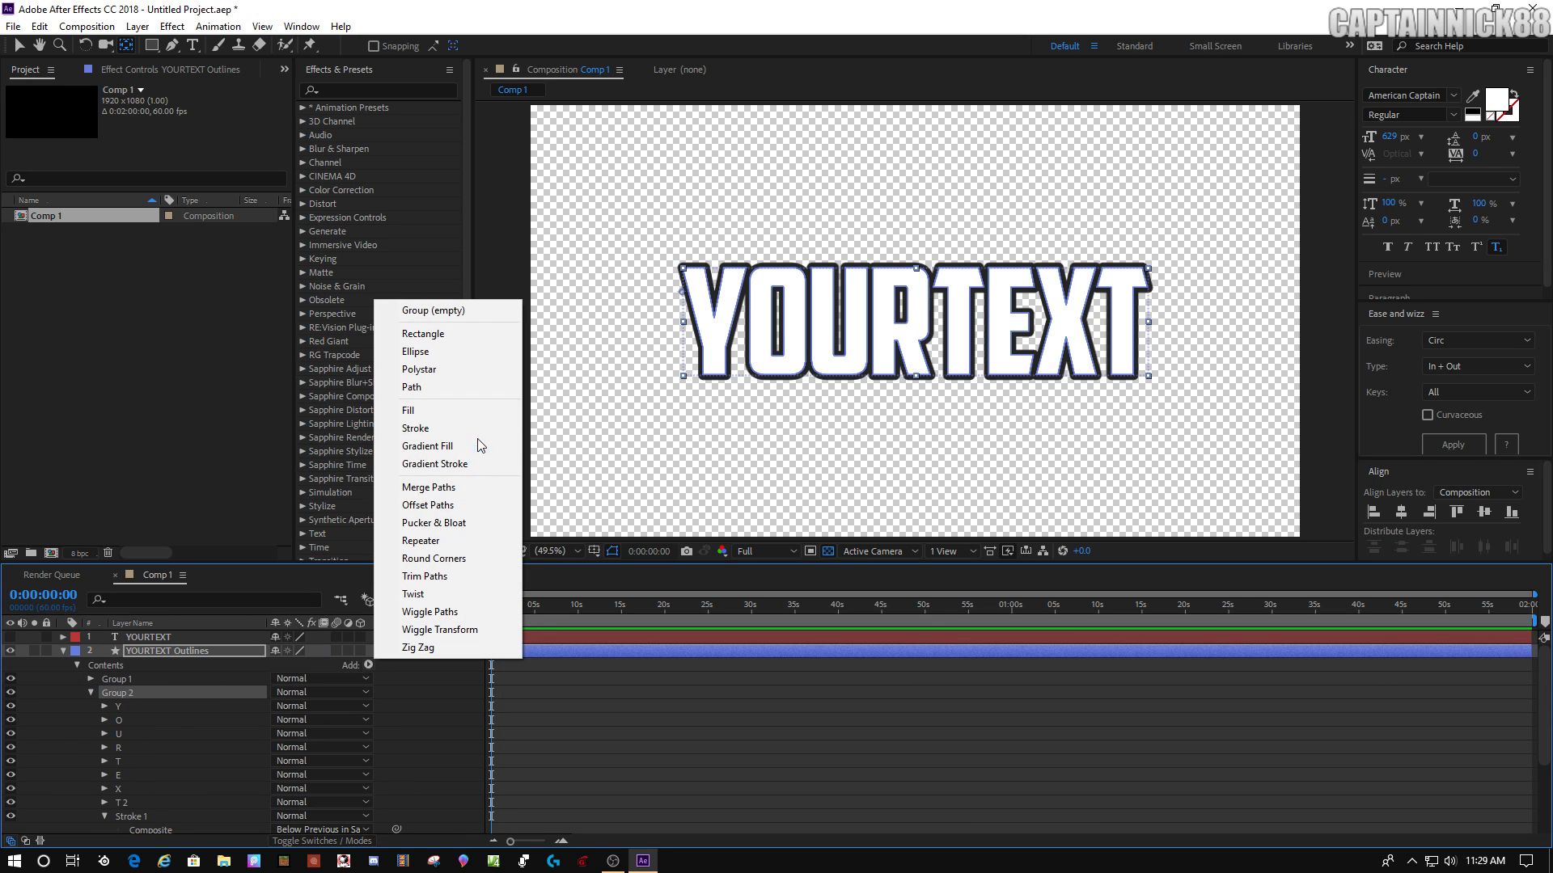
click(422, 540)
Set the number of copies of Group 2's repeater to 20
scroll(331, 649, down, 5)
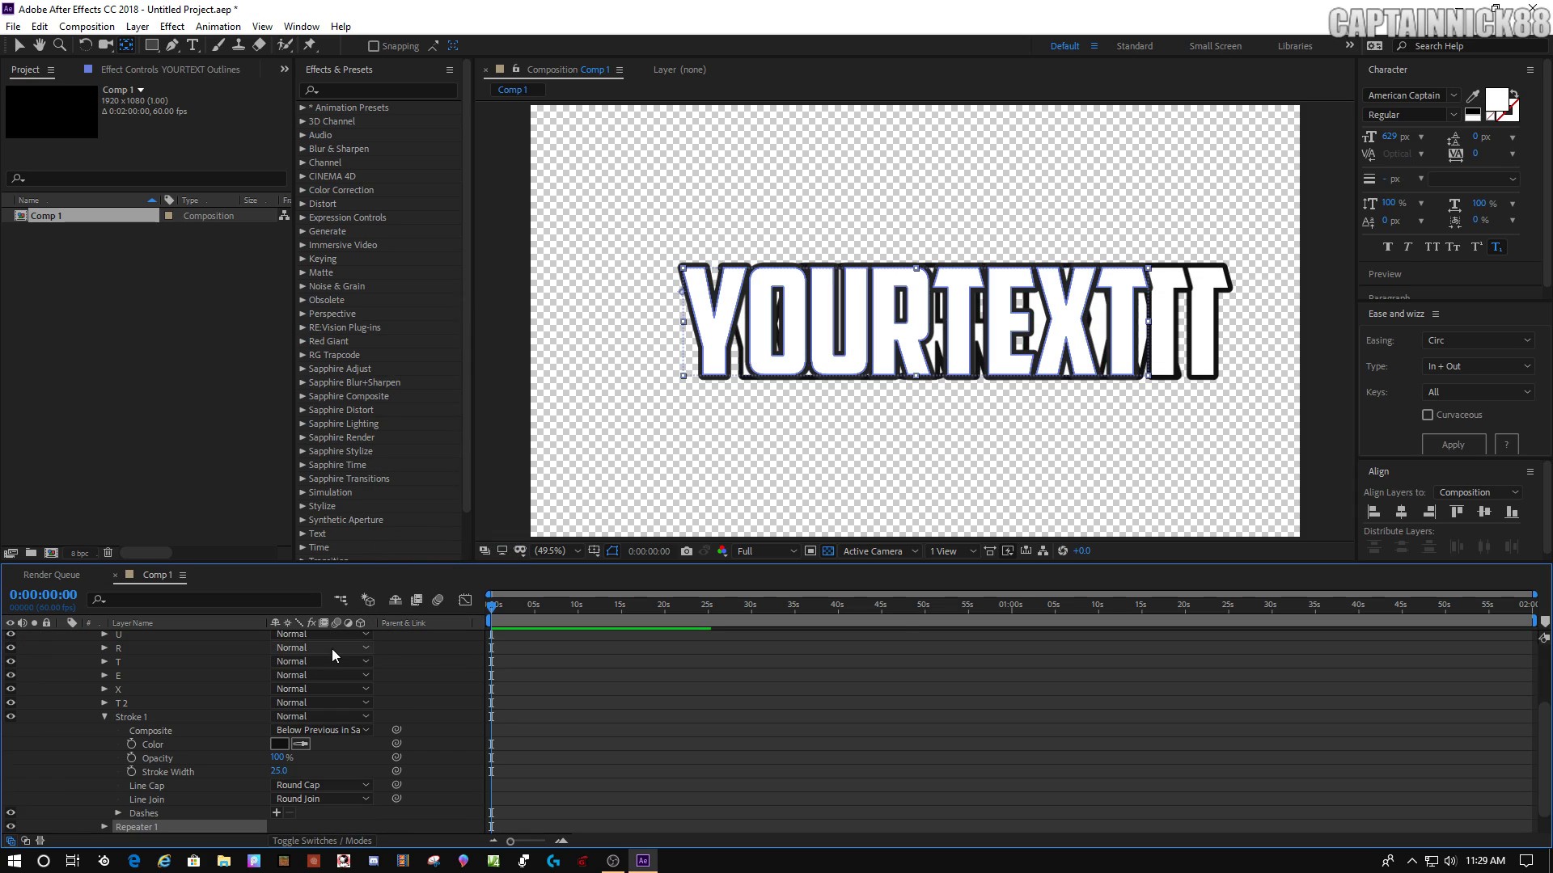
scroll(103, 733, up, 3)
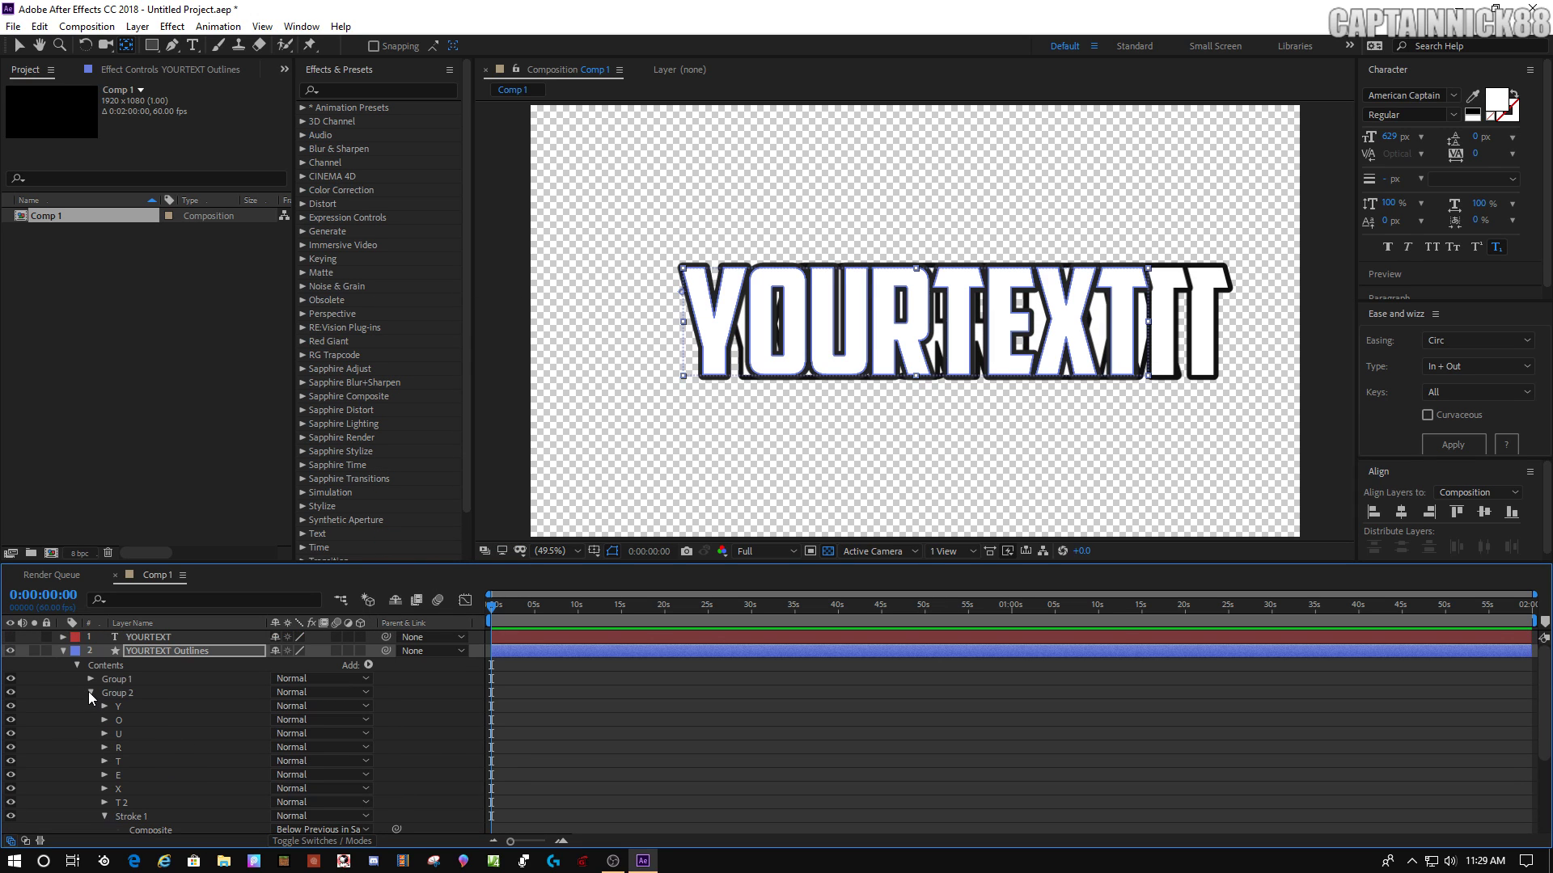
scroll(109, 715, down, 4)
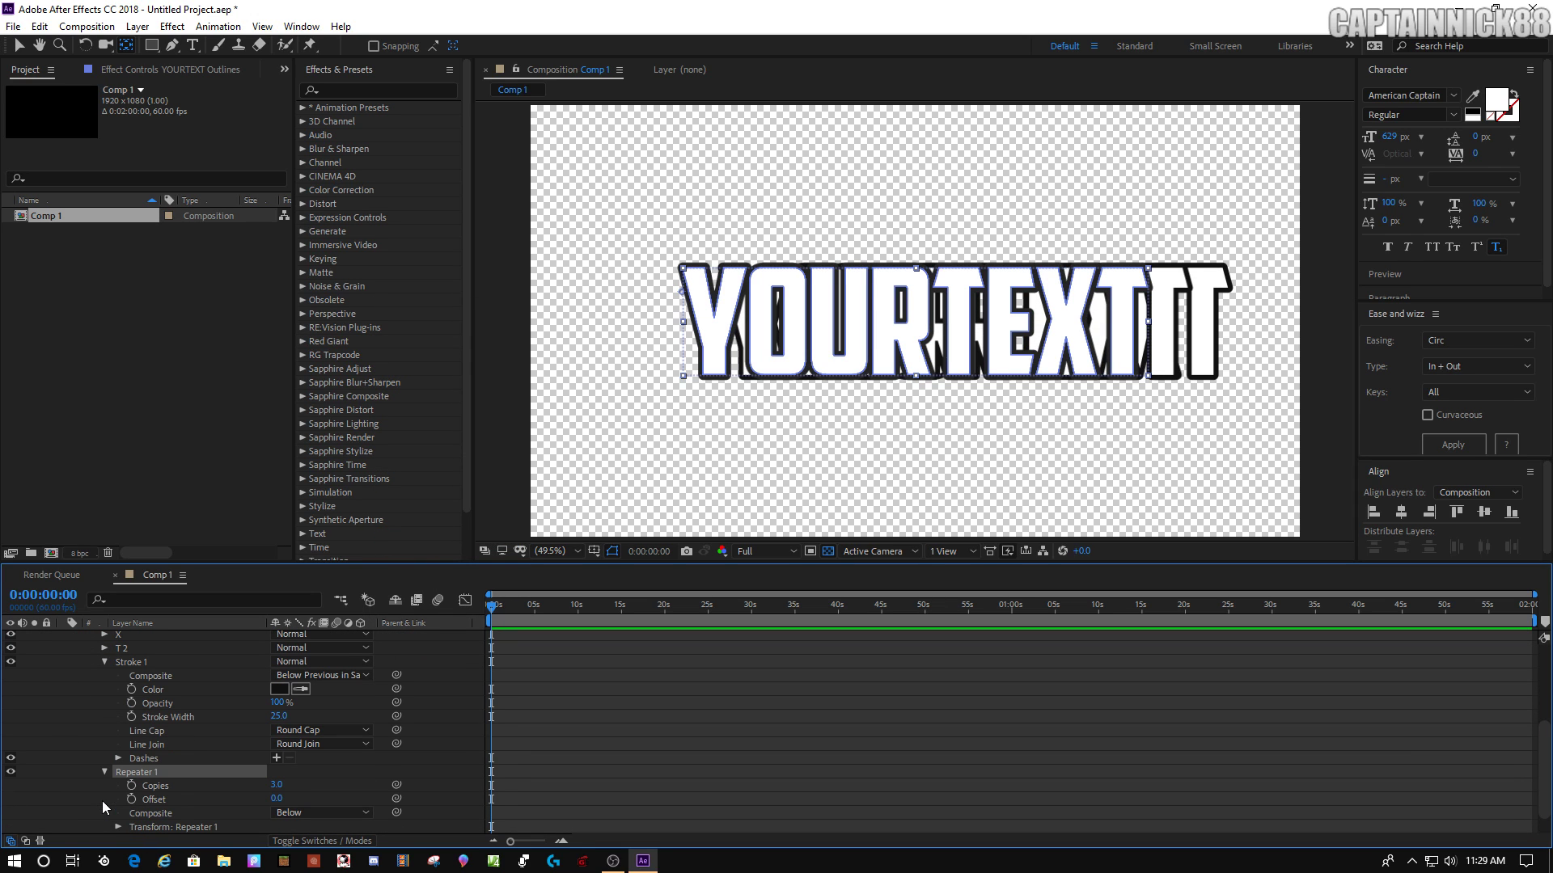
scroll(113, 801, down, 1)
click(274, 758)
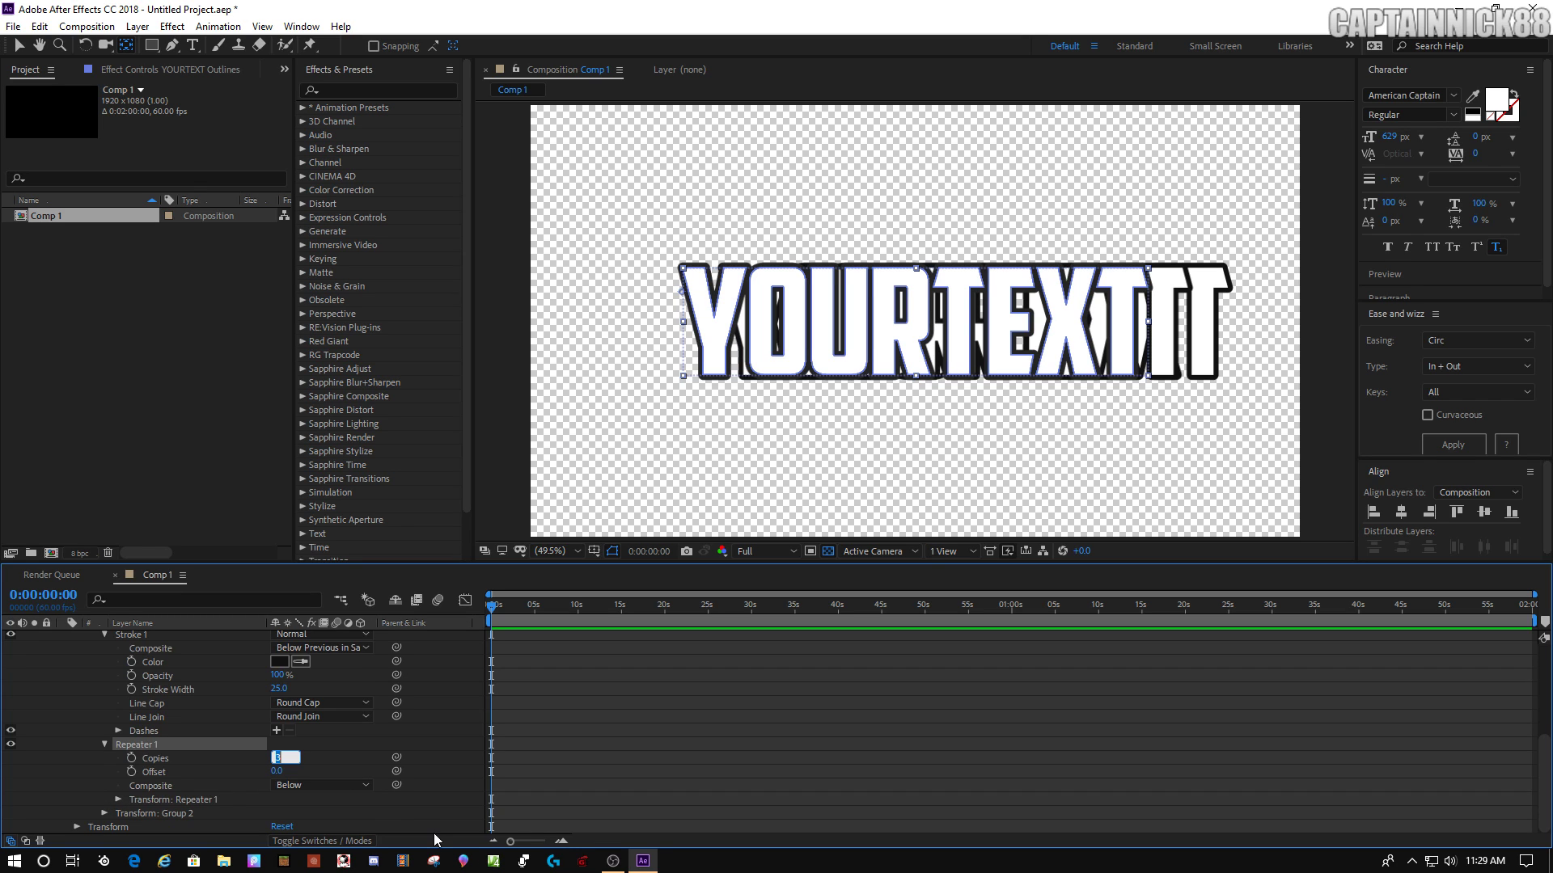
text(2)
text(0)
click(448, 754)
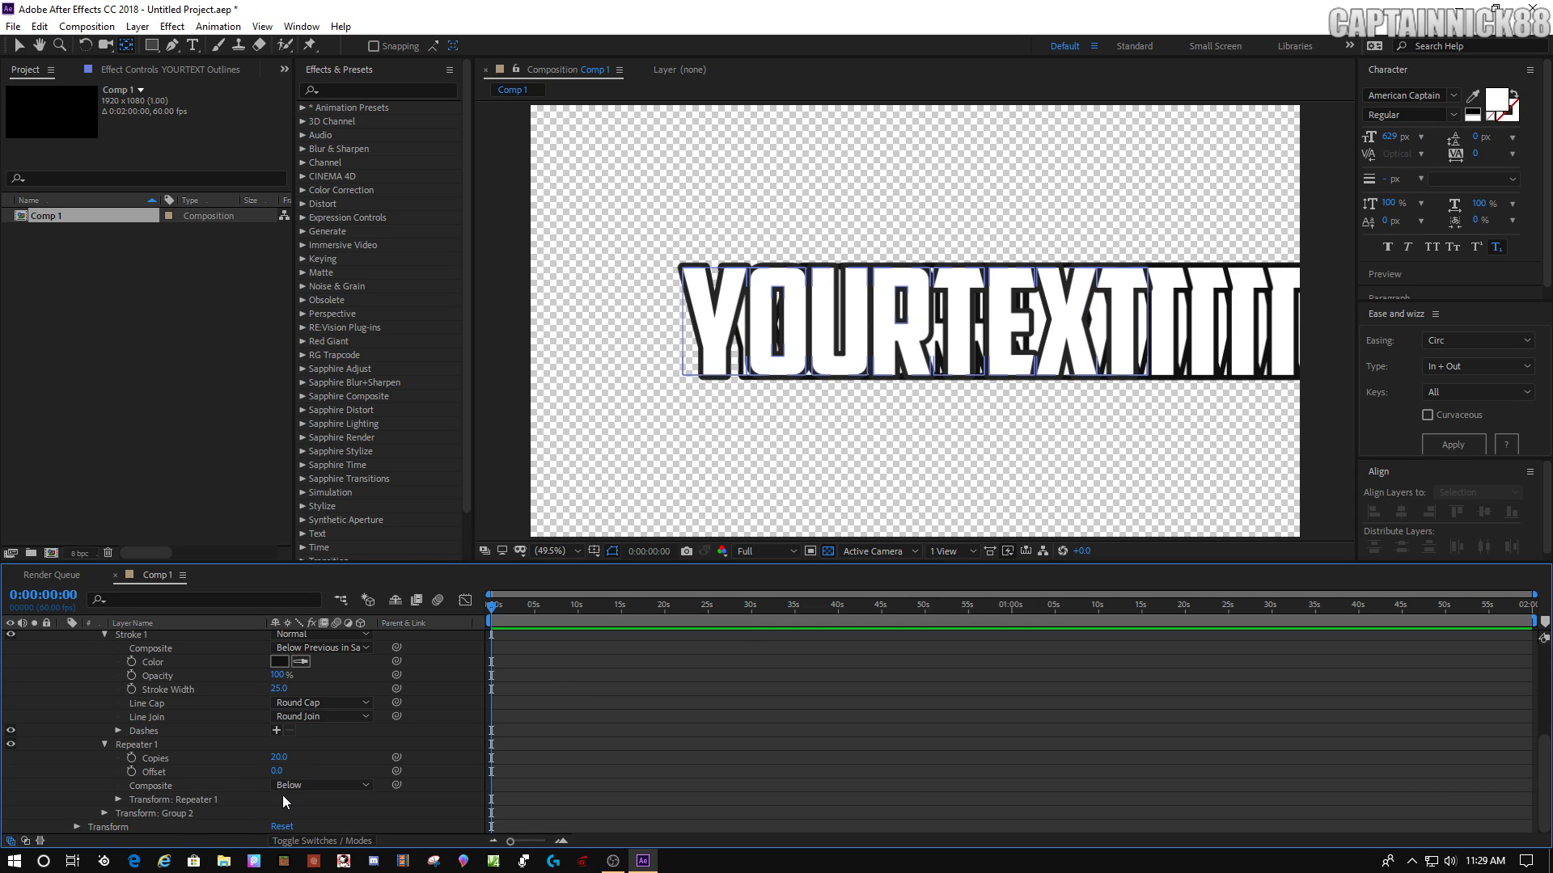
Set the position in the repeater's transform settings to 0, 2
click(117, 800)
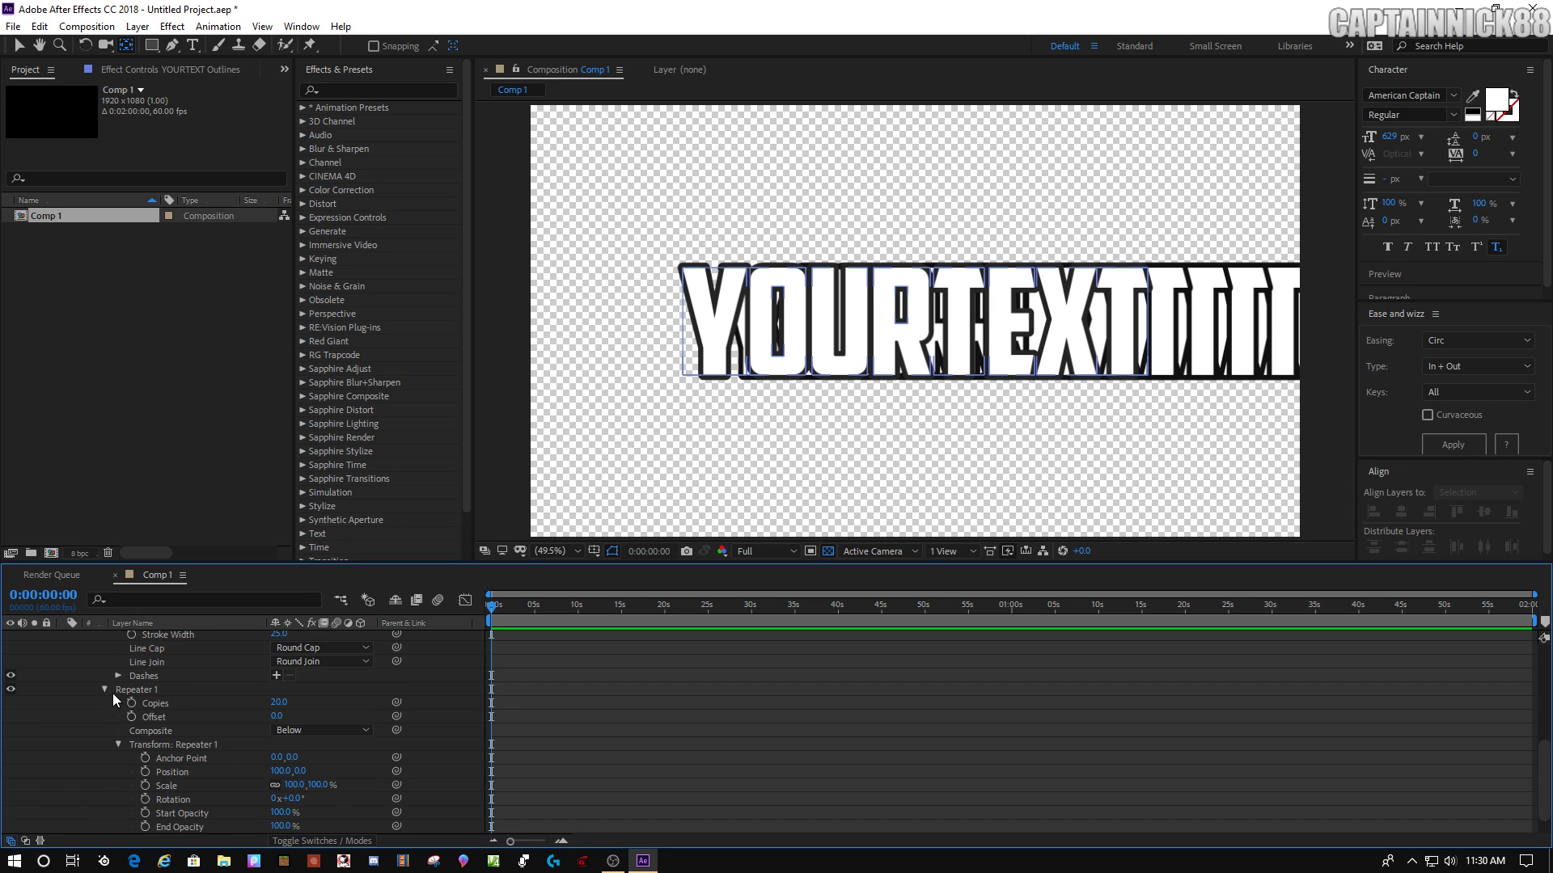
scroll(193, 750, down, 1)
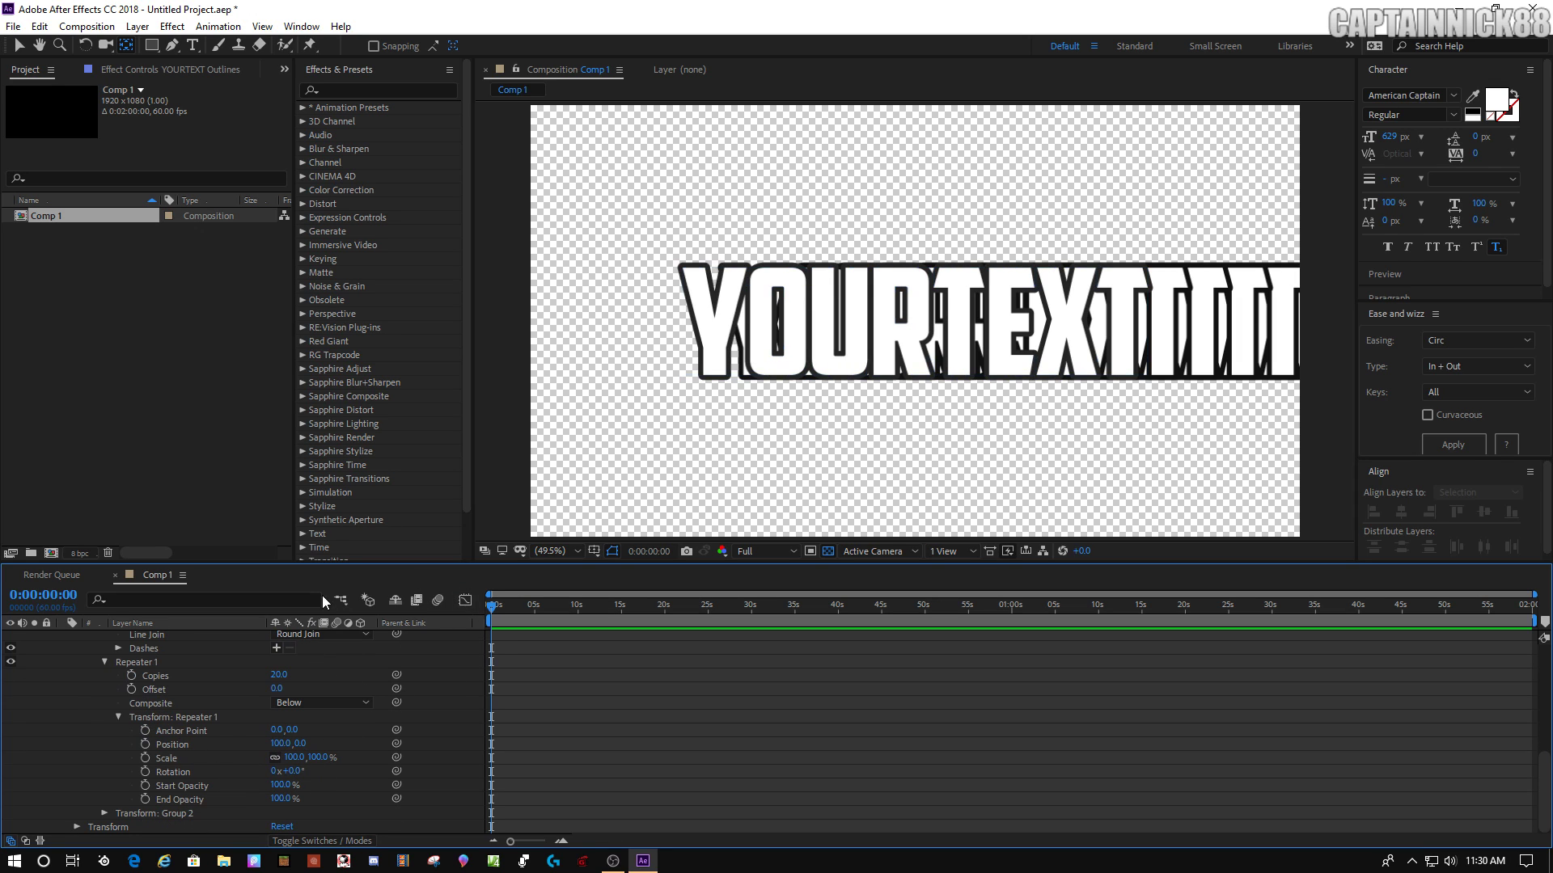
click(281, 744)
text(0)
key(Tab)
text(2)
key(Return)
Set the scale in the repeater's transform settings to 99.6% in both directions
click(291, 758)
text(99.6)
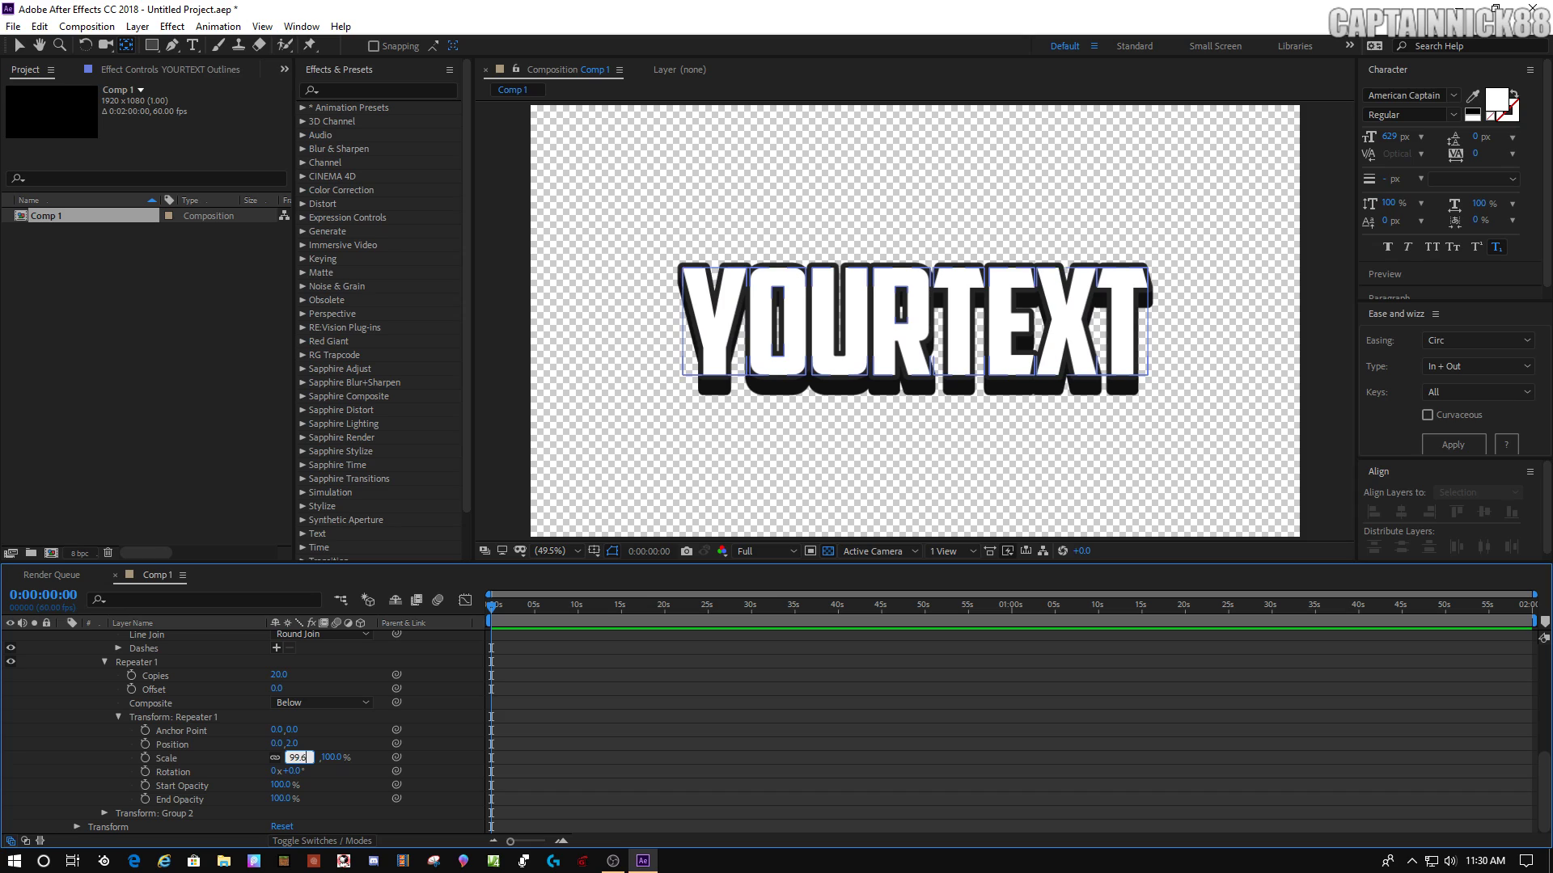
key(Return)
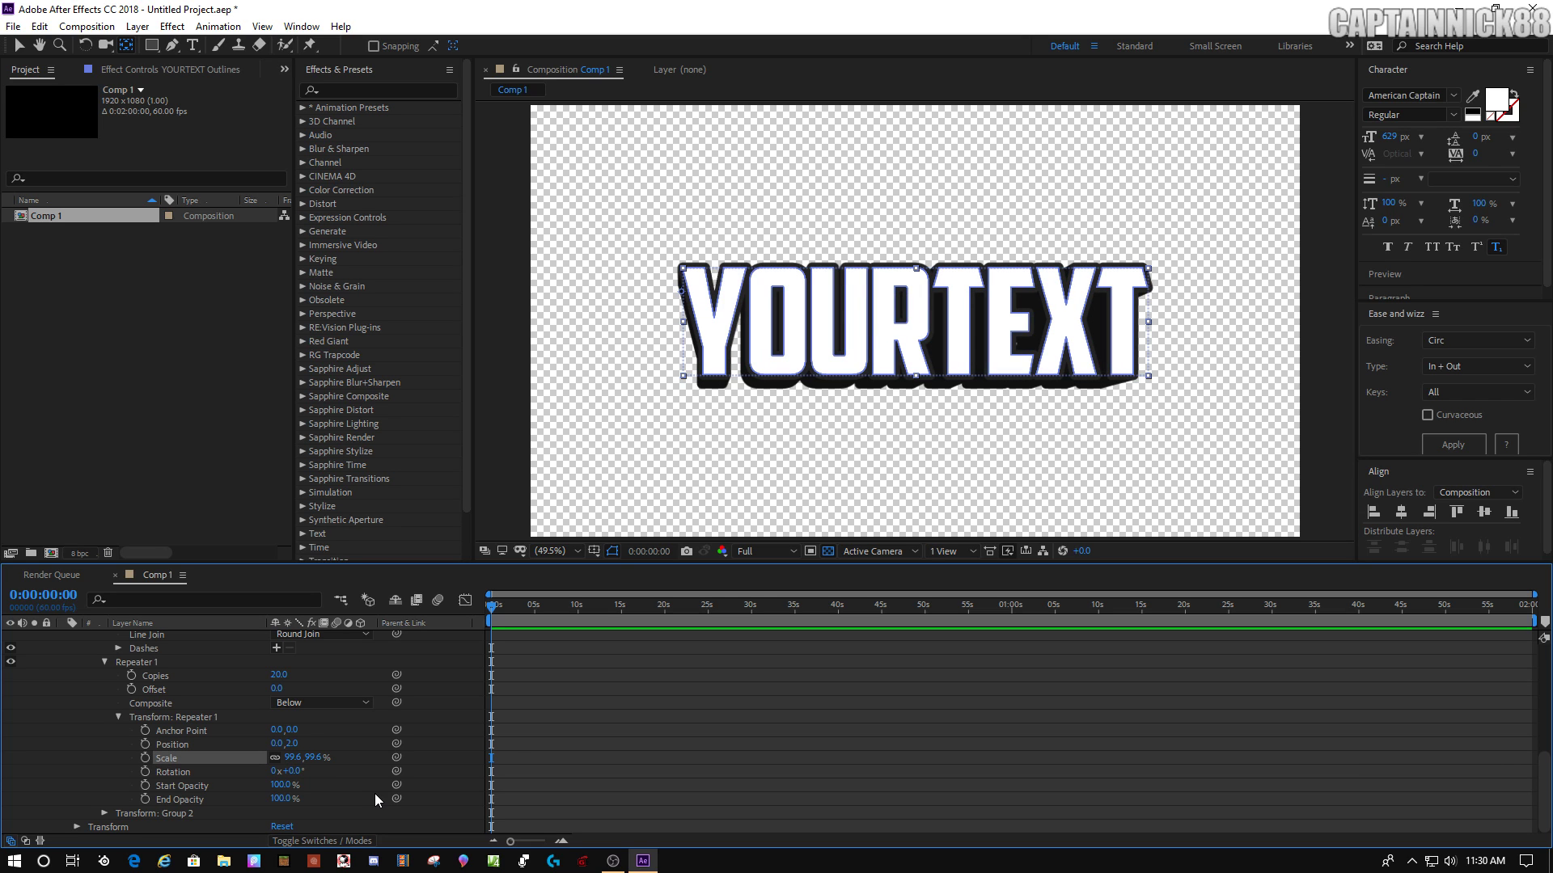
drag(297, 757, 297, 755)
click(297, 755)
text(99)
key(Return)
click(456, 761)
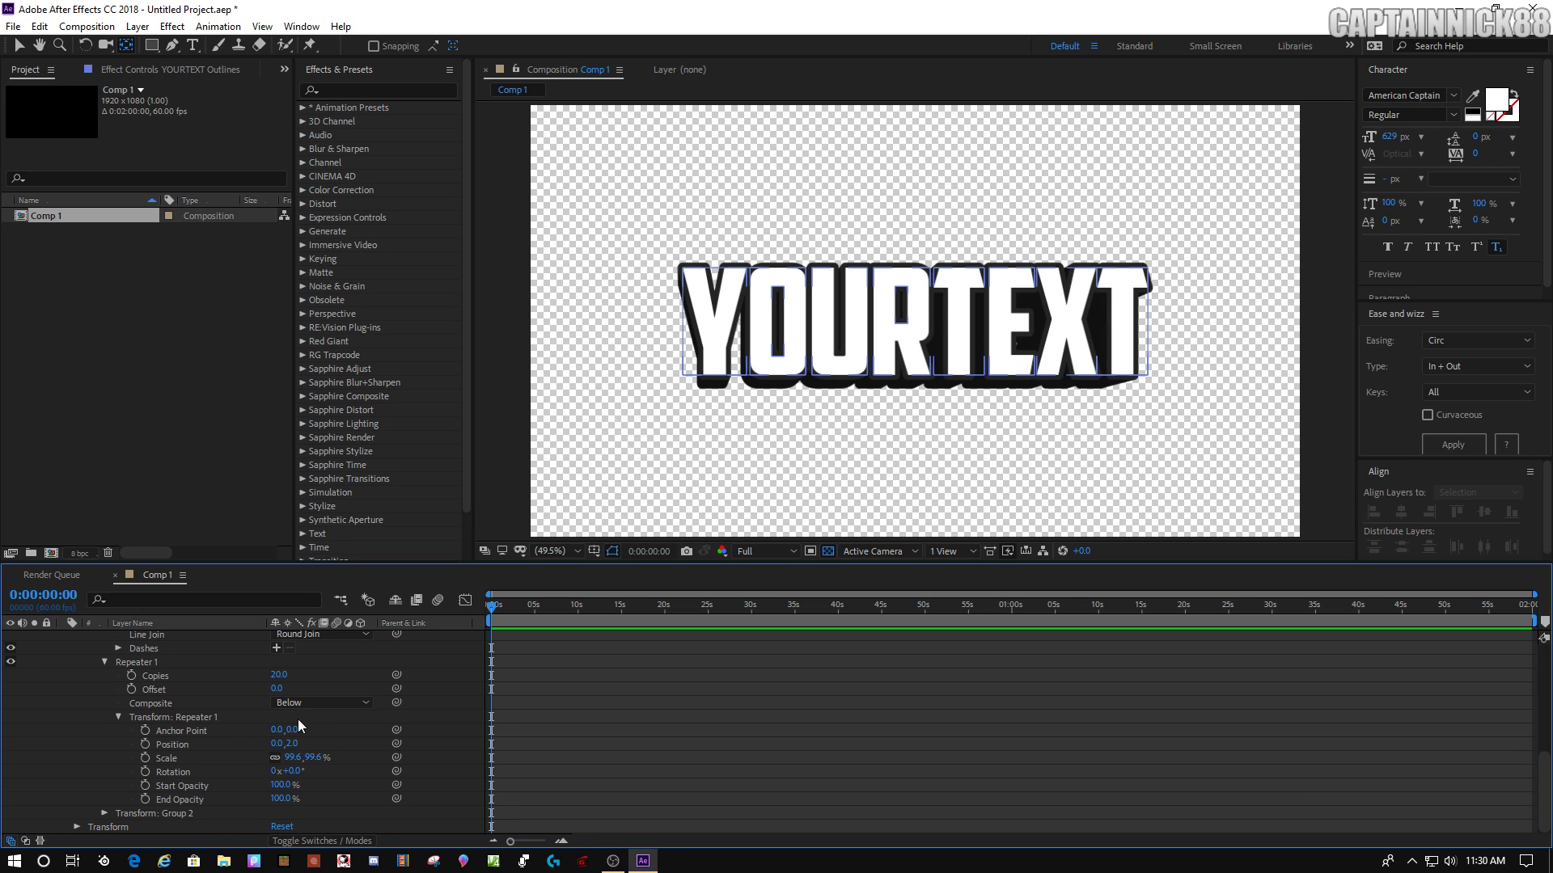
Set the anchor point in the Group 2 repeater's transform settings to 555, 0
drag(286, 732, 218, 790)
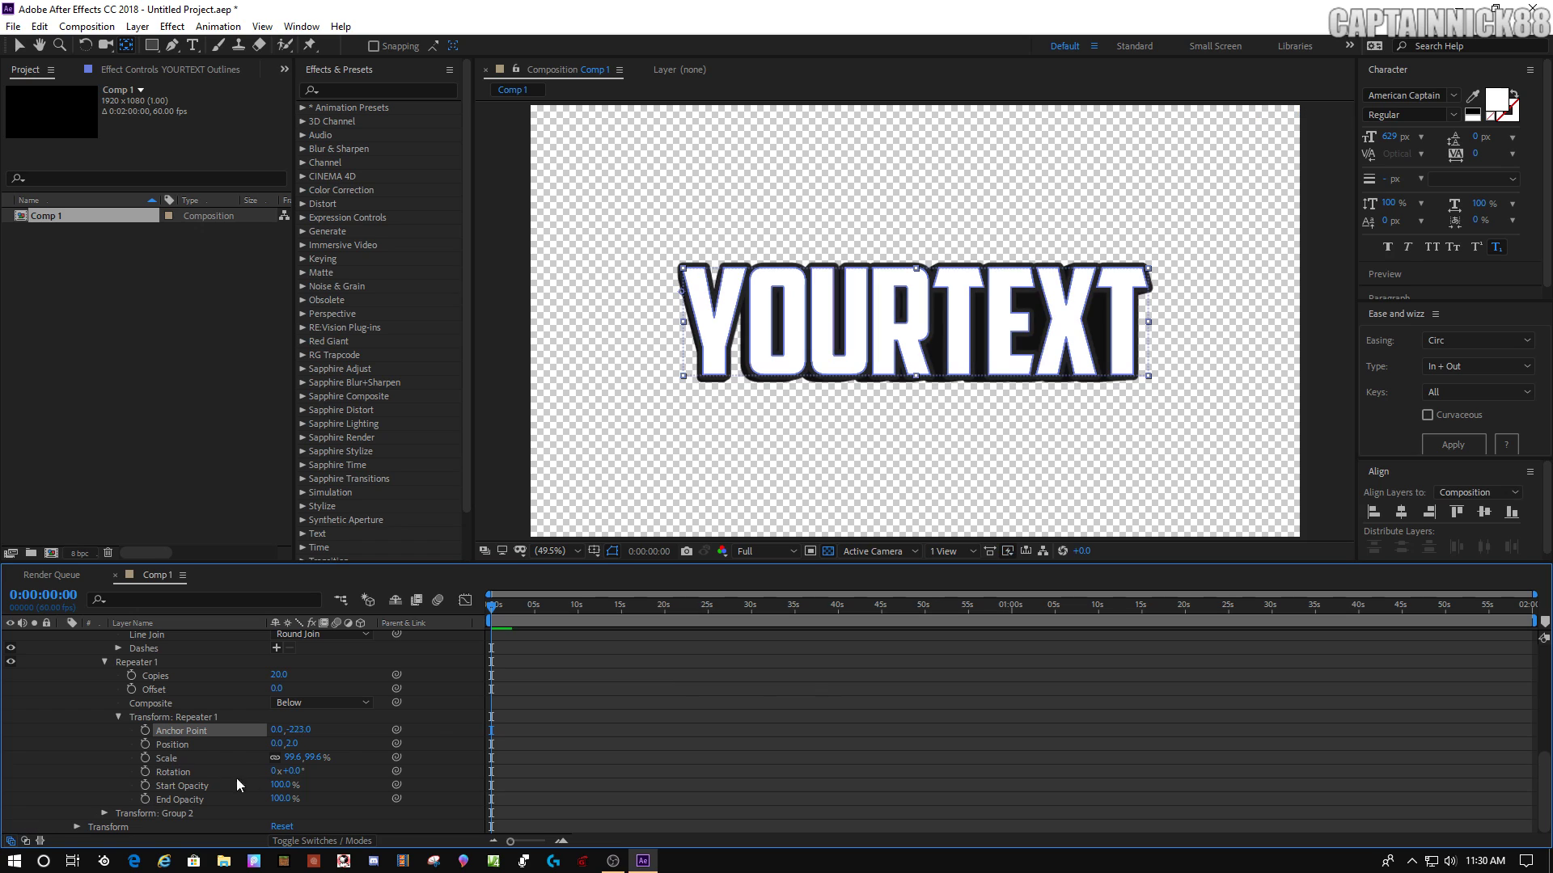
drag(302, 731, 659, 691)
click(296, 731)
text(0)
key(Return)
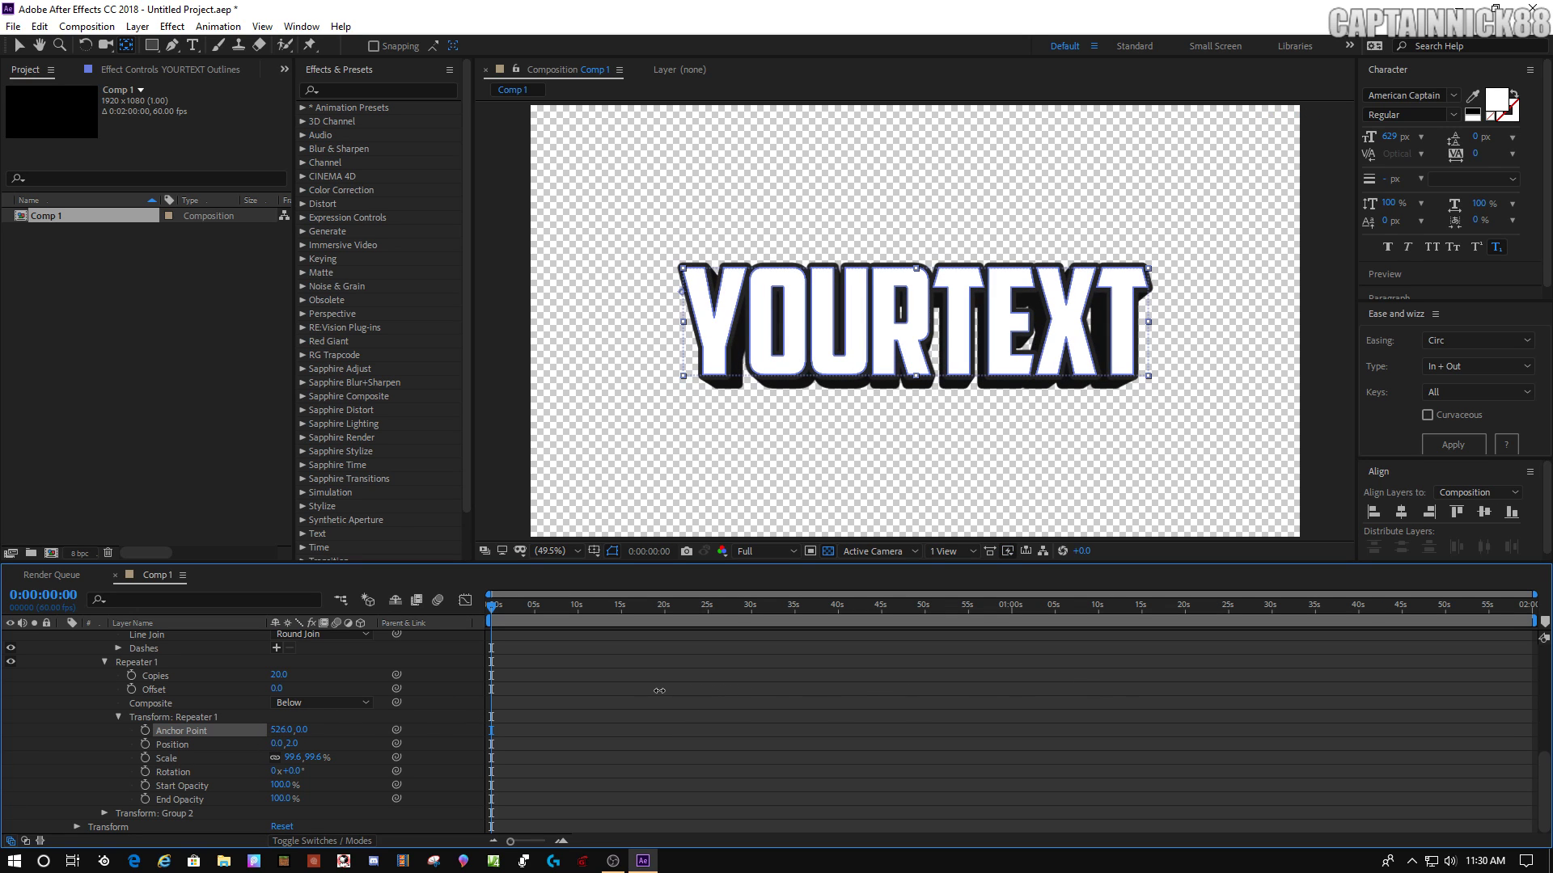
key(space)
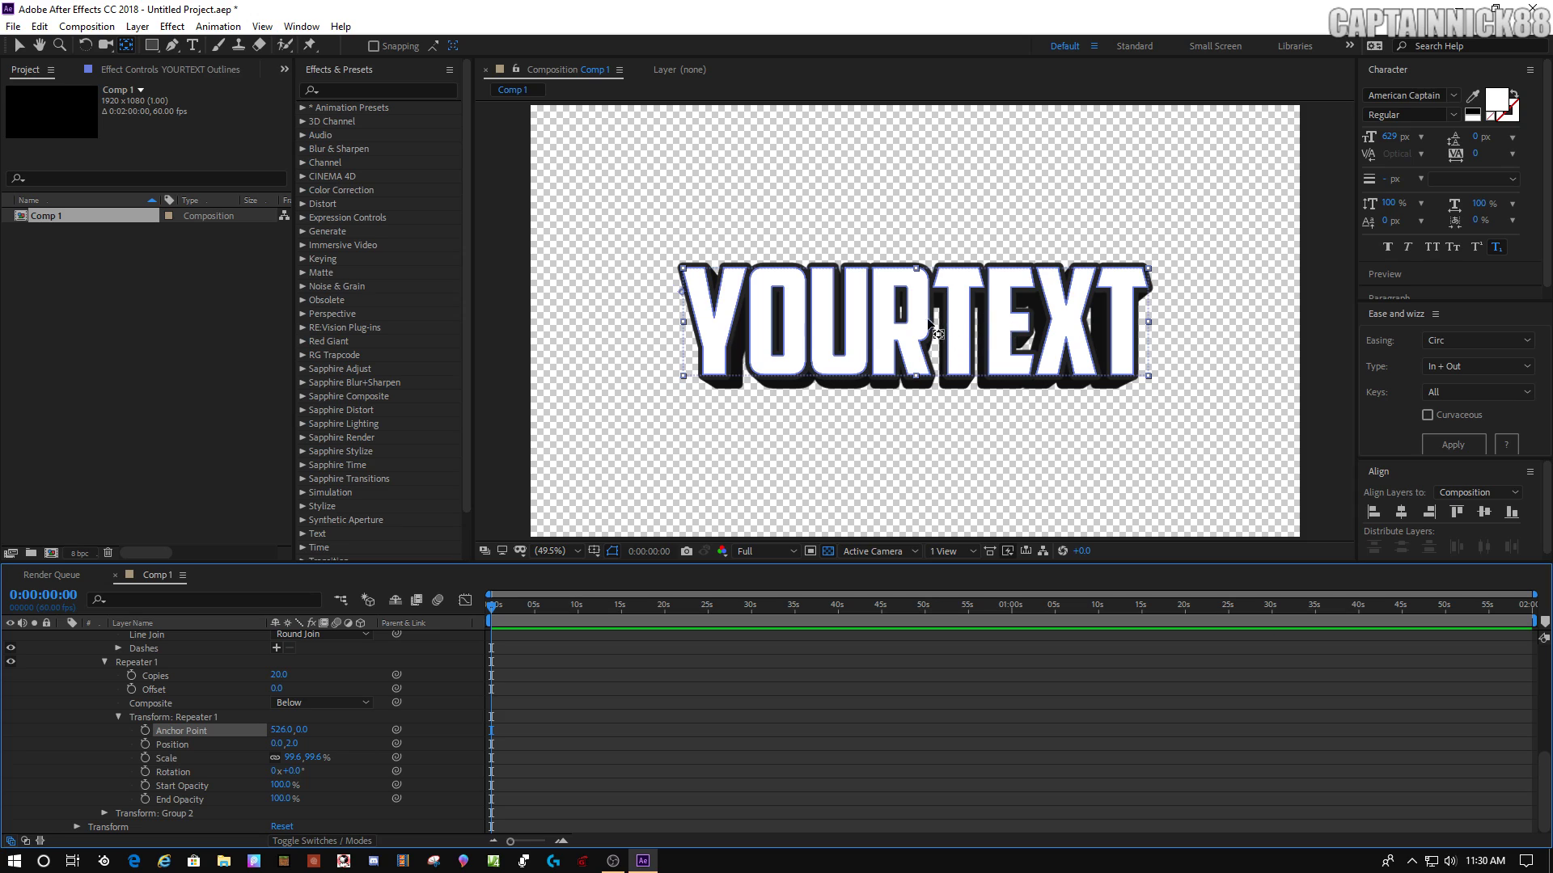
mouse_move(281, 732)
mouse_down()
mouse_move(315, 722)
mouse_move(289, 726)
mouse_up()
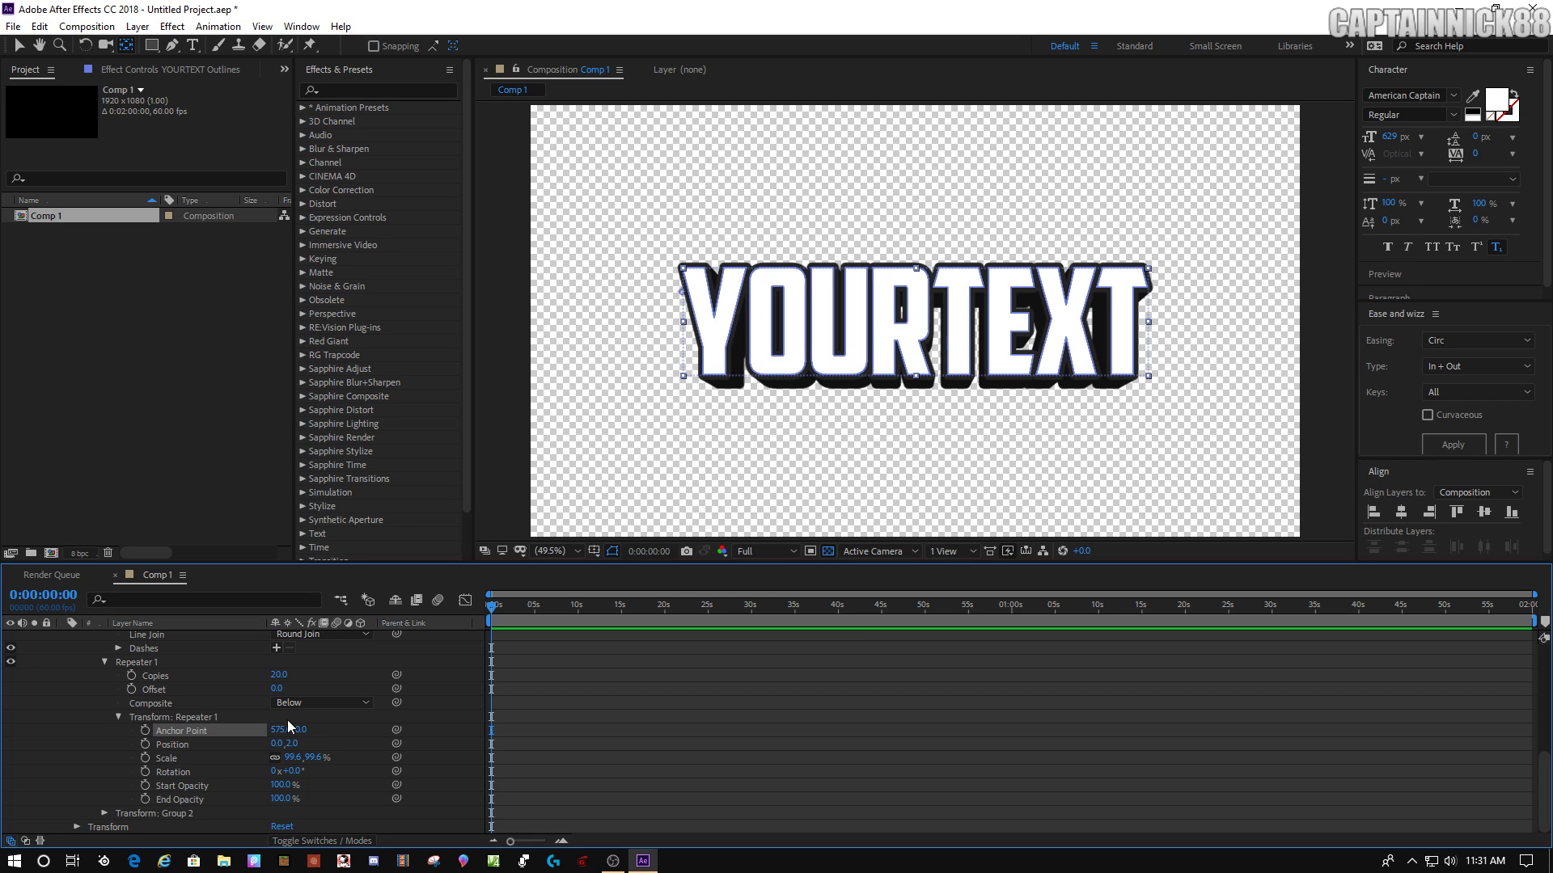
drag(279, 732, 261, 724)
Adjust Group 1's stroke color to a dark grey and collapse the outlines layer's properties
scroll(303, 769, up, 4)
scroll(302, 770, down, 4)
scroll(221, 740, up, 3)
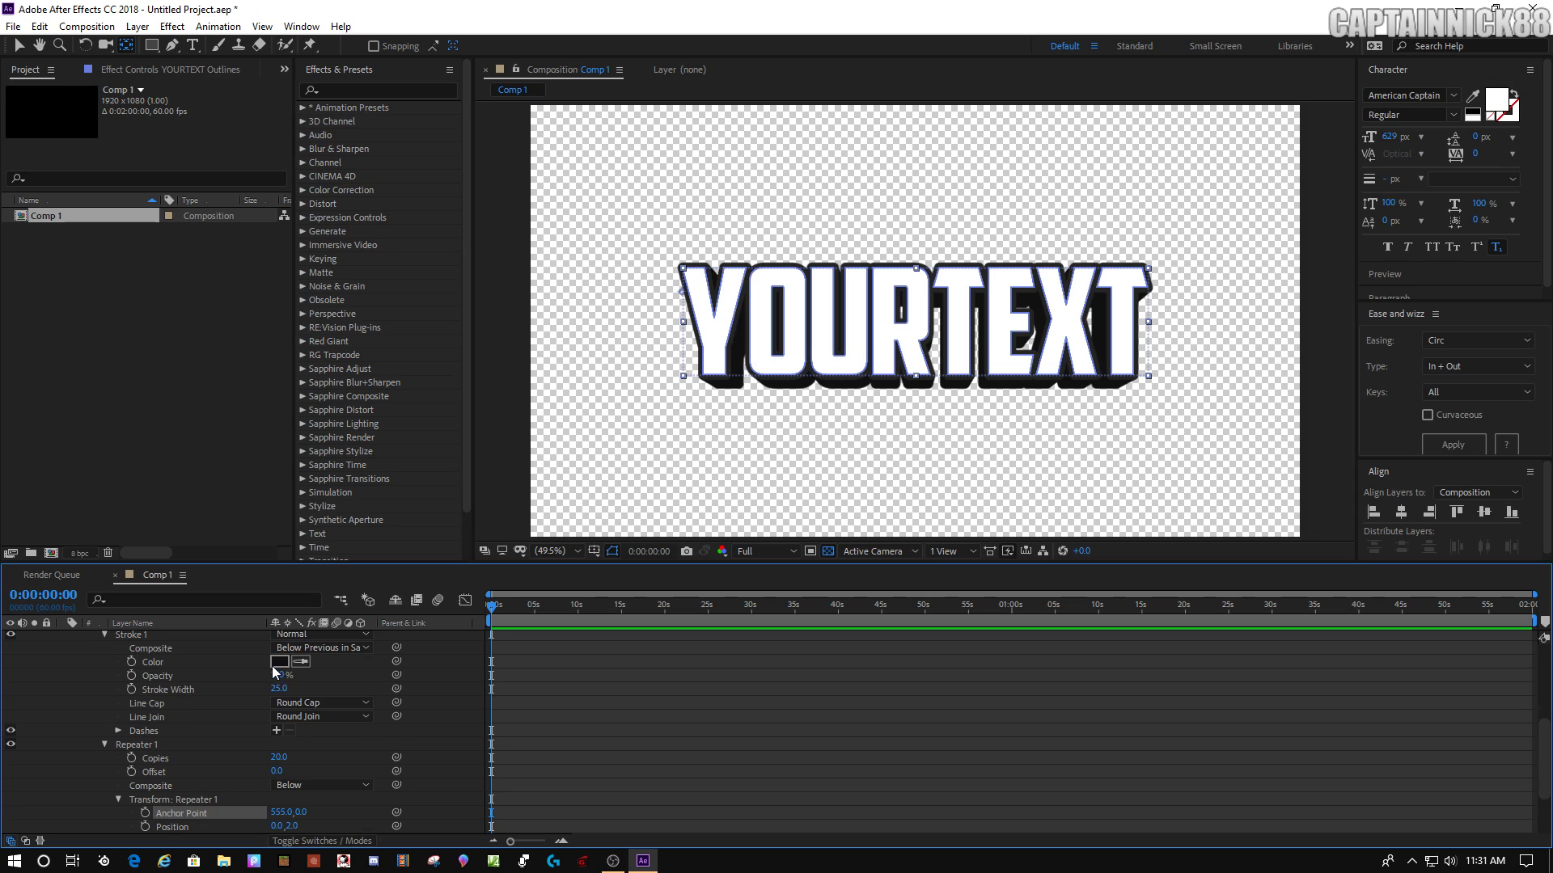
scroll(131, 678, up, 1)
scroll(107, 686, up, 3)
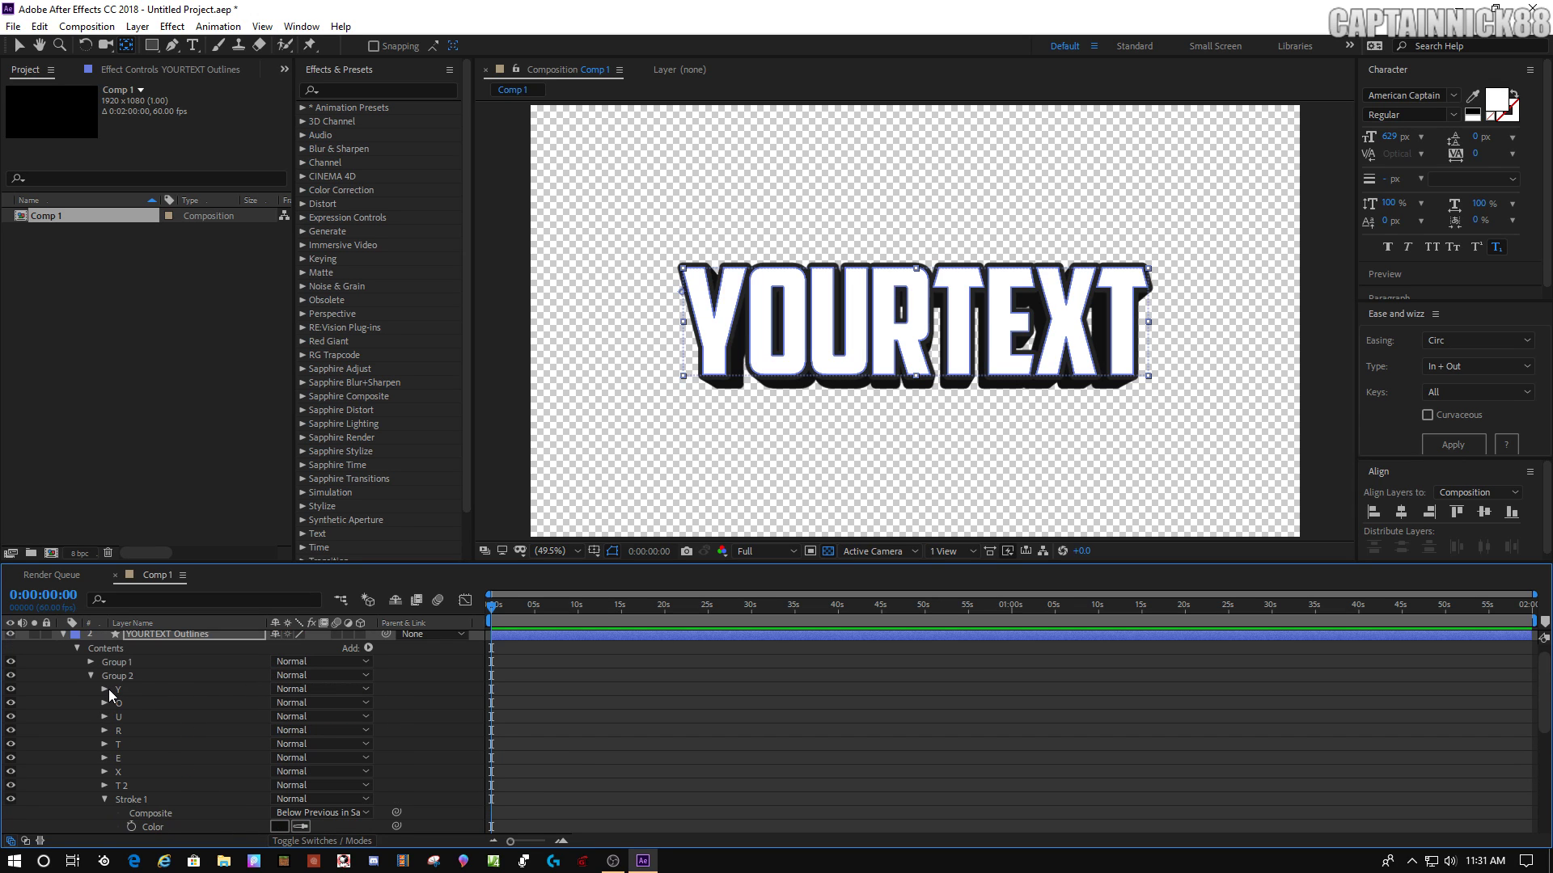
click(90, 676)
click(89, 682)
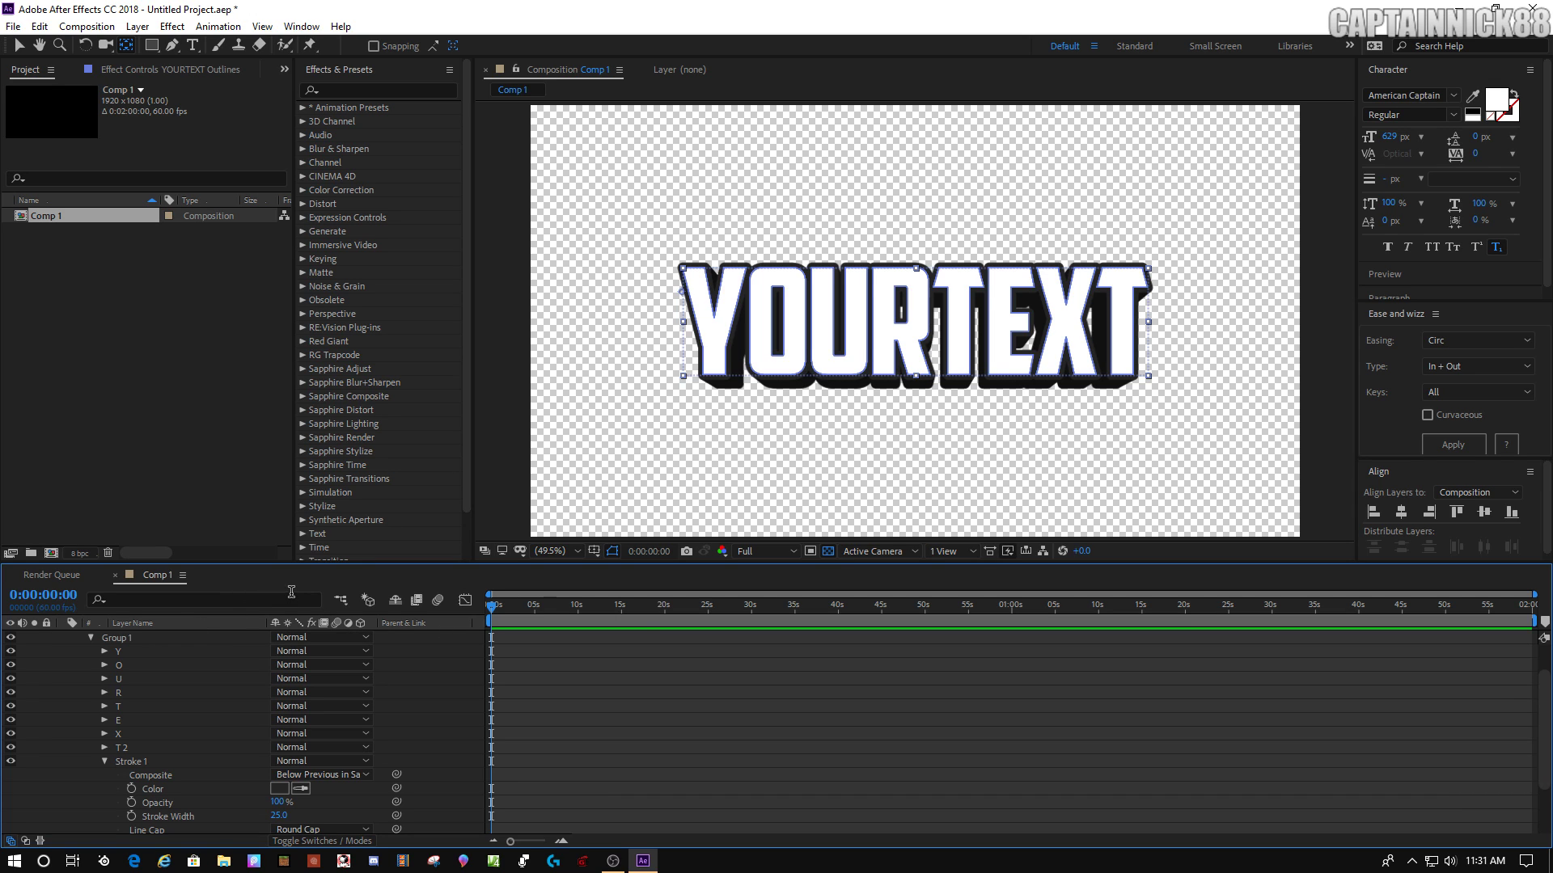
scroll(150, 712, down, 1)
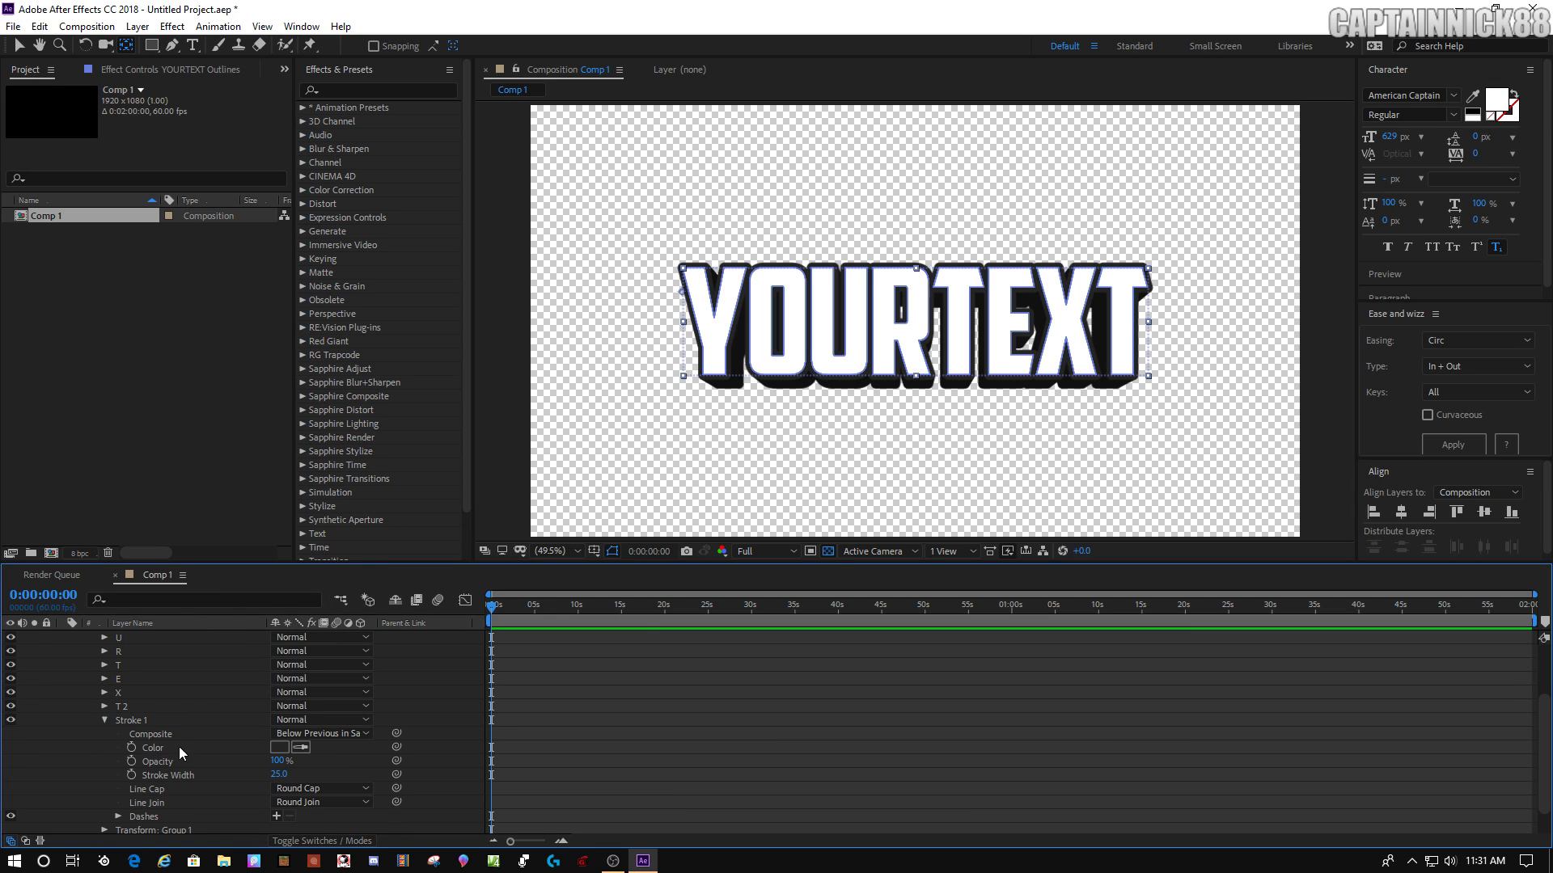
click(278, 749)
drag(340, 504, 337, 516)
click(689, 346)
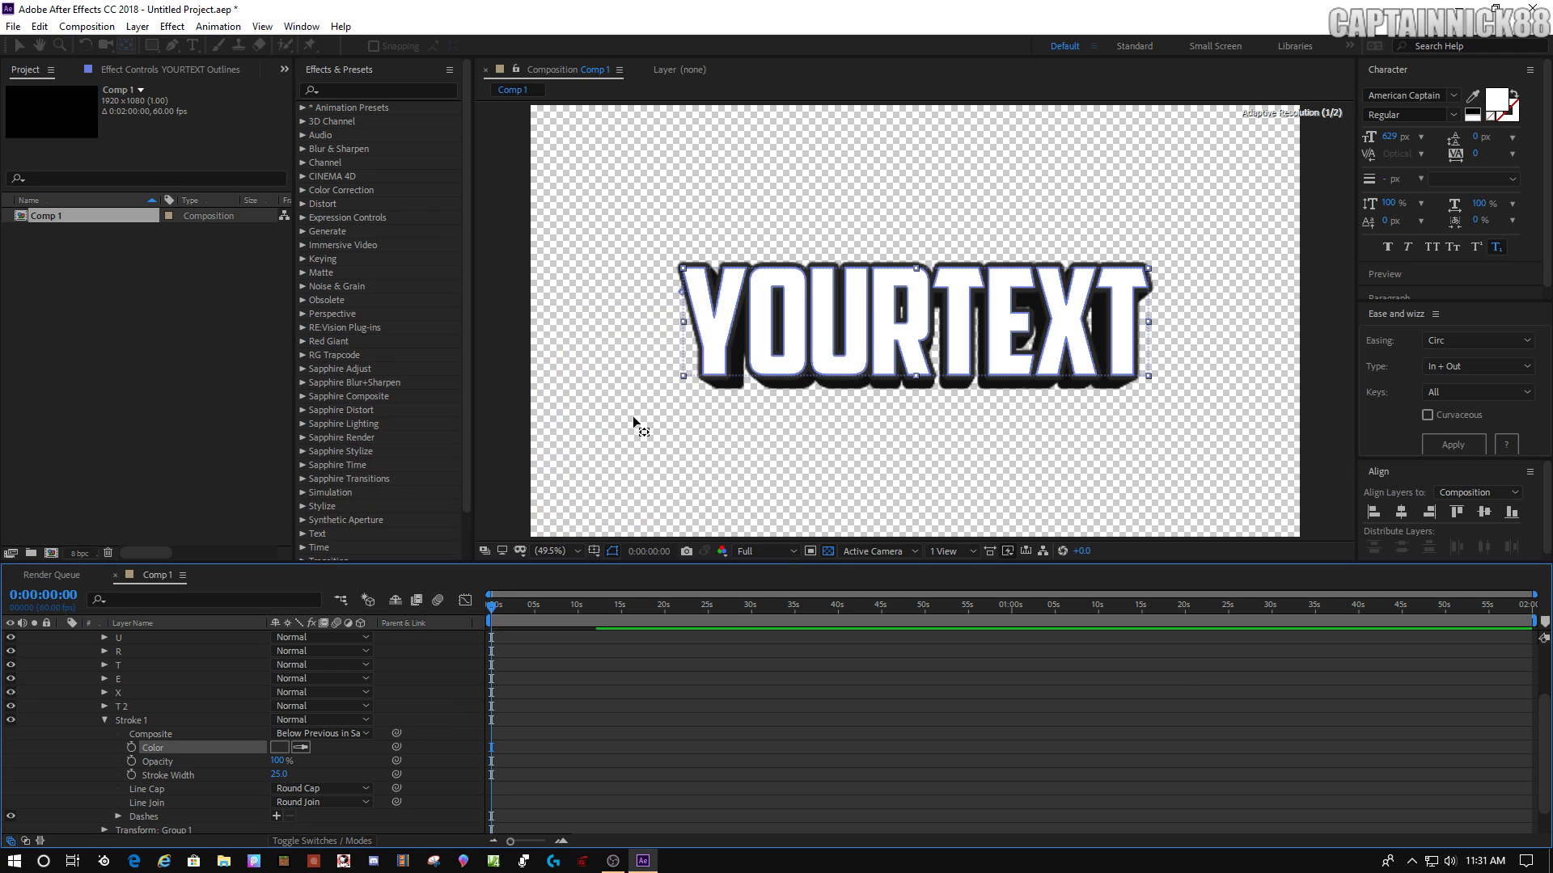
scroll(309, 706, up, 3)
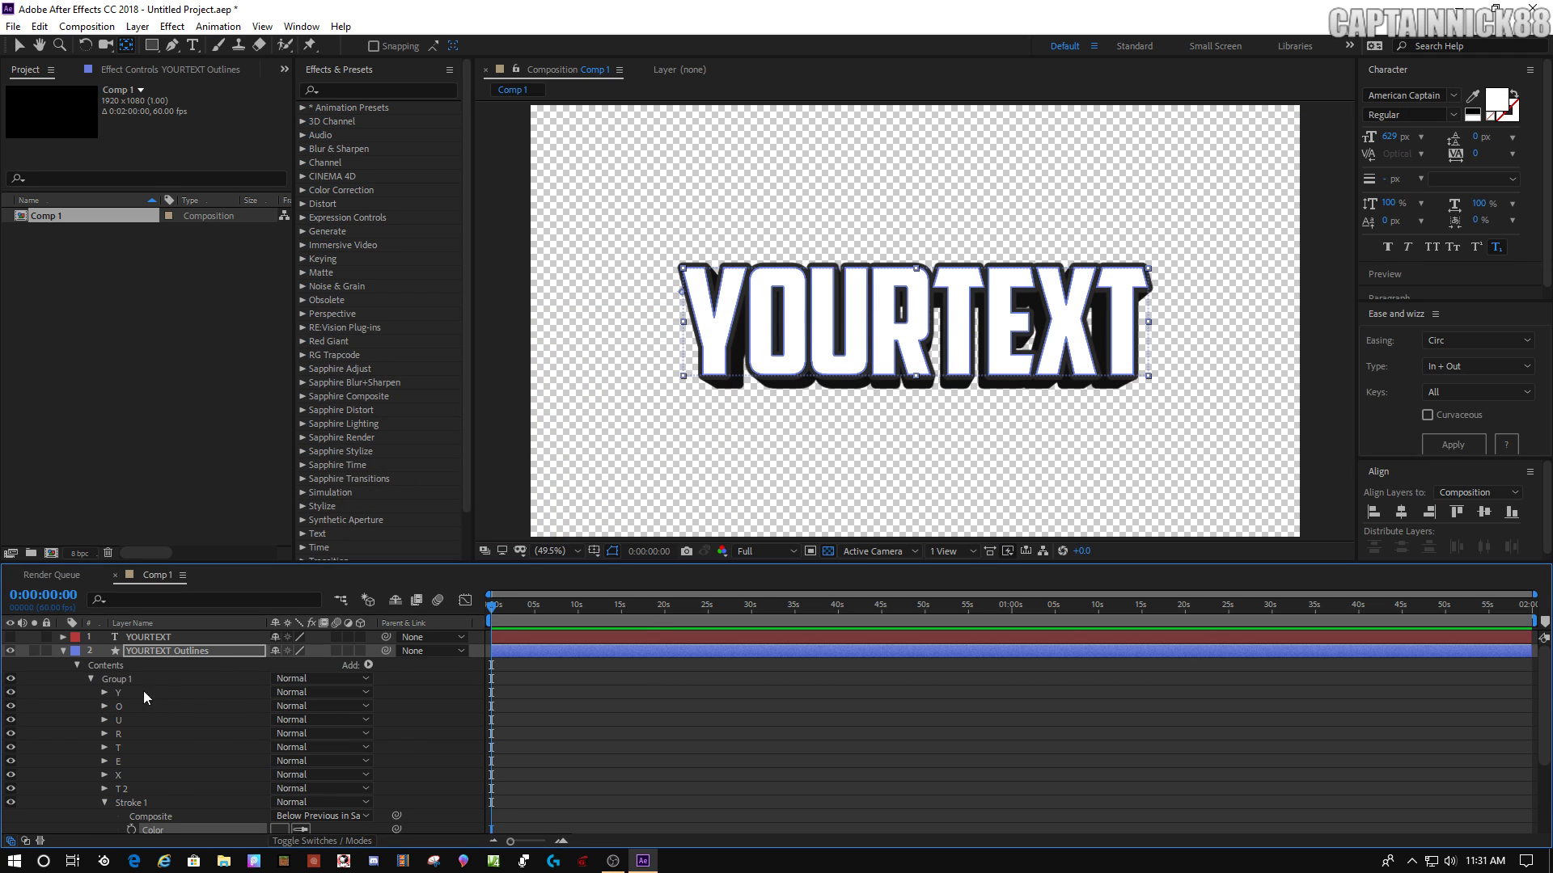
click(64, 651)
click(212, 700)
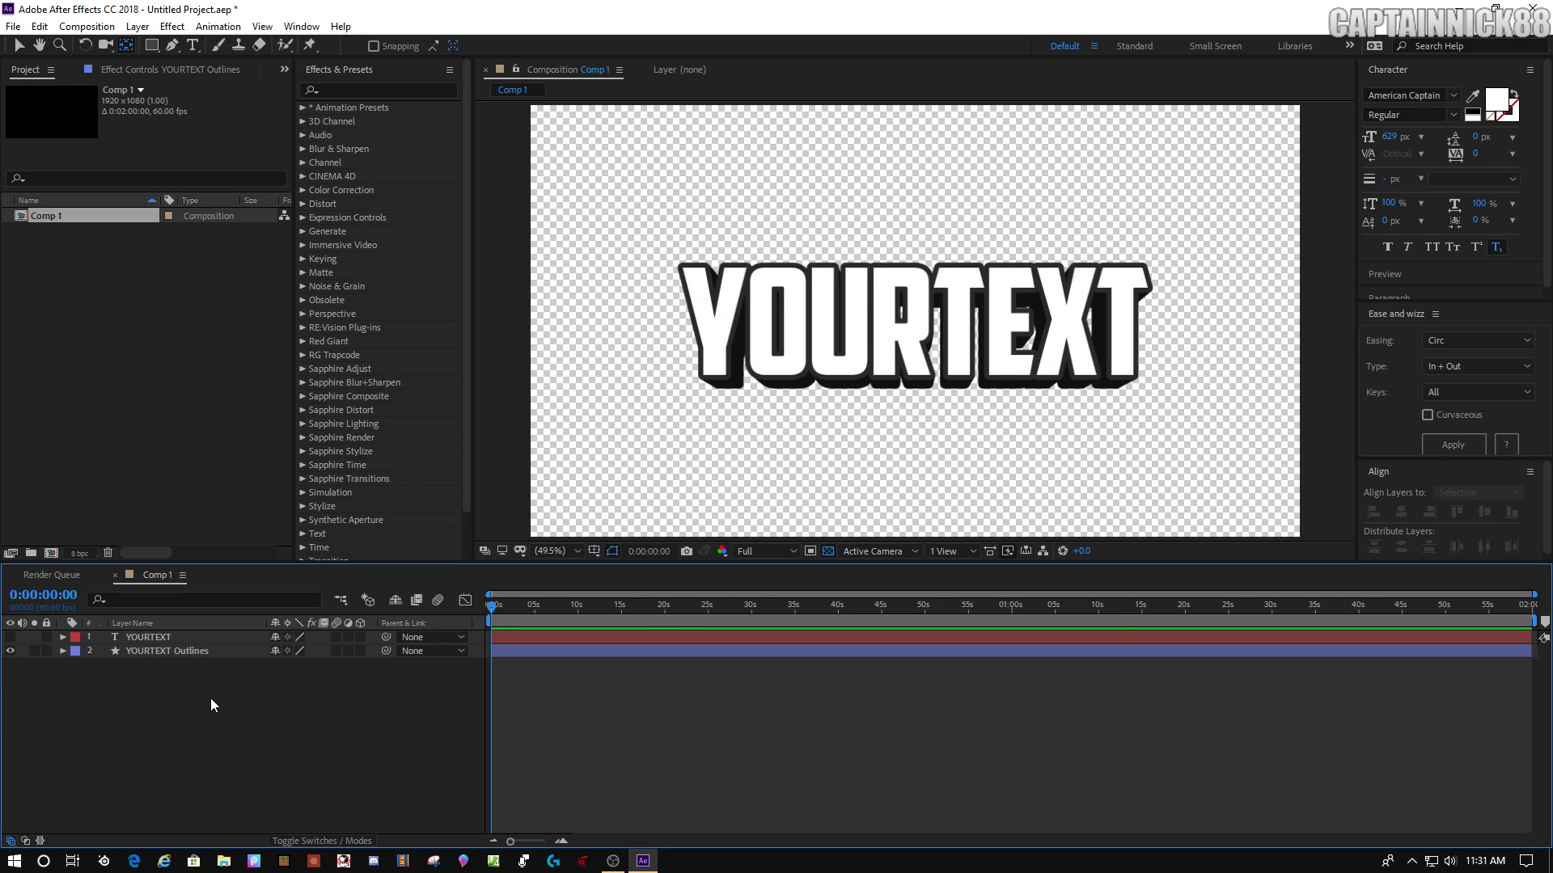
Compare the extruded text against the solid composition background and the transparency grid
click(827, 550)
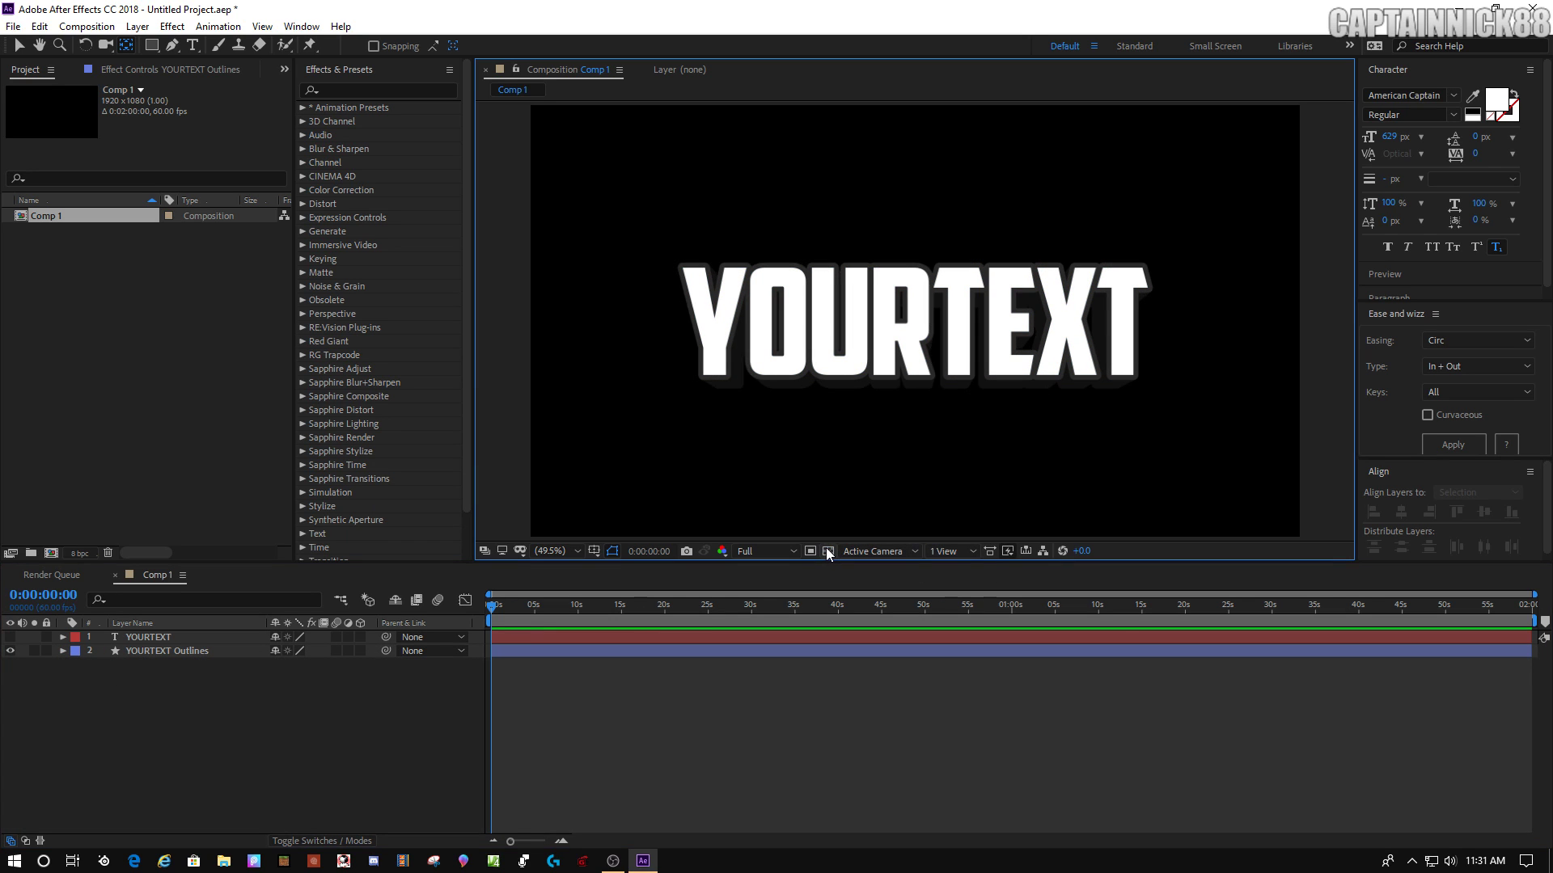
click(828, 551)
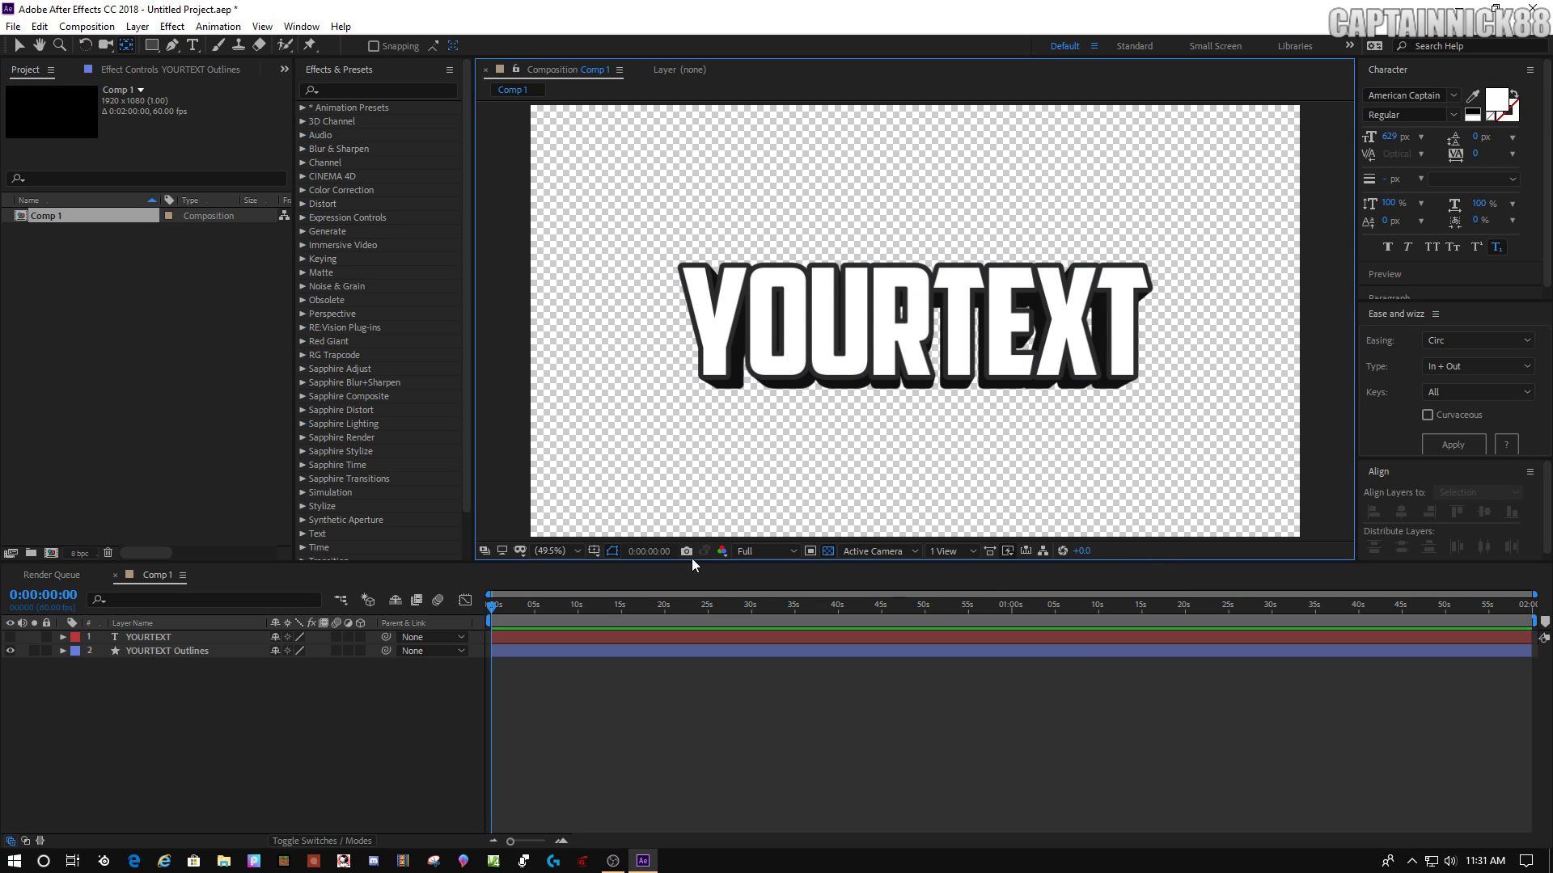
click(384, 756)
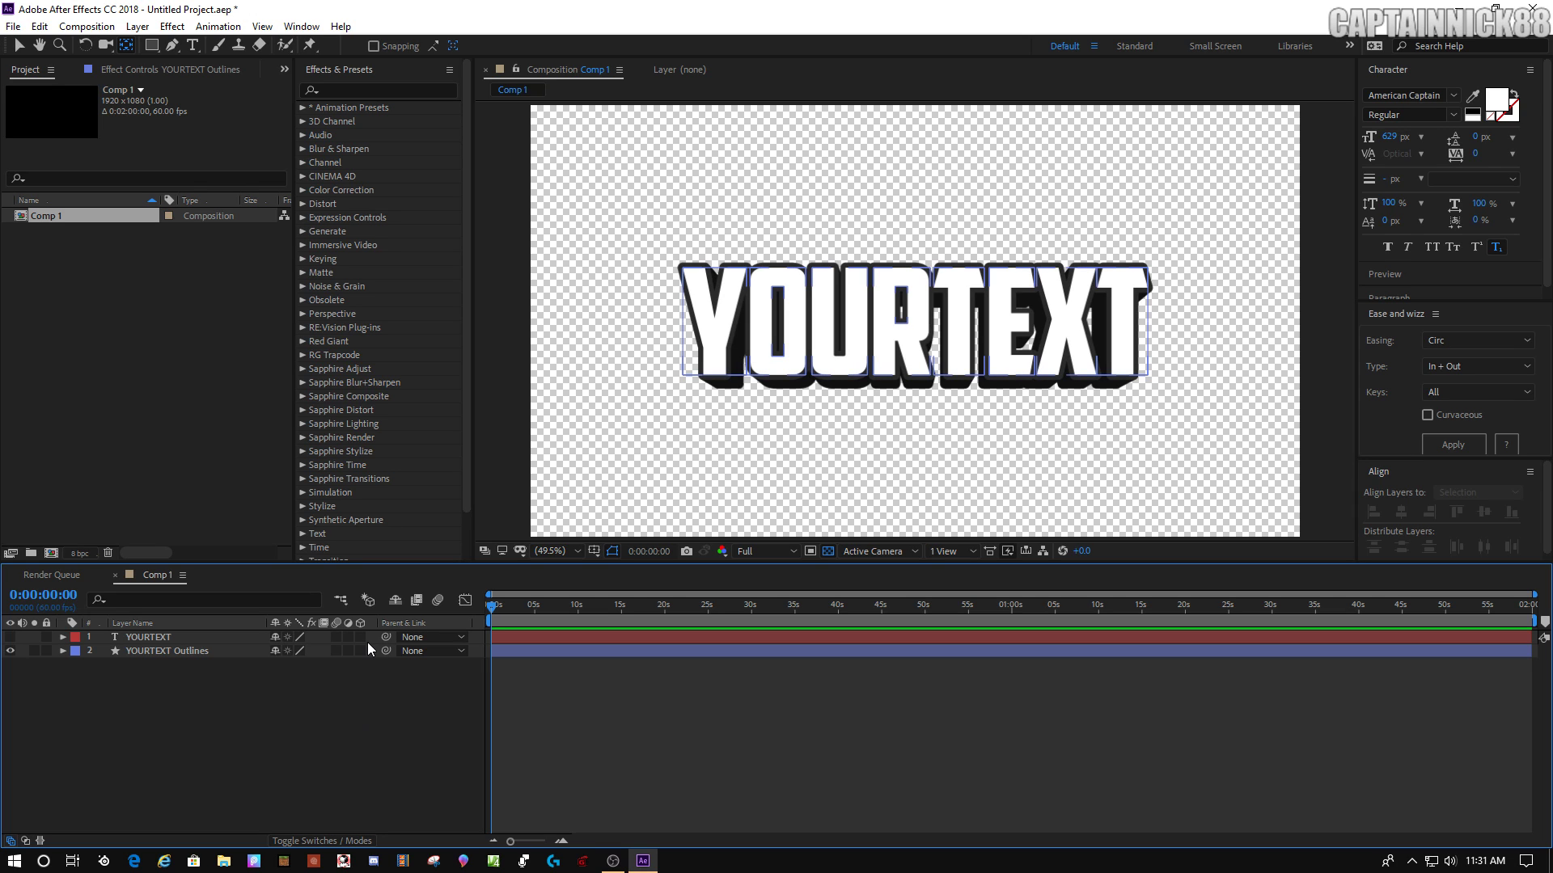
Find the Gradient Ramp effect, apply it to the YOURTEXT text layer, and make that layer visible
click(330, 89)
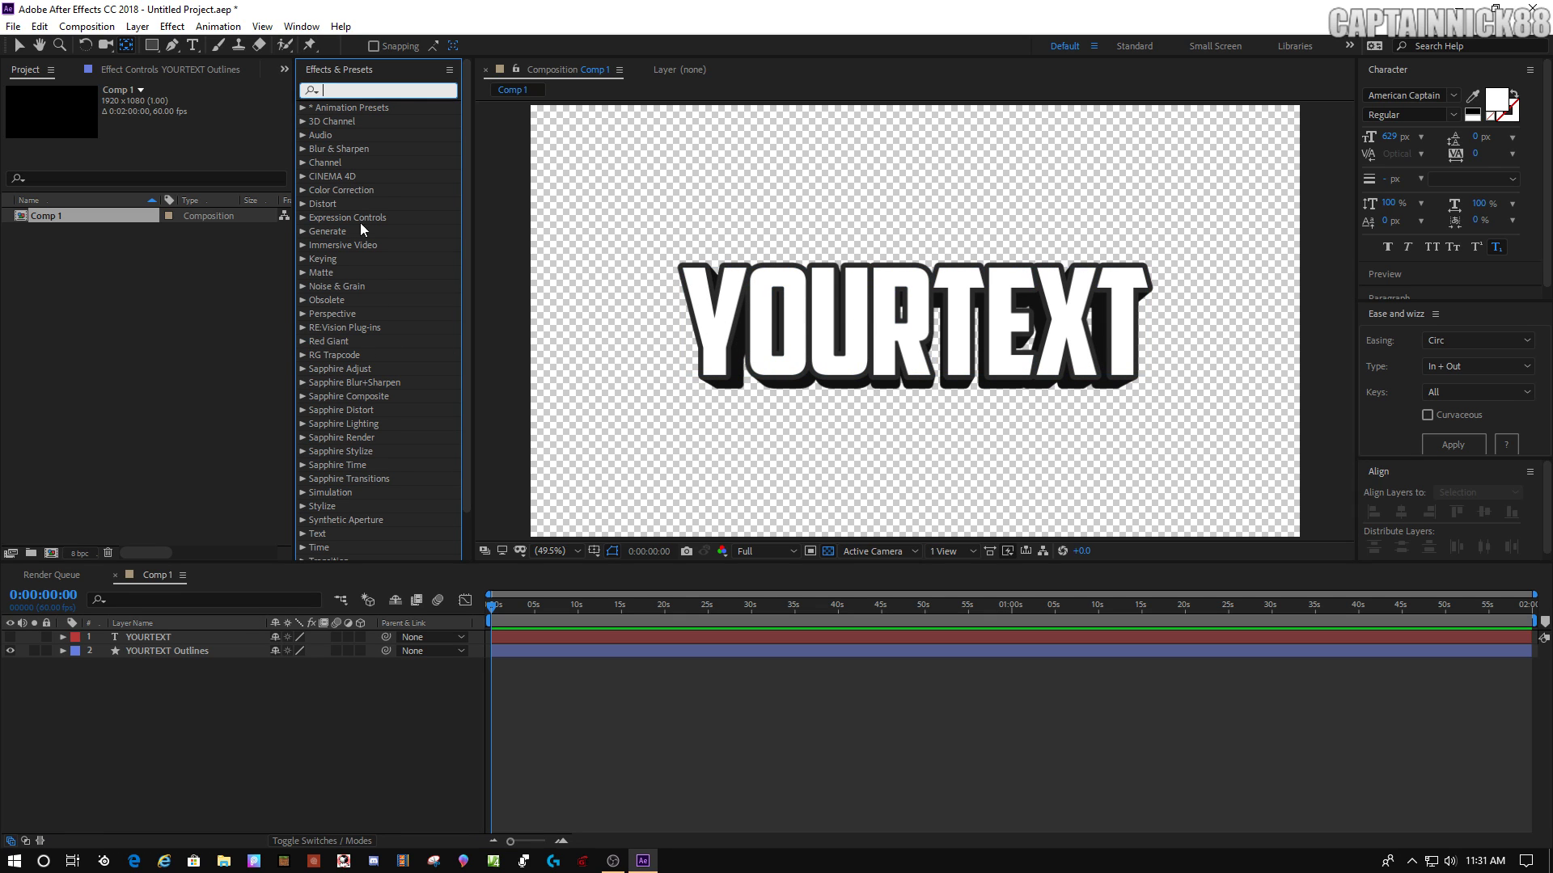
click(246, 709)
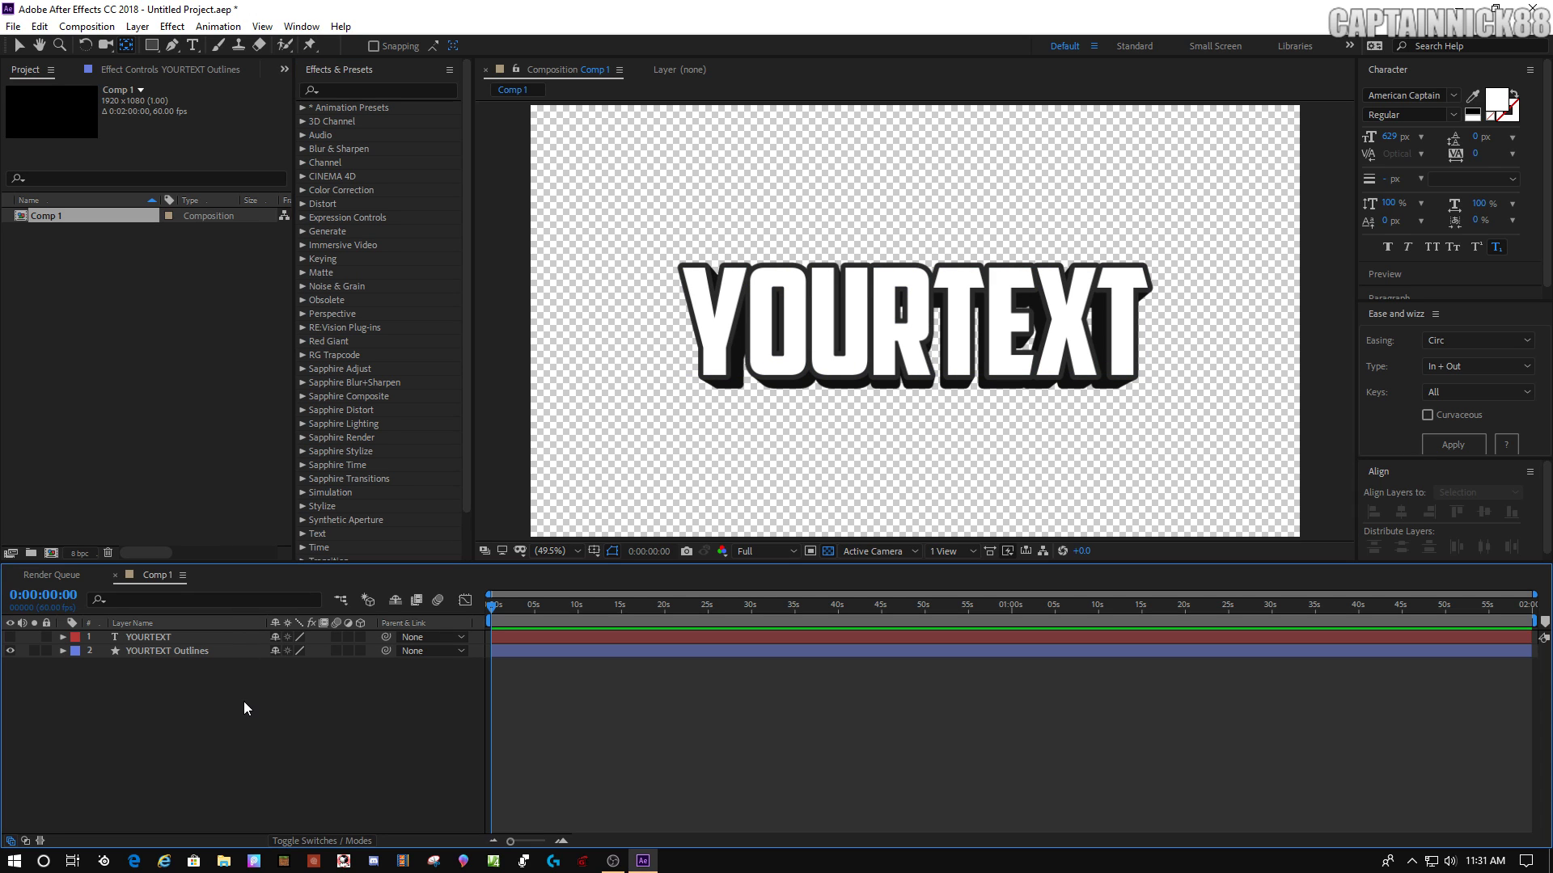
click(329, 89)
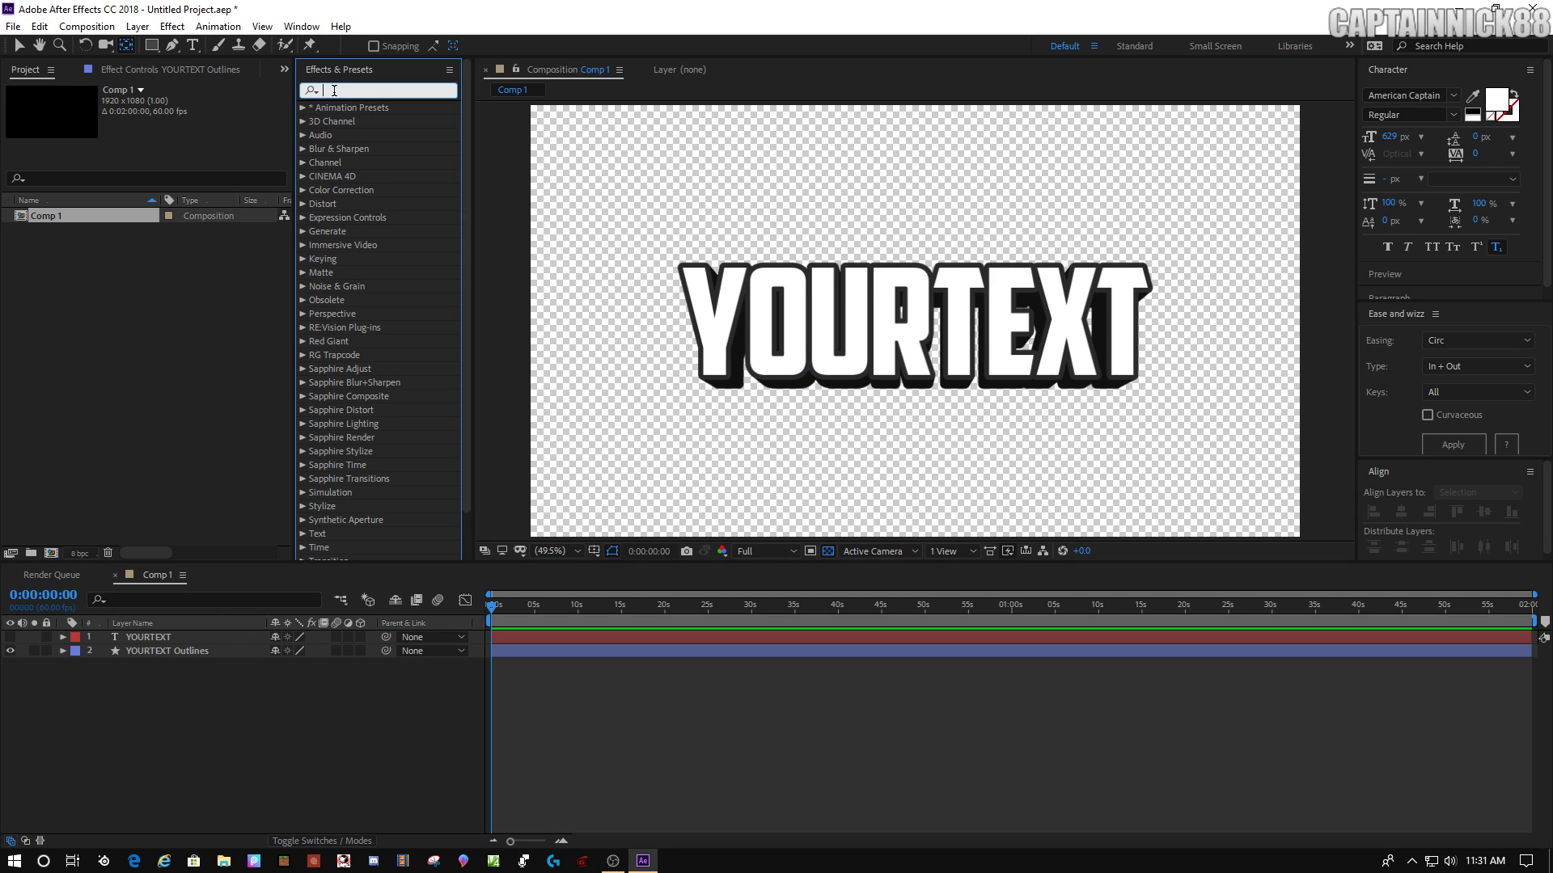
text(gradient)
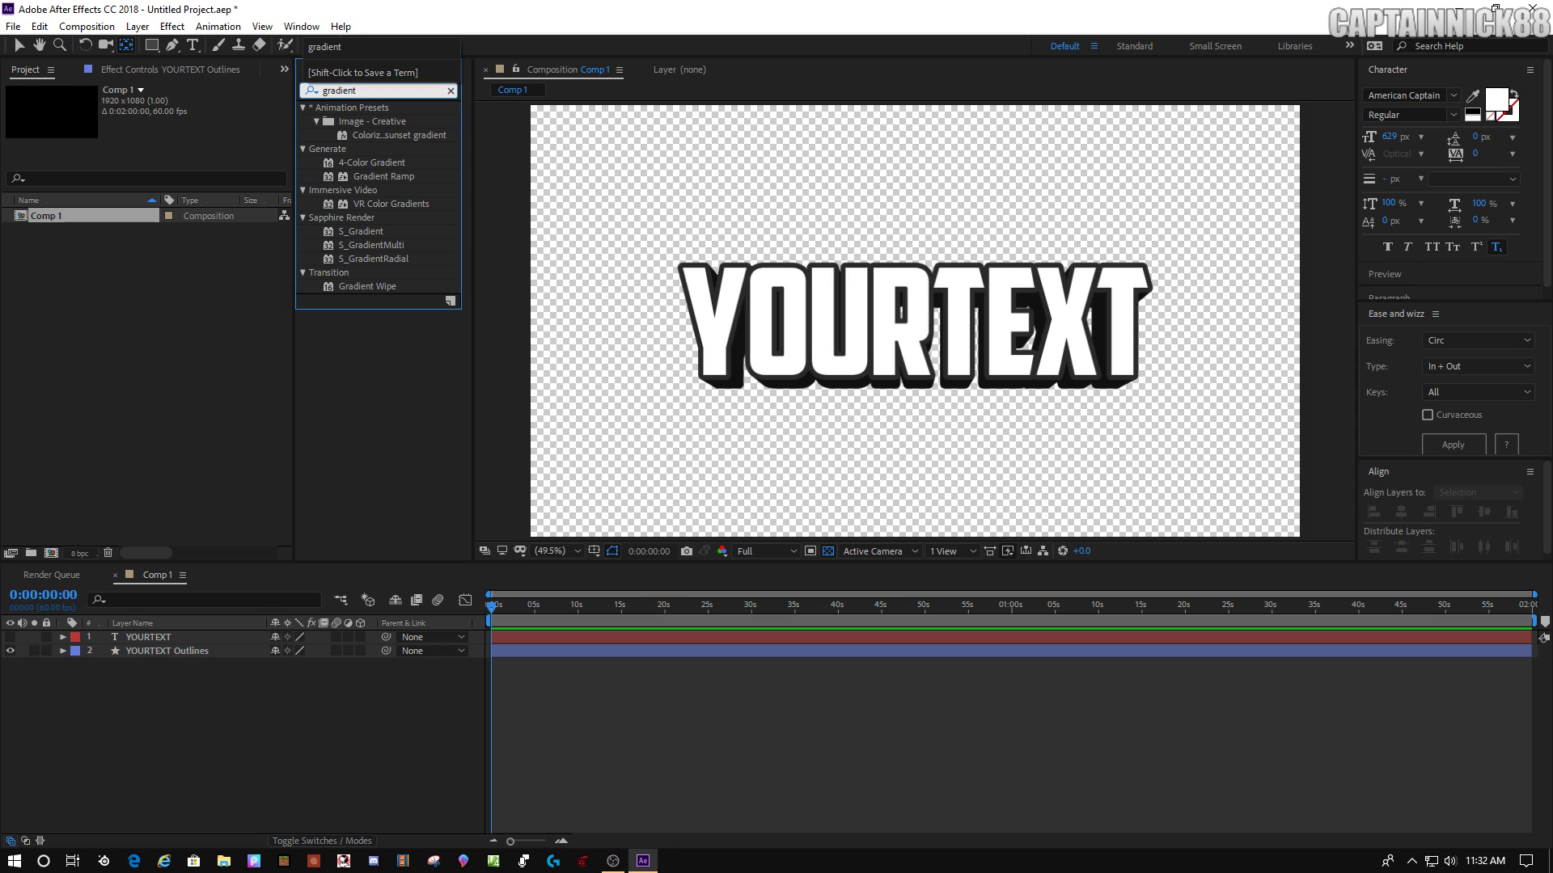
click(391, 173)
drag(391, 174, 182, 637)
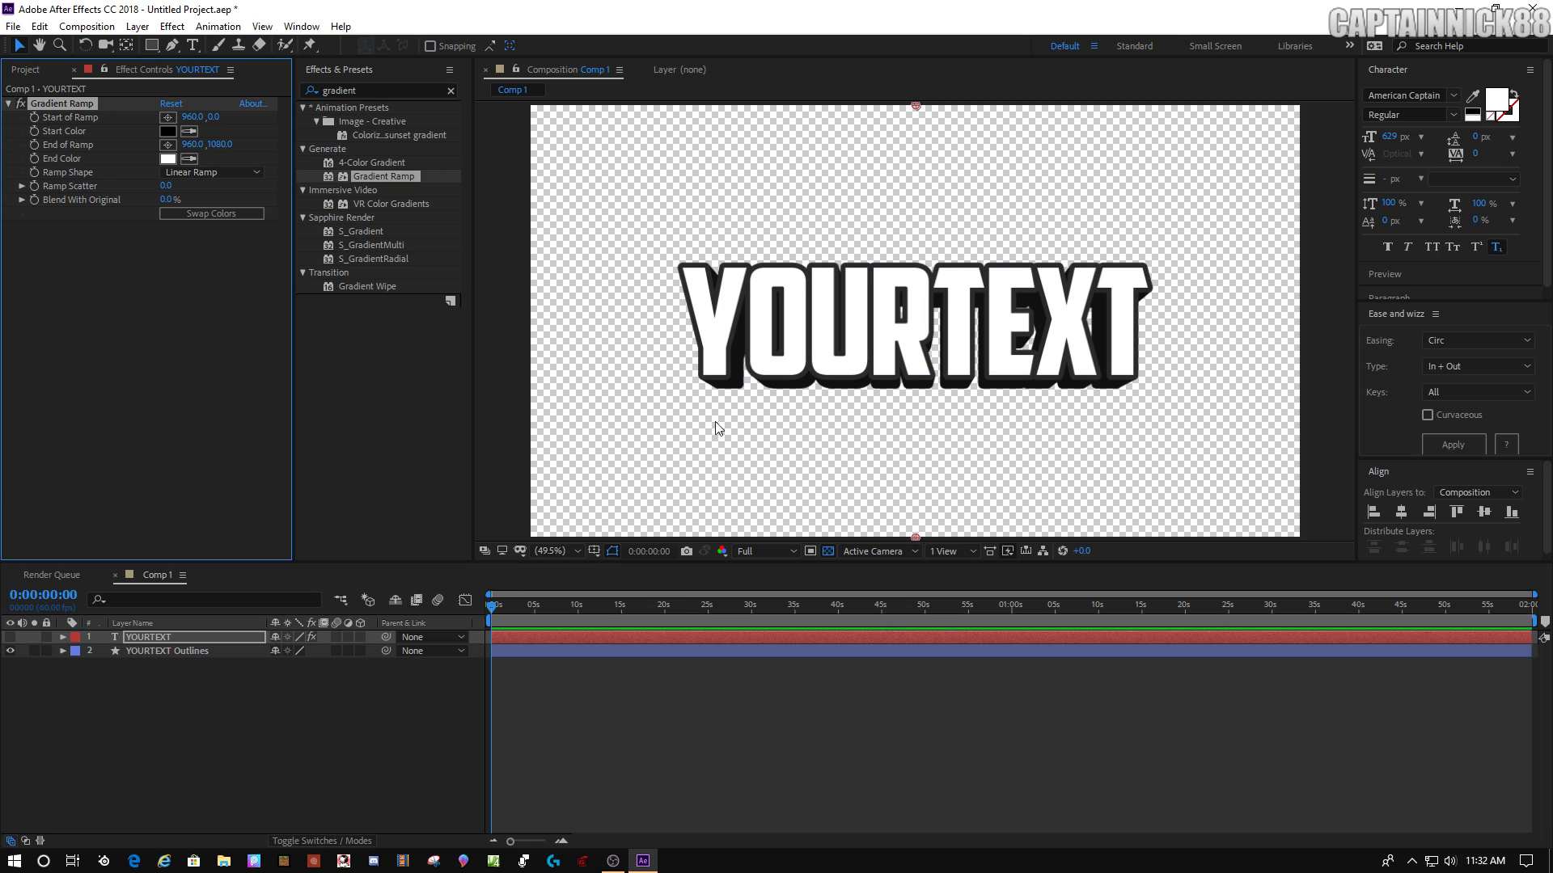
click(9, 637)
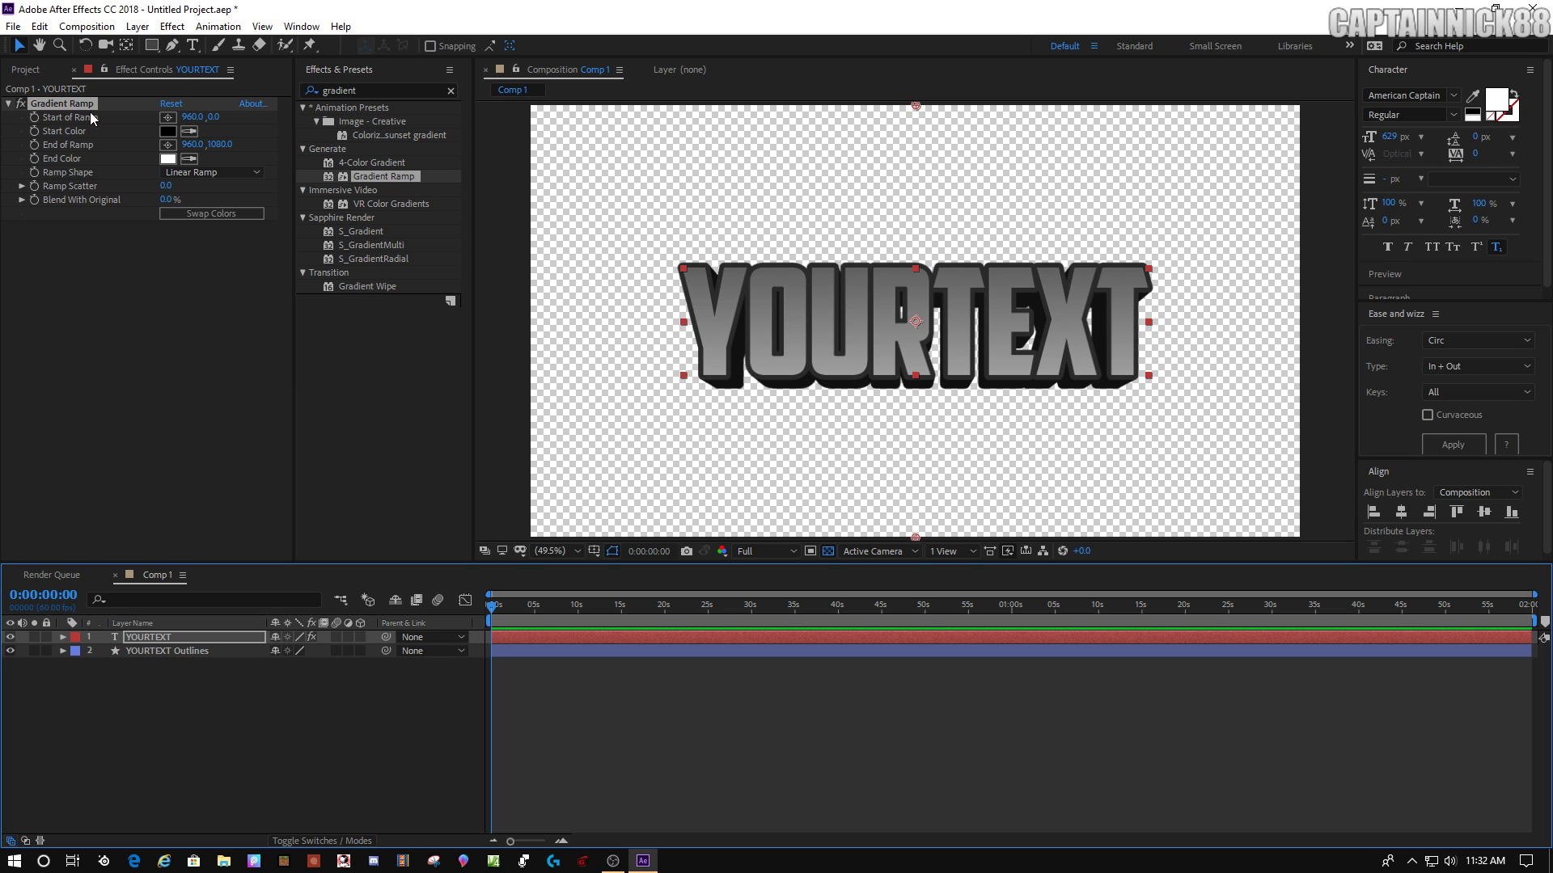
Set the gradient's start of ramp to 960, 408 and its end of ramp to 960, 675
drag(213, 117, 554, 106)
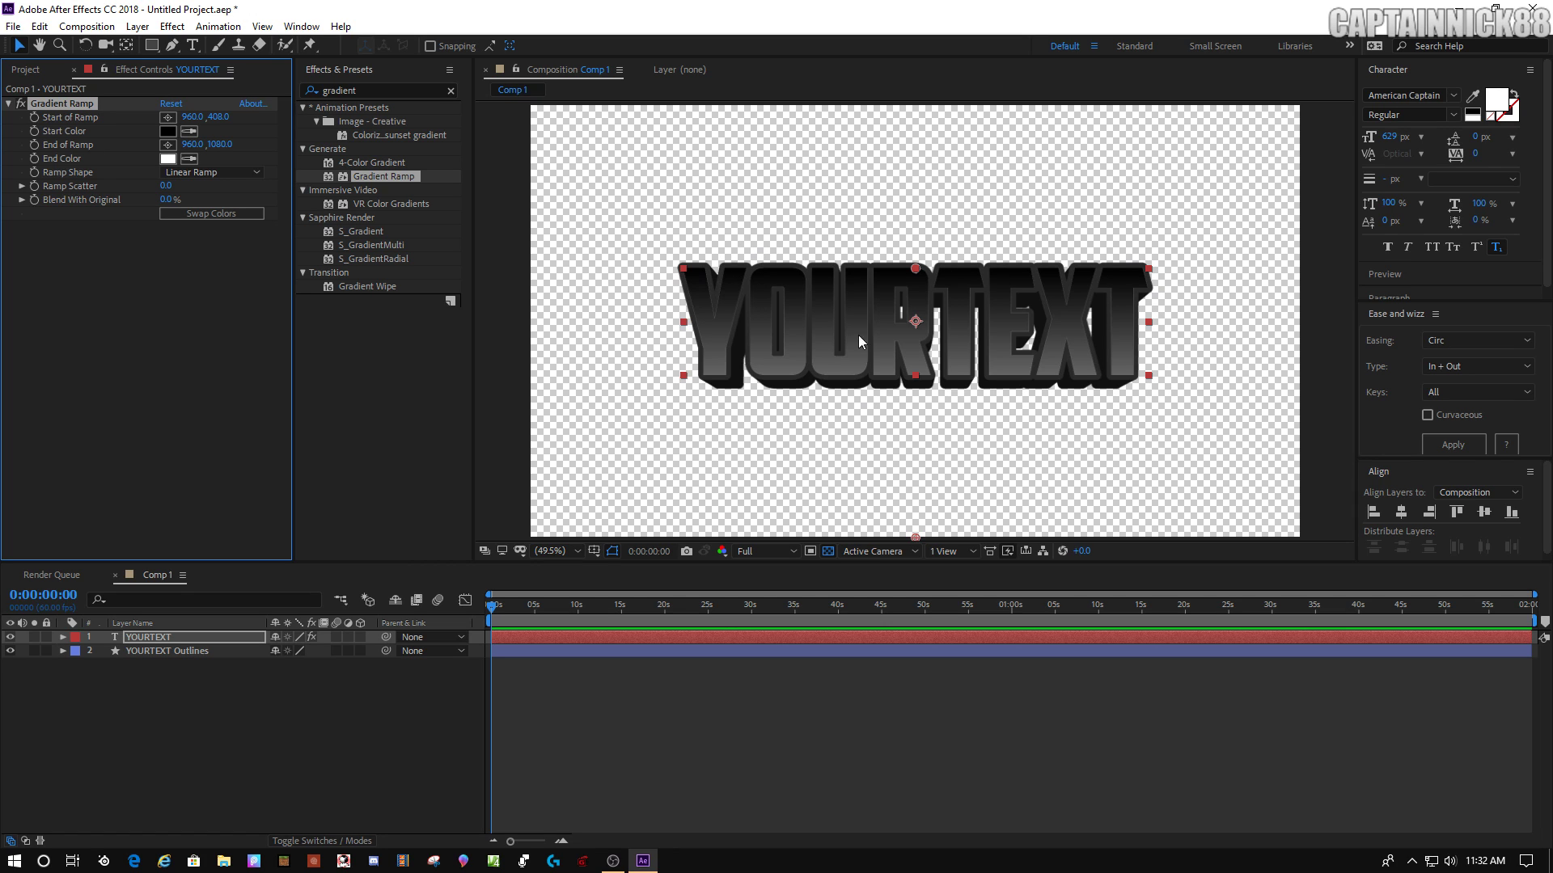
drag(218, 144, 10, 205)
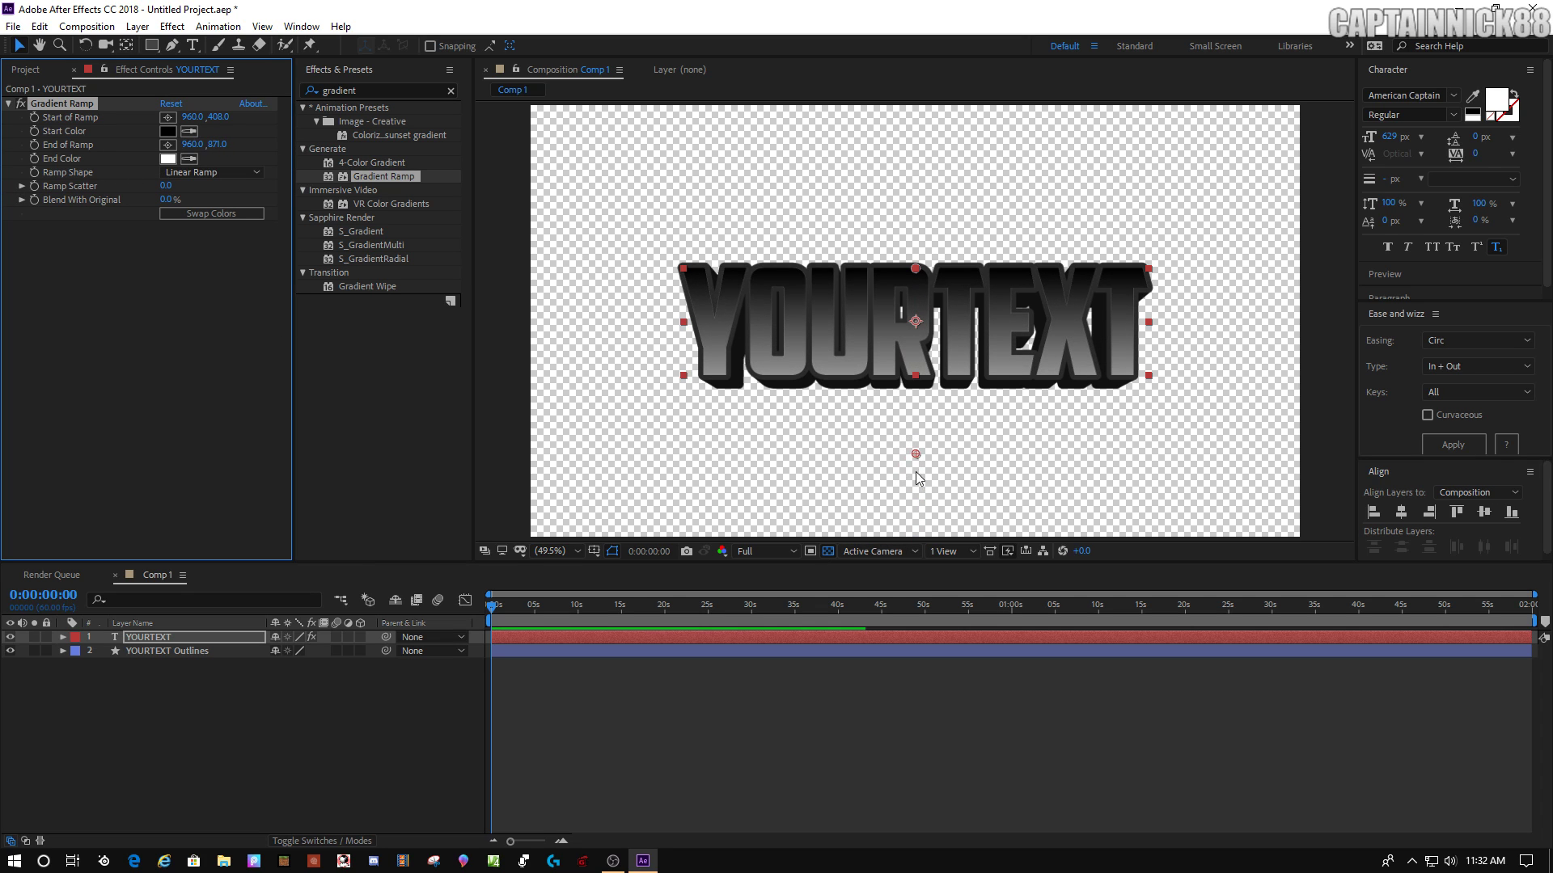
drag(217, 144, 38, 156)
key(space)
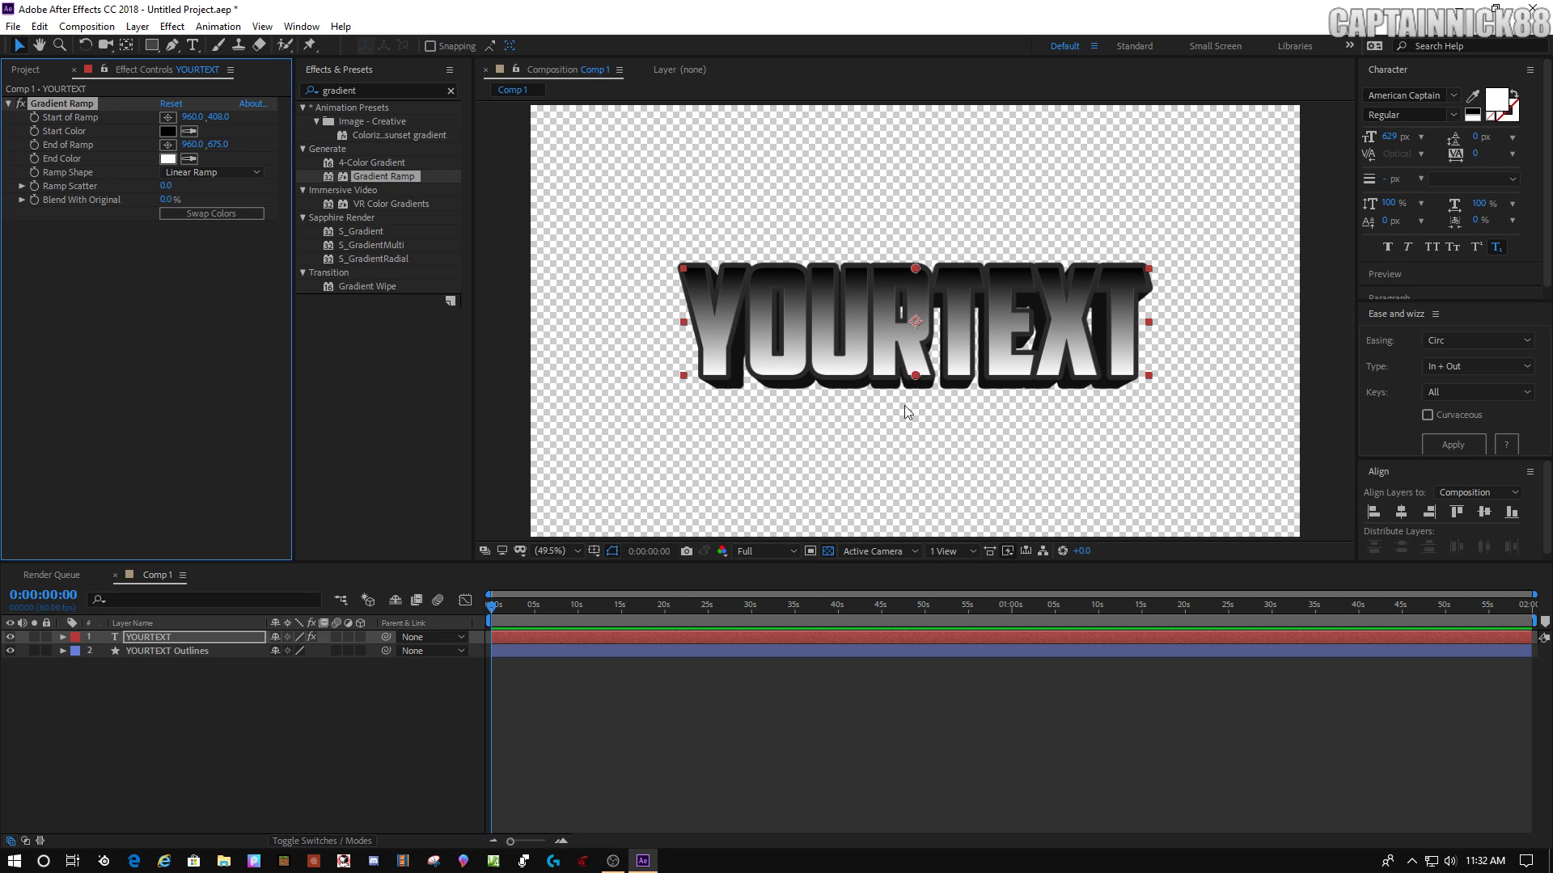
Swap the Gradient Ramp's colors and set its start color to yellow FFE400
click(207, 213)
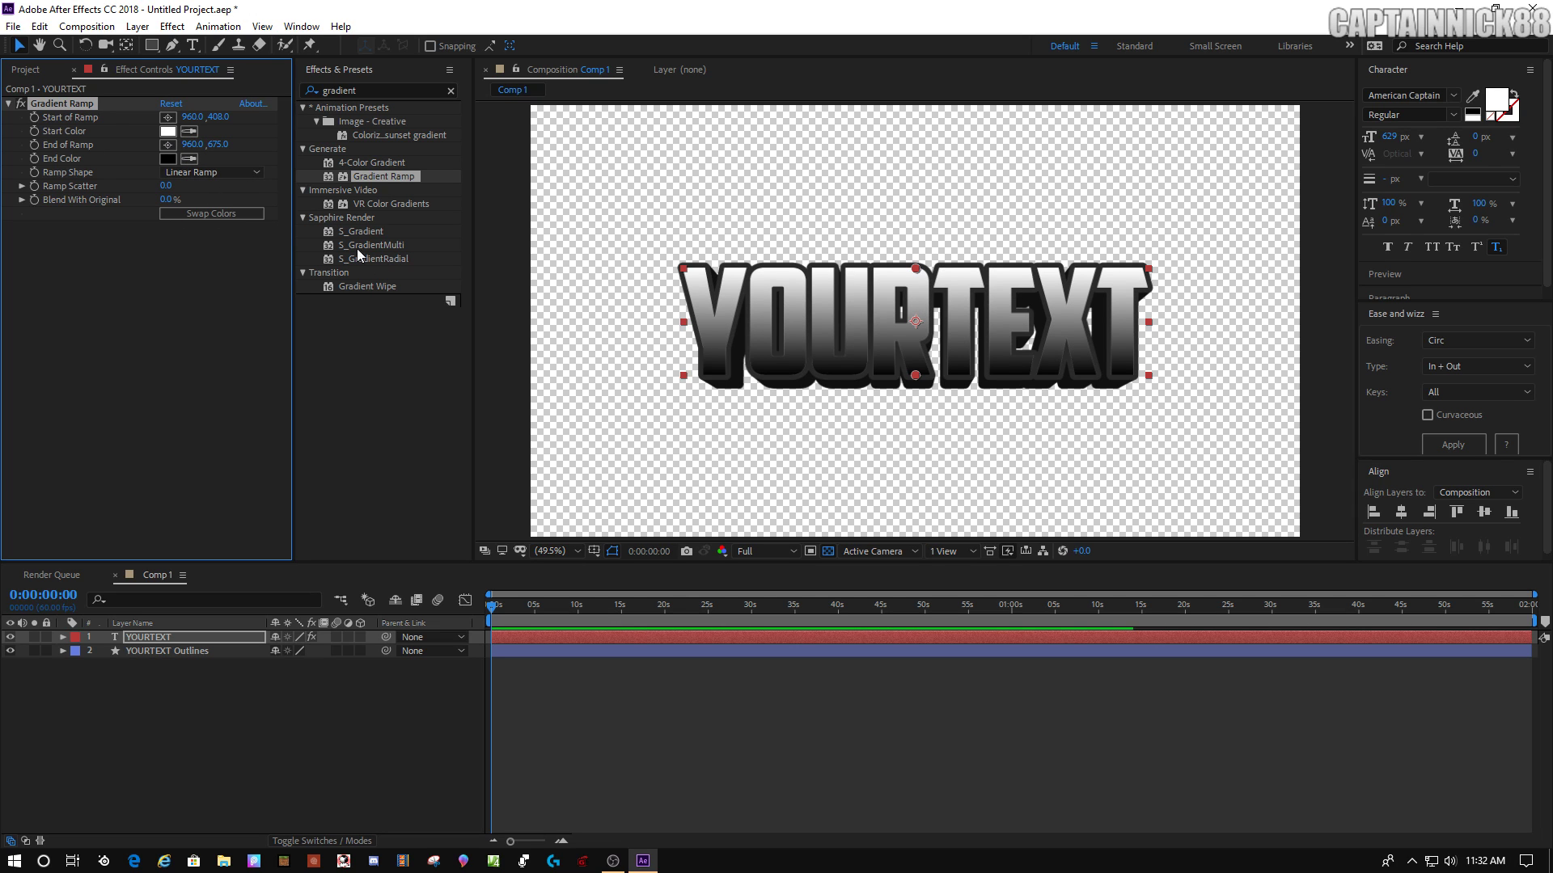
click(218, 213)
click(218, 214)
click(168, 131)
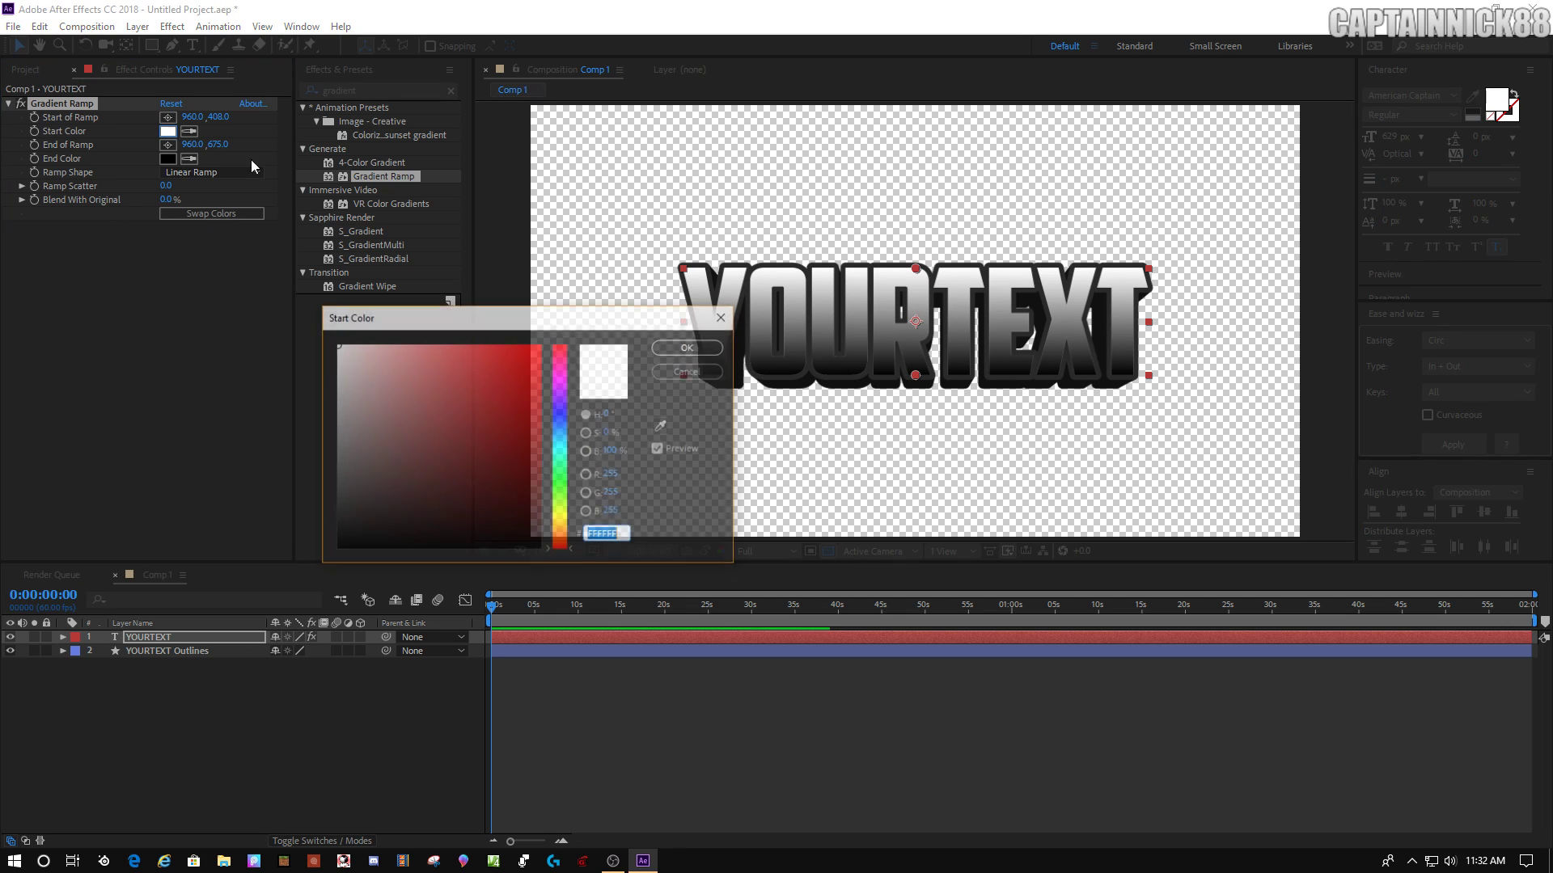
drag(564, 551, 564, 524)
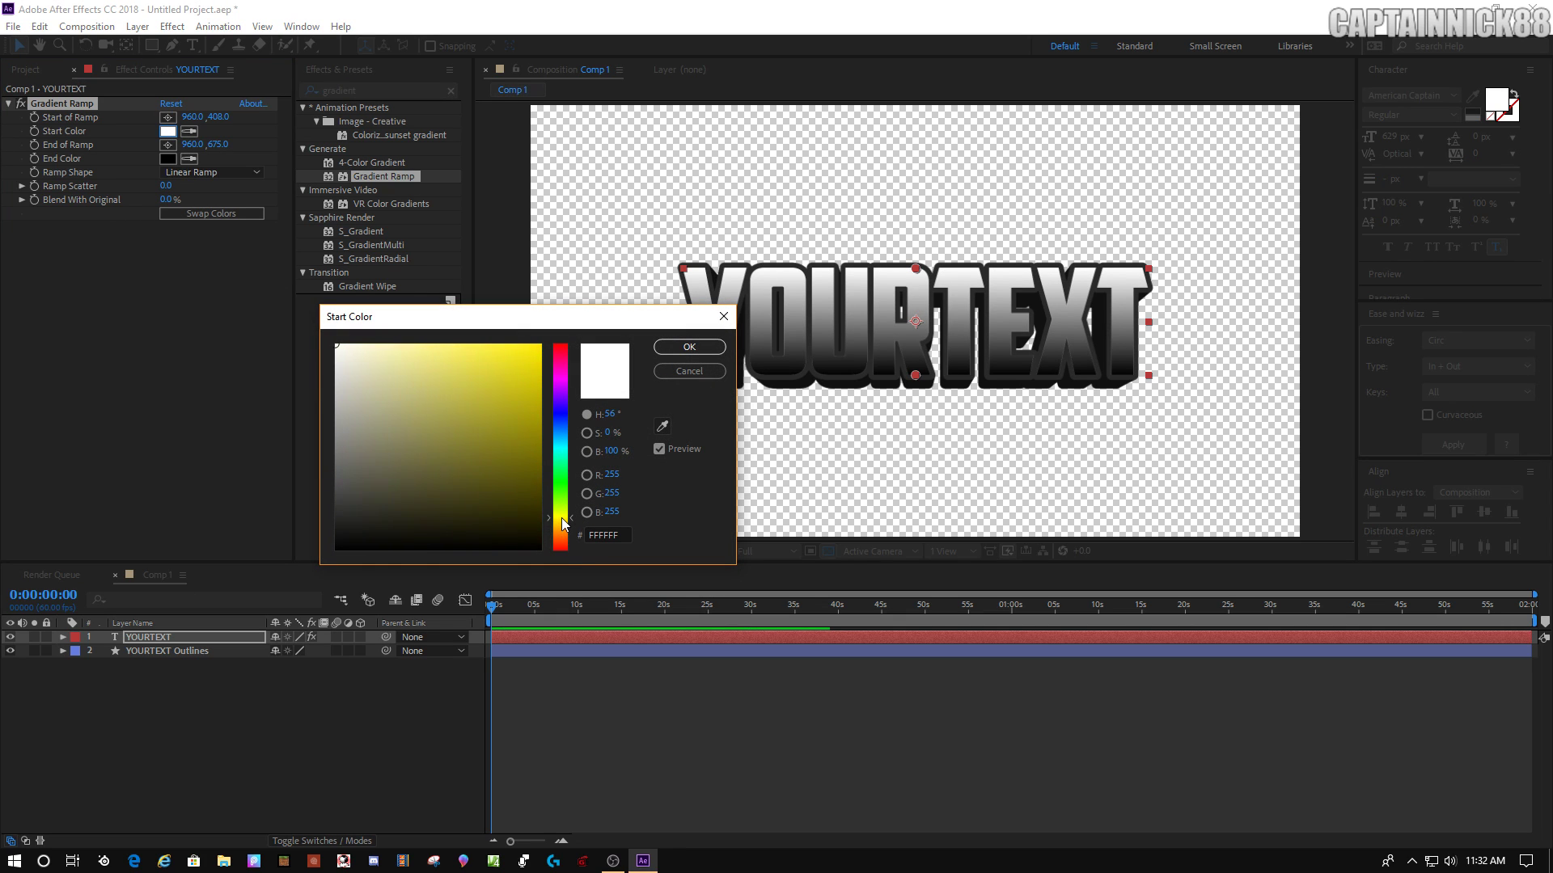
click(540, 346)
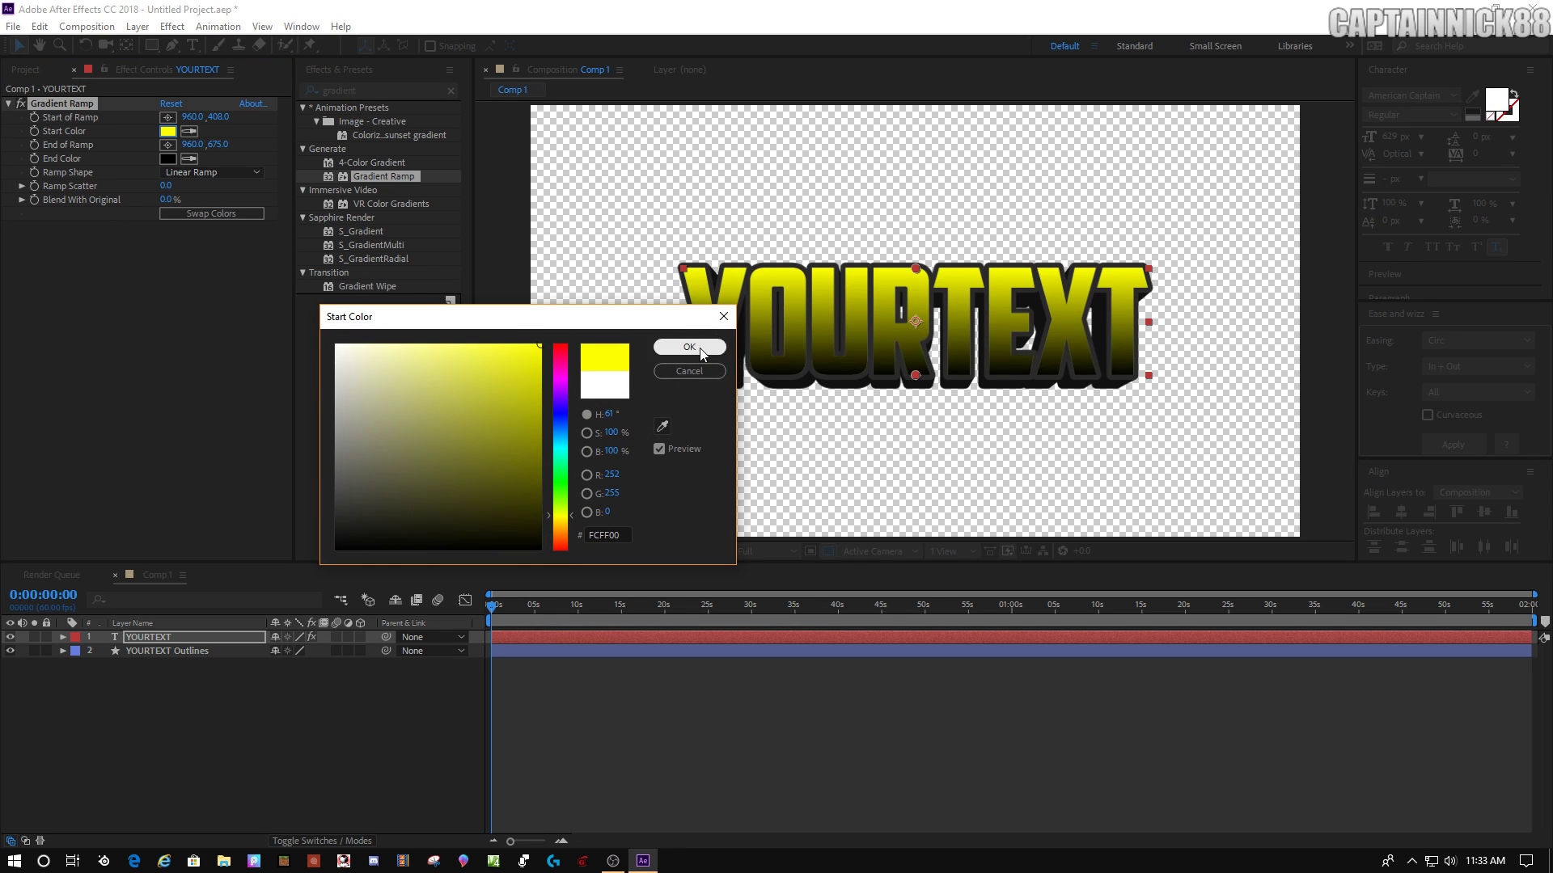
click(561, 520)
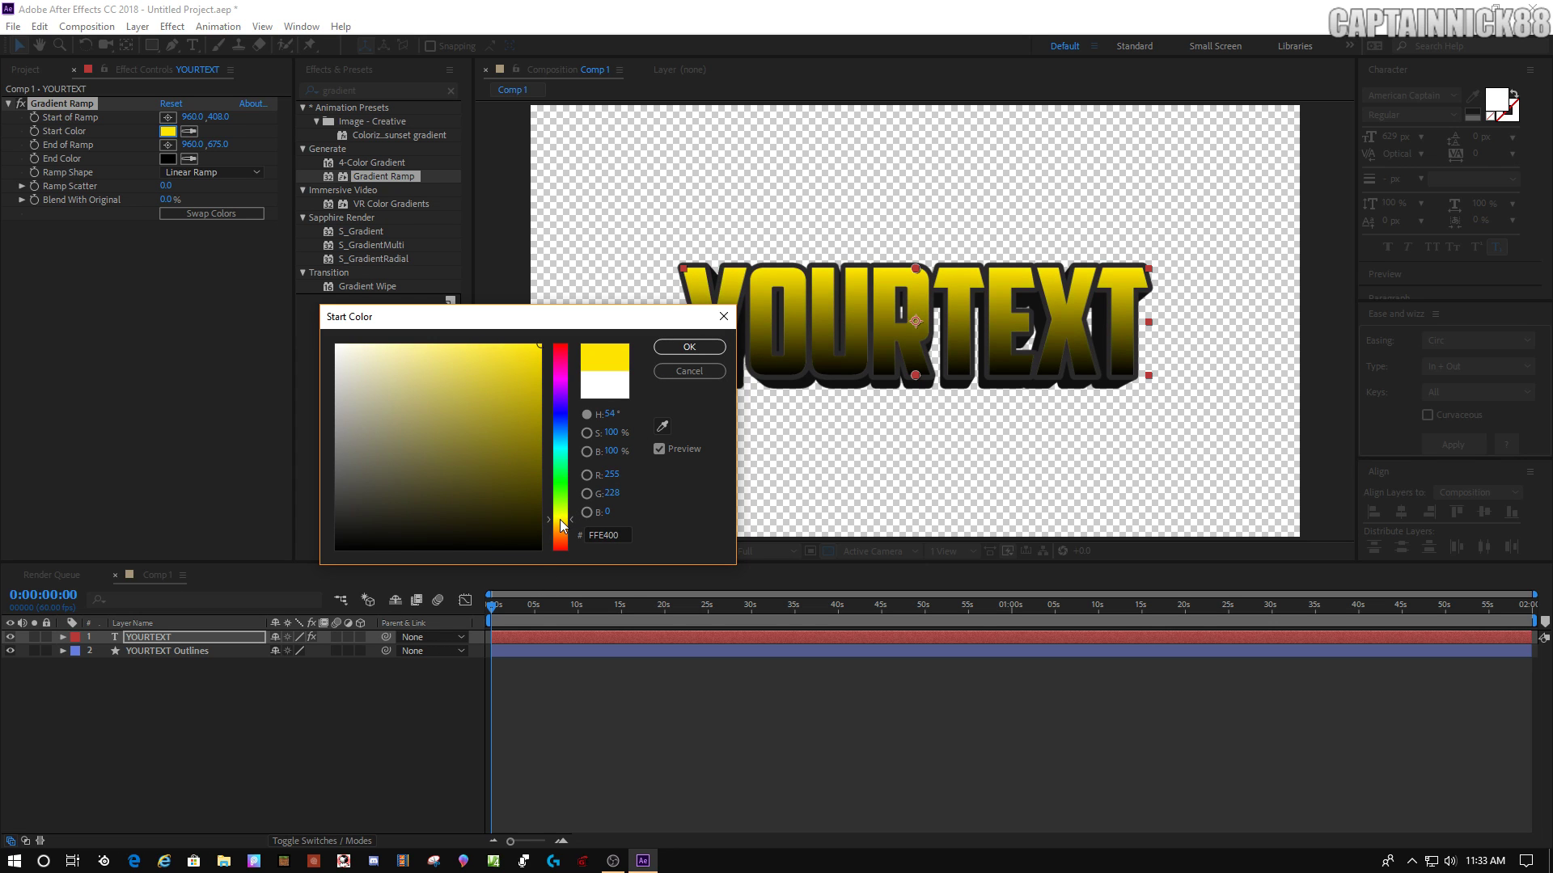
click(689, 348)
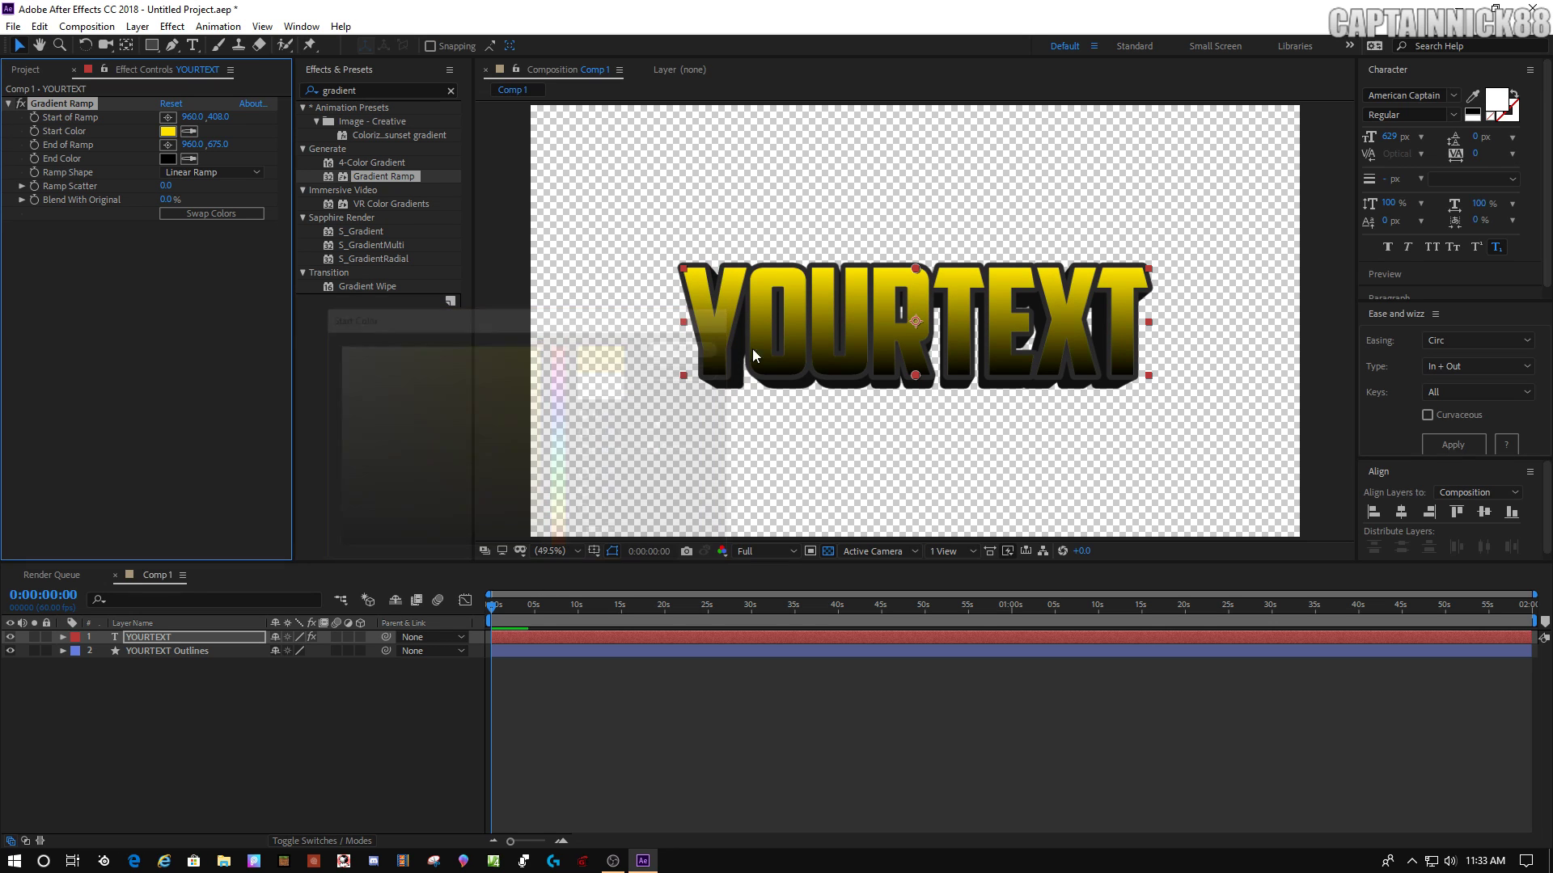
Set the Gradient Ramp's end color to a fully saturated orange-red
click(167, 159)
click(560, 545)
drag(530, 535, 539, 345)
click(697, 350)
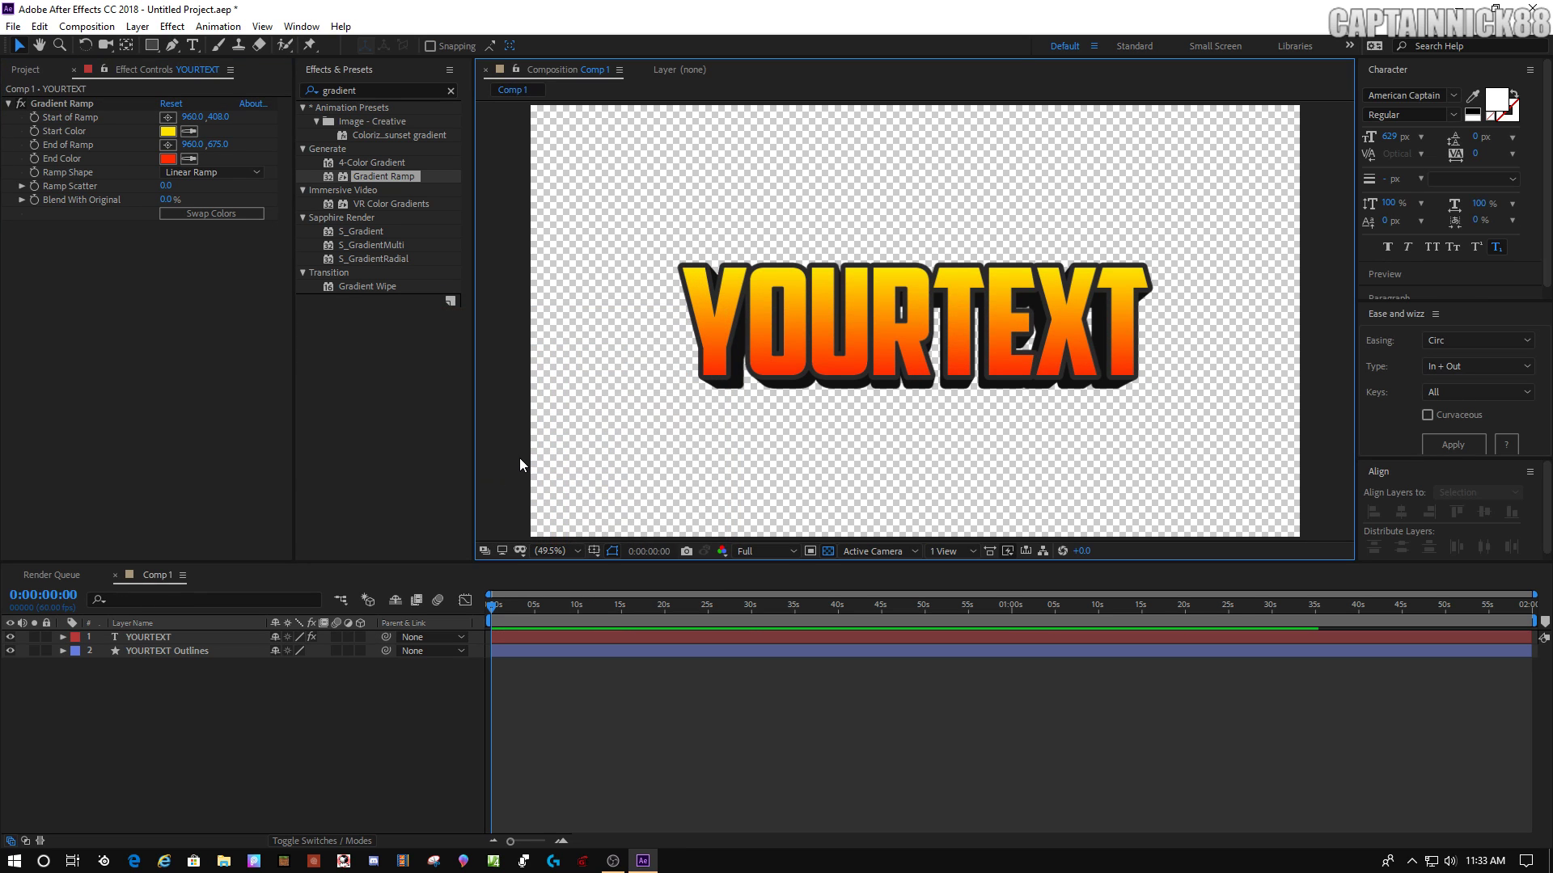
click(200, 104)
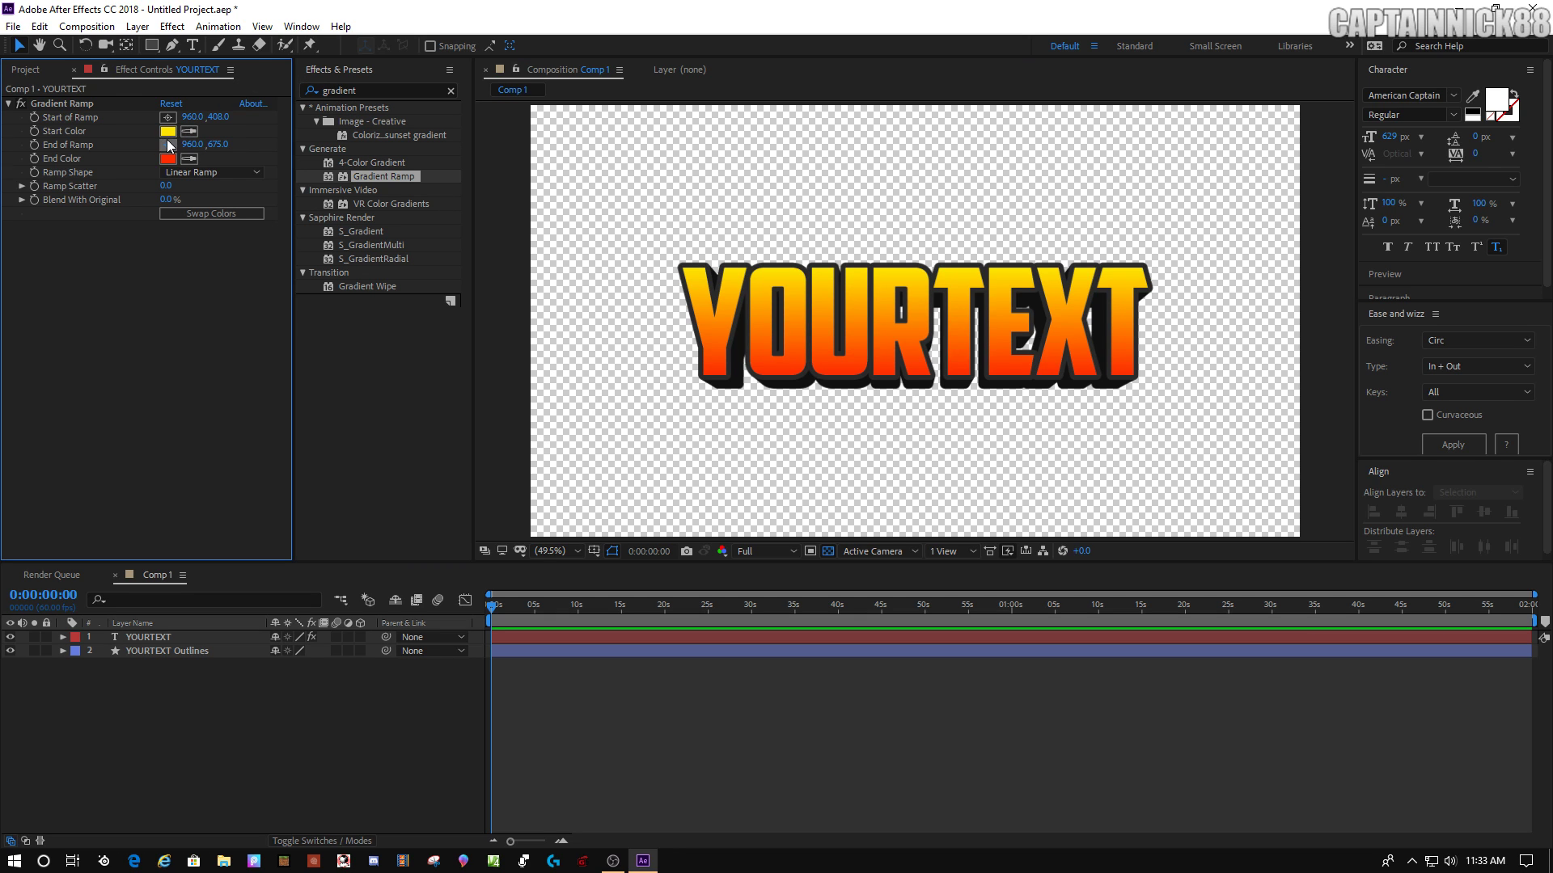
click(176, 256)
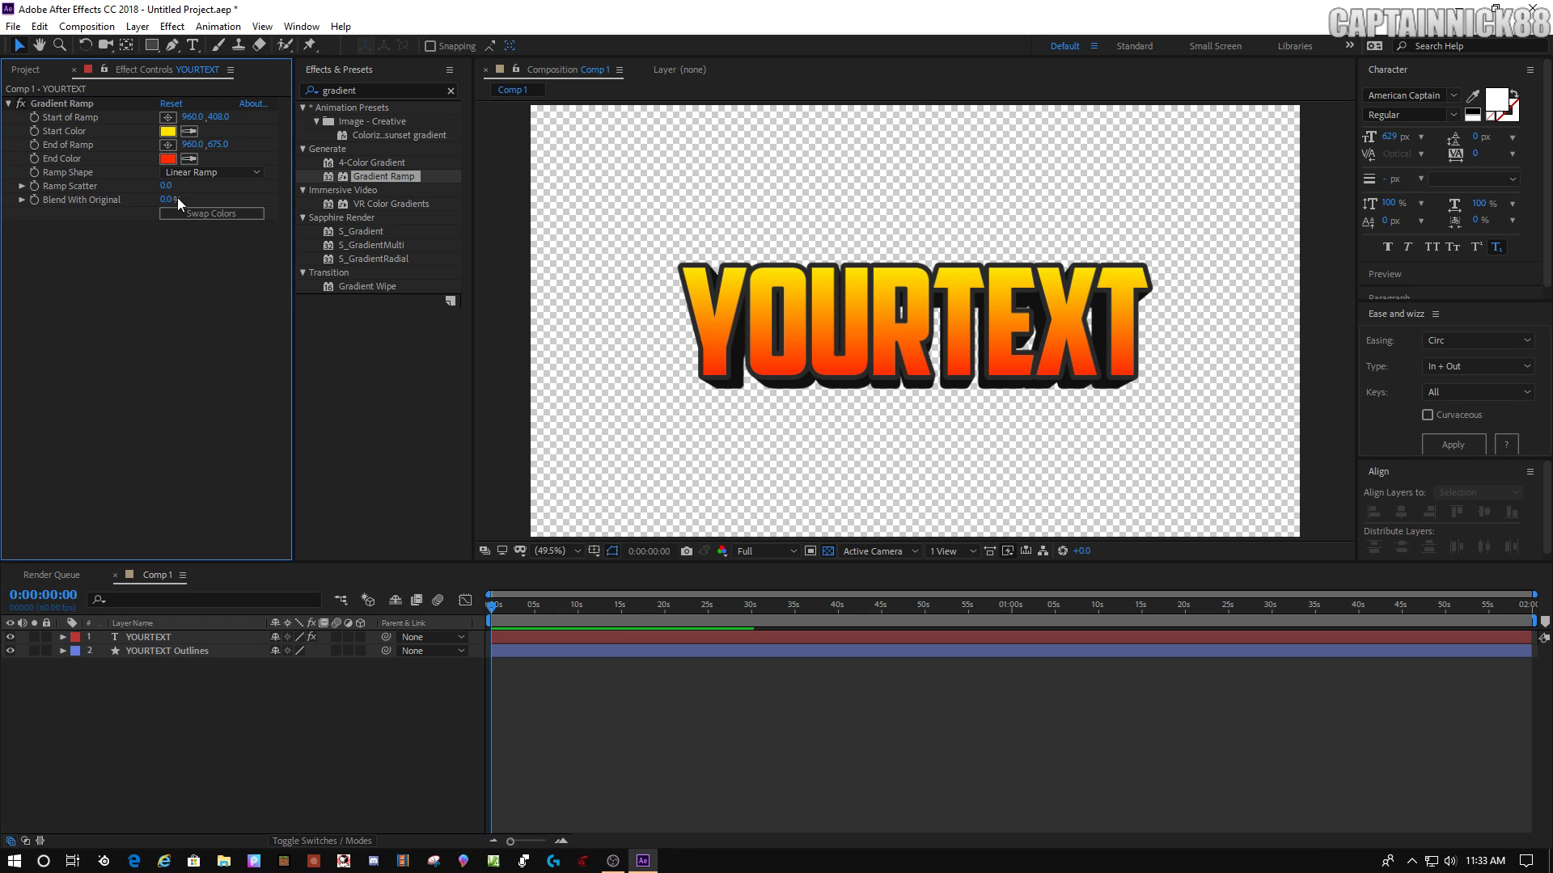
Shift the Gradient Ramp's end color to a purer red, FF0C00
click(168, 159)
click(561, 548)
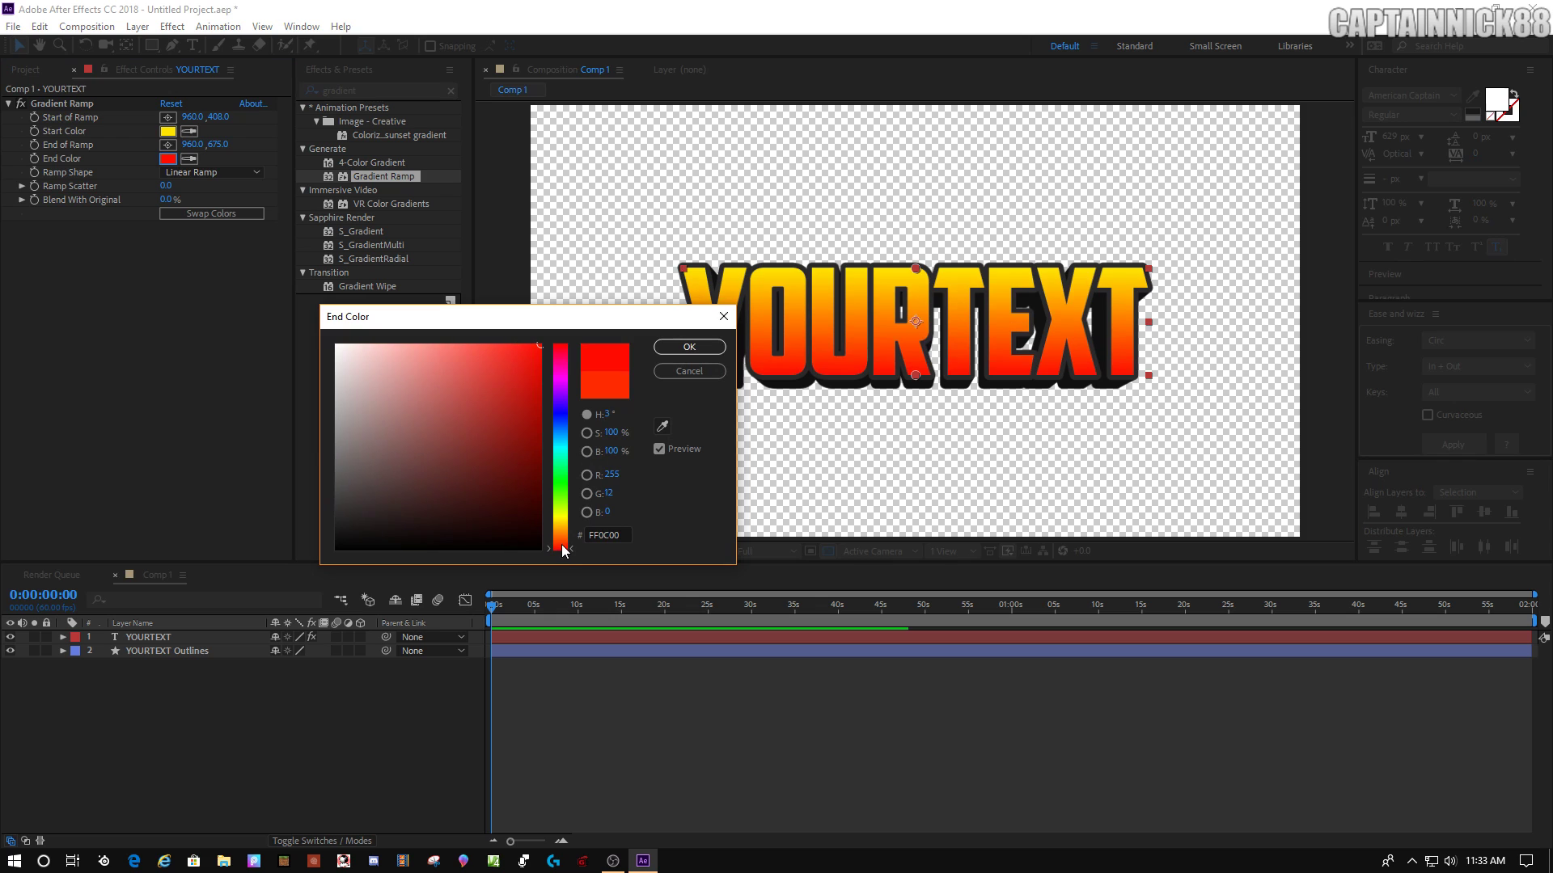
click(689, 346)
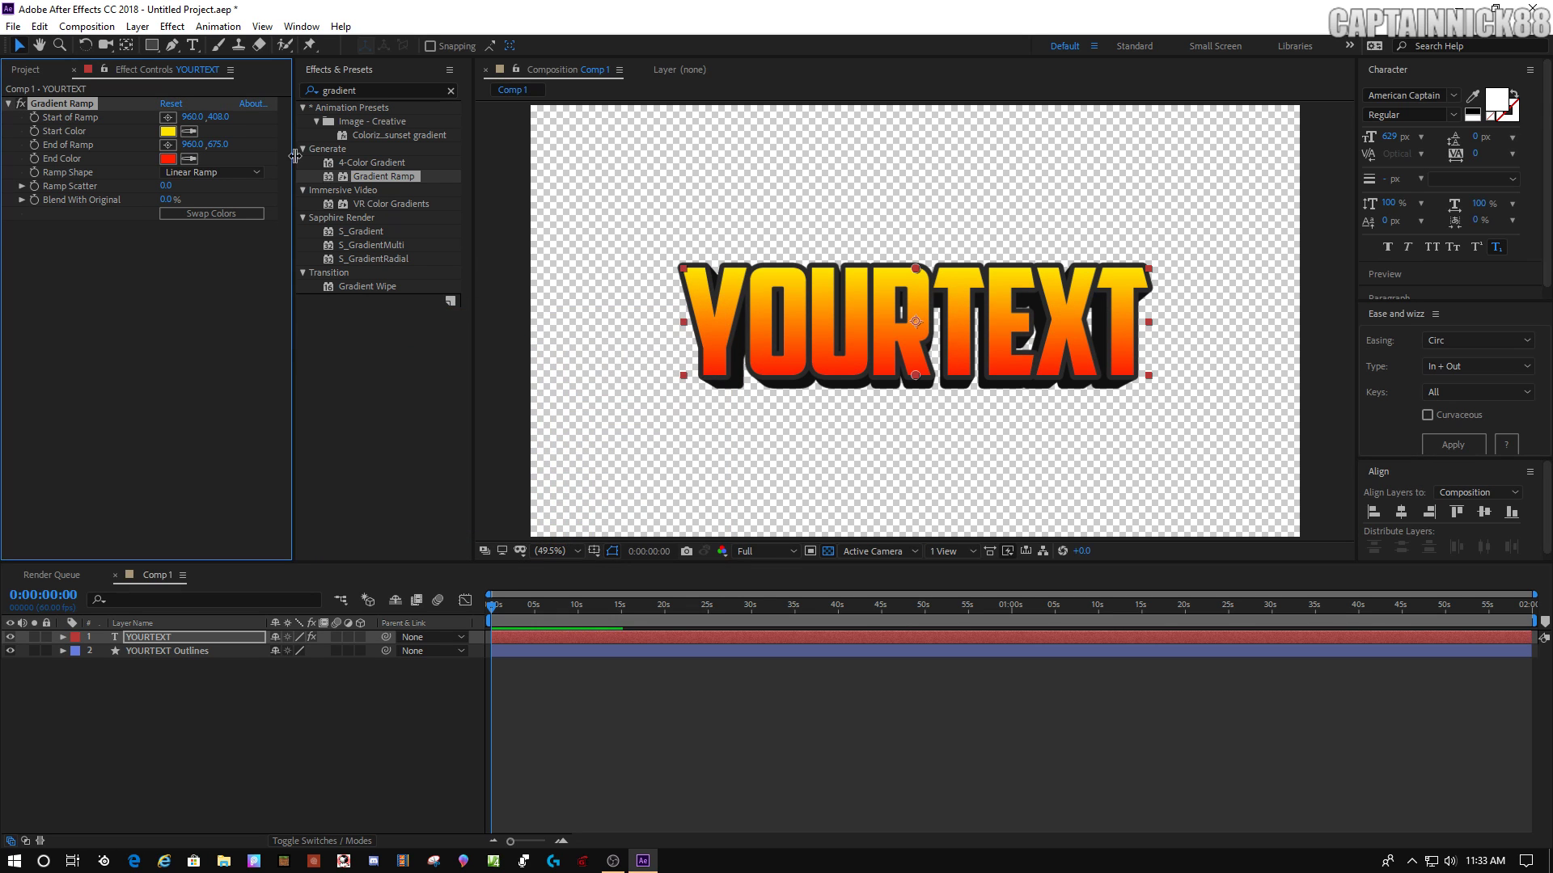
Shift the Gradient Ramp's start color to a more orange shade of yellow
click(168, 131)
click(557, 526)
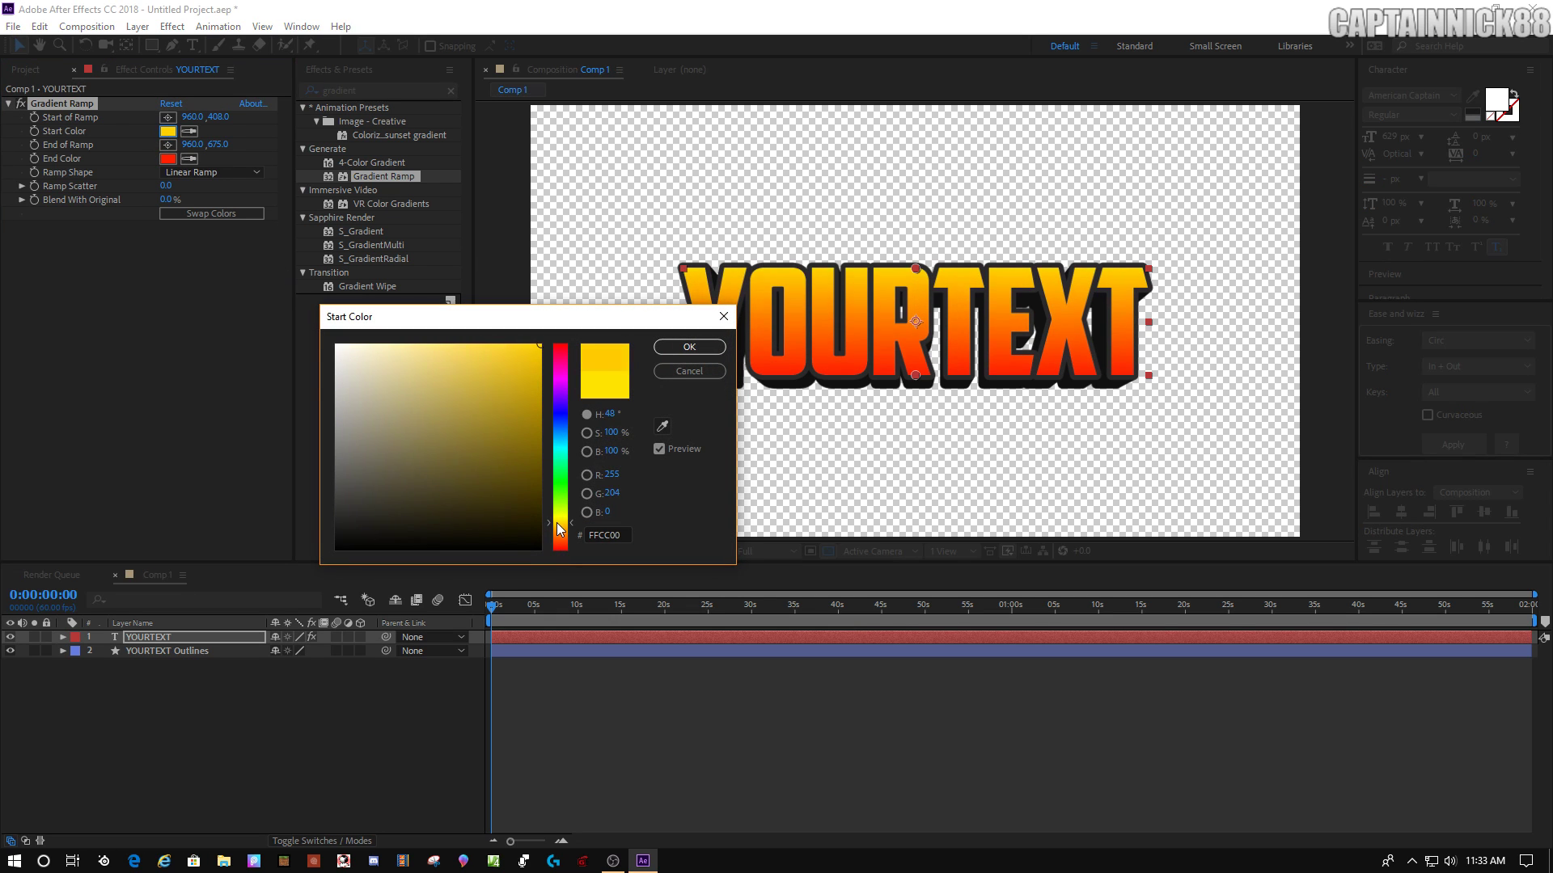
click(689, 346)
click(420, 703)
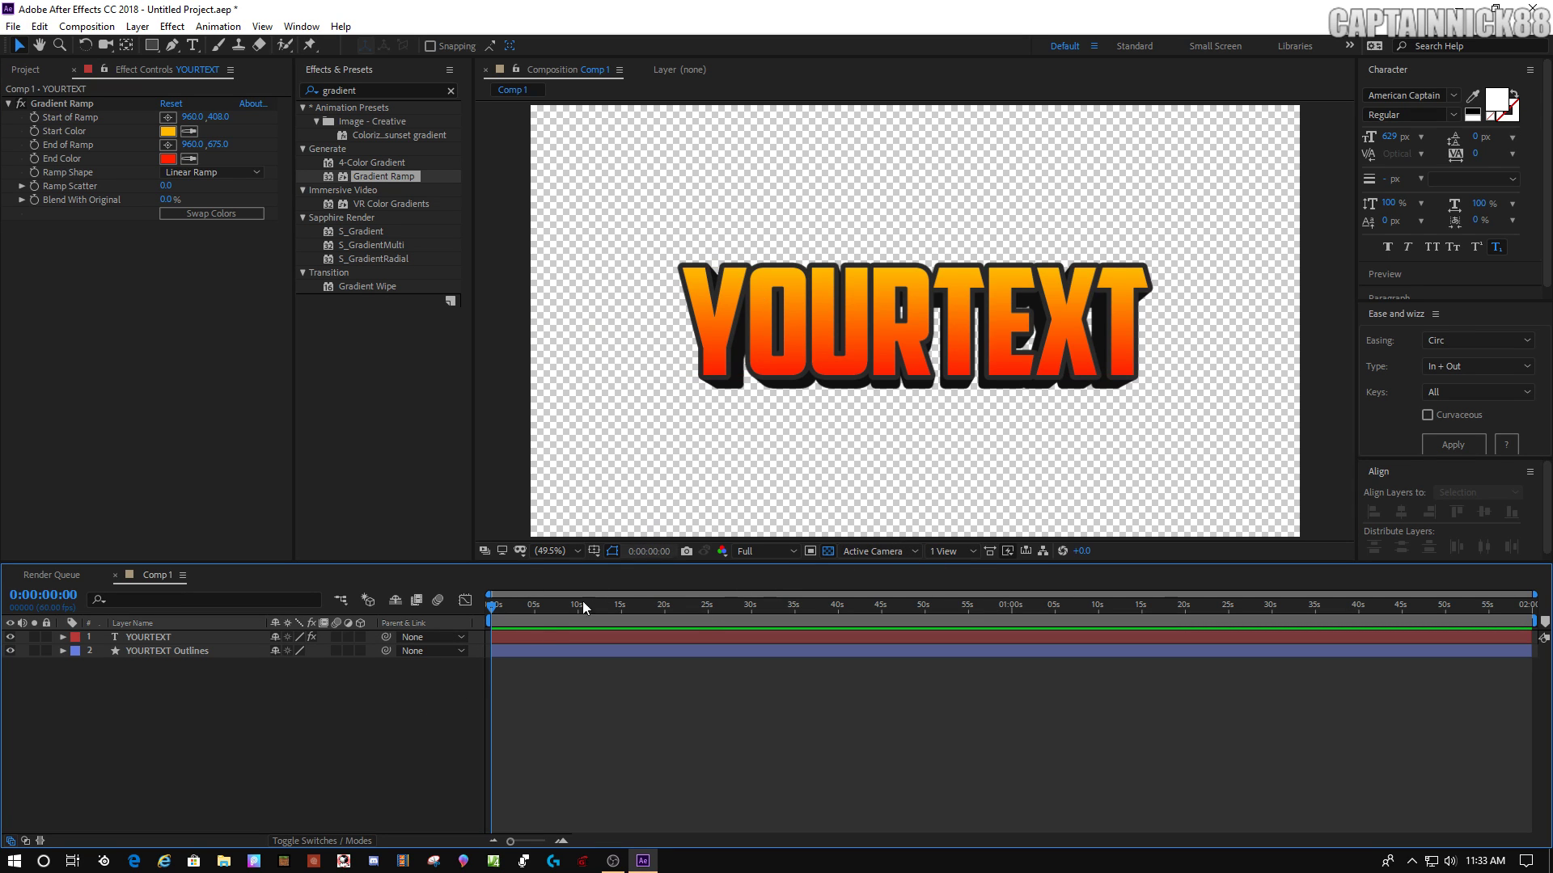
Set the stroke color of Group 1 in the YOURTEXT Outlines layer to white, FFFFFF
click(65, 656)
click(63, 651)
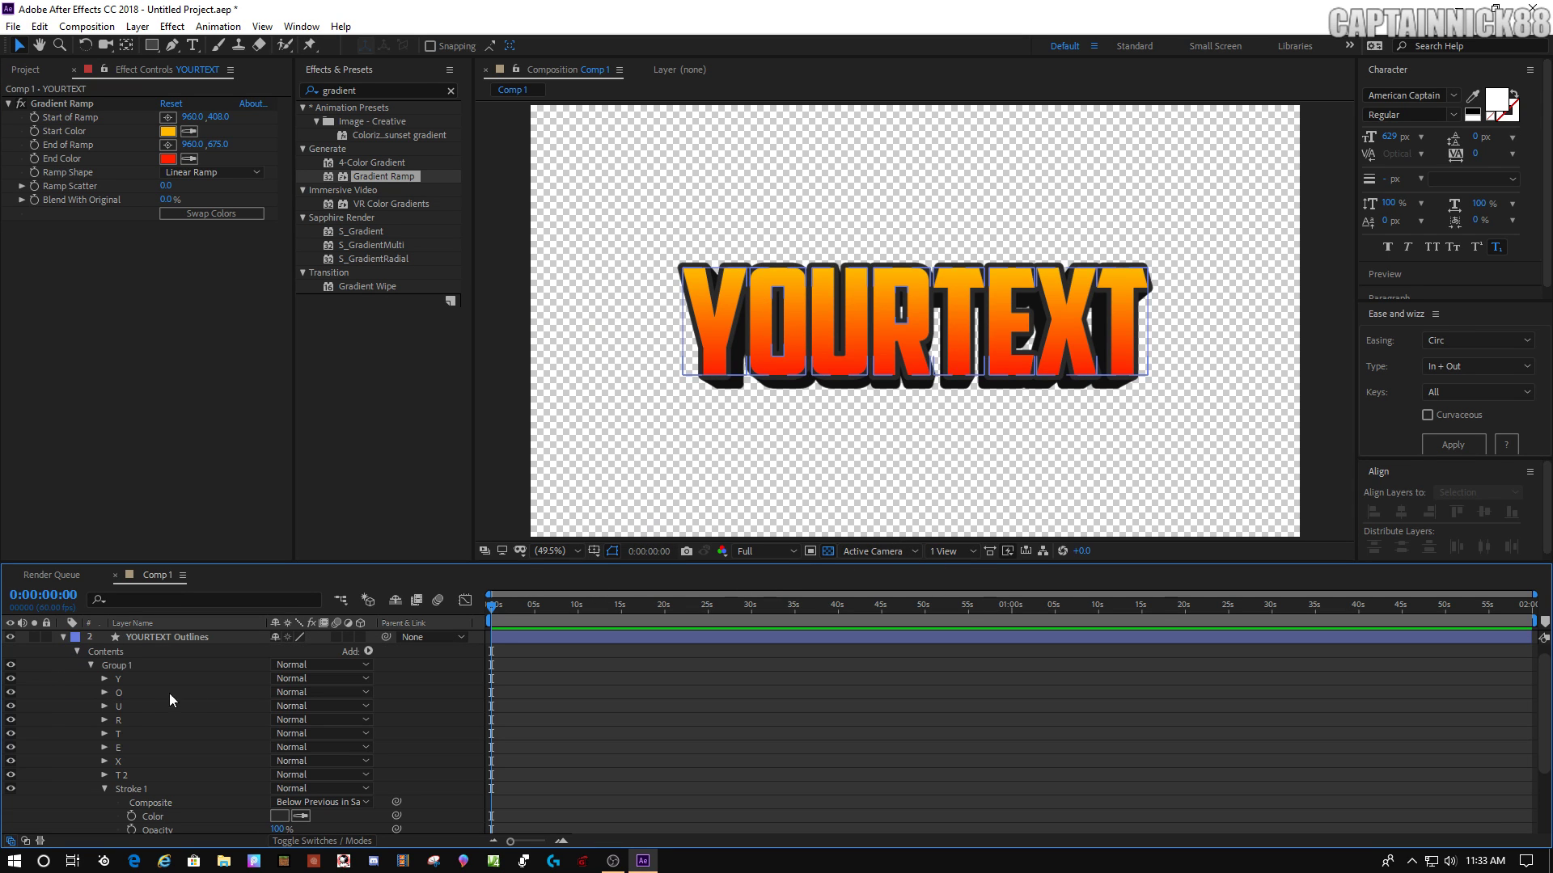
click(92, 666)
click(64, 651)
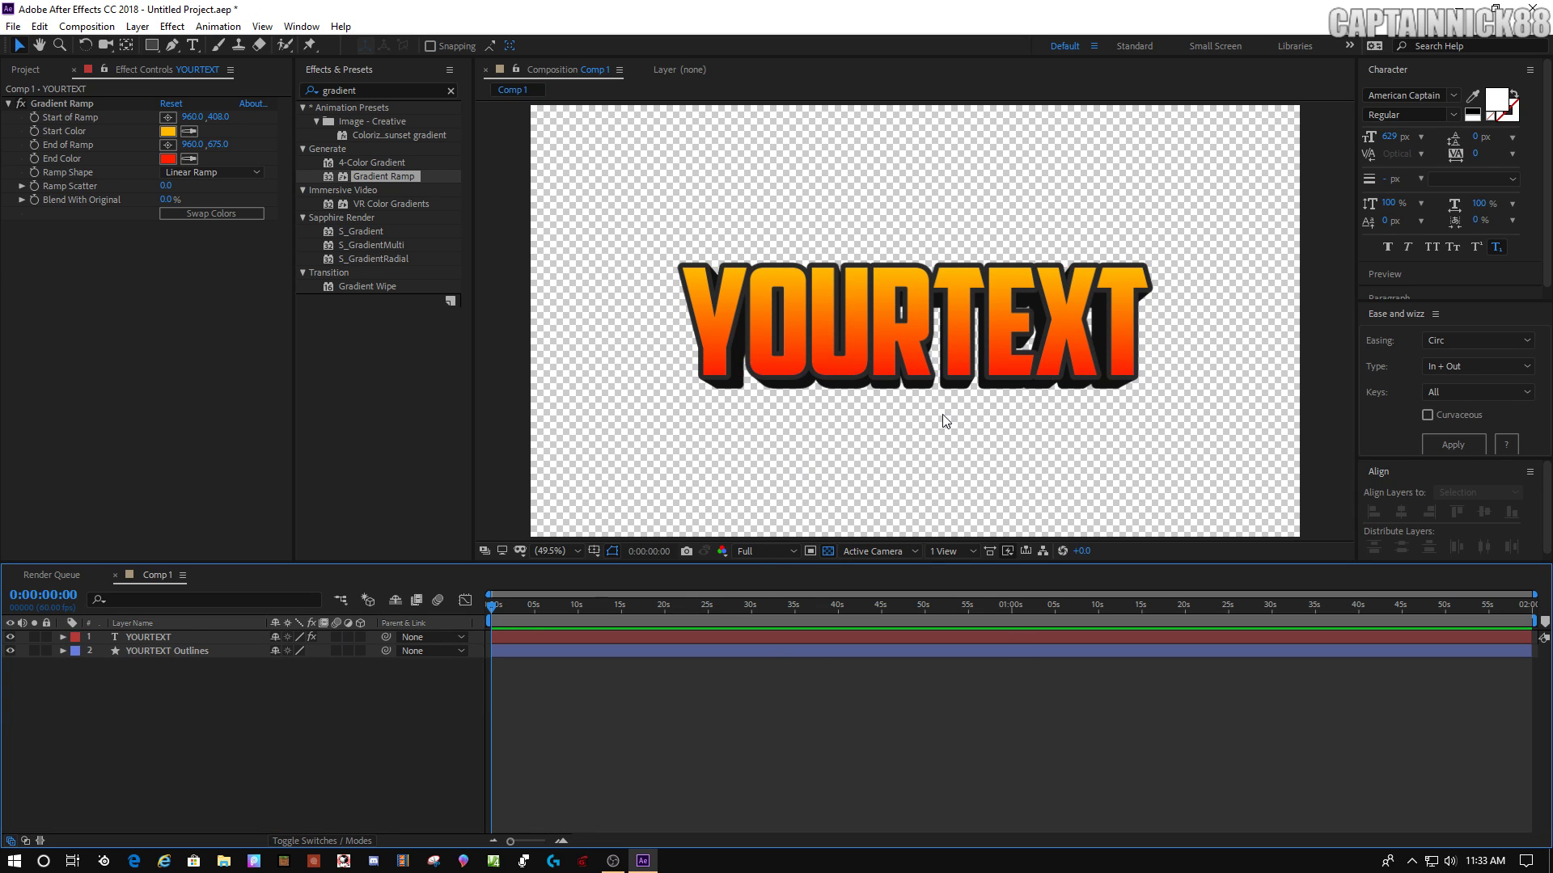
click(63, 652)
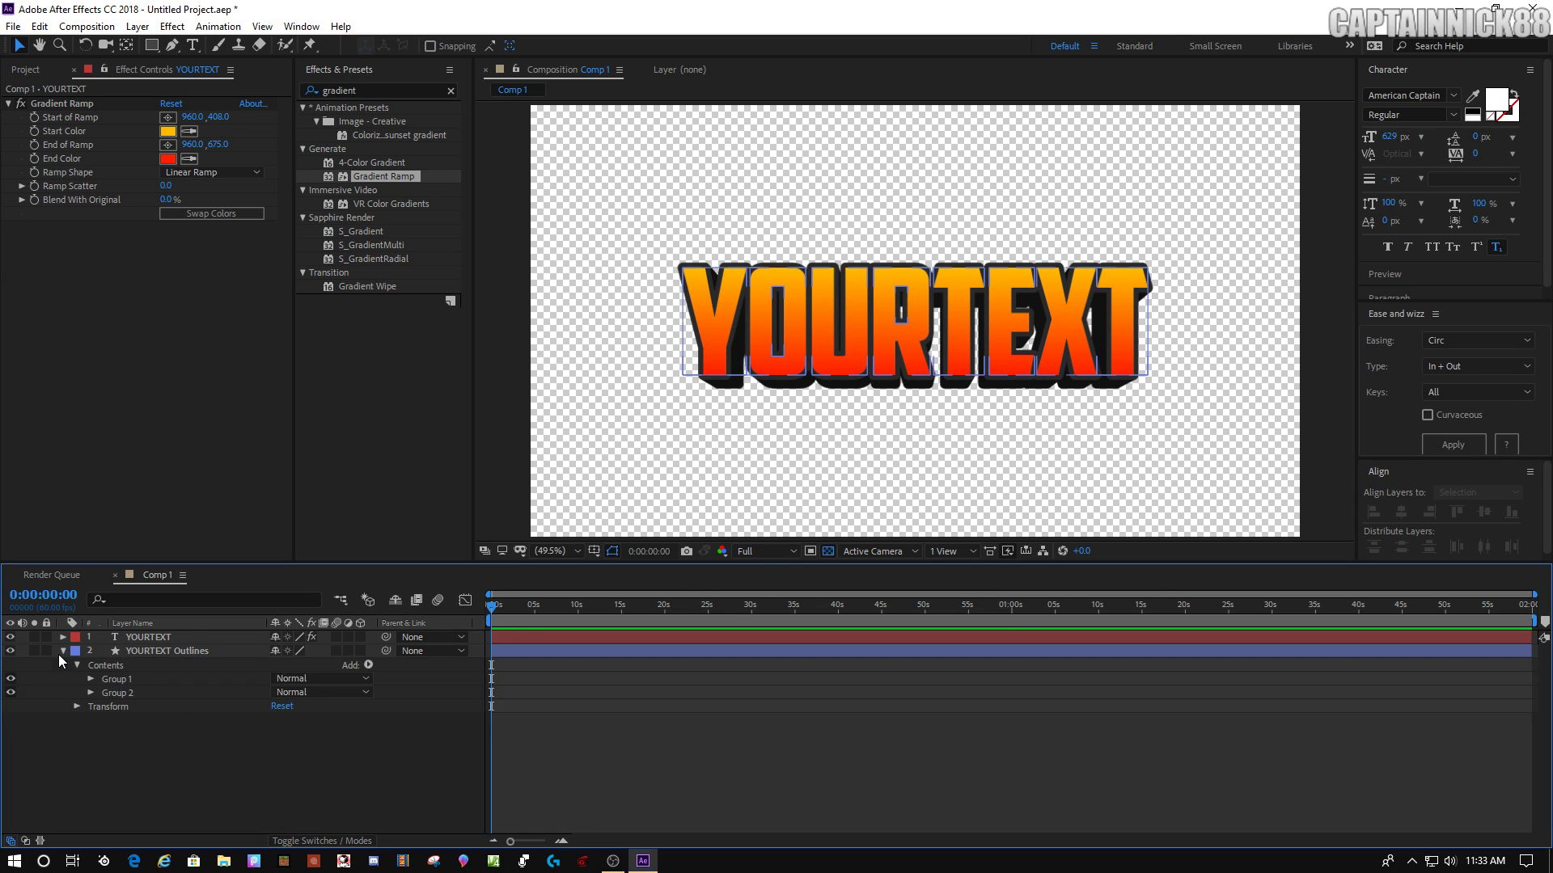
click(91, 681)
scroll(97, 705, up, 1)
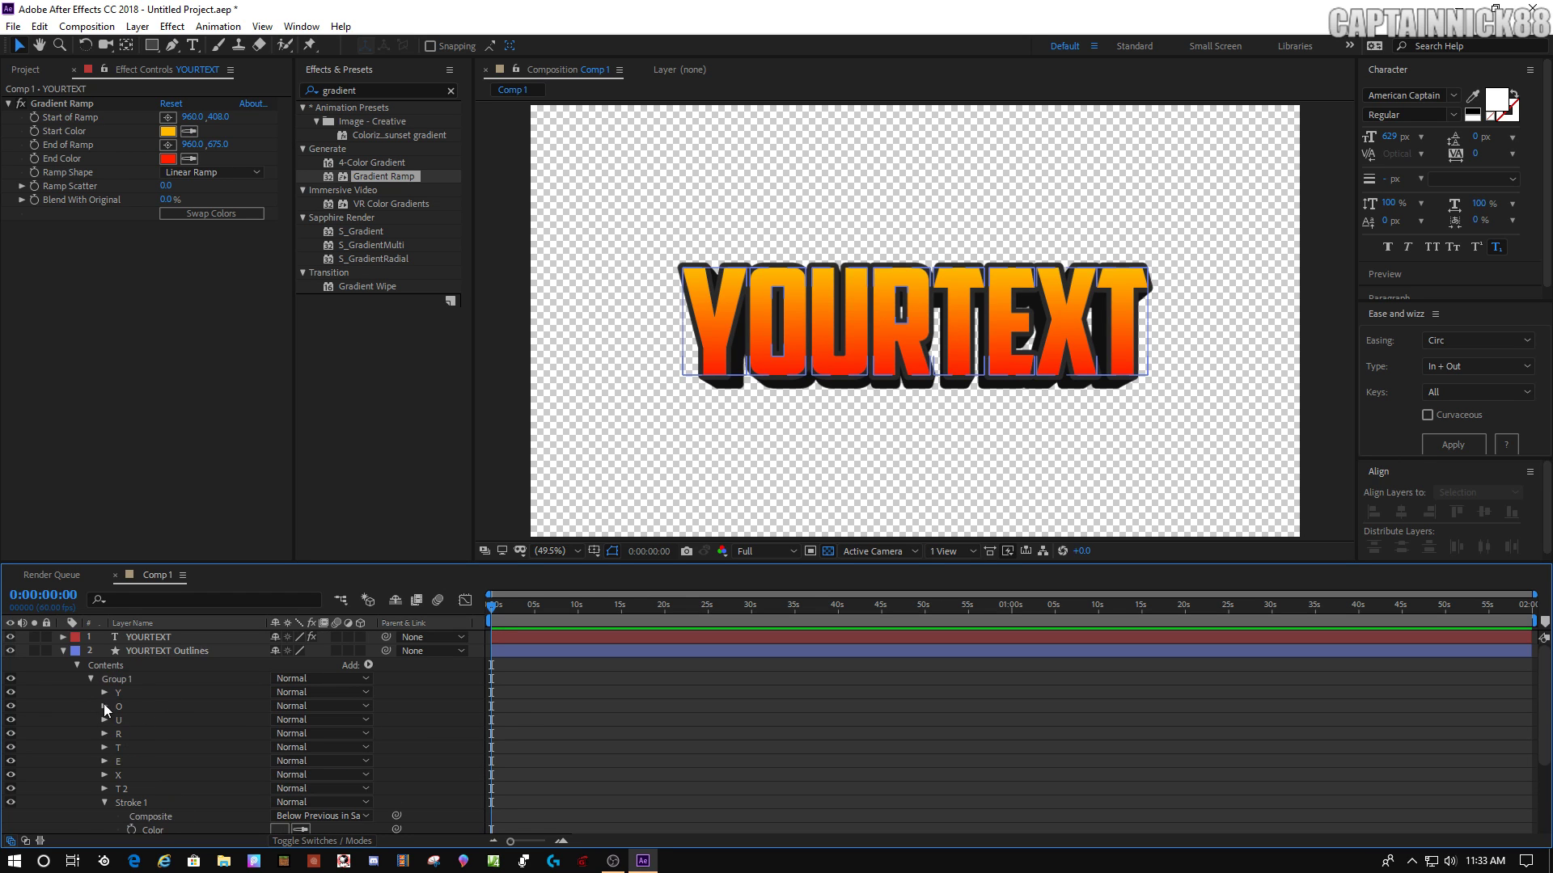
scroll(104, 703, down, 3)
click(279, 716)
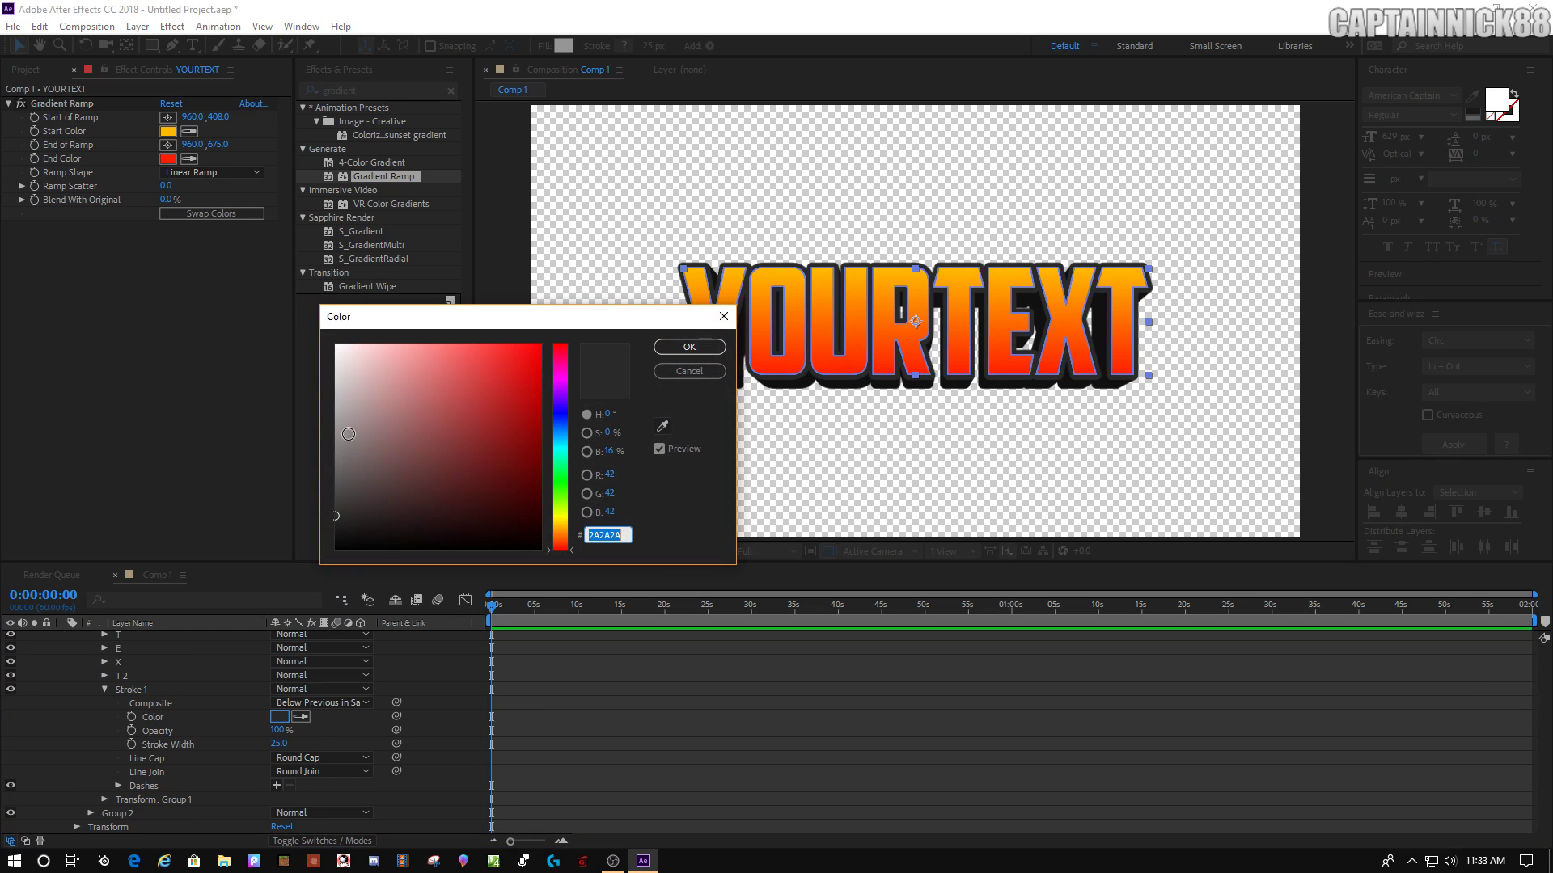
text(FFFFFF)
click(665, 350)
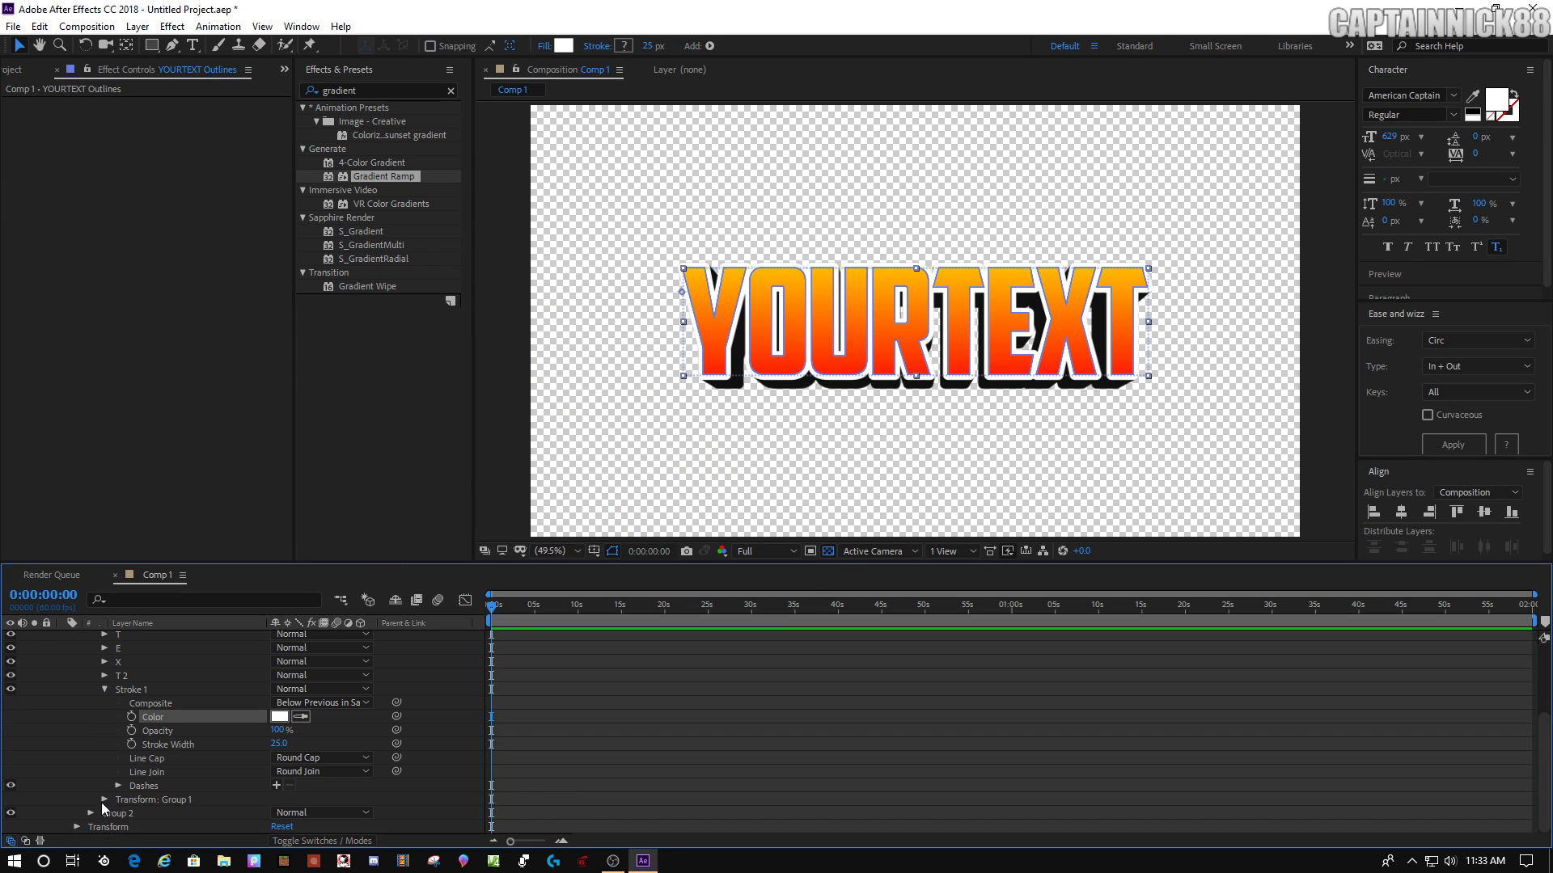
Set the stroke color of Group 2, the extrusion group, in the outlines layer to light gray
scroll(98, 711, up, 5)
scroll(108, 710, down, 3)
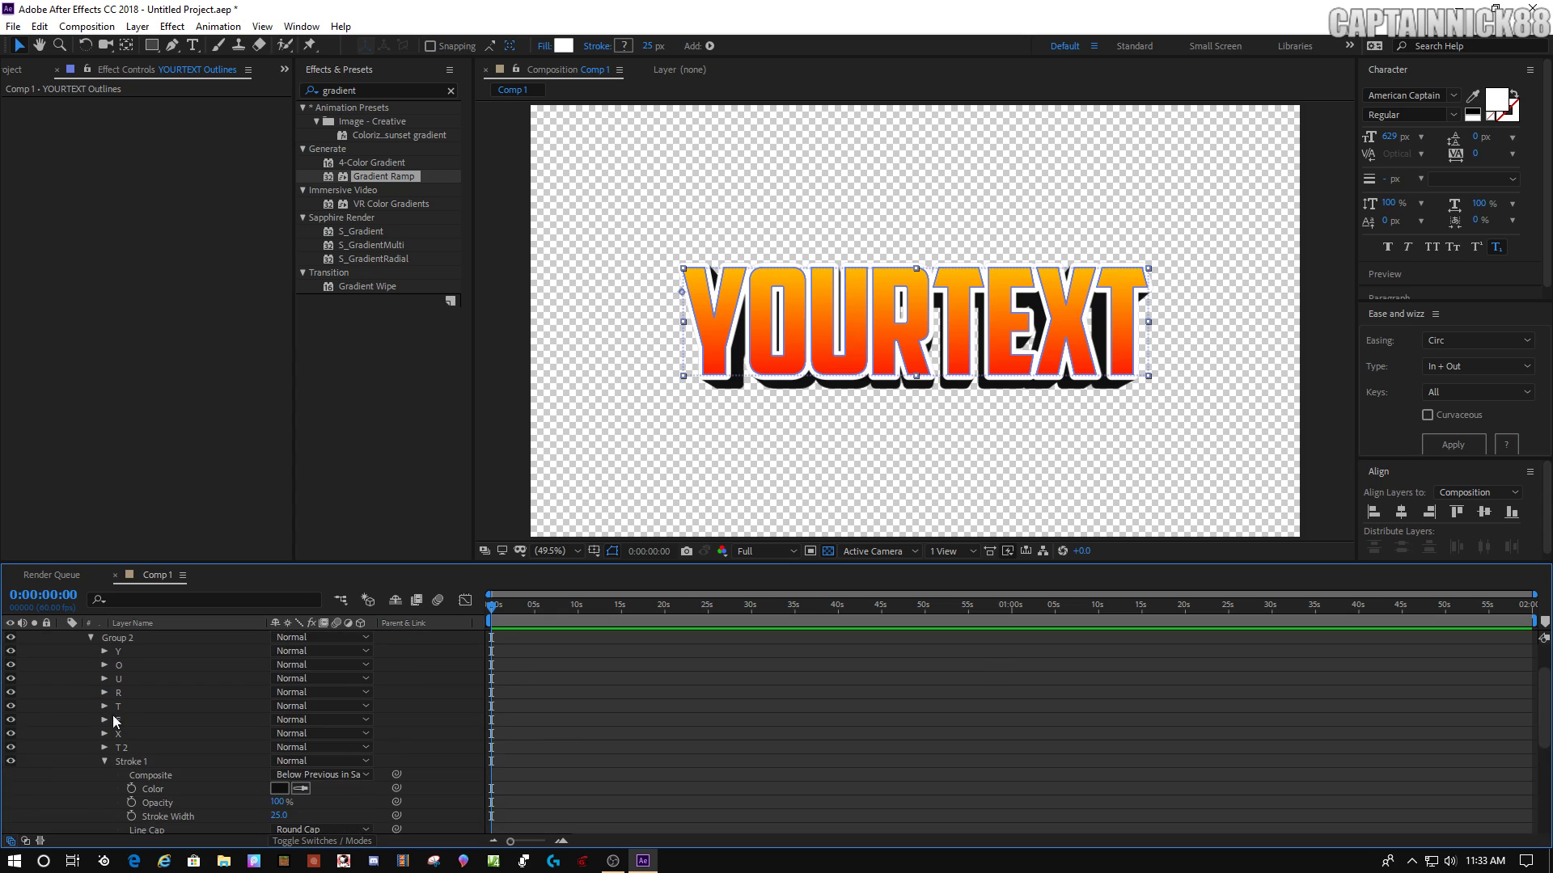
click(279, 747)
mouse_move(433, 426)
mouse_down()
mouse_move(321, 383)
mouse_move(303, 415)
mouse_up()
click(689, 347)
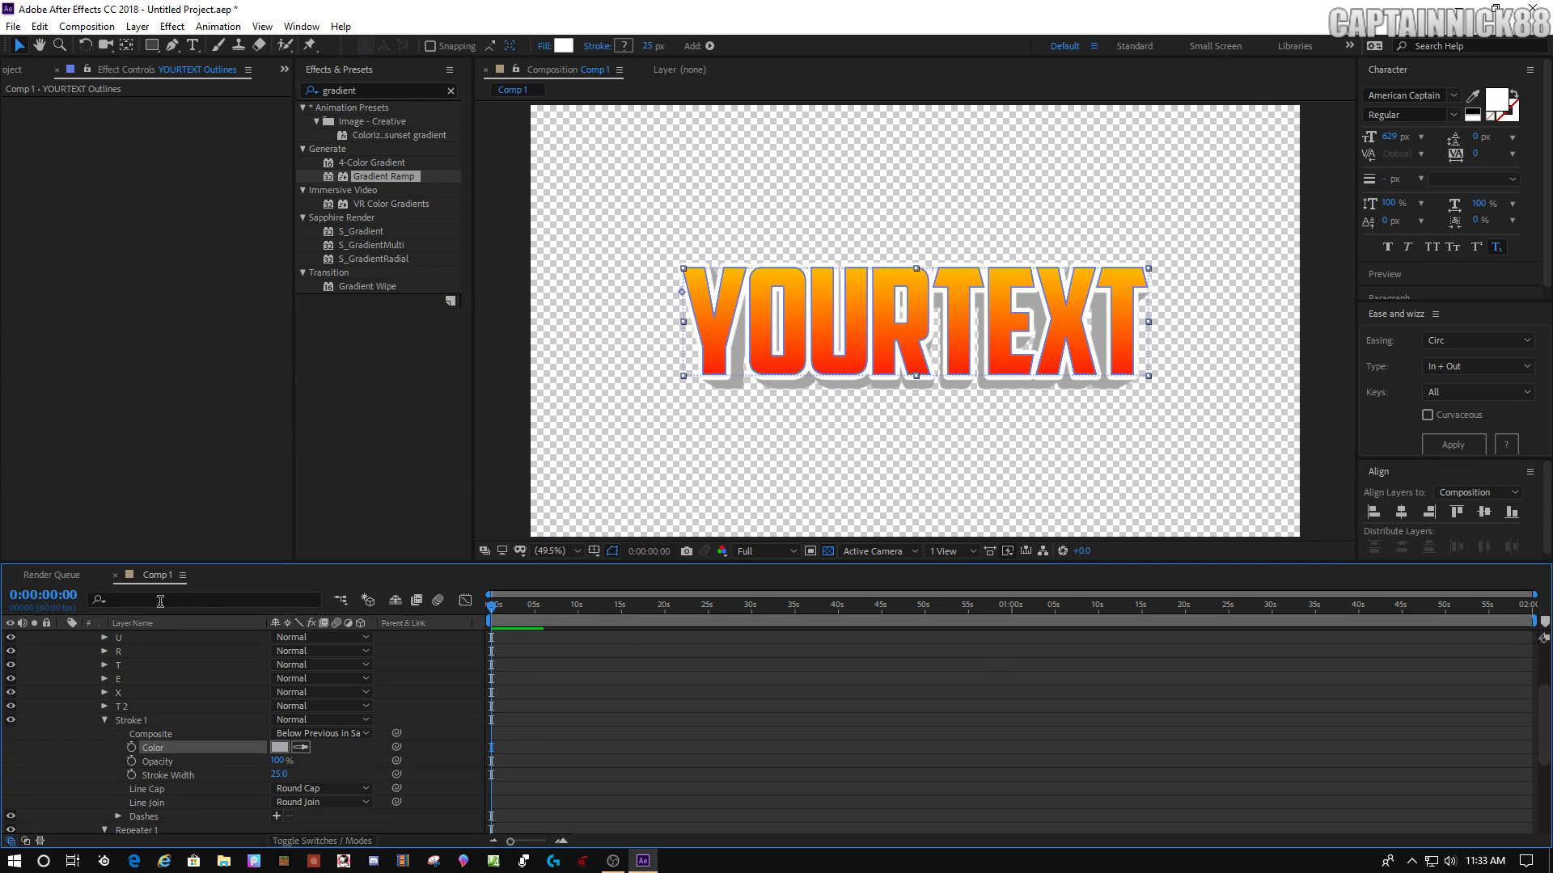
Collapse the outlines layer's properties and turn off the transparency grid in the composition view
scroll(80, 677, up, 3)
click(65, 650)
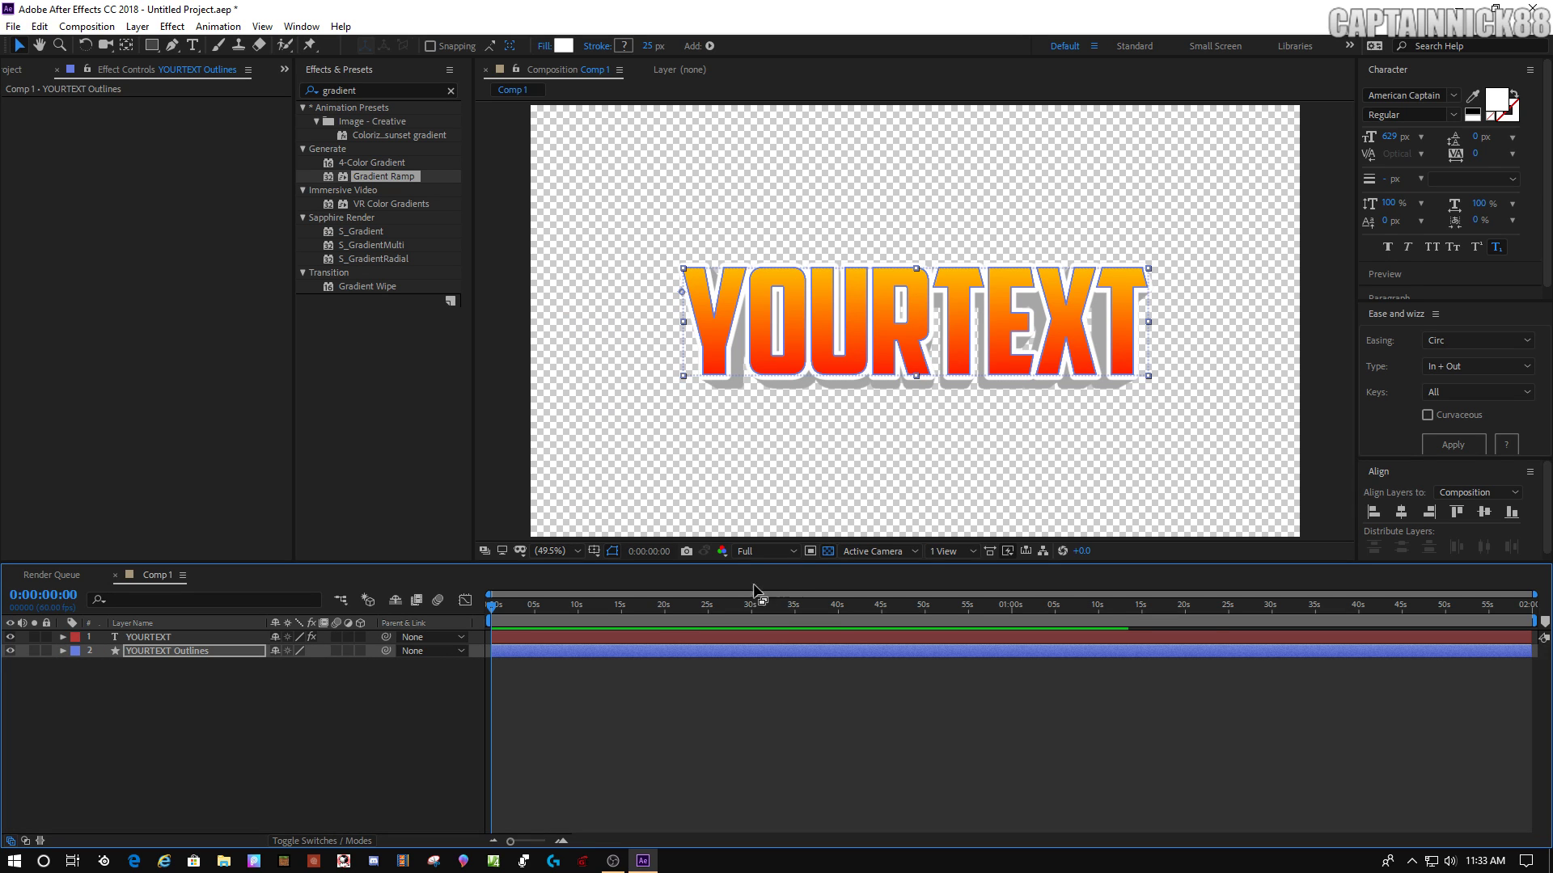
click(828, 550)
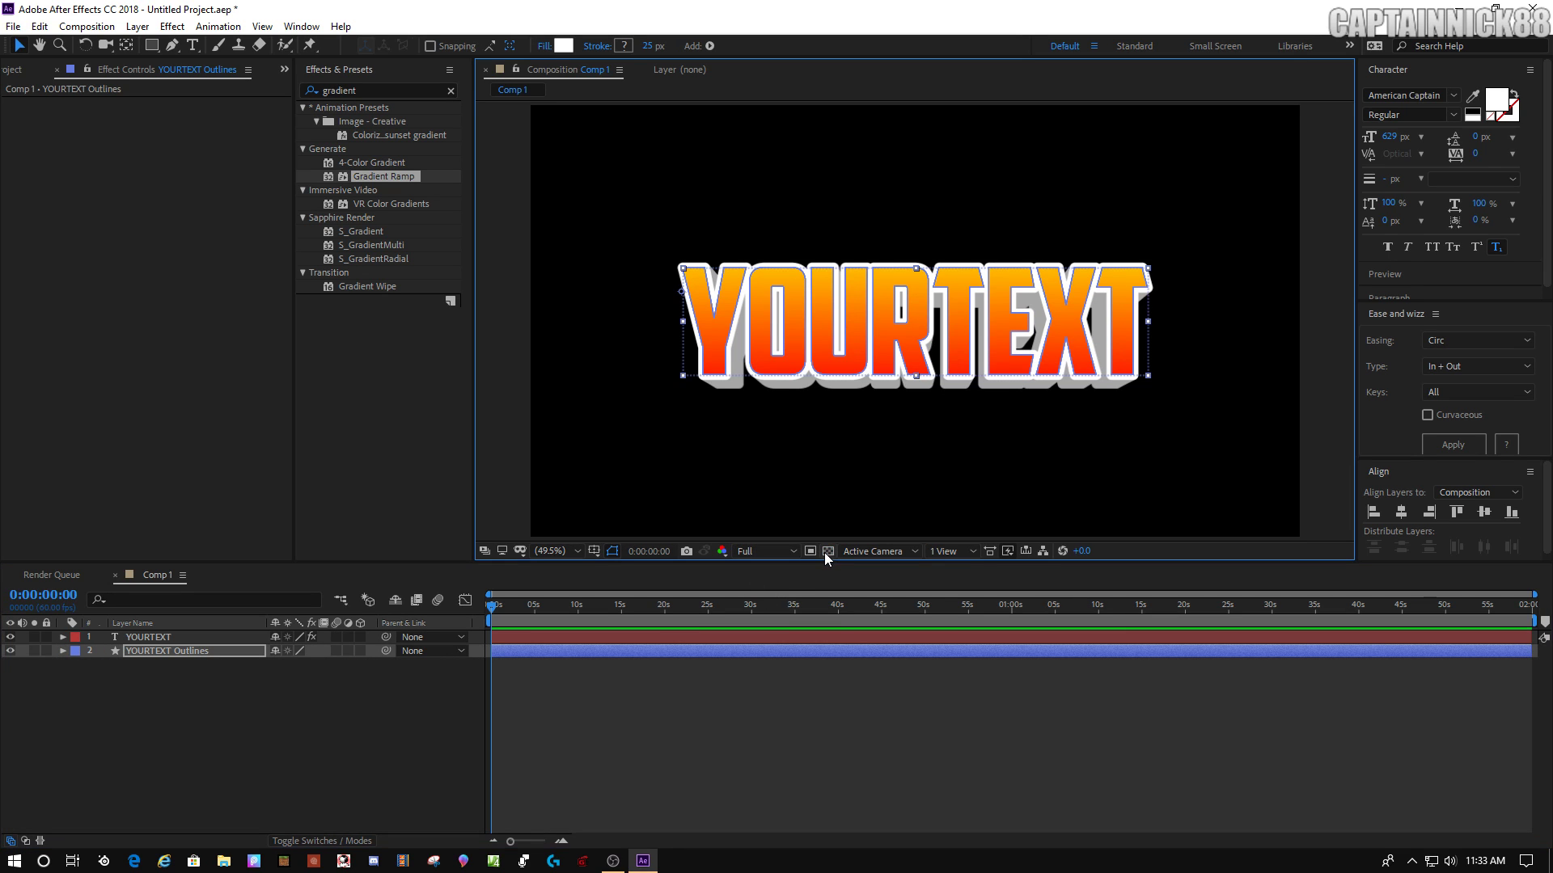
click(432, 704)
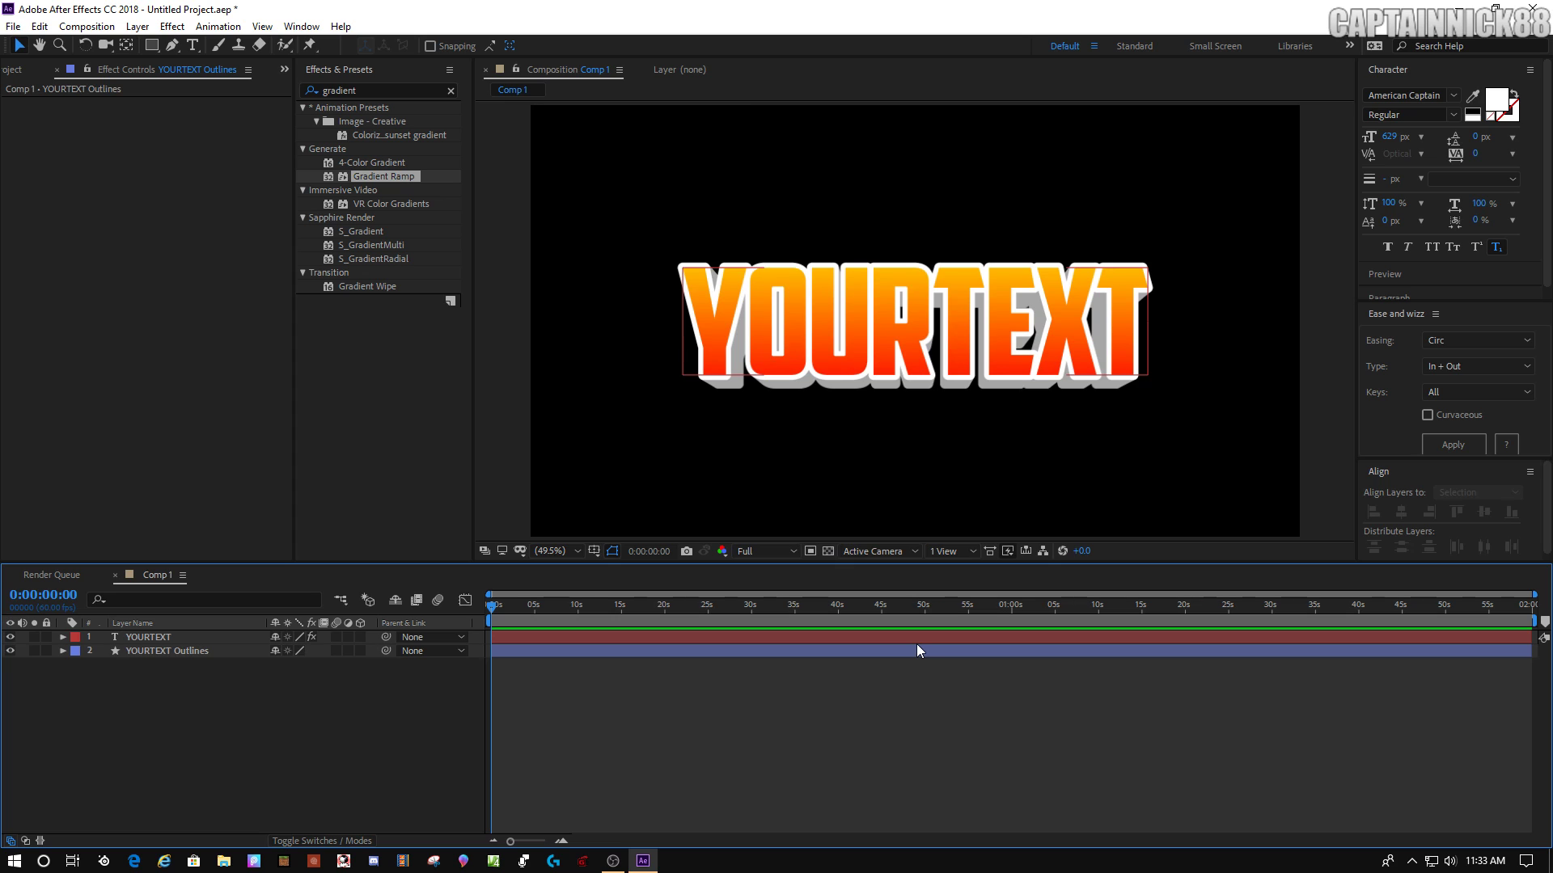
Create a composition-sized orange solid and place it beneath both text layers as a background
right_click(326, 743)
click(242, 673)
right_click(274, 733)
mouse_move(332, 555)
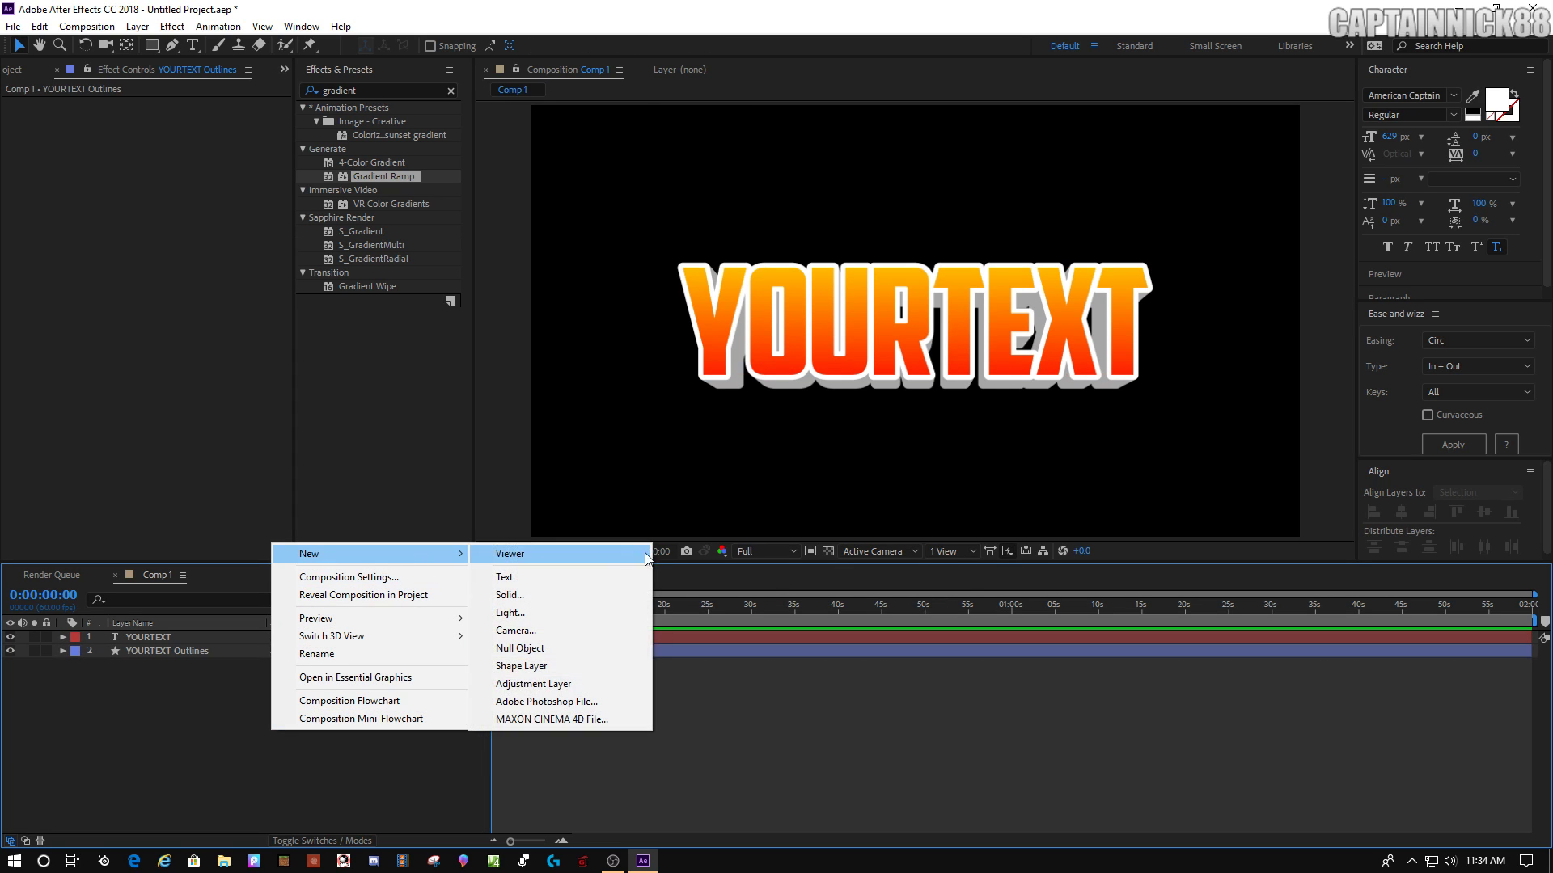
click(526, 602)
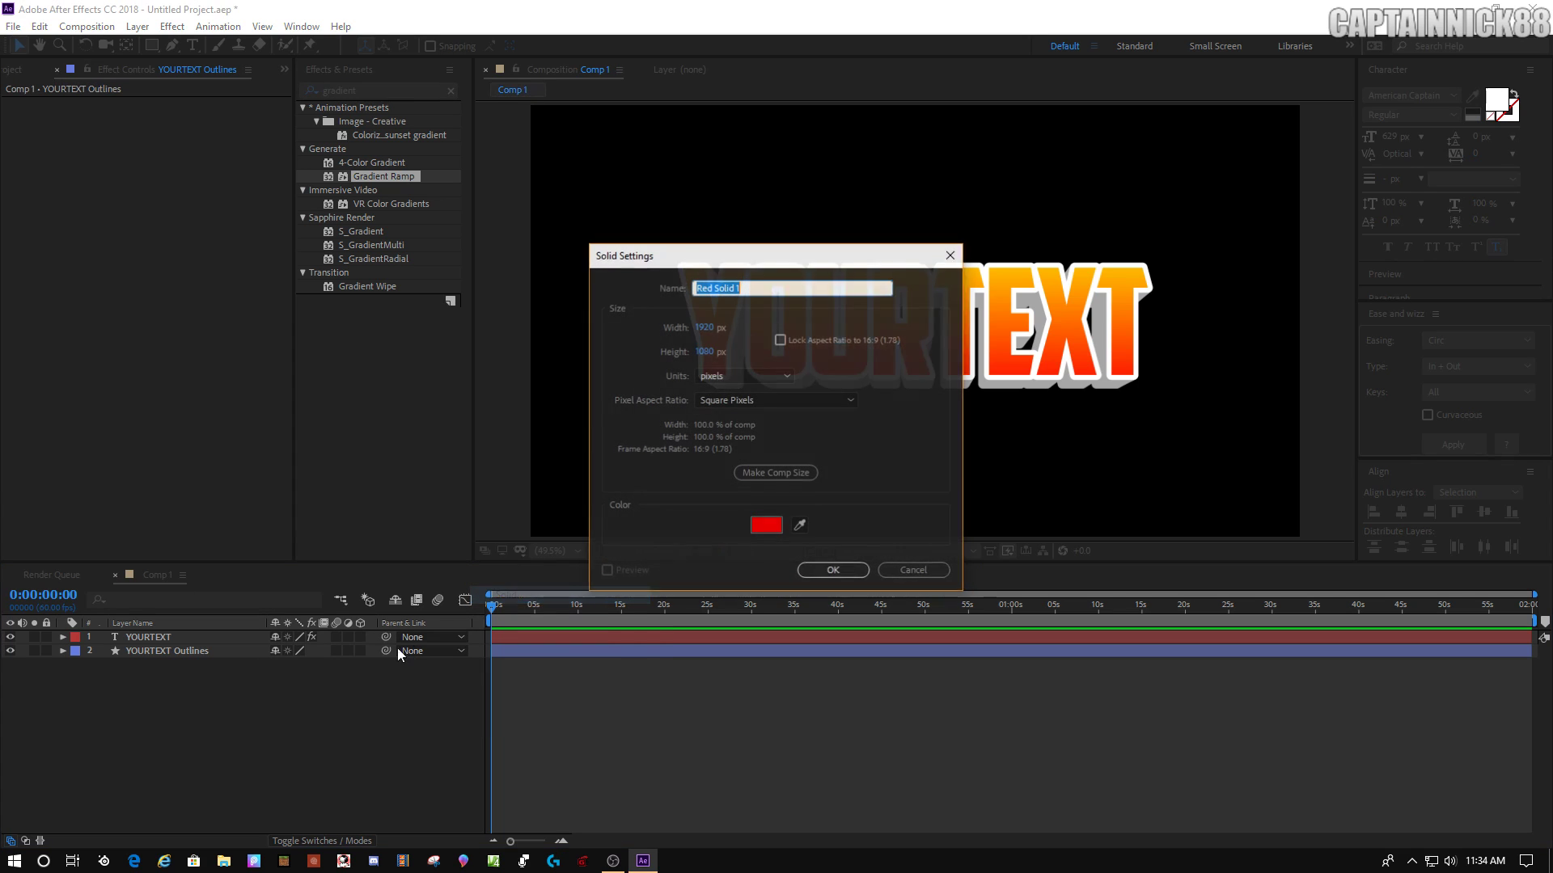
click(756, 526)
text(FFFFFF)
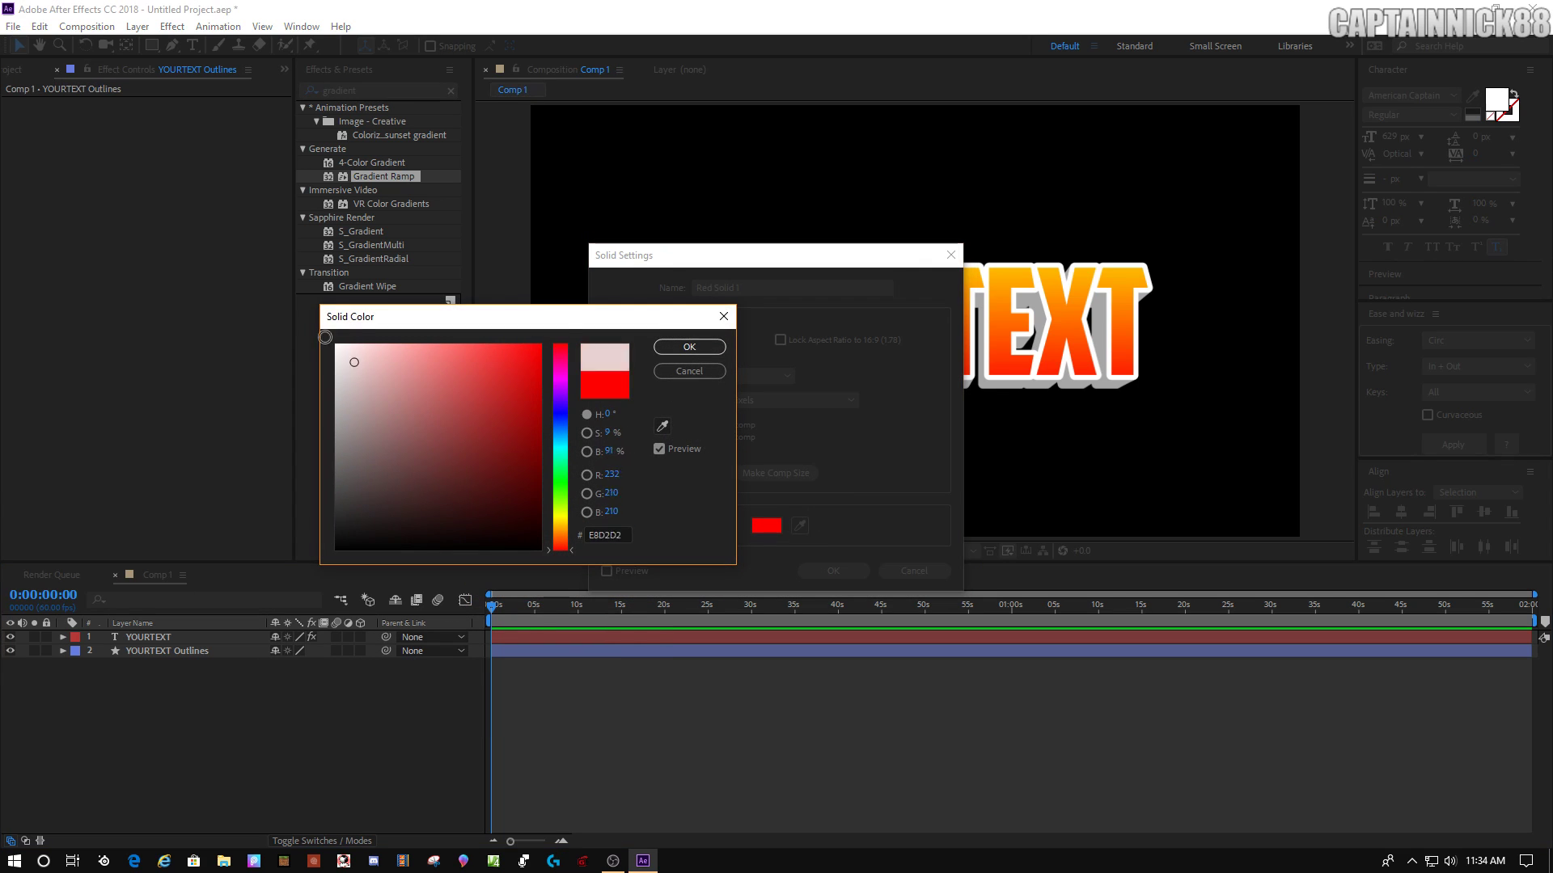
click(560, 542)
click(539, 346)
click(689, 346)
click(833, 571)
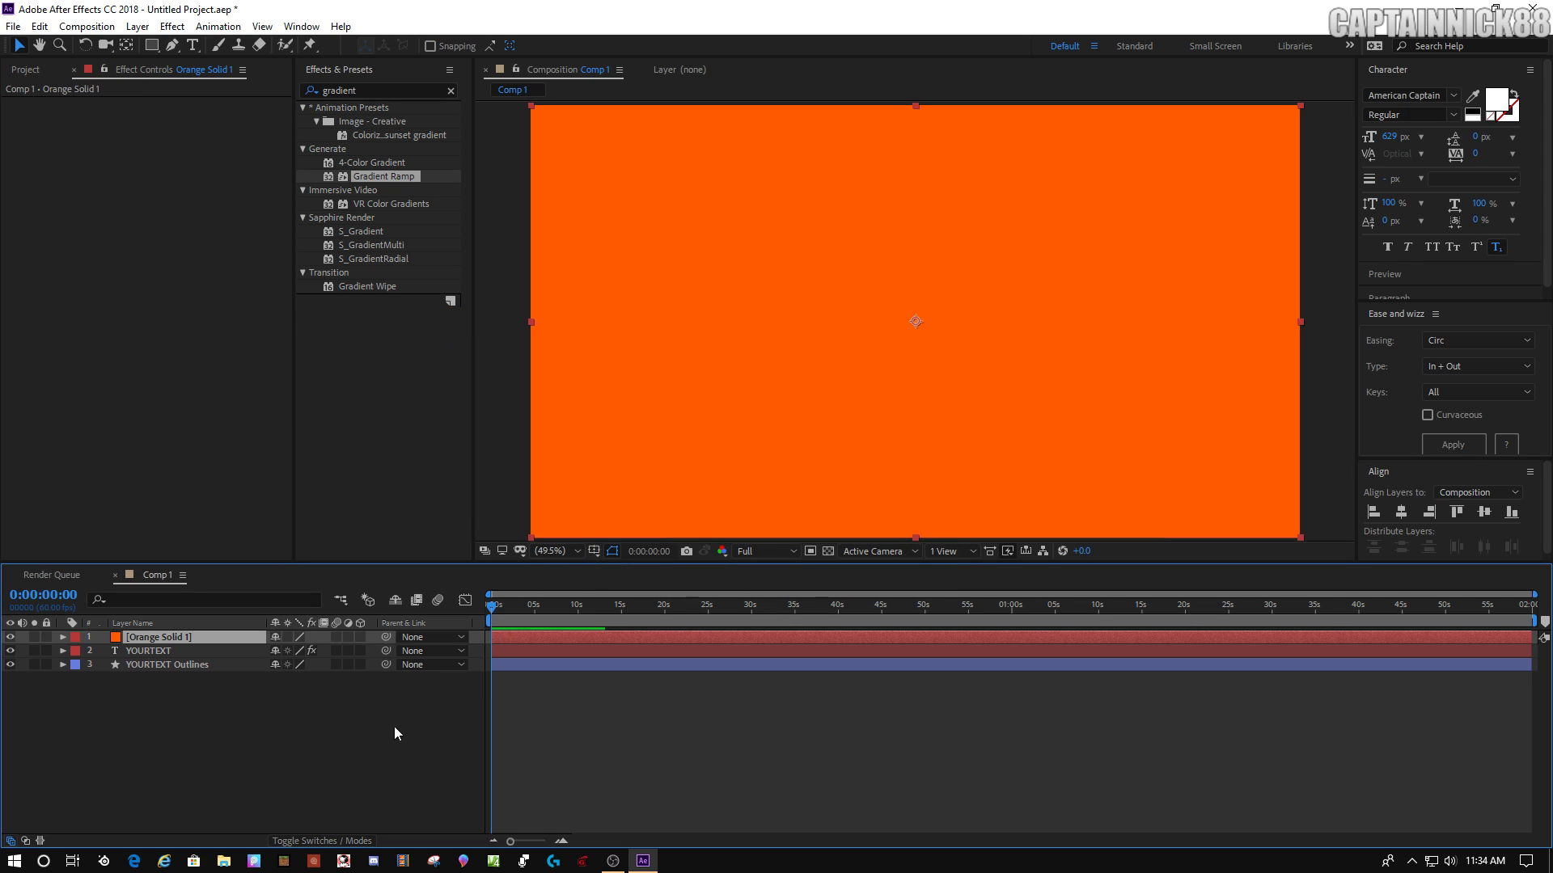
drag(162, 637, 160, 682)
click(185, 793)
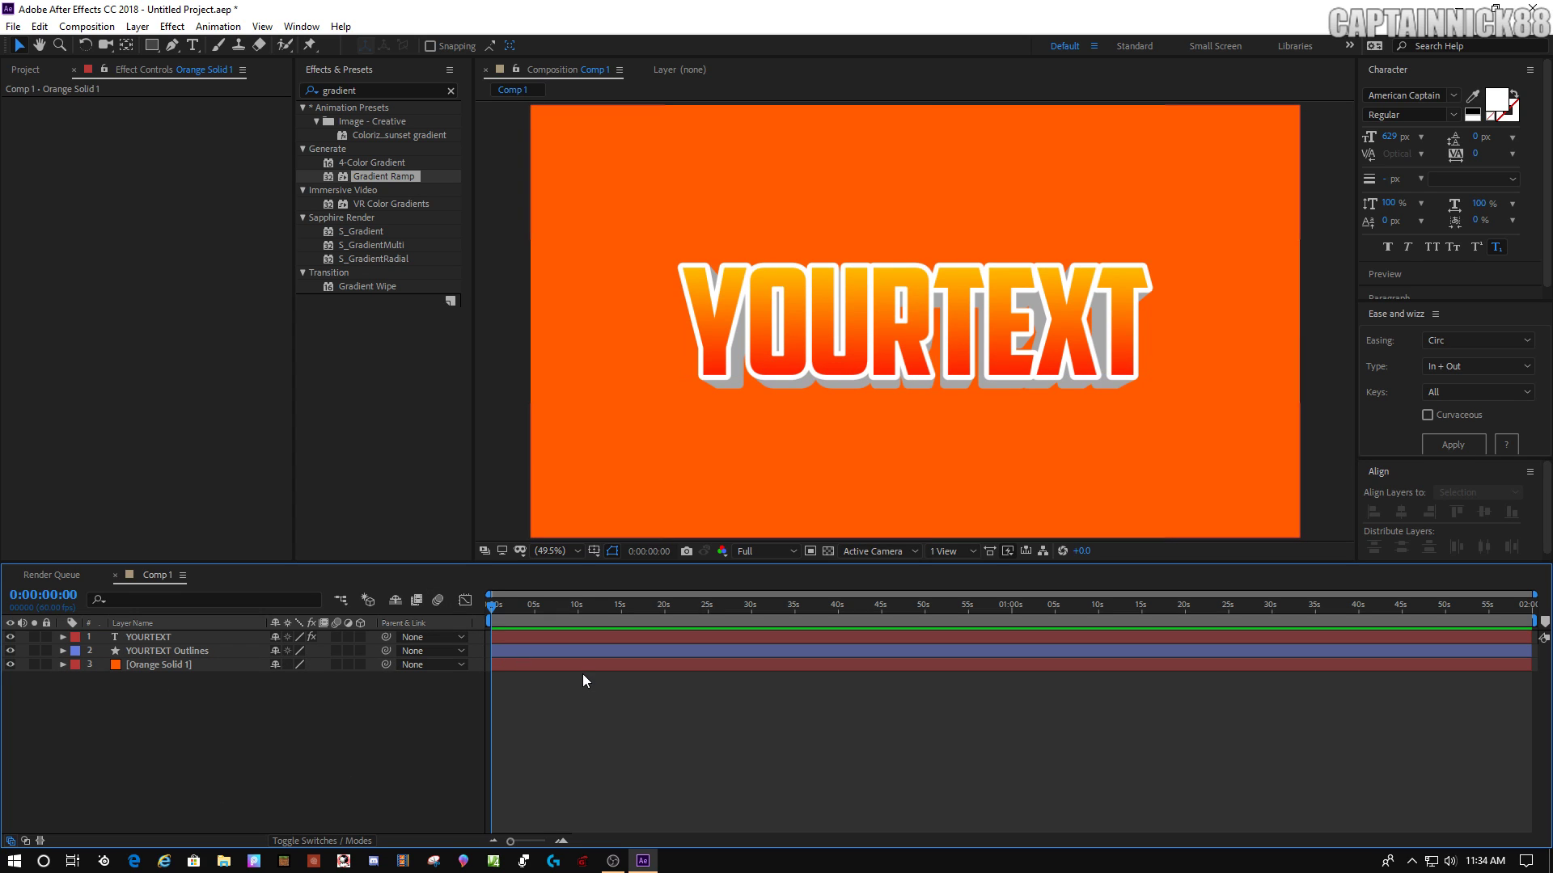
Delete the orange background solid from the composition
click(828, 553)
click(148, 671)
key(Delete)
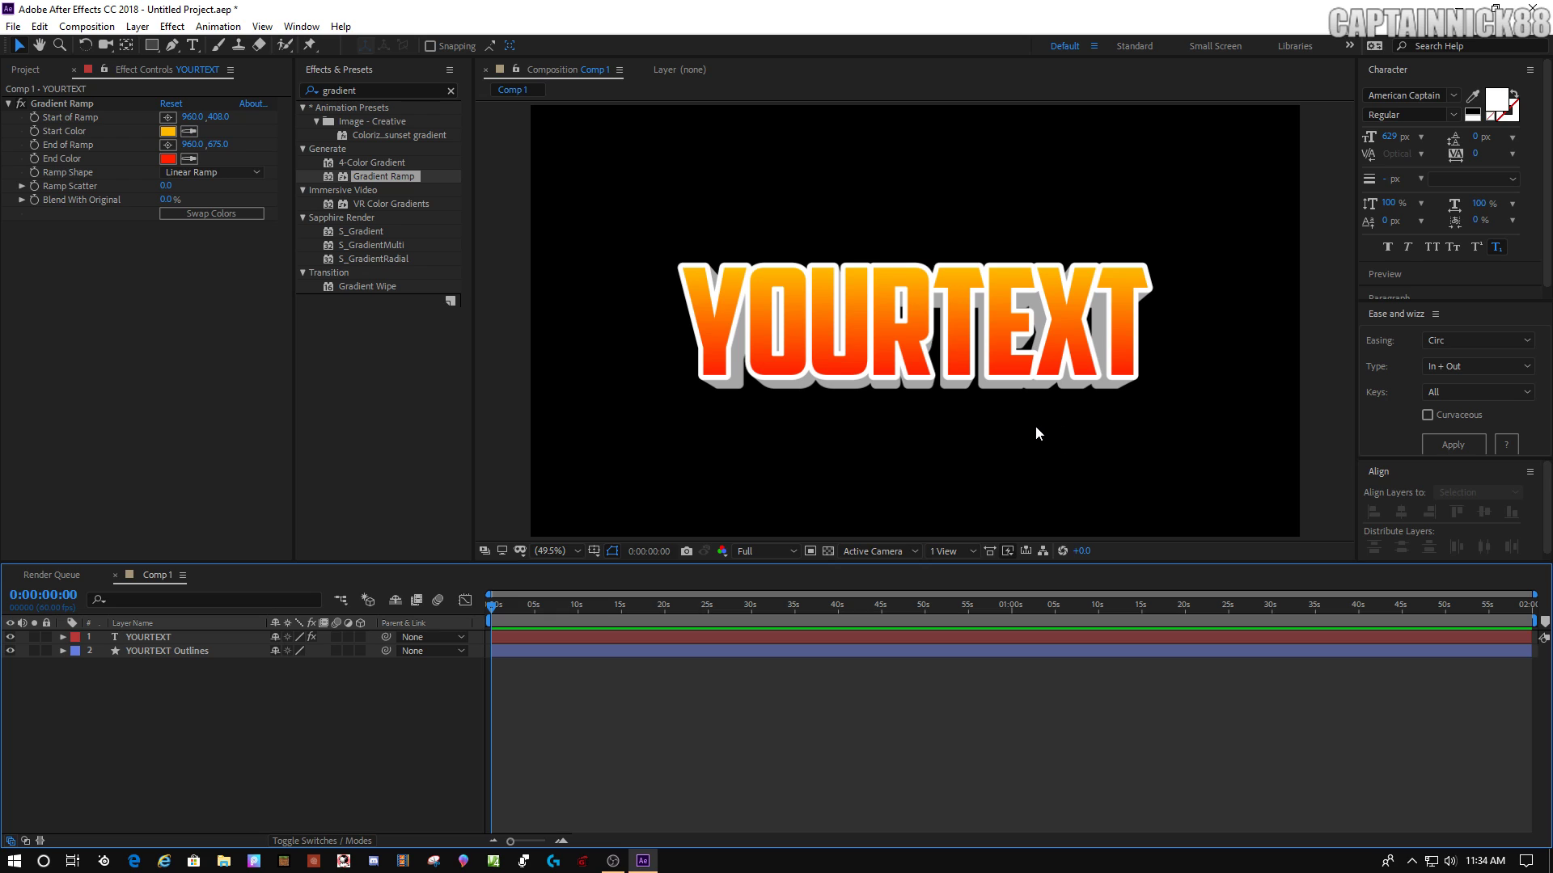
Pre-compose the YOURTEXT and YOURTEXT Outlines layers into a new composition named Text, moving all attributes into it
drag(228, 706, 189, 634)
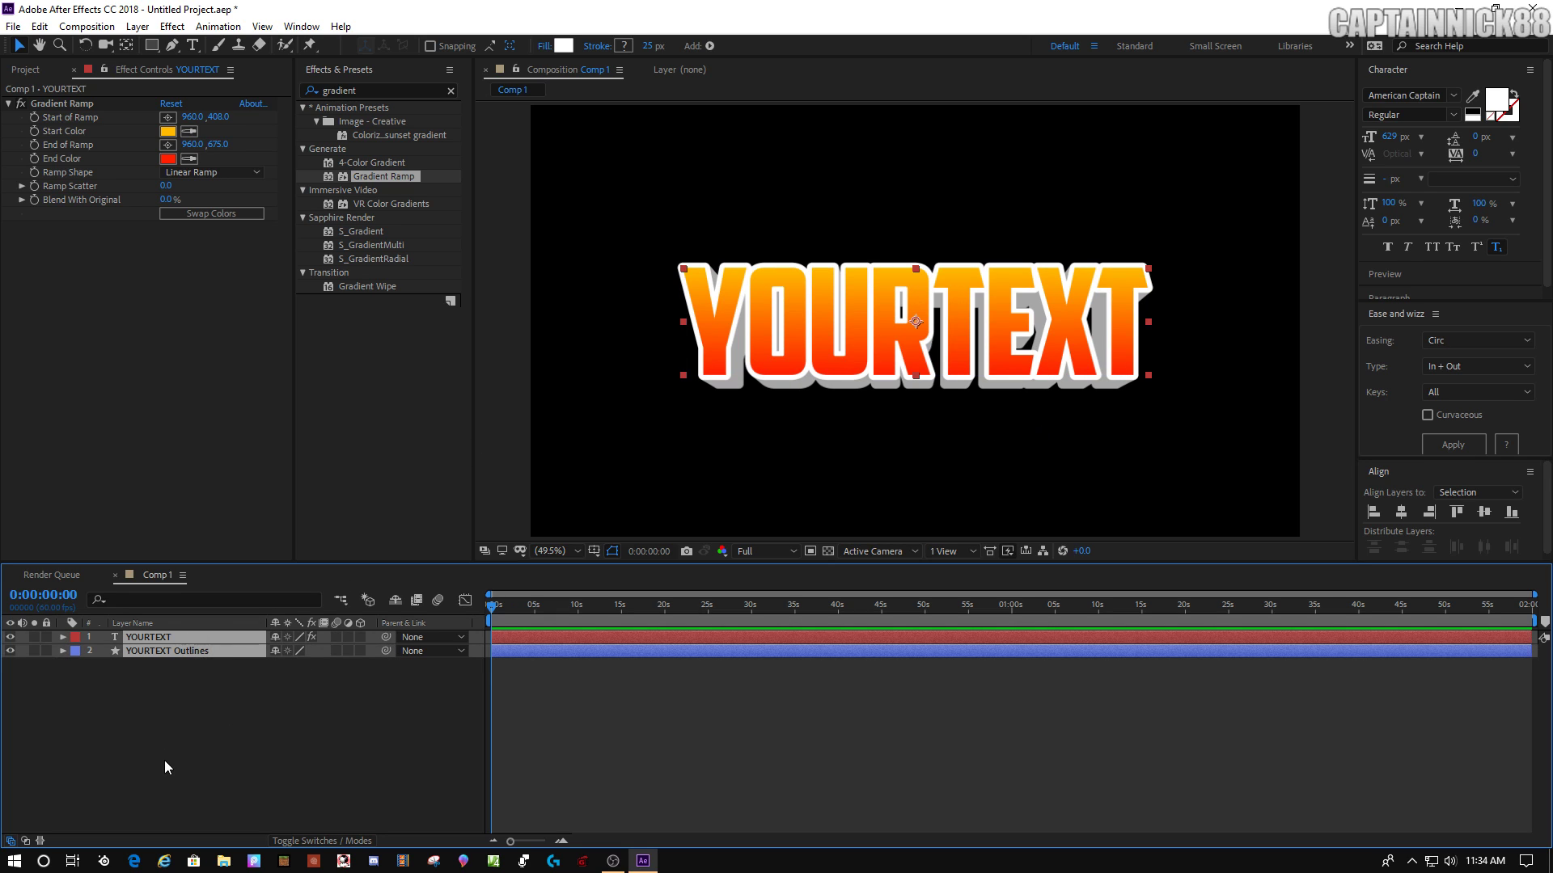
click(254, 736)
drag(195, 742, 147, 638)
right_click(147, 638)
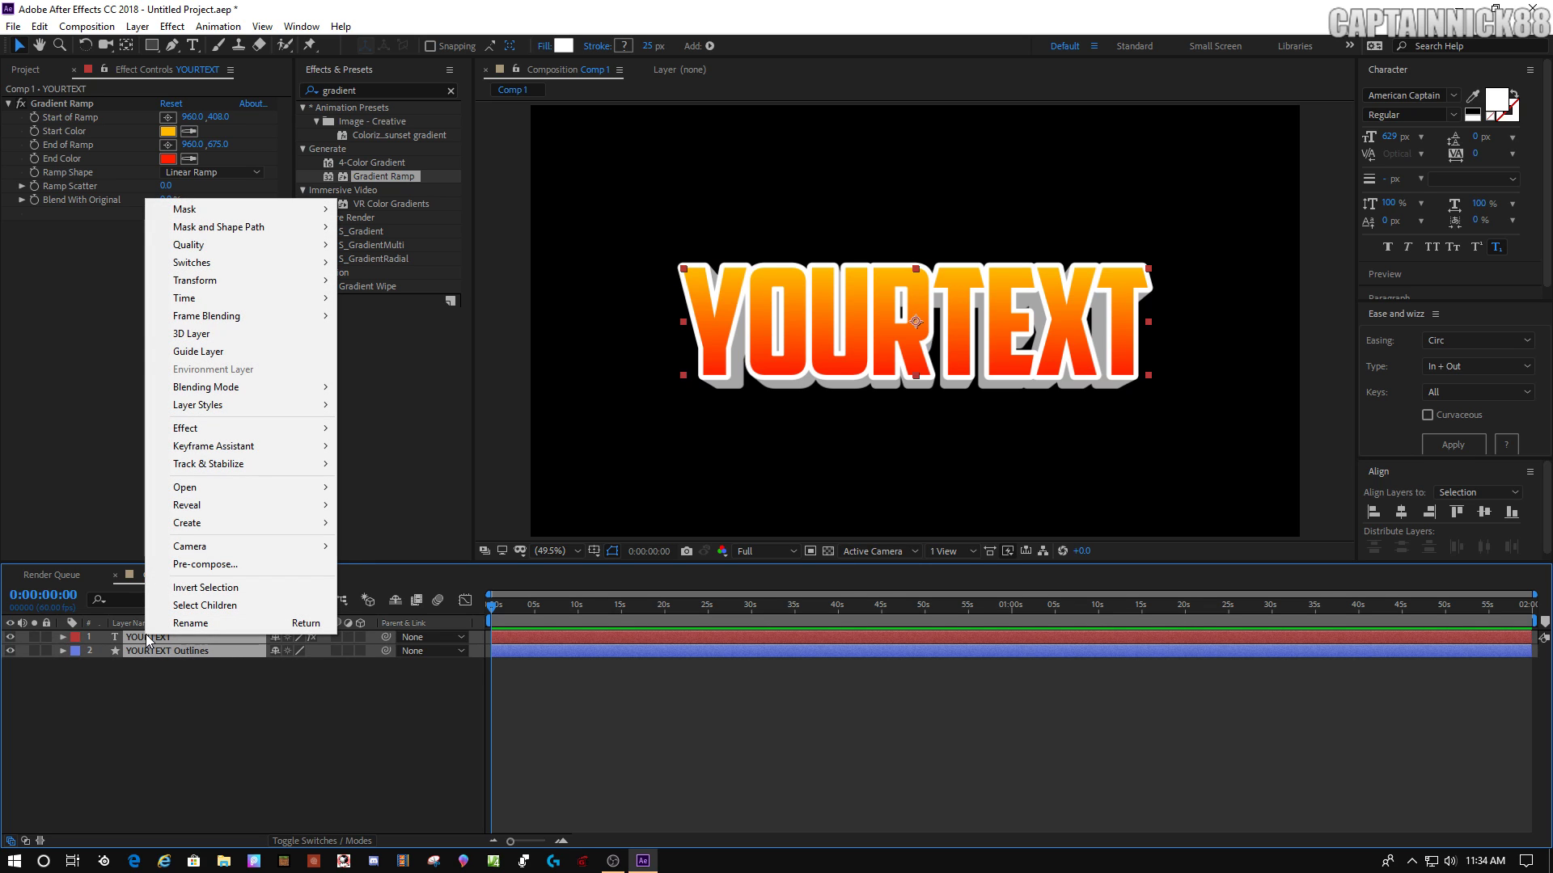
click(199, 564)
text(Text)
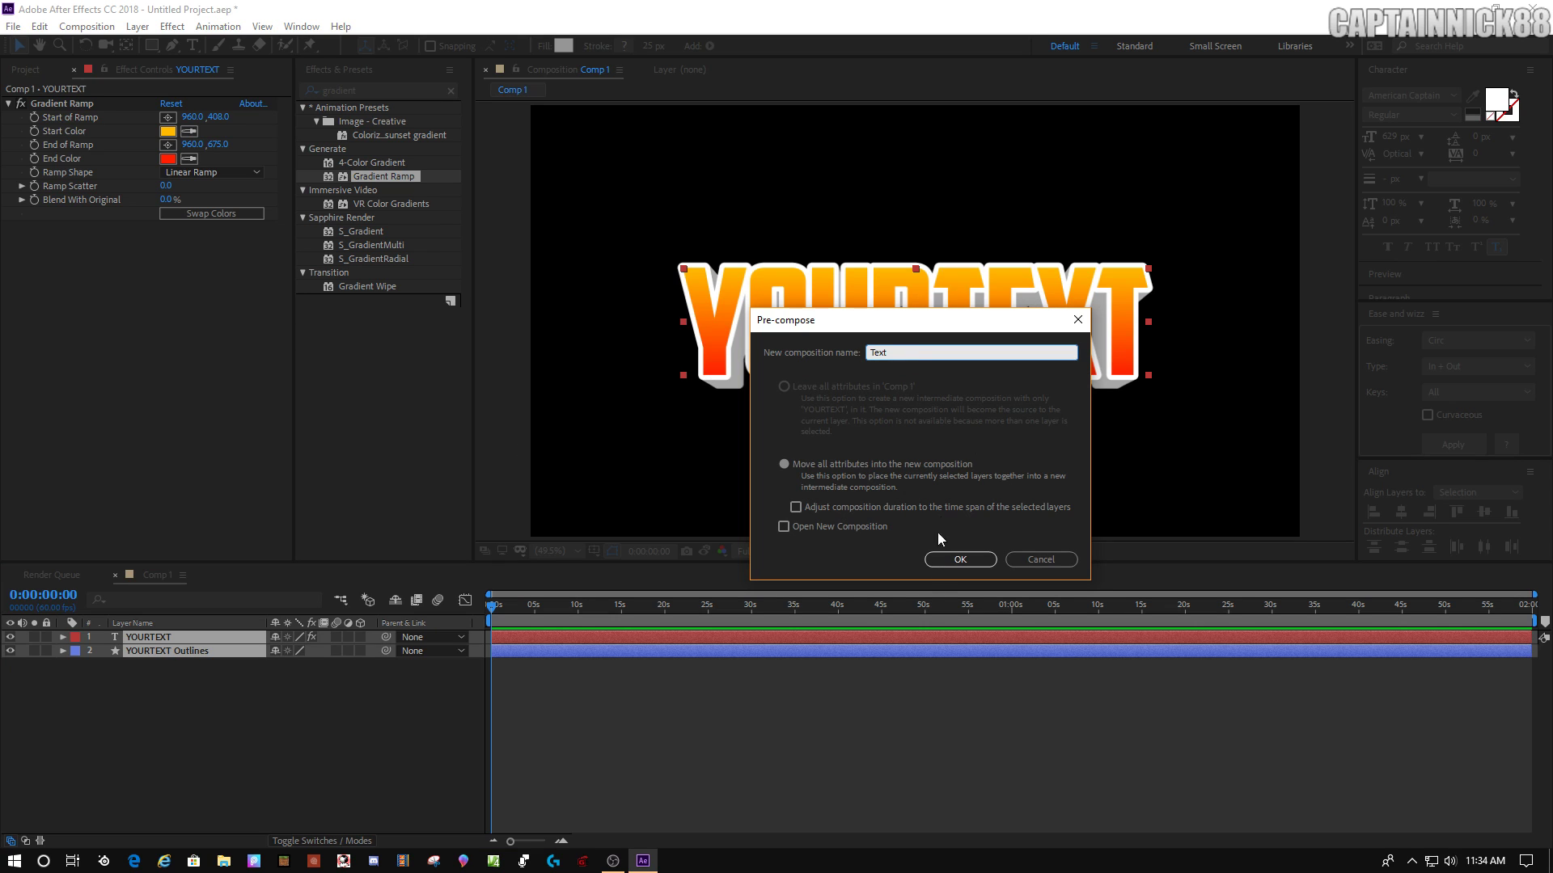
click(960, 559)
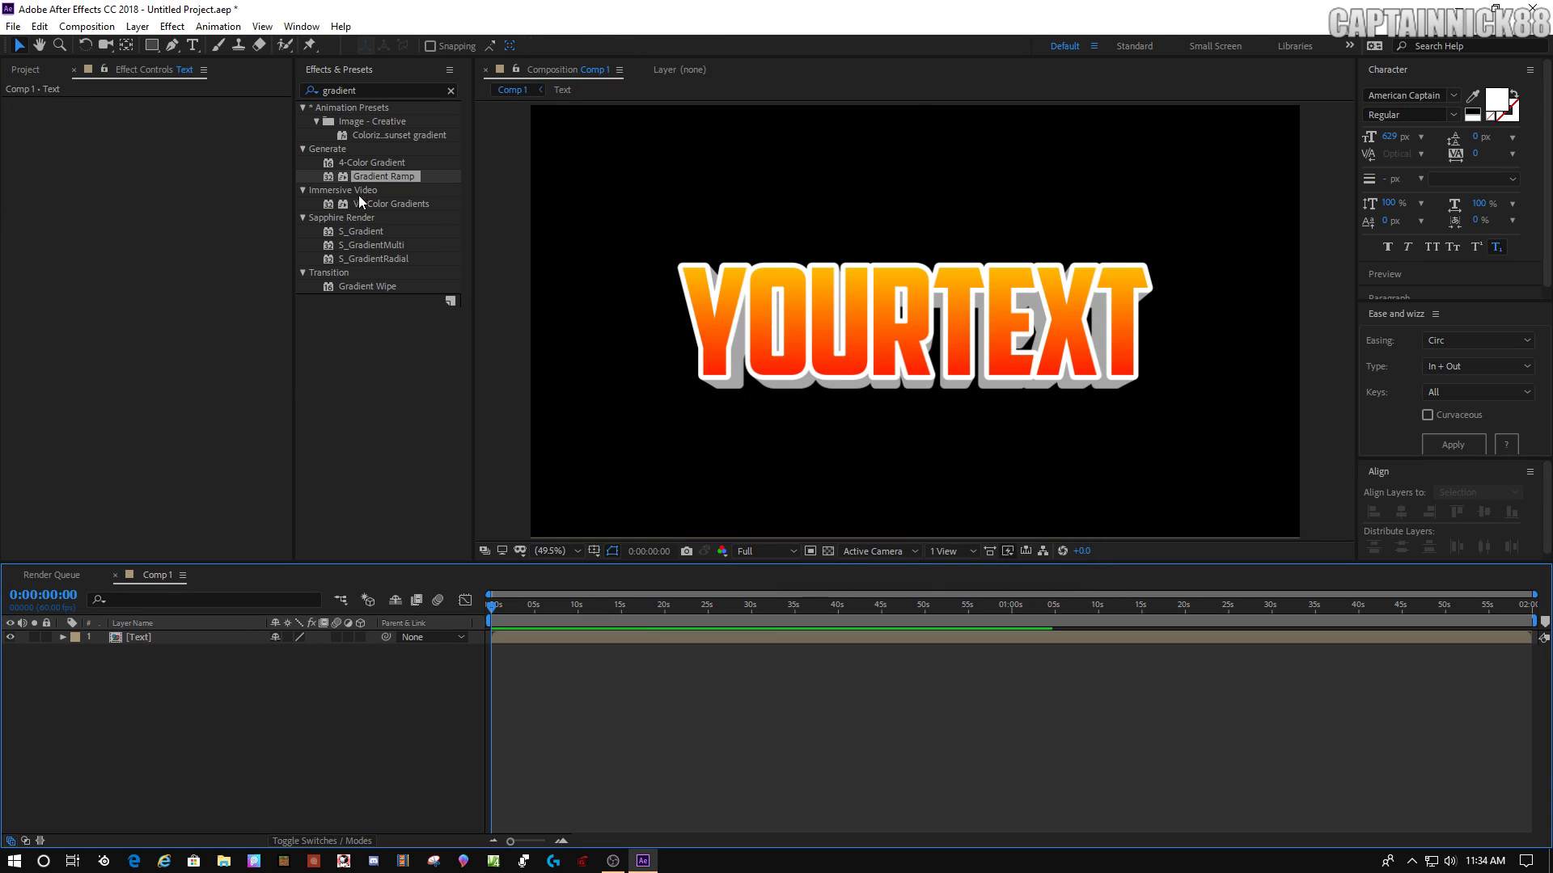
Find the Warp distortion effect, apply it to the Text layer and set its warp style to Shell Lower
click(377, 90)
text(warp)
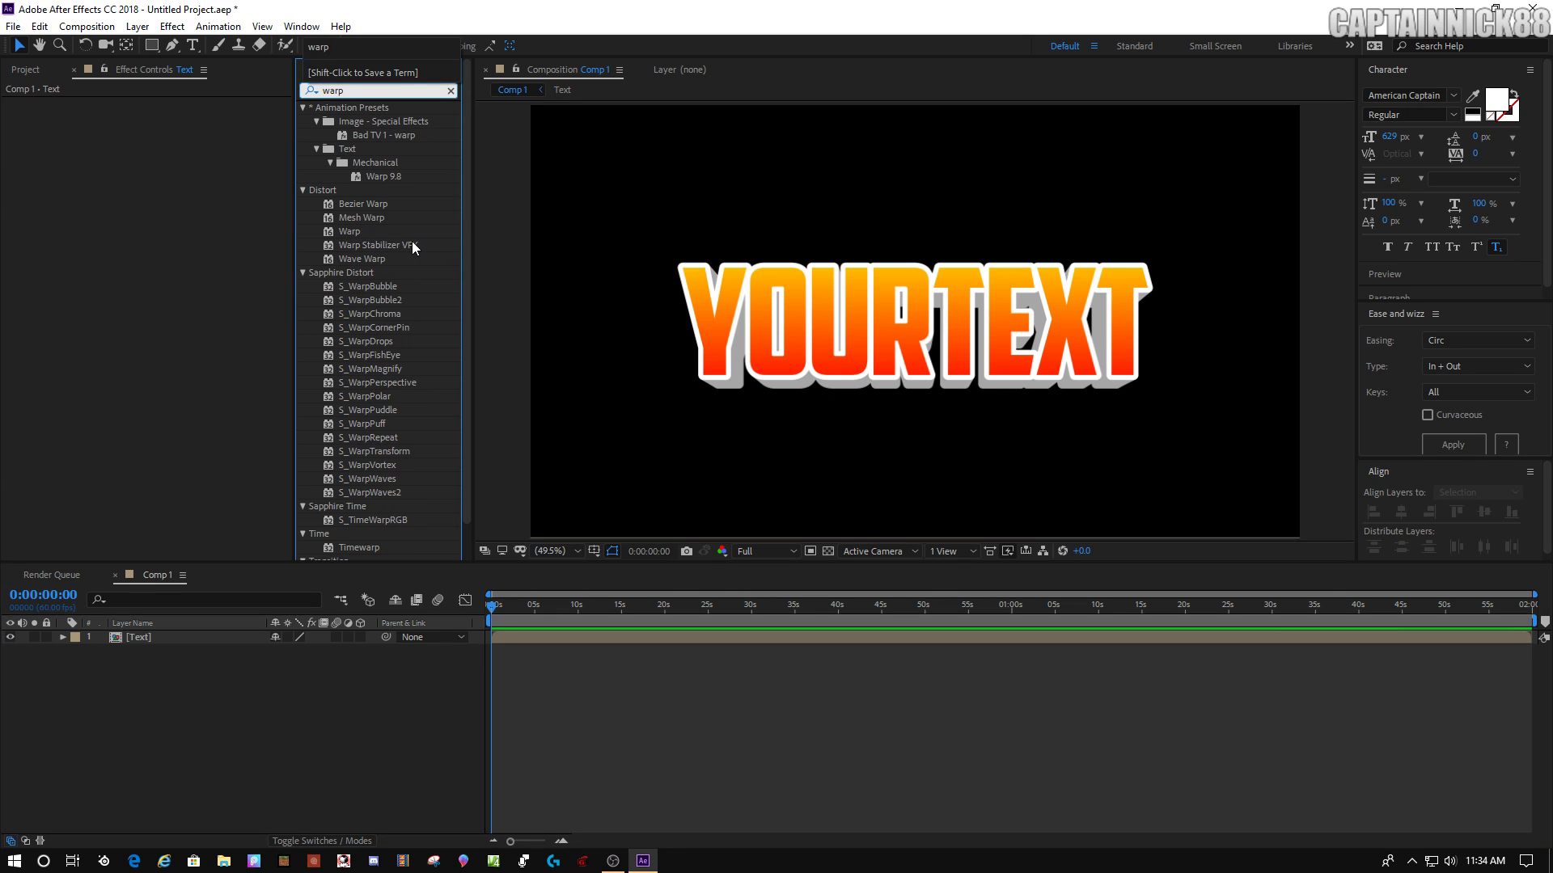
scroll(411, 241, down, 1)
scroll(406, 244, up, 1)
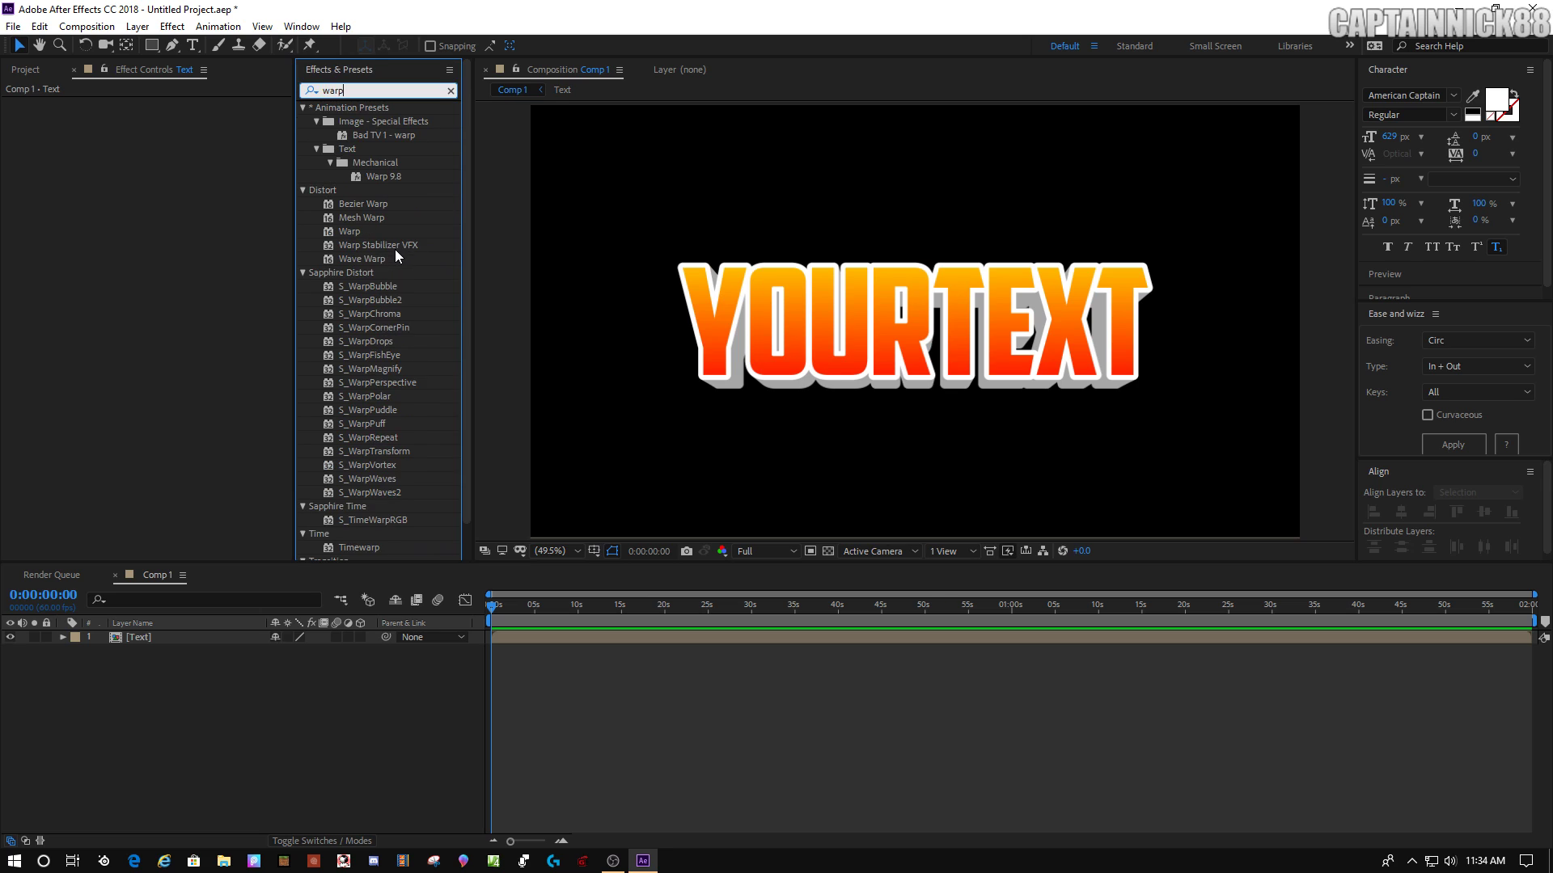
click(352, 232)
drag(361, 232, 158, 638)
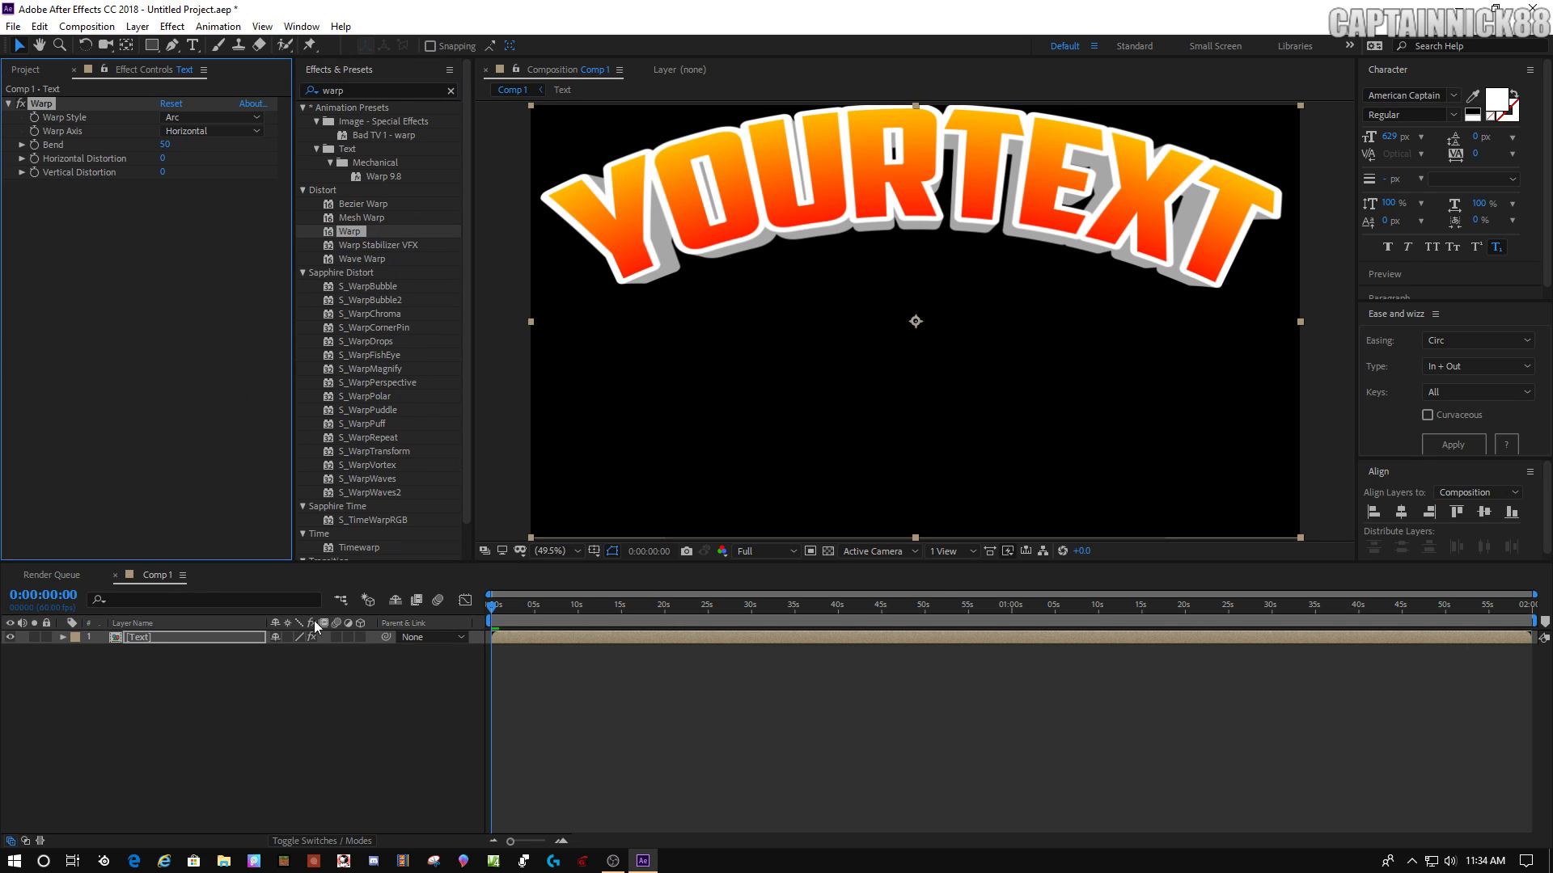
click(190, 119)
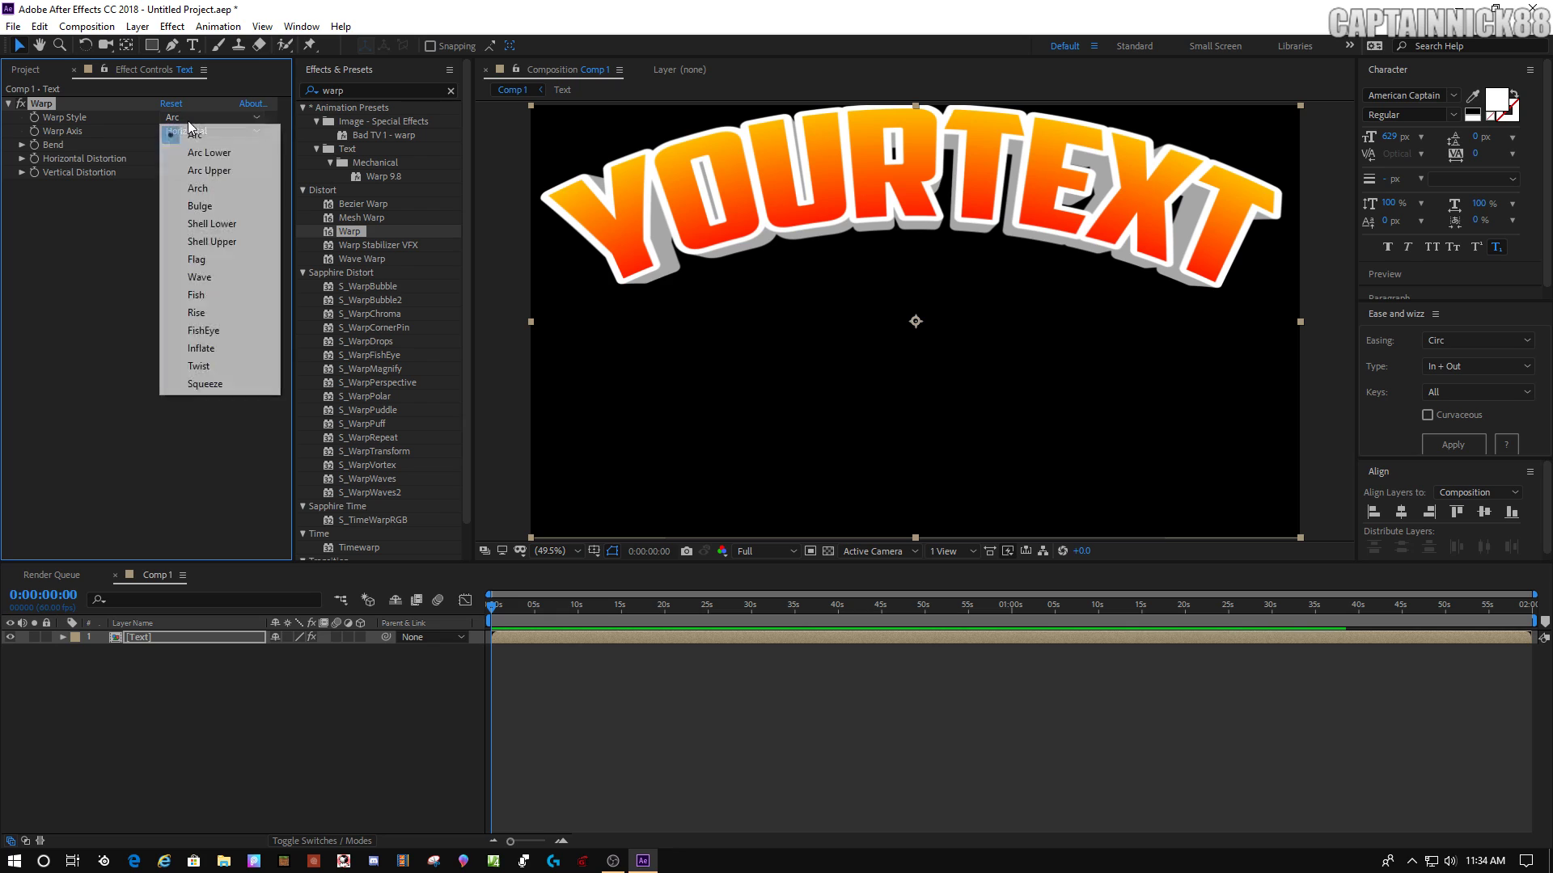
click(233, 226)
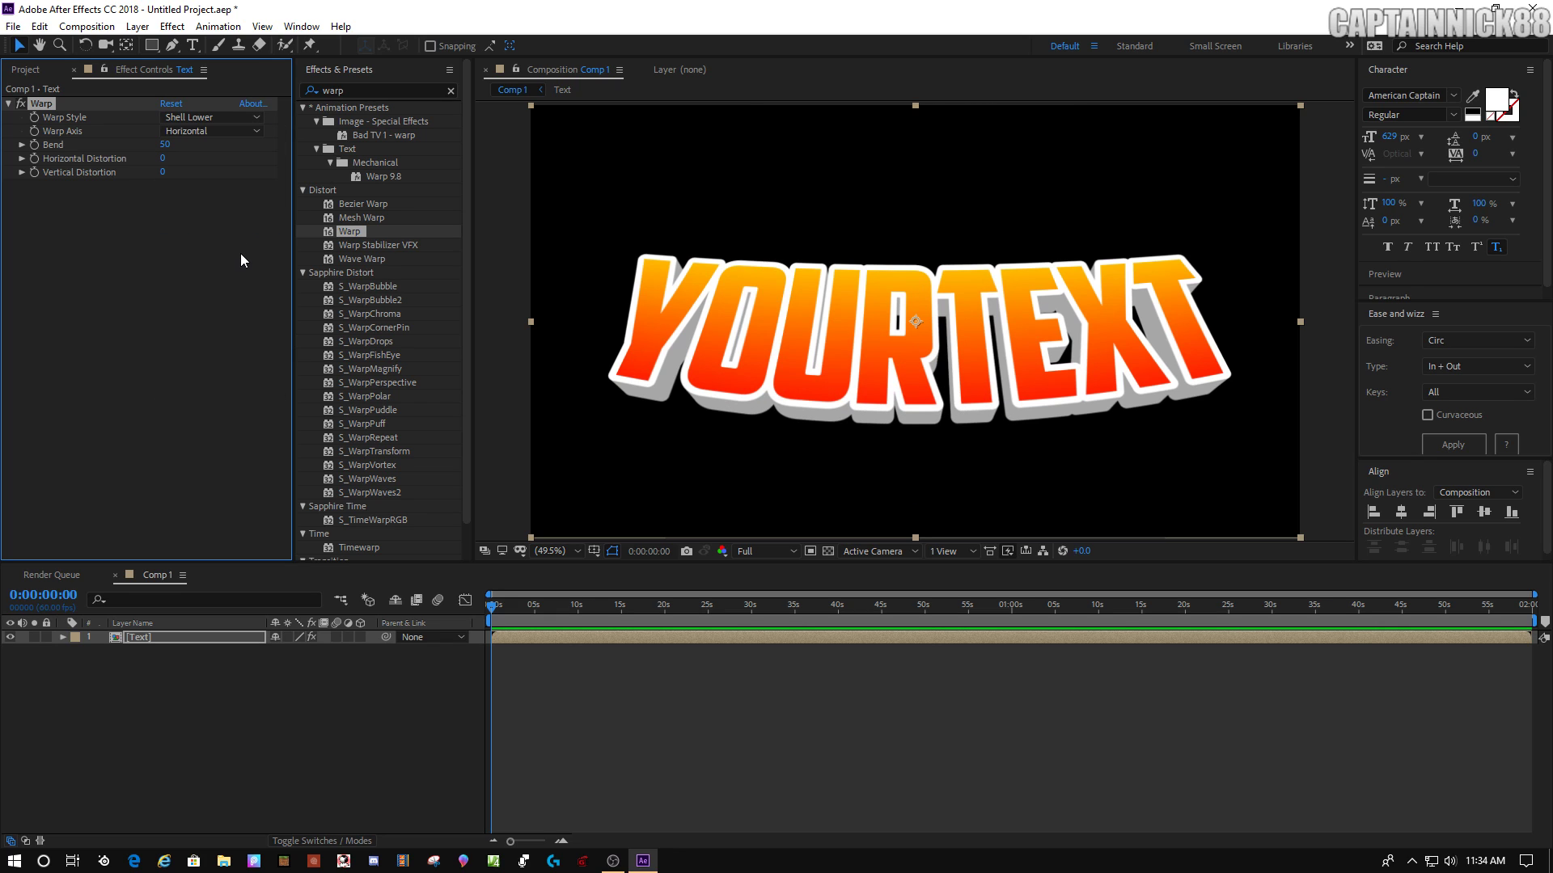
Try the Shell Upper warp style on the Text layer and return to Shell Lower
click(202, 118)
click(208, 241)
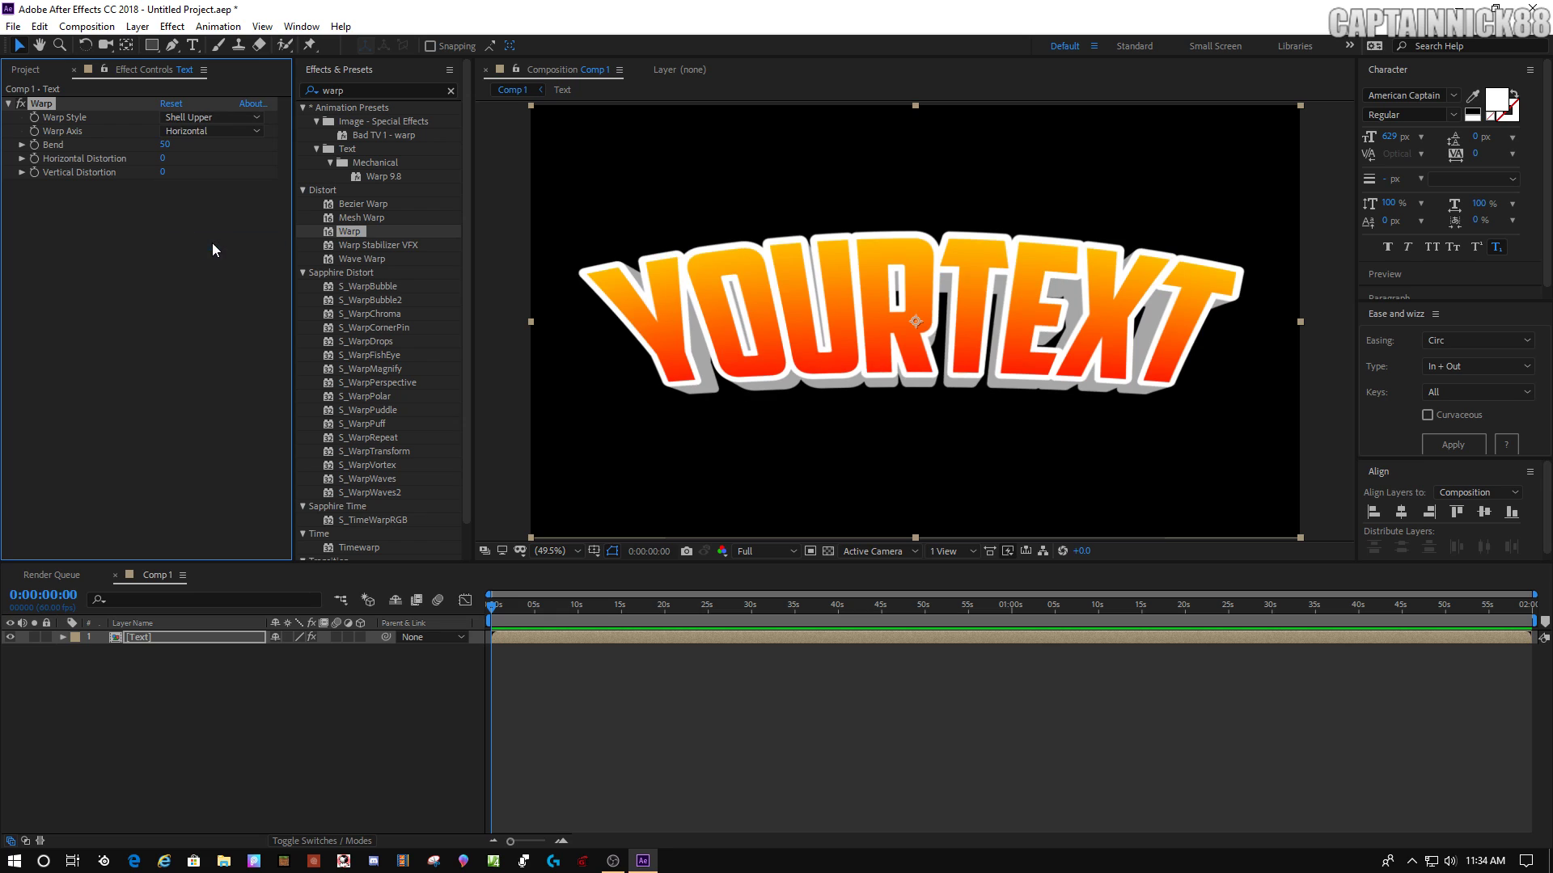
click(210, 119)
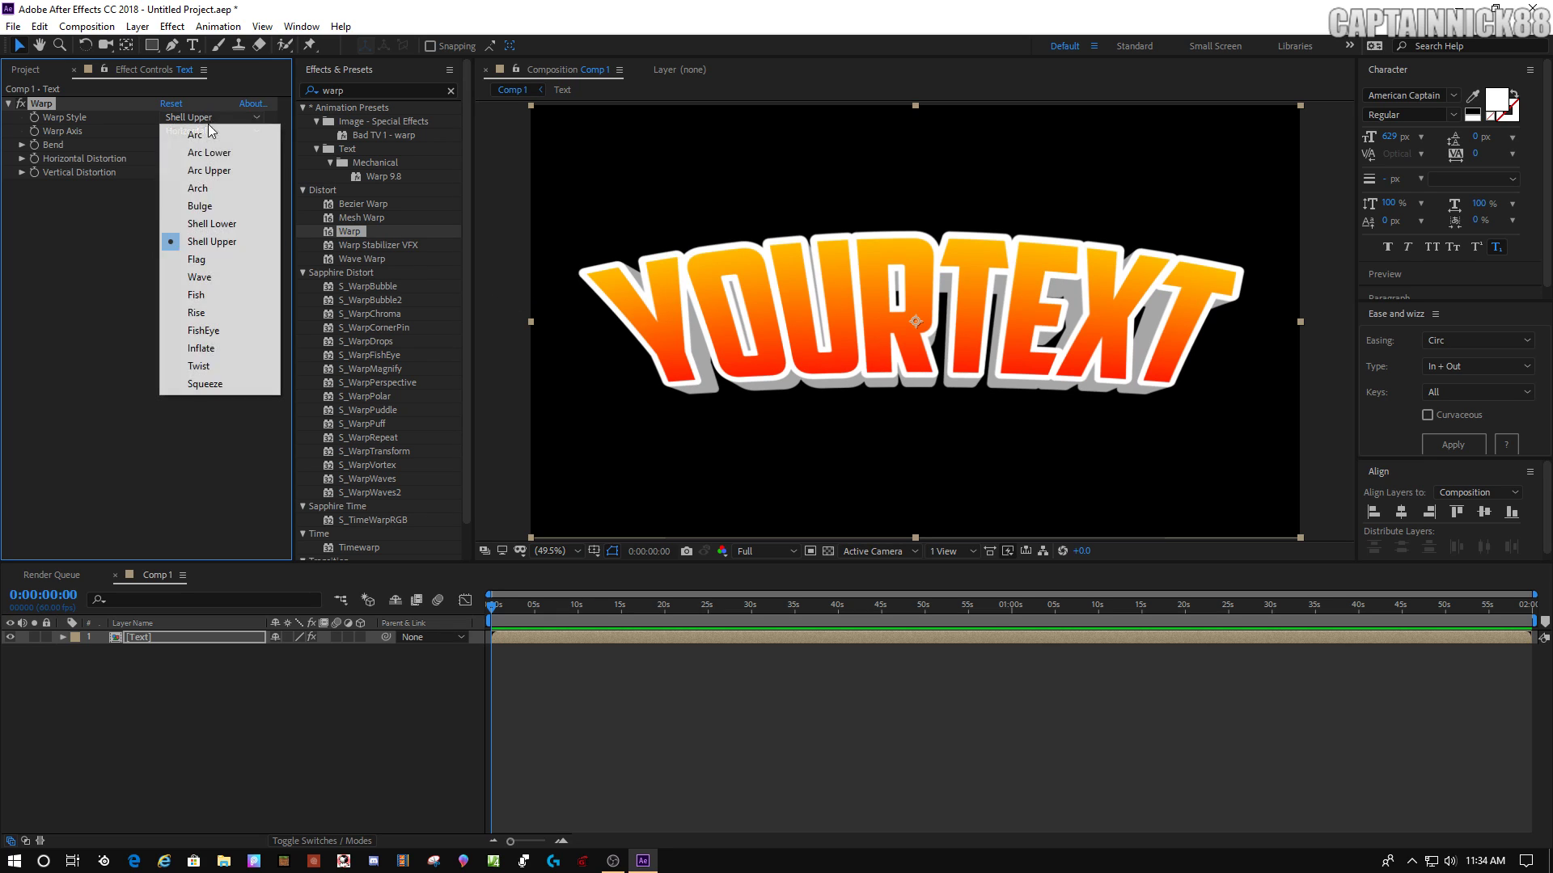
click(223, 225)
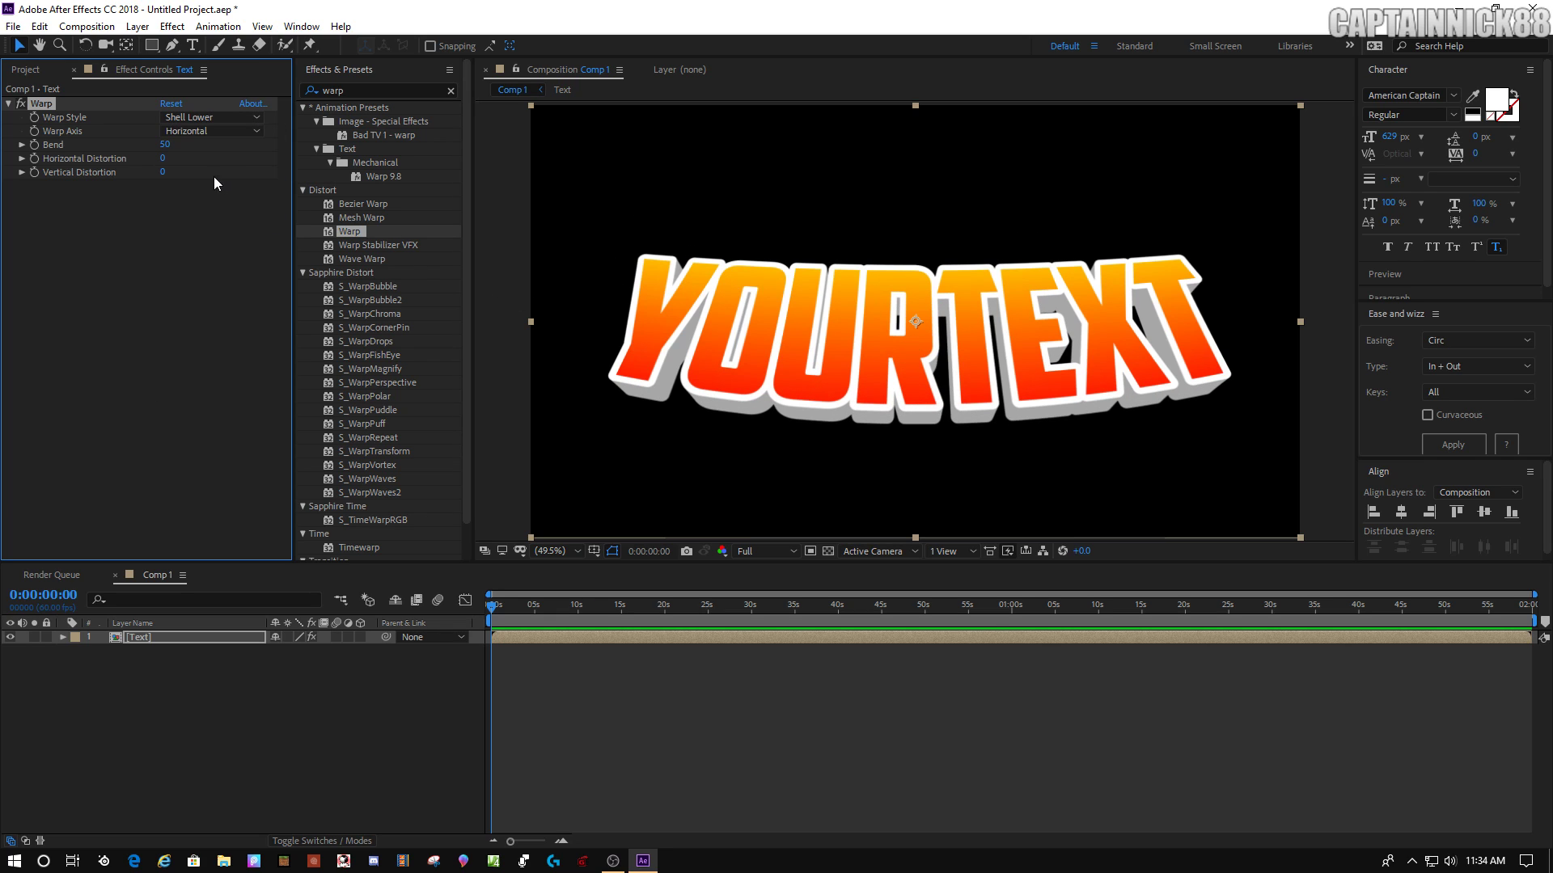
Try a negative Warp bend on the Text layer, adjusting it to -26
drag(170, 154, 165, 149)
click(166, 145)
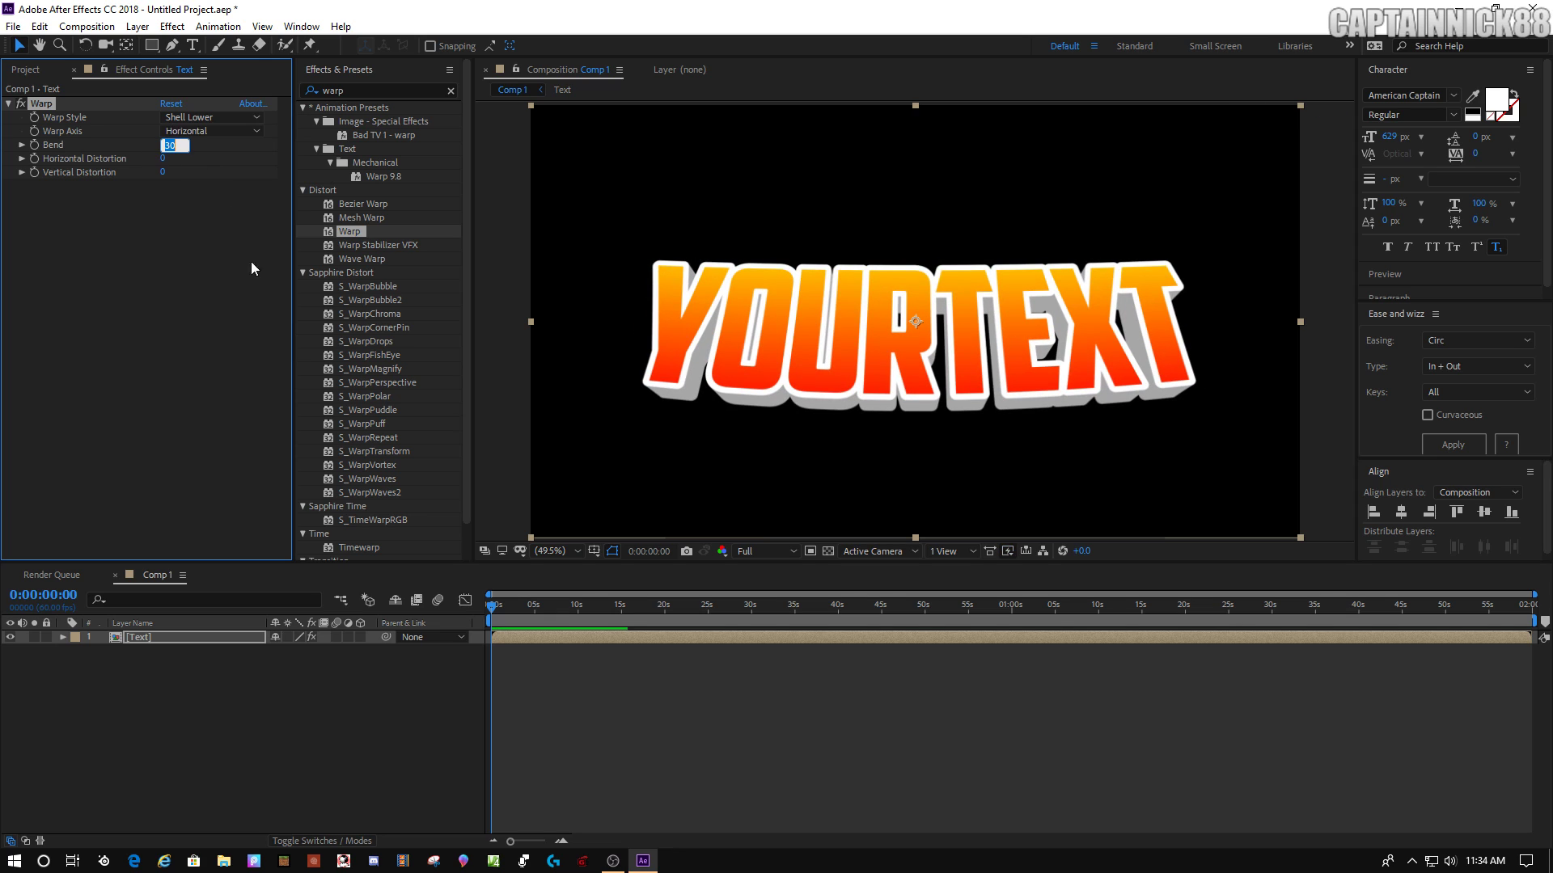
text(-32)
key(Return)
drag(129, 159, 129, 166)
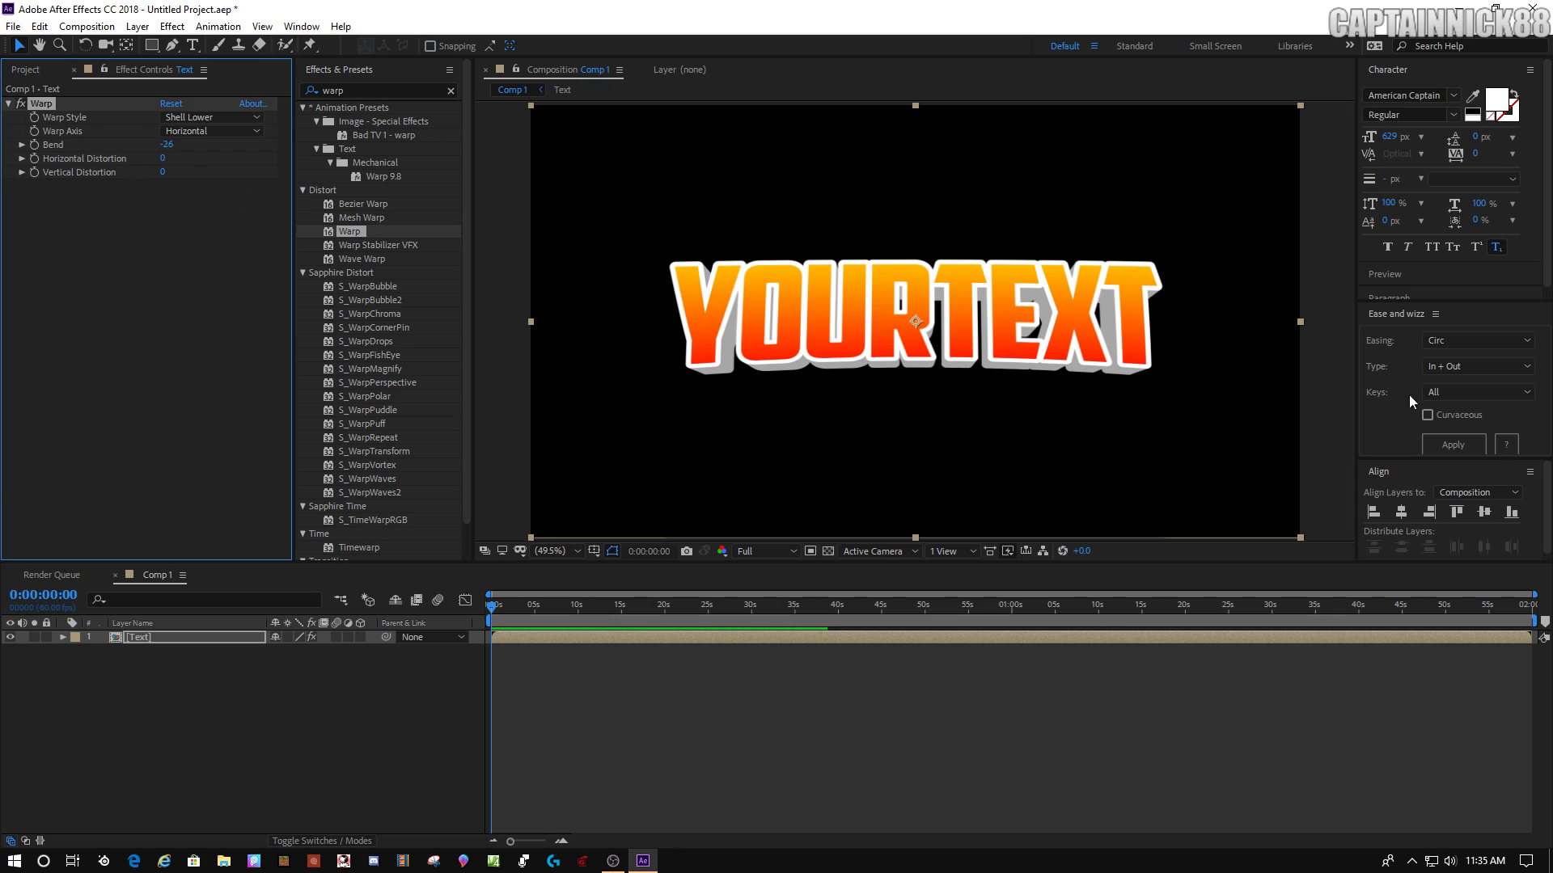
Set the Warp effect's bend to -10
click(167, 145)
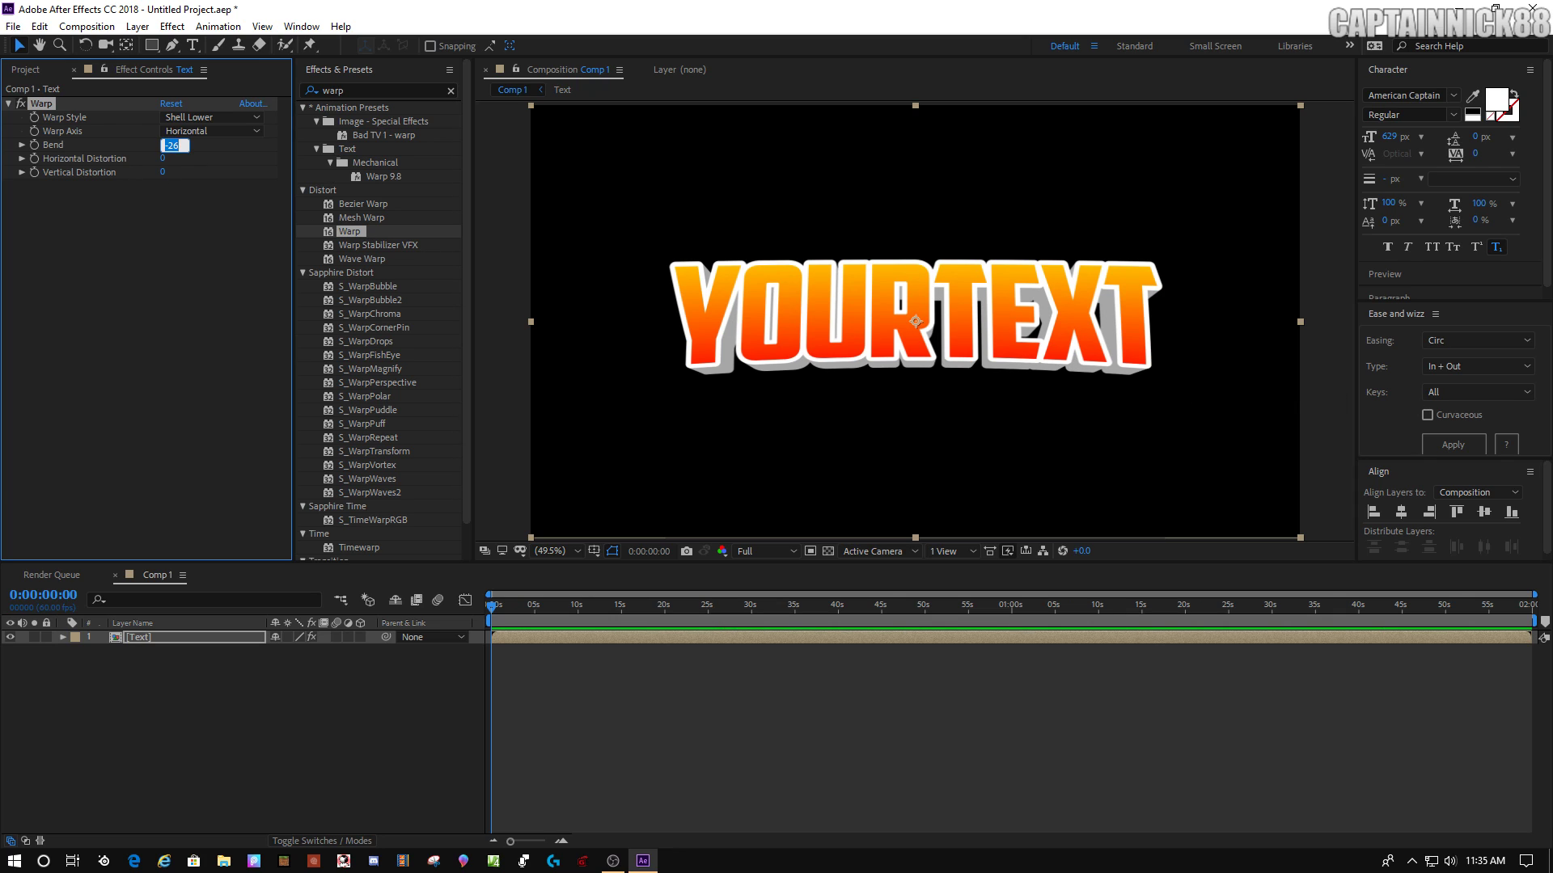
text(-10)
key(Return)
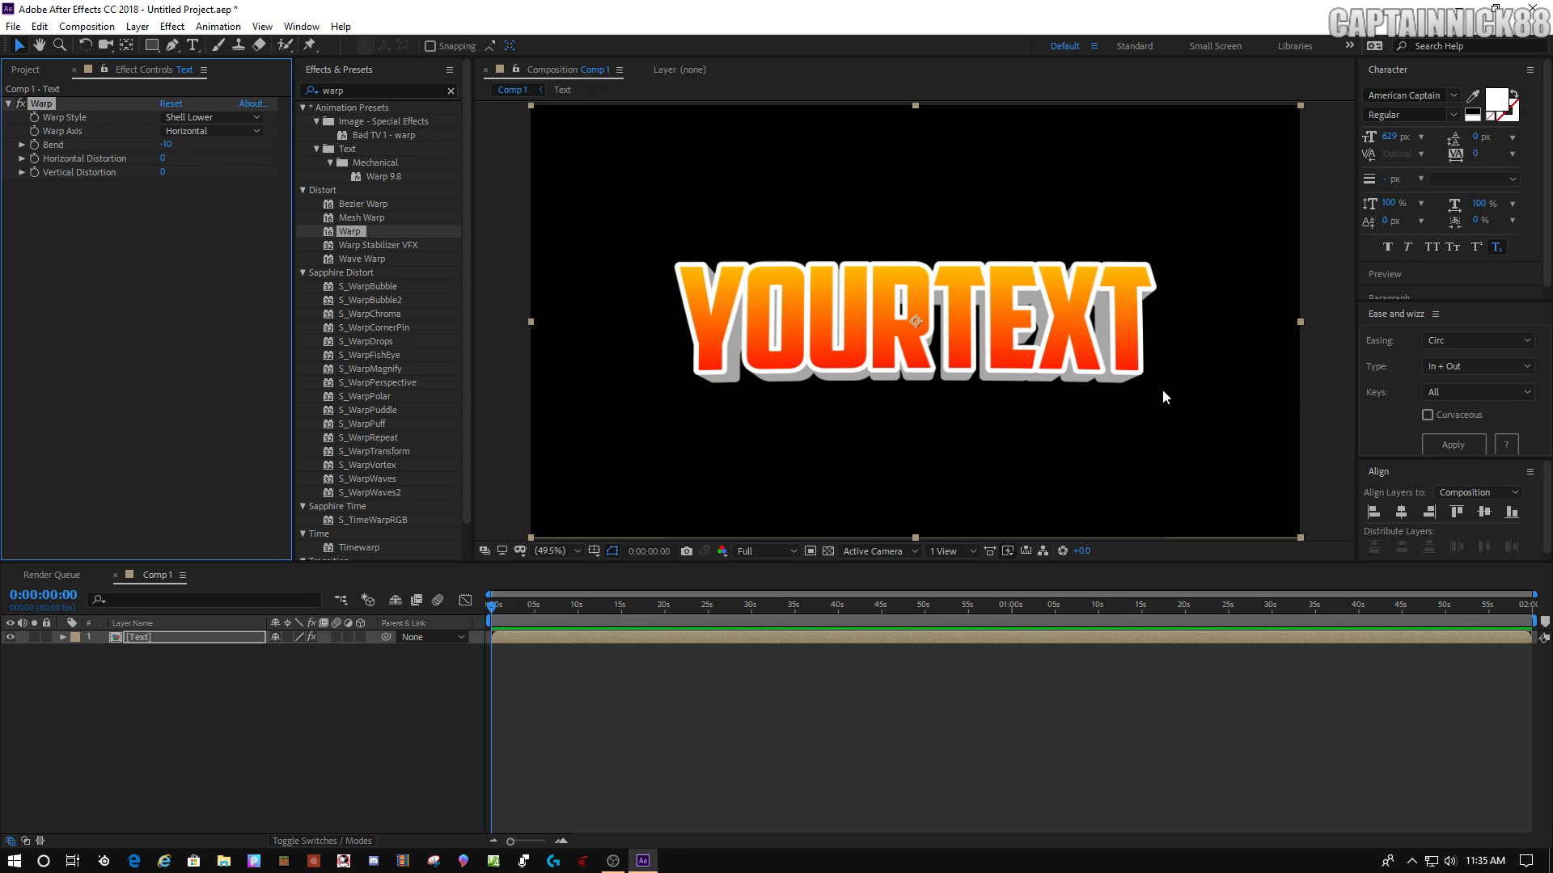
Try stronger negative Warp bends of -15 and -44 on the Text layer
click(166, 145)
text(-1)
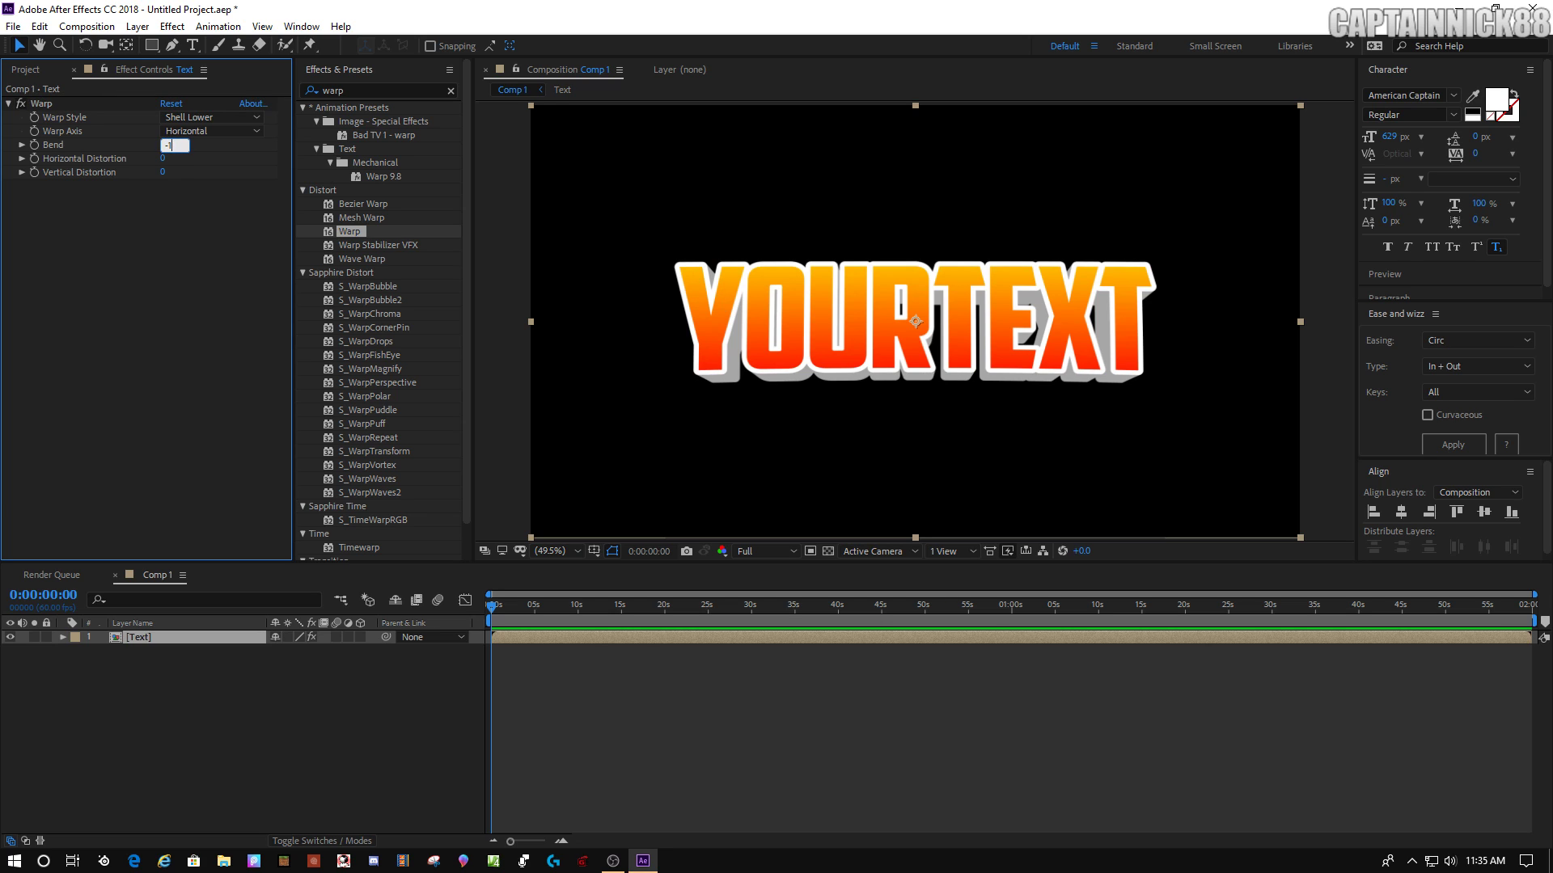
text(5)
key(Return)
mouse_move(163, 147)
mouse_down()
mouse_move(117, 146)
mouse_move(198, 144)
mouse_move(177, 144)
mouse_up()
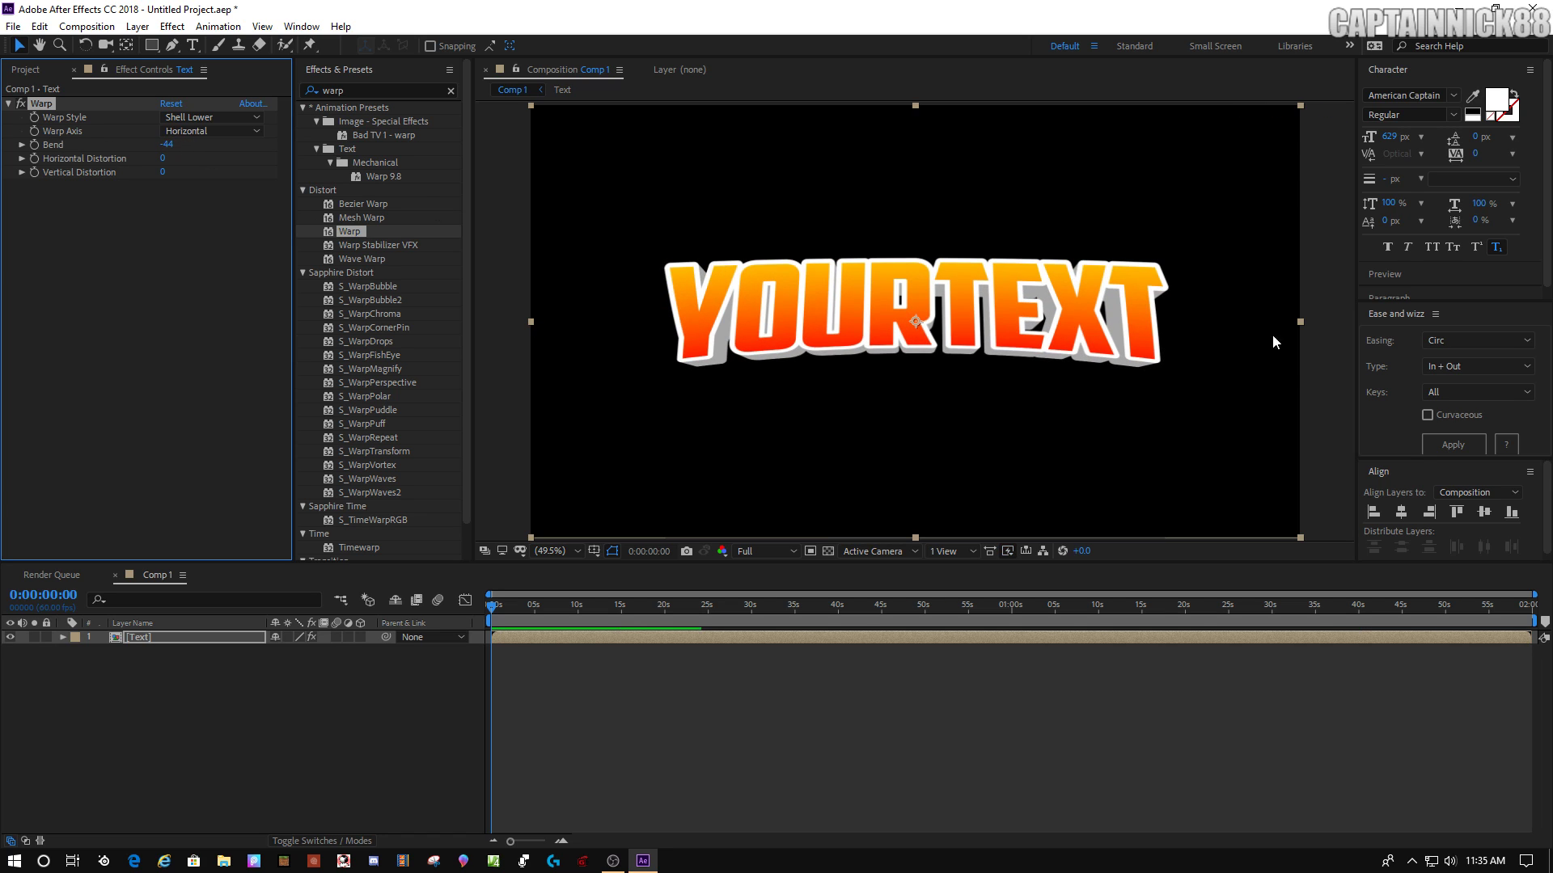
Return the Warp effect's bend and vertical distortion to 0
mouse_move(170, 146)
mouse_down()
mouse_move(206, 145)
mouse_move(220, 177)
mouse_move(162, 174)
mouse_up()
click(164, 173)
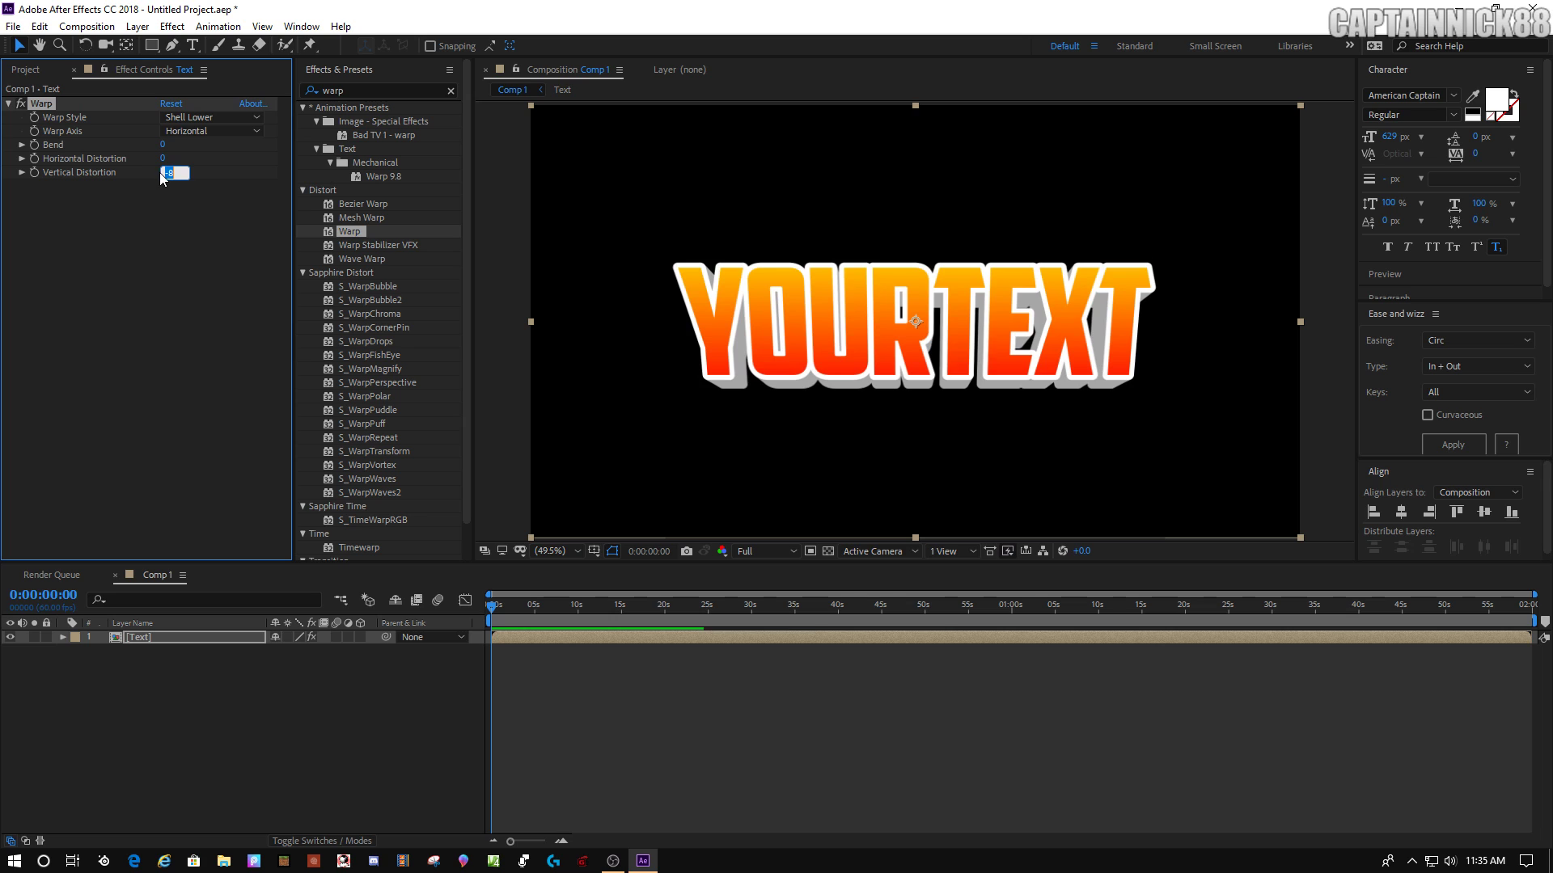
text(0)
key(Return)
Try a negative horizontal distortion in the Warp effect and set it back to 0
mouse_move(162, 158)
mouse_down()
mouse_move(132, 161)
mouse_move(167, 159)
mouse_up()
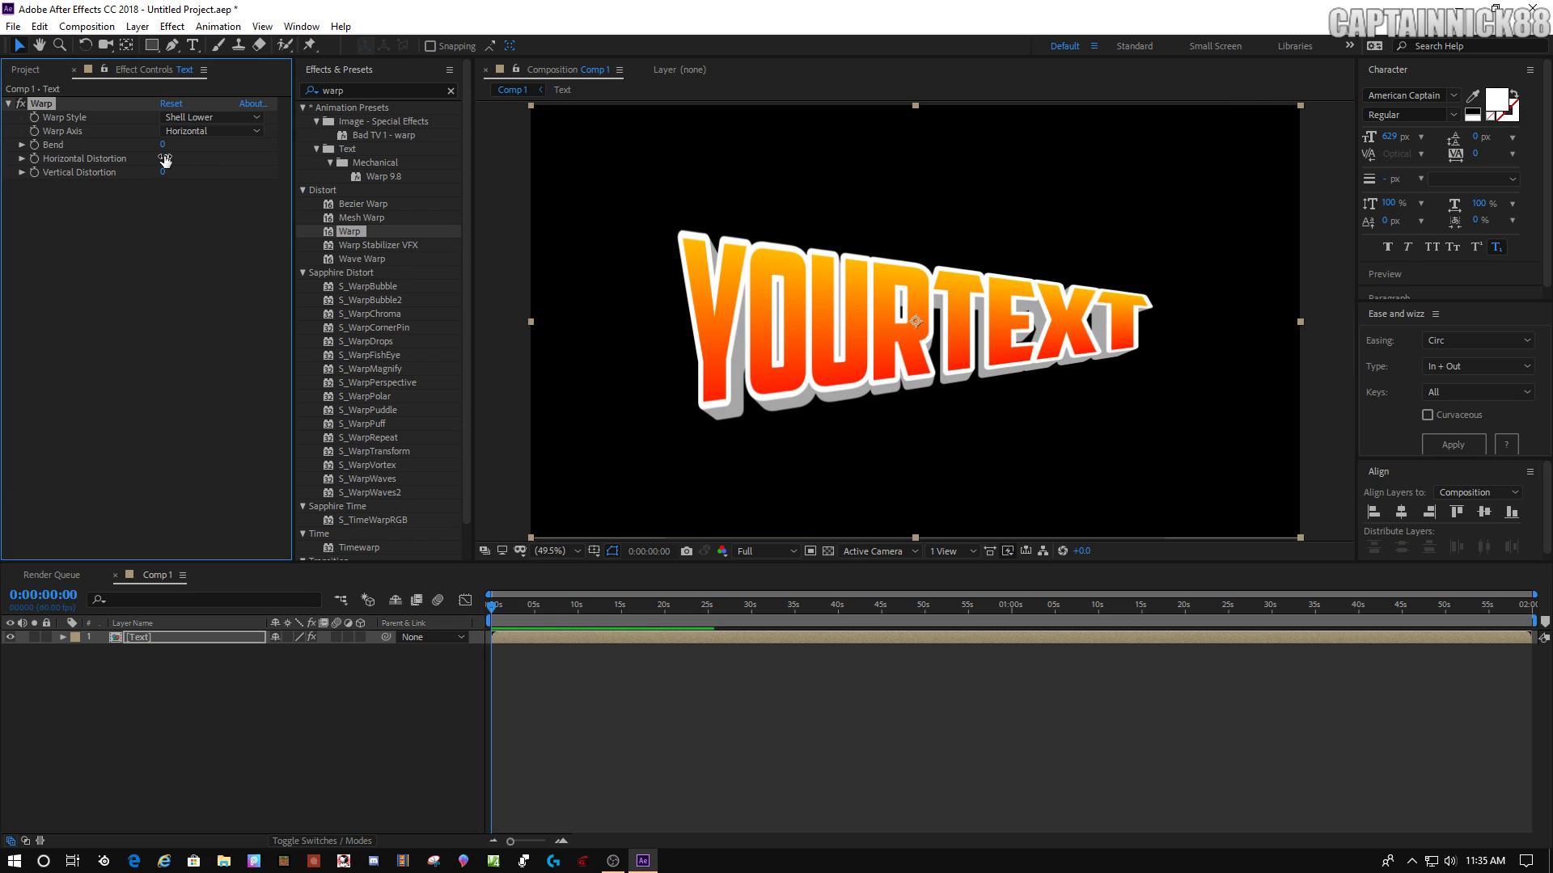
click(170, 159)
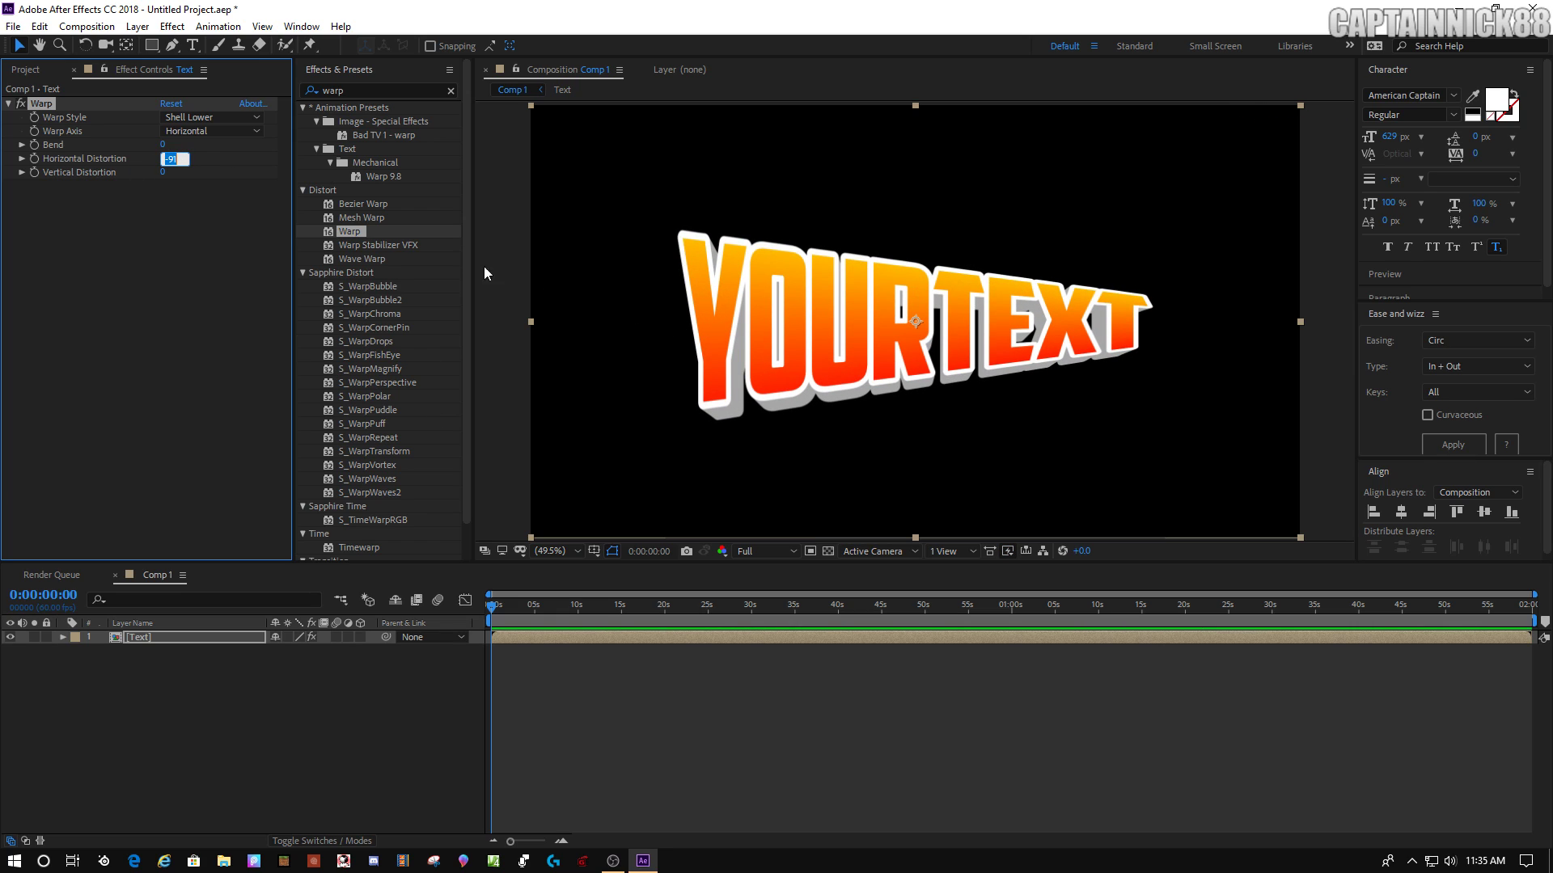
text(0)
key(Return)
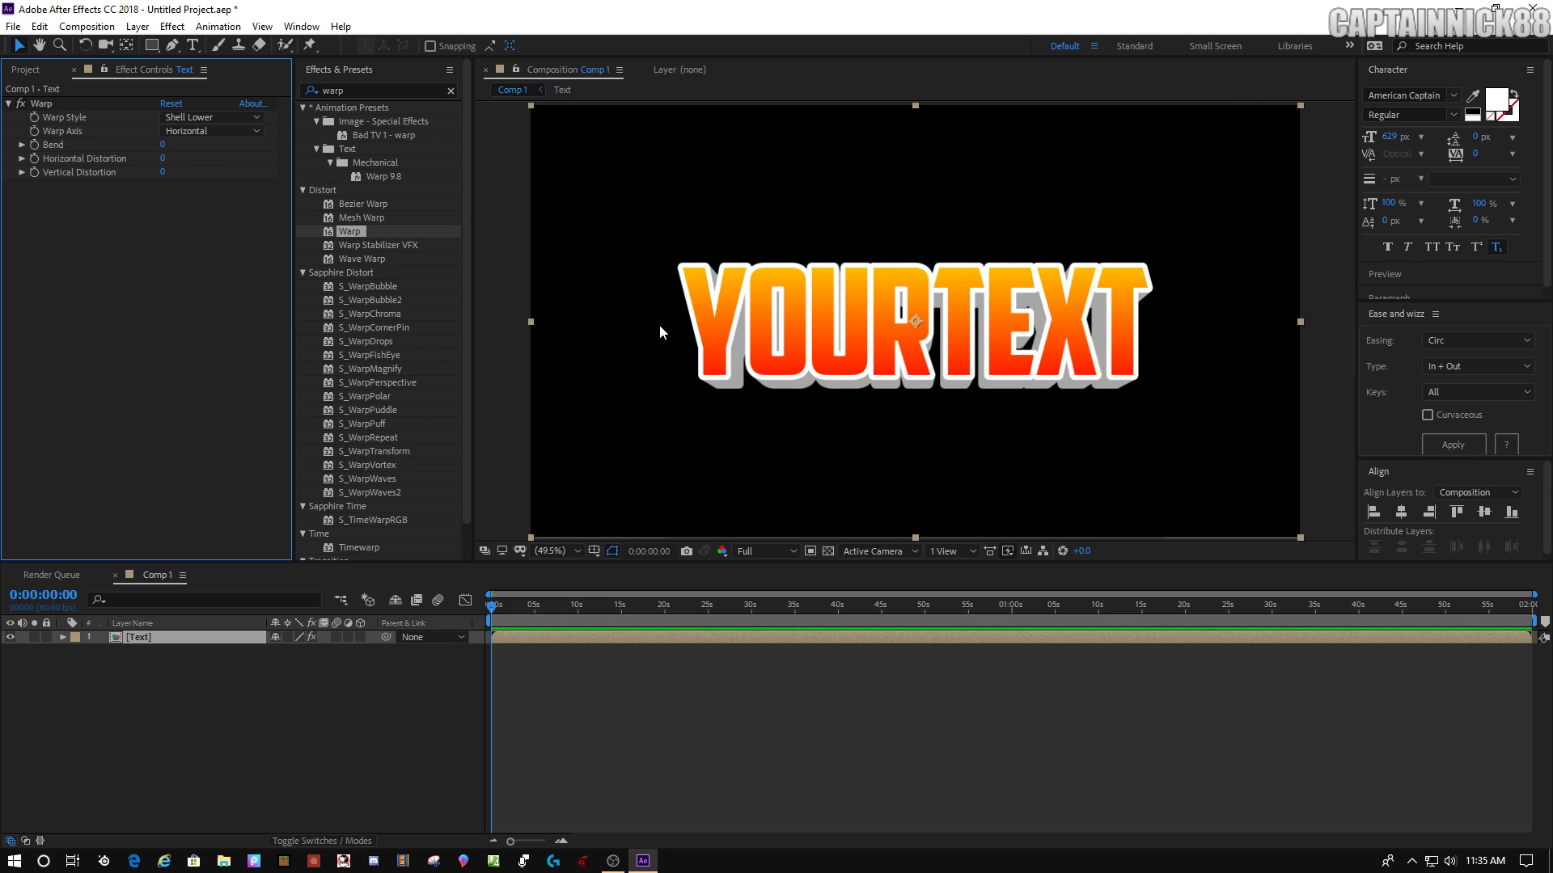
Try a positive vertical distortion in the Warp effect, settling on 30
drag(163, 174, 187, 170)
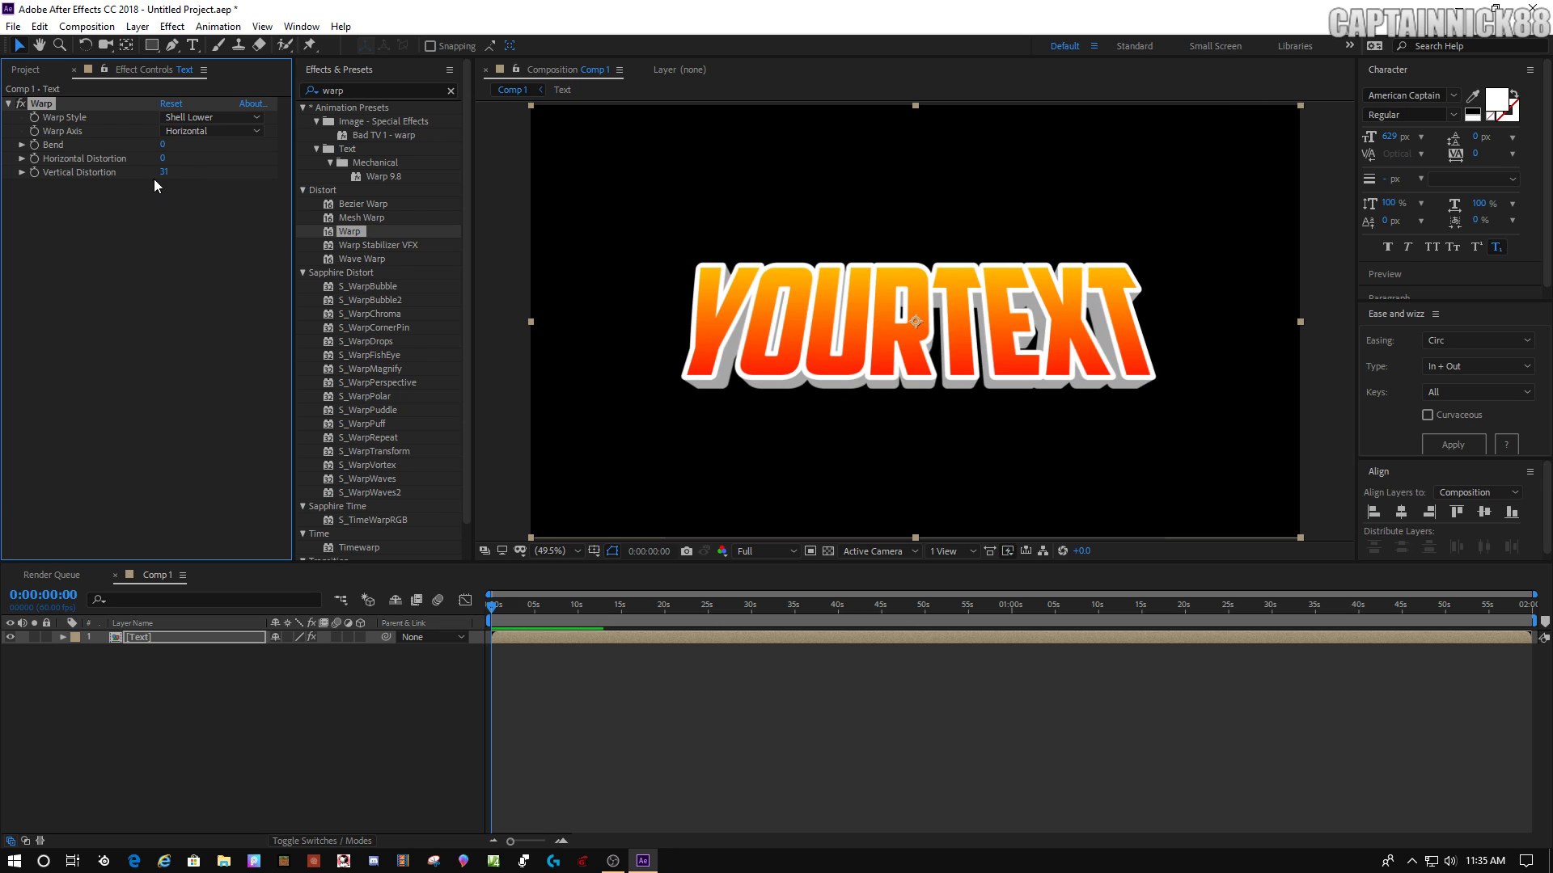
click(164, 171)
text(30)
key(Return)
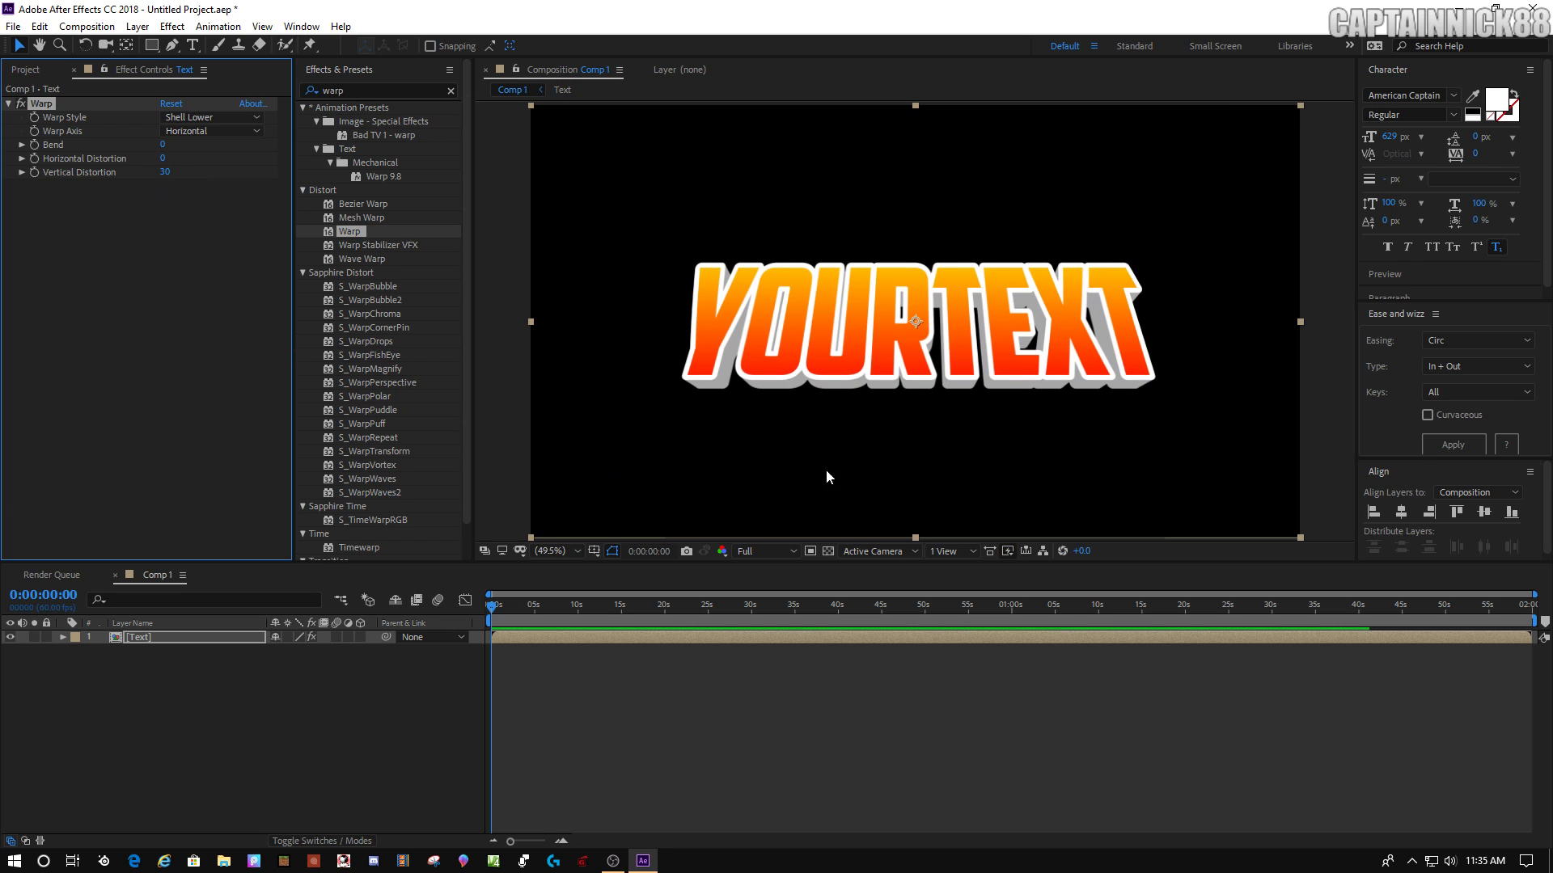
Set the Text layer's Warp bend to -15 and its vertical distortion to 15
drag(163, 145, 154, 145)
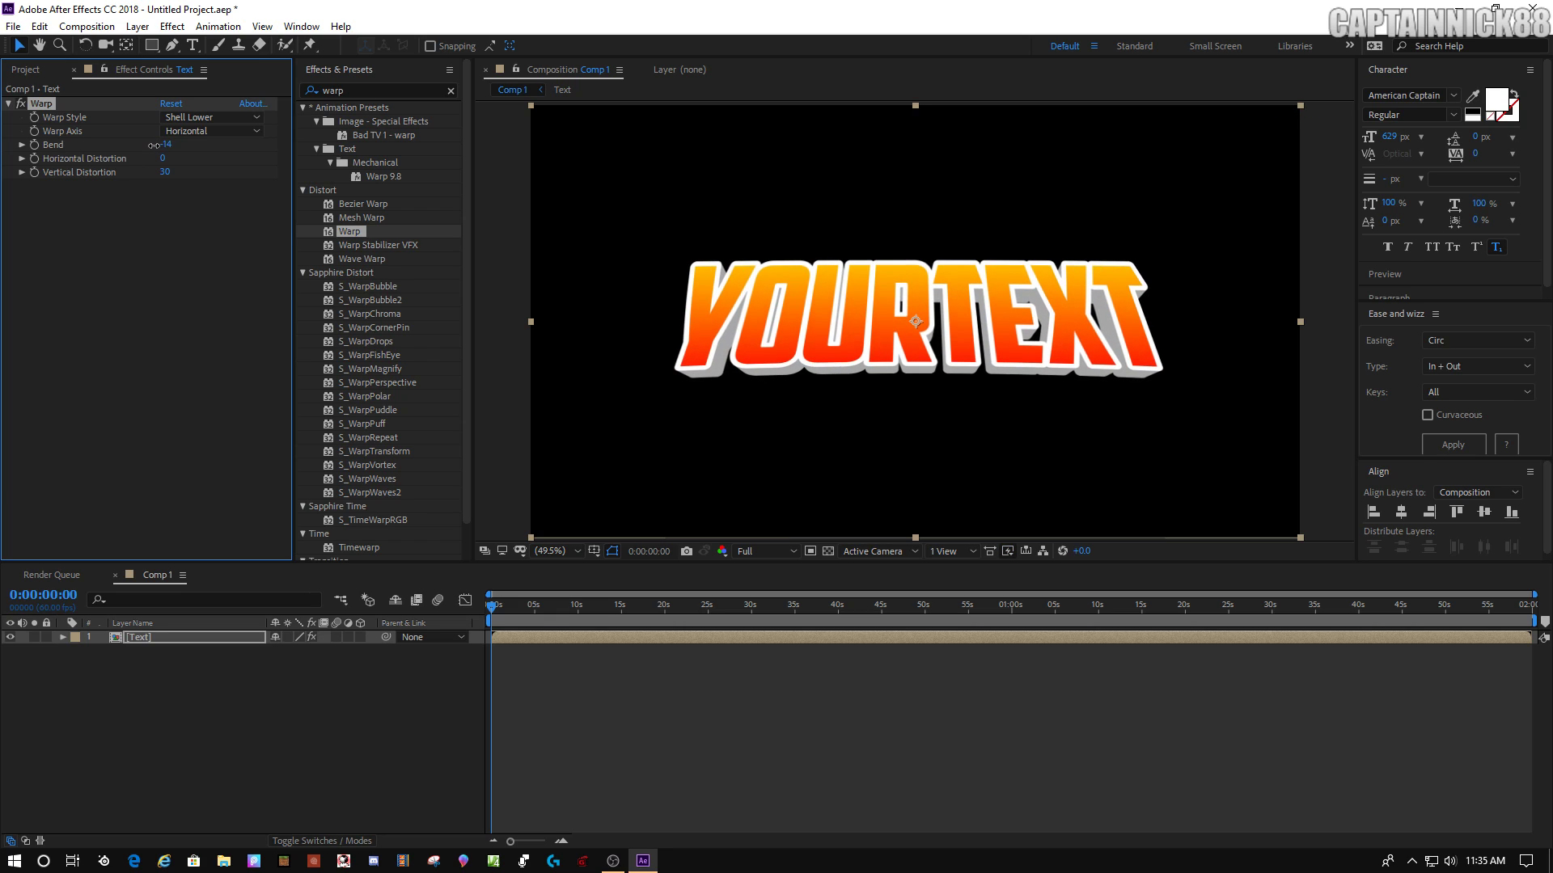
click(166, 145)
text(-15)
key(Return)
drag(163, 181, 216, 217)
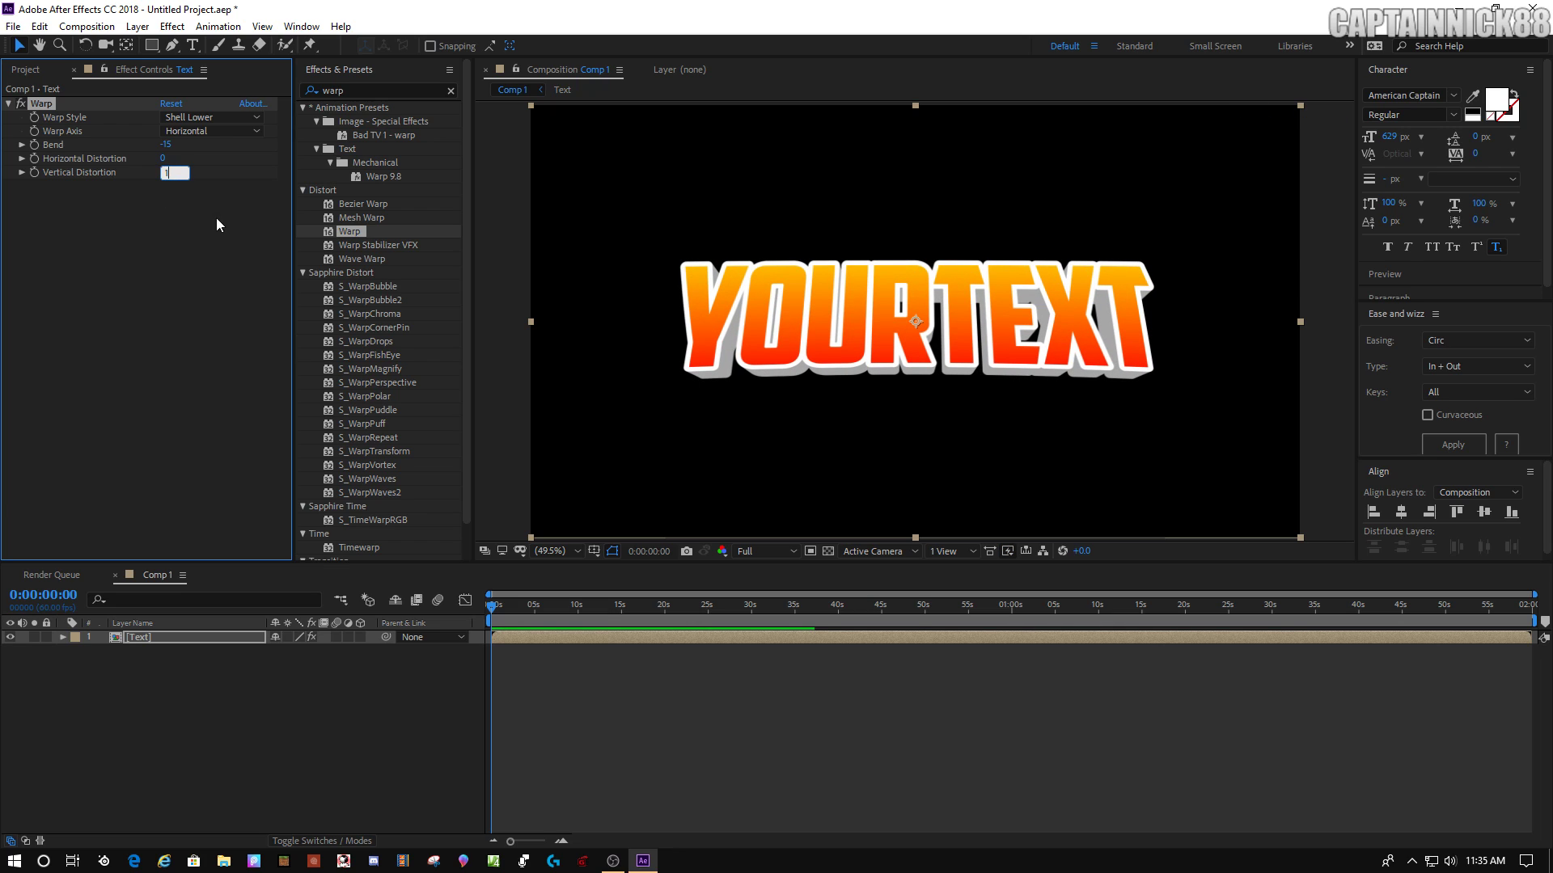
click(197, 351)
click(458, 656)
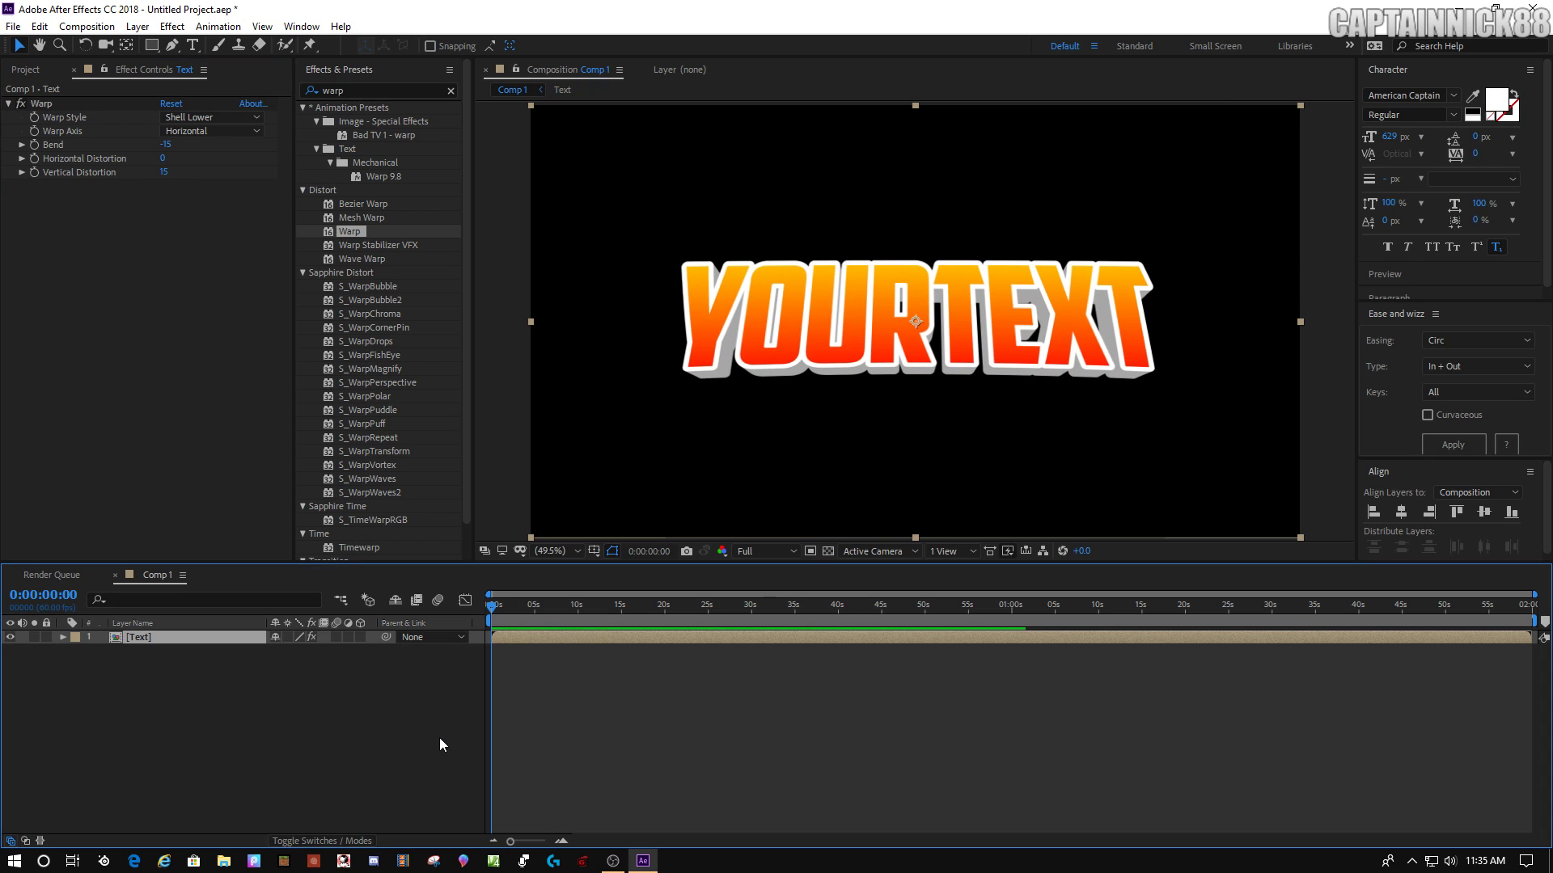
Preview the warped text against the transparency grid and return to the black background
click(827, 551)
click(828, 551)
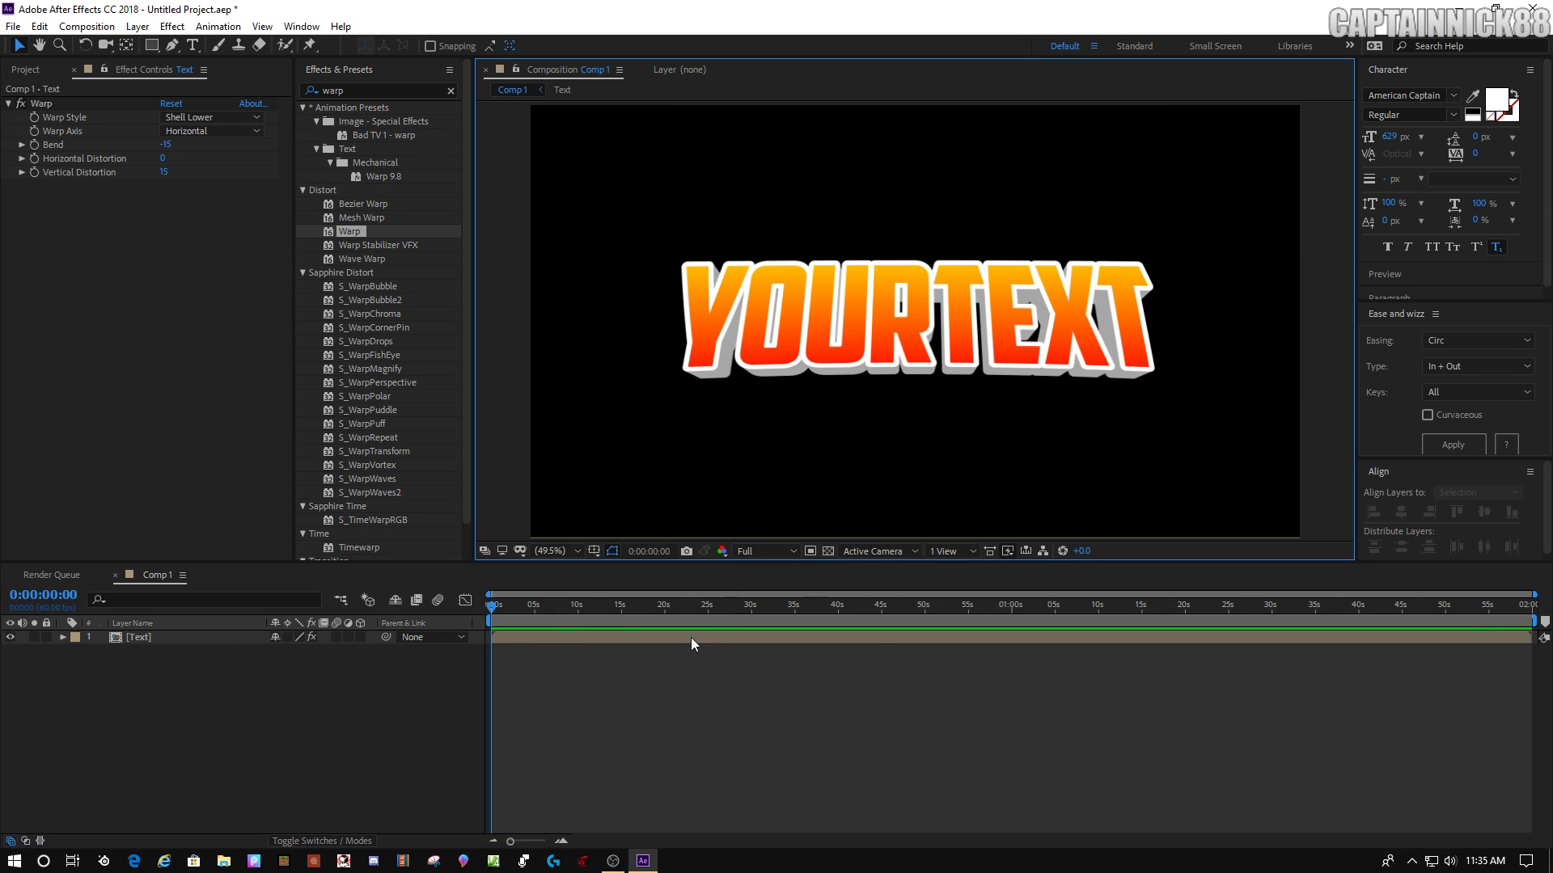
click(828, 551)
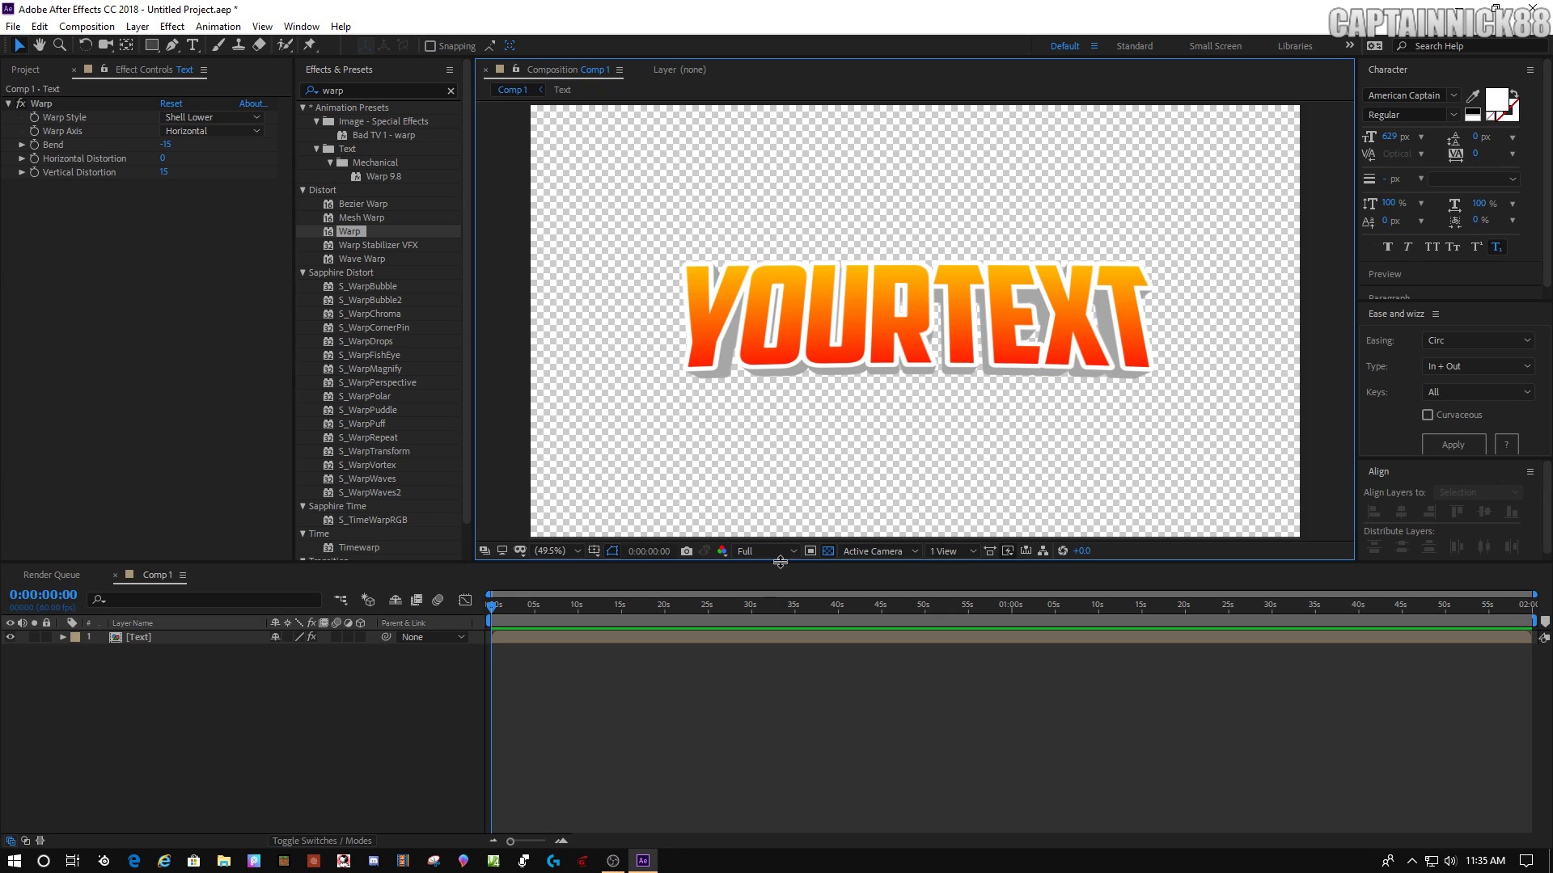
click(828, 551)
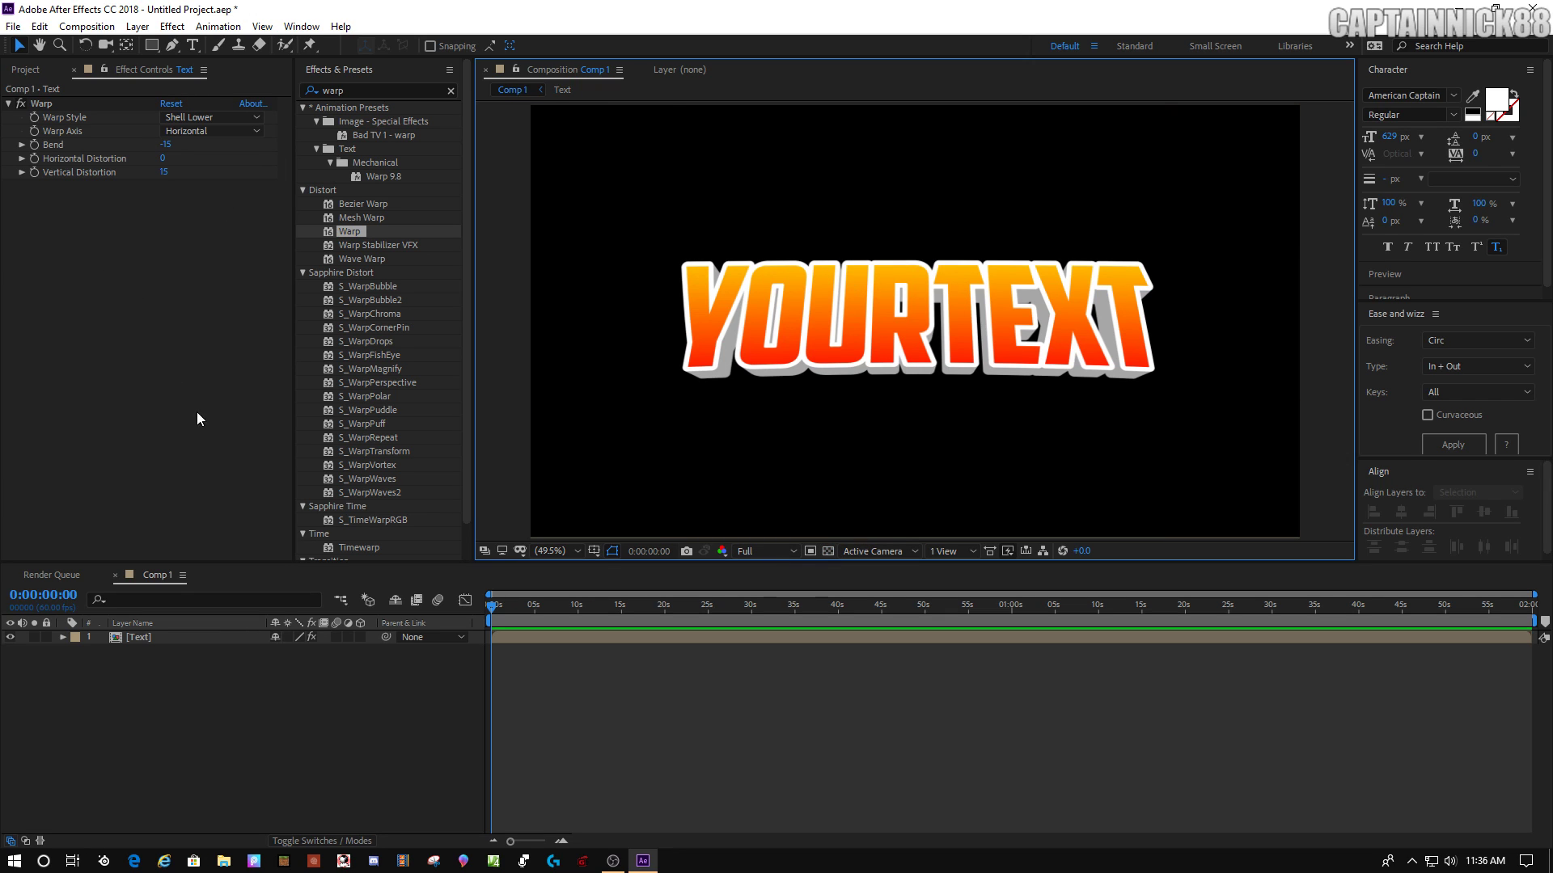
Switch to the OBS window with the recording controls
click(236, 704)
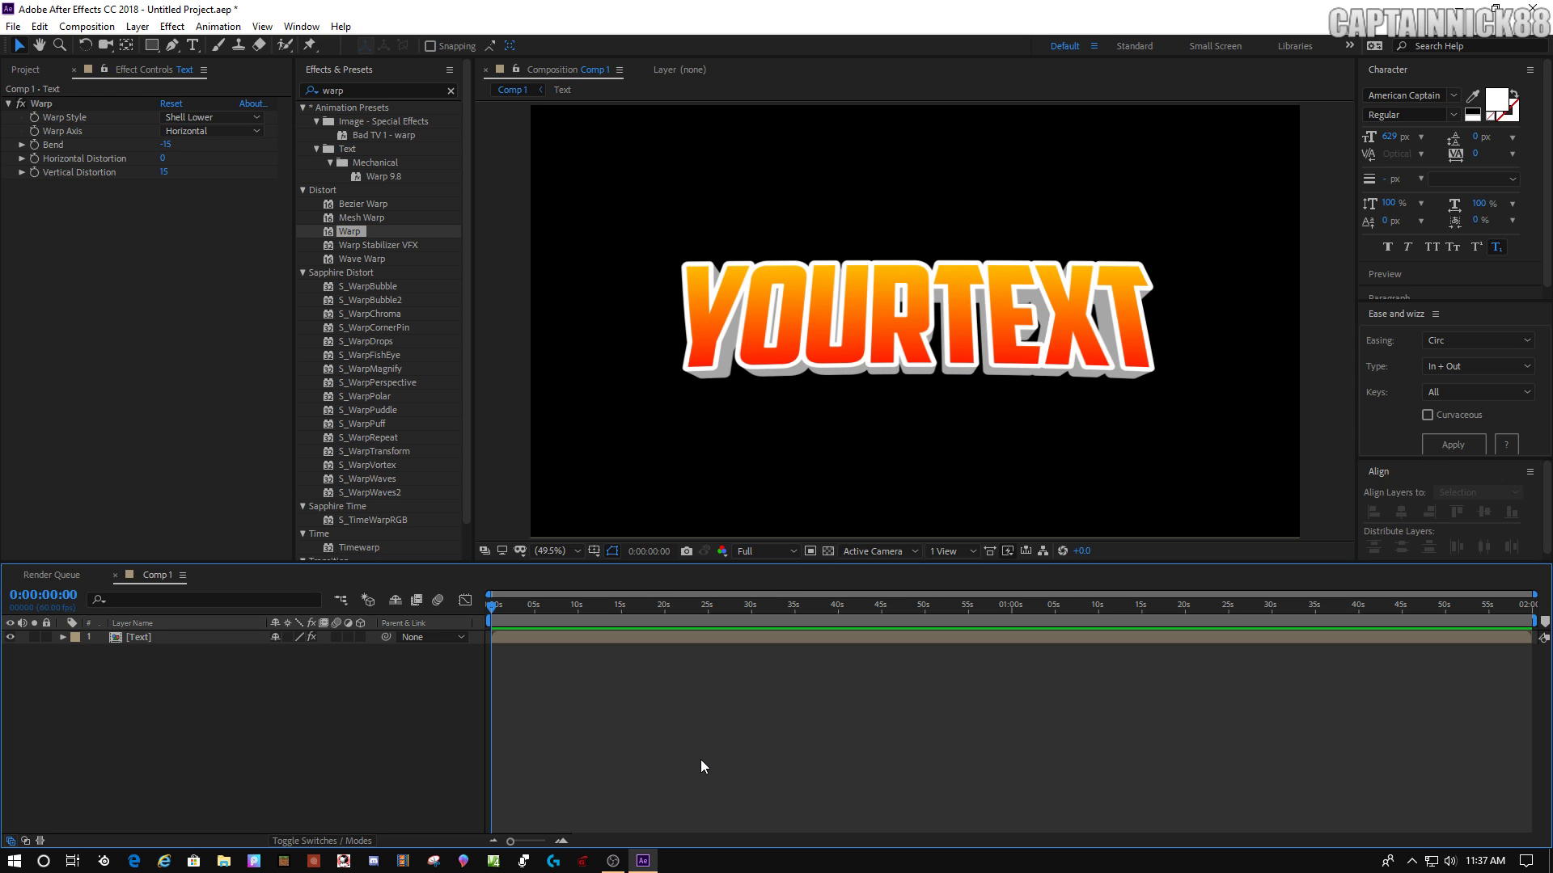
click(613, 861)
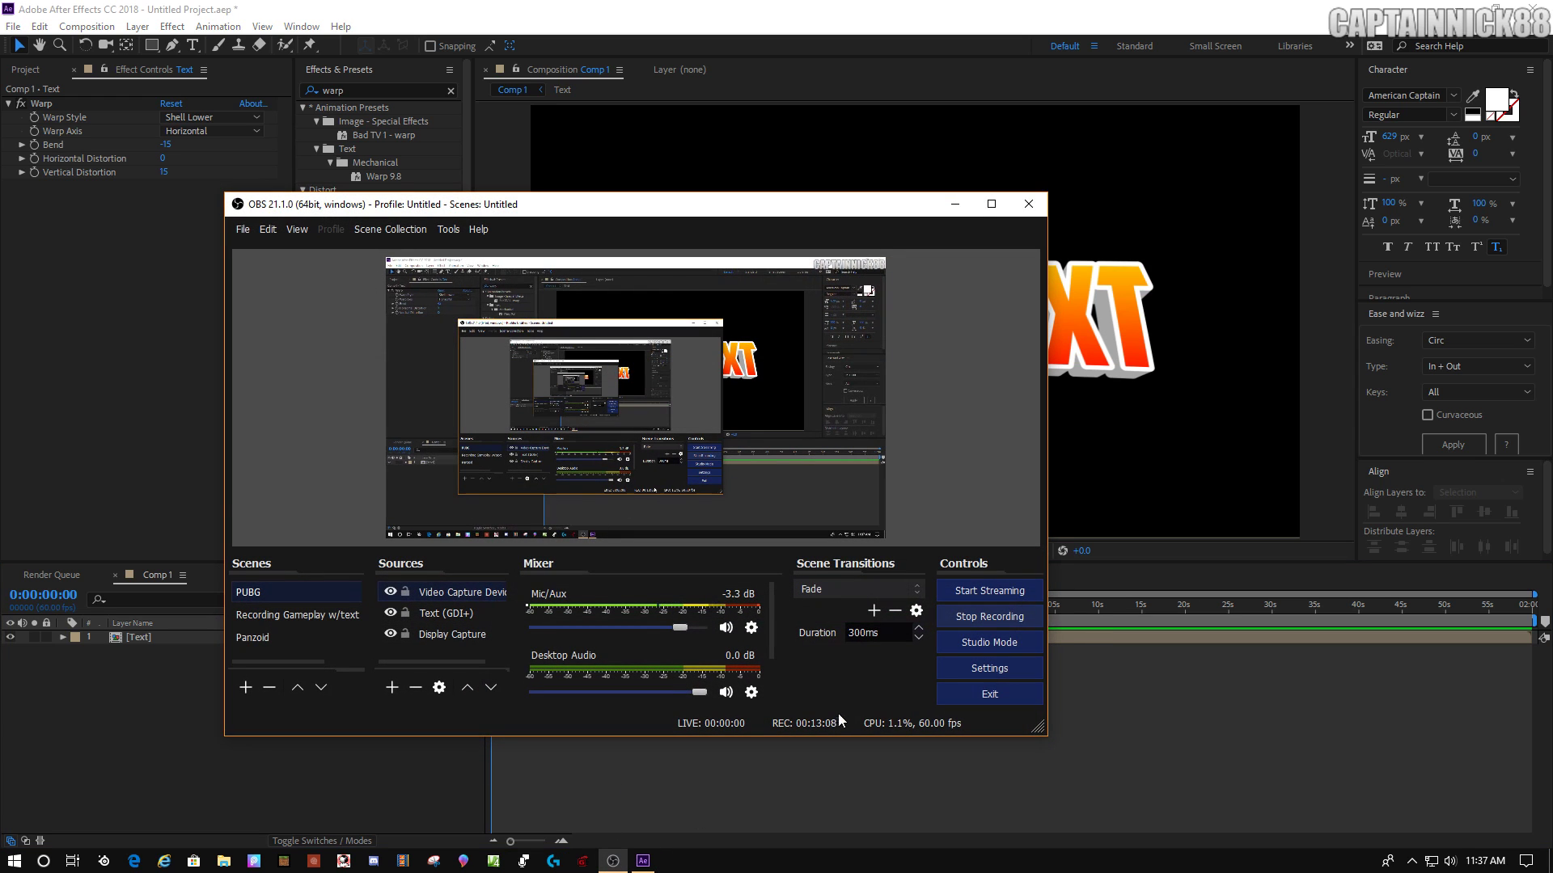